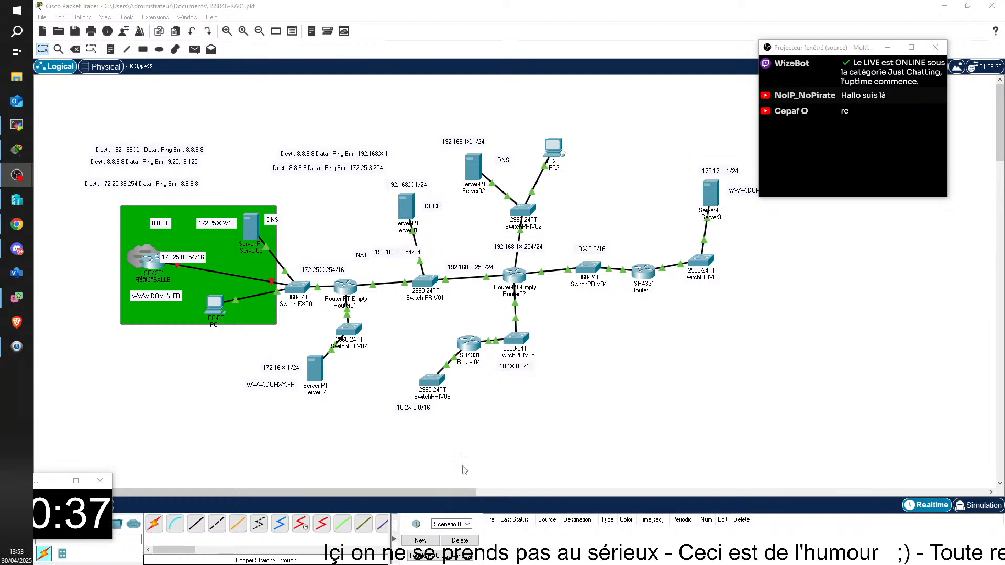
# Rearrange PC1, Switch EXT01, Router01 and the DNS server Server05 in and beside the green network zone of the topology
pyautogui.moveTo(217, 312); pyautogui.dragTo(211, 303)
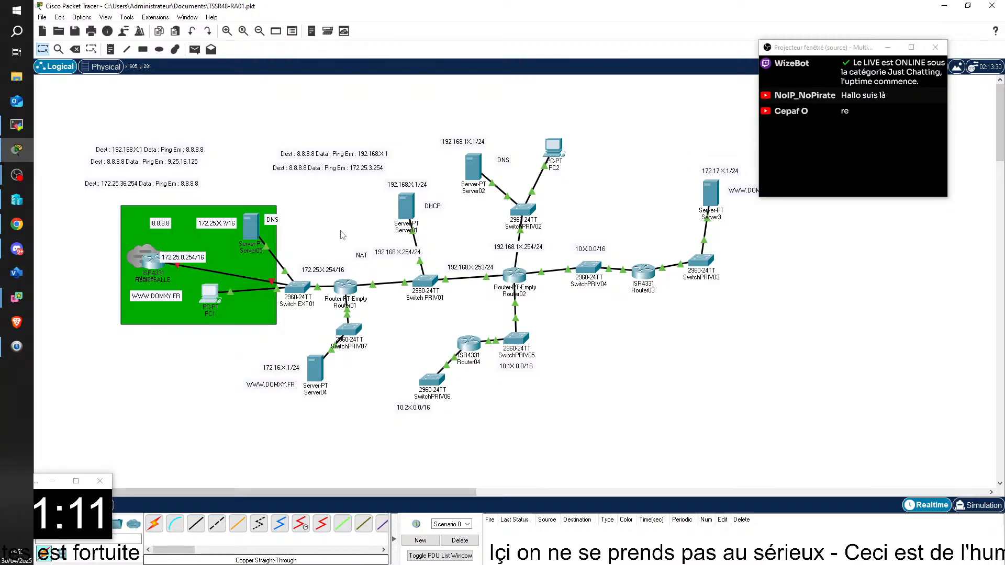
pyautogui.moveTo(301, 297); pyautogui.dragTo(285, 287)
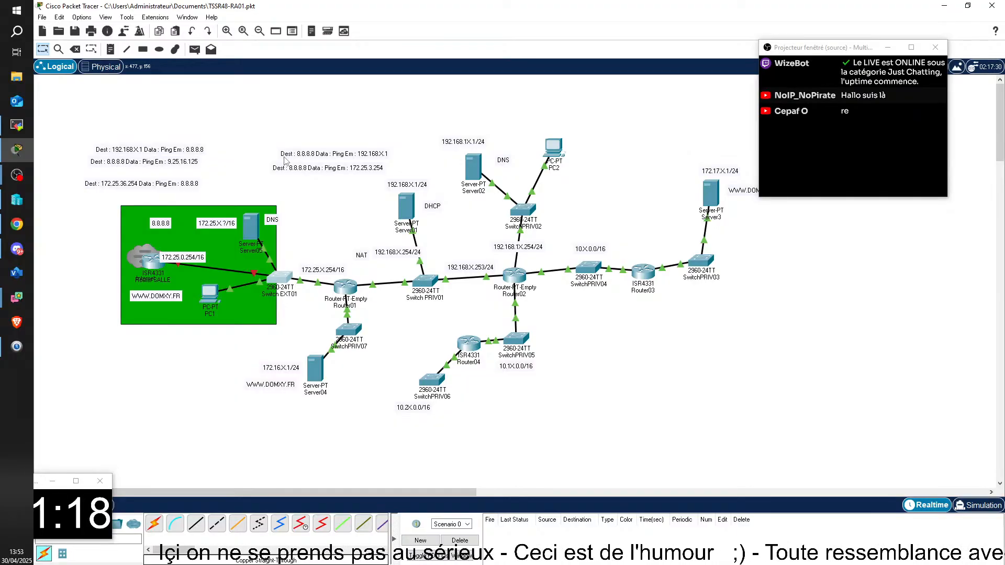
pyautogui.moveTo(209, 296); pyautogui.dragTo(226, 308)
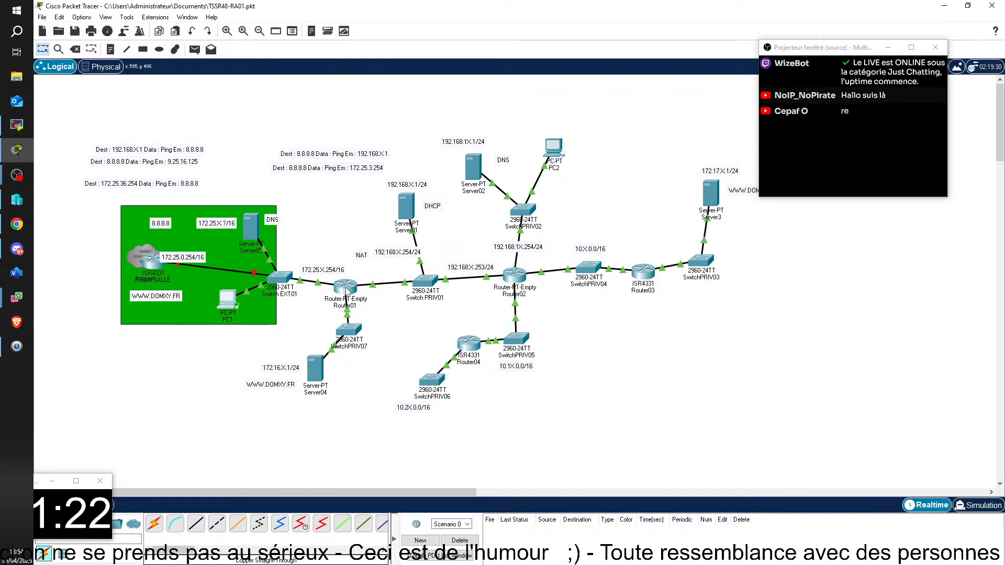
pyautogui.moveTo(347, 291); pyautogui.dragTo(341, 294)
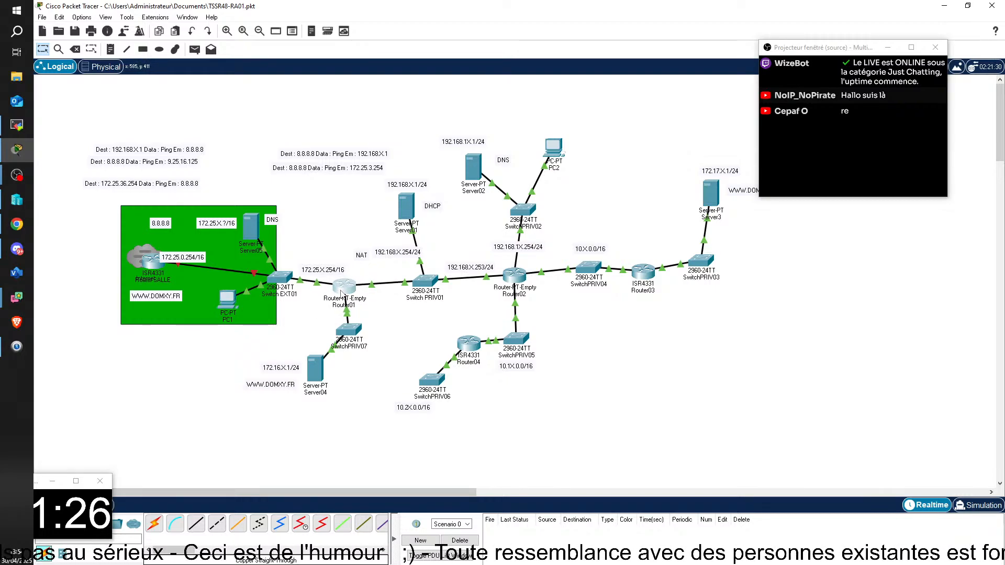
pyautogui.moveTo(341, 293)
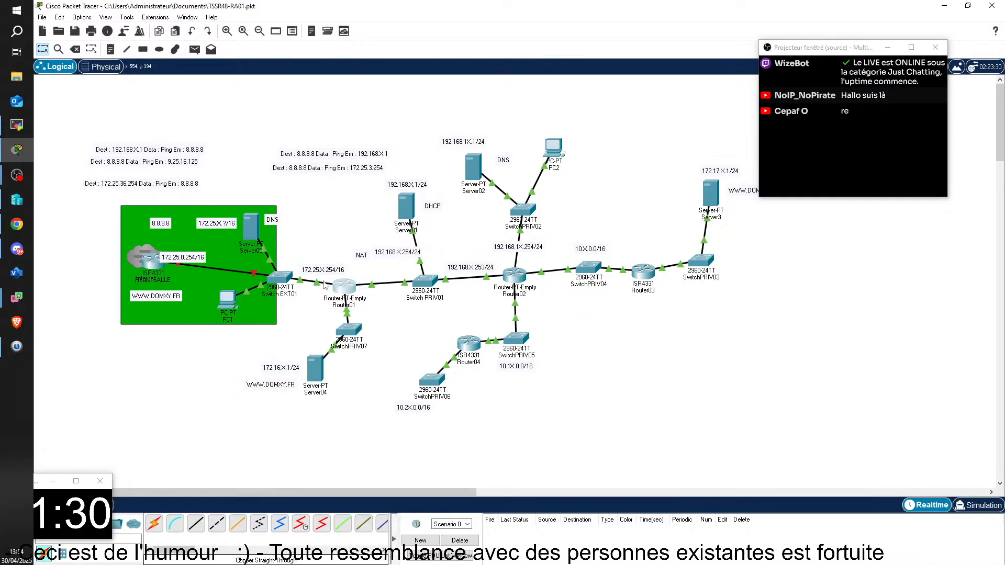
pyautogui.moveTo(251, 228); pyautogui.dragTo(252, 219)
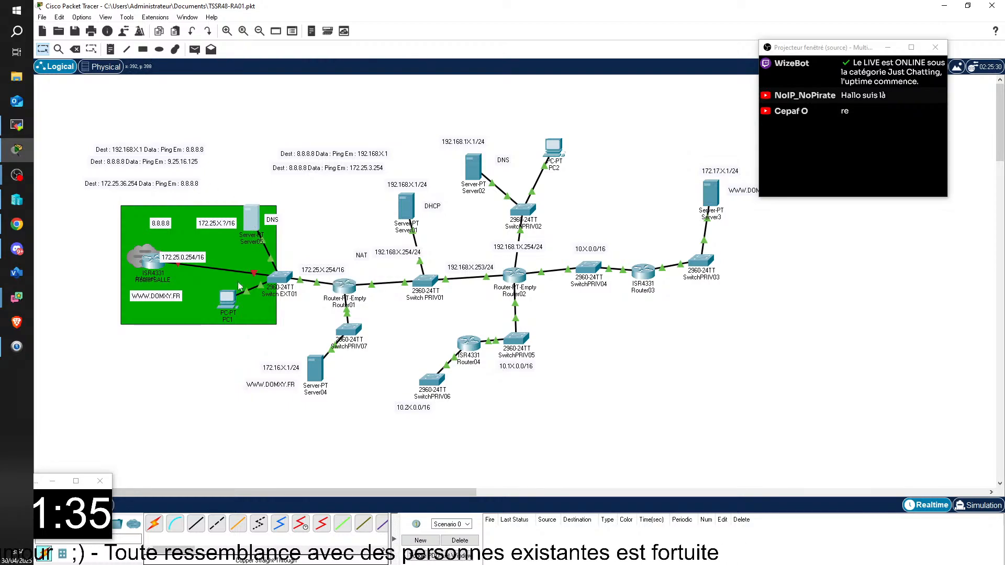
pyautogui.moveTo(222, 305)
pyautogui.mouseDown()
pyautogui.moveTo(235, 300)
pyautogui.moveTo(228, 305)
pyautogui.mouseUp()
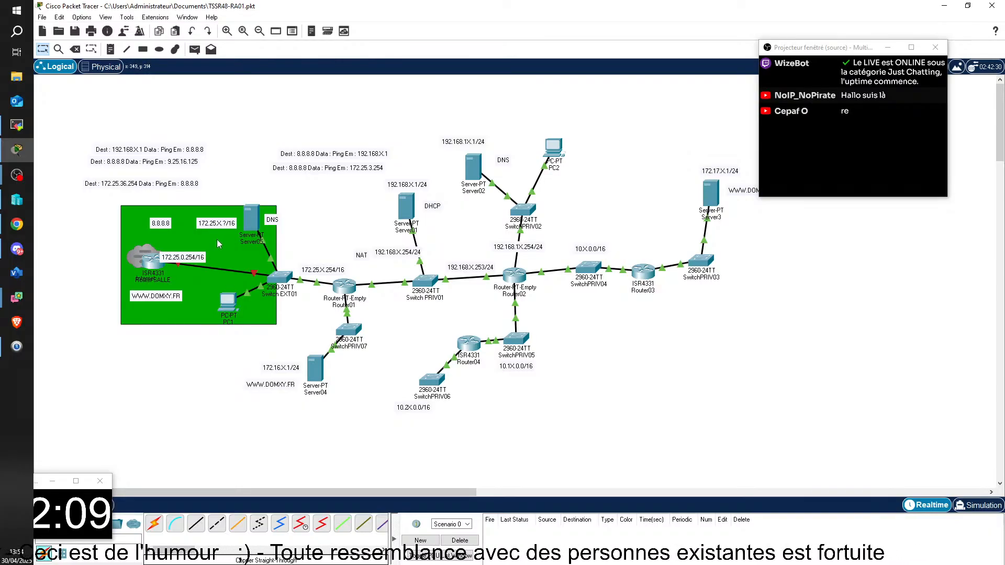
pyautogui.moveTo(252, 226); pyautogui.dragTo(254, 216)
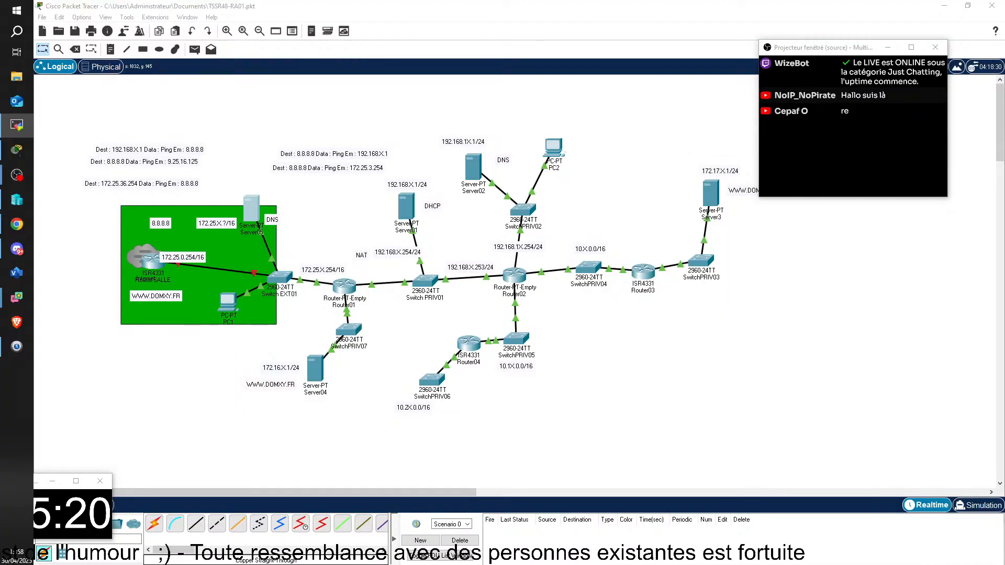
# Switch to the TSSR05-PC remote session, enlarge it to full size and bring up the CLIDB01 virtual machine
pyautogui.moveTo(471, 560); pyautogui.dragTo(388, 8)
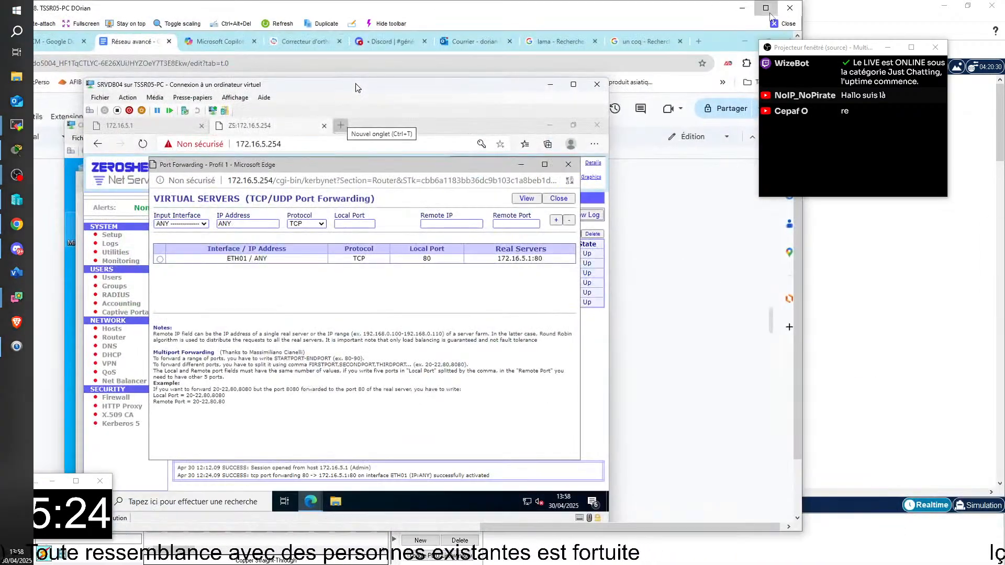
pyautogui.click(766, 8)
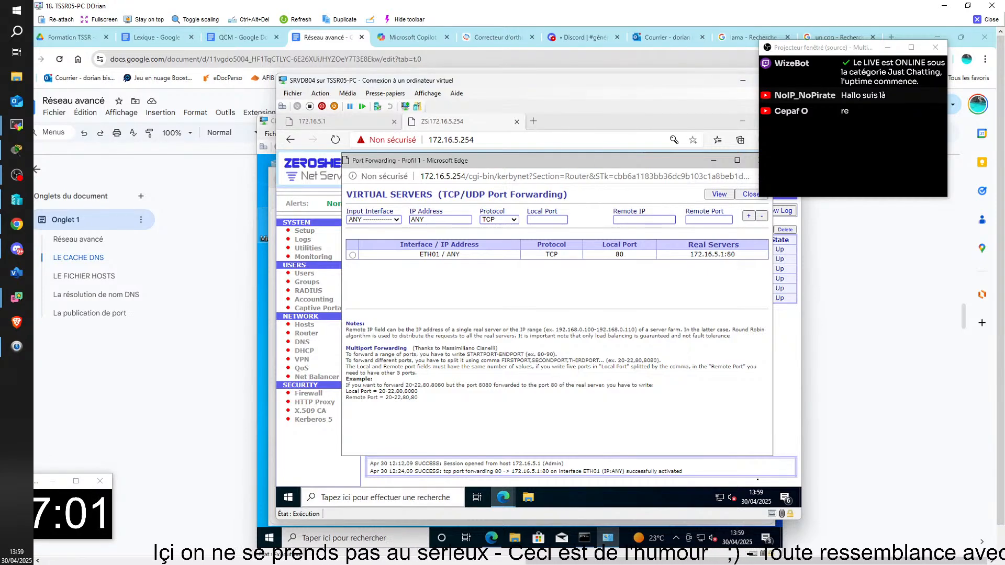
pyautogui.moveTo(629, 562)
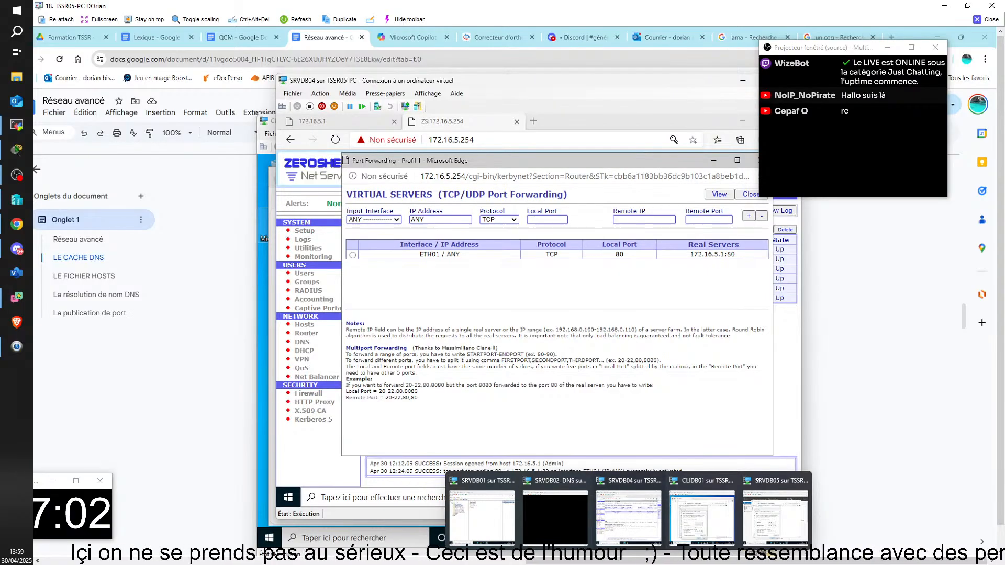
pyautogui.click(700, 534)
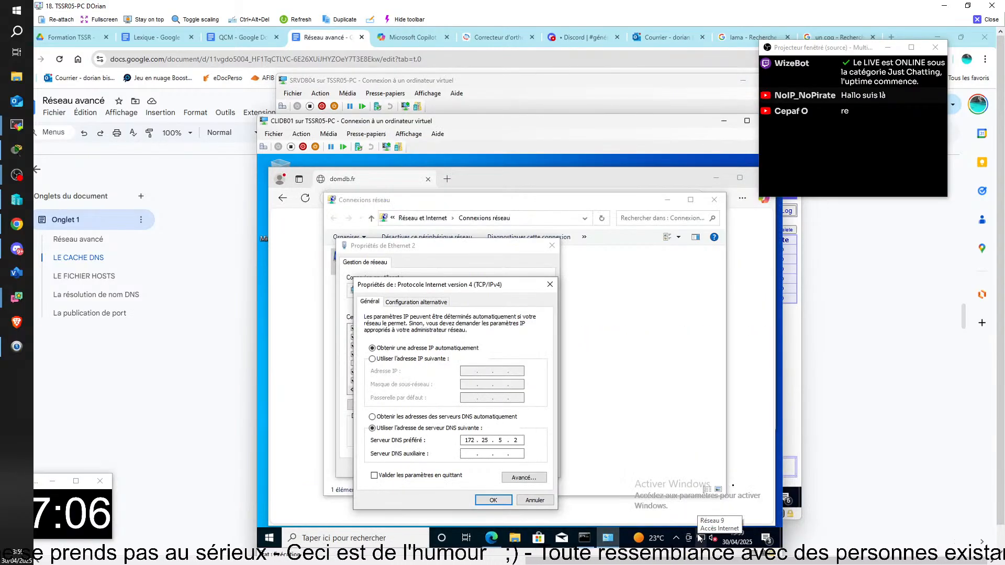
# Apply Ethernet 2's IPv4 settings with preferred DNS server 172.25.5.2 on CLIDB01 and bring up its command prompt
pyautogui.click(493, 500)
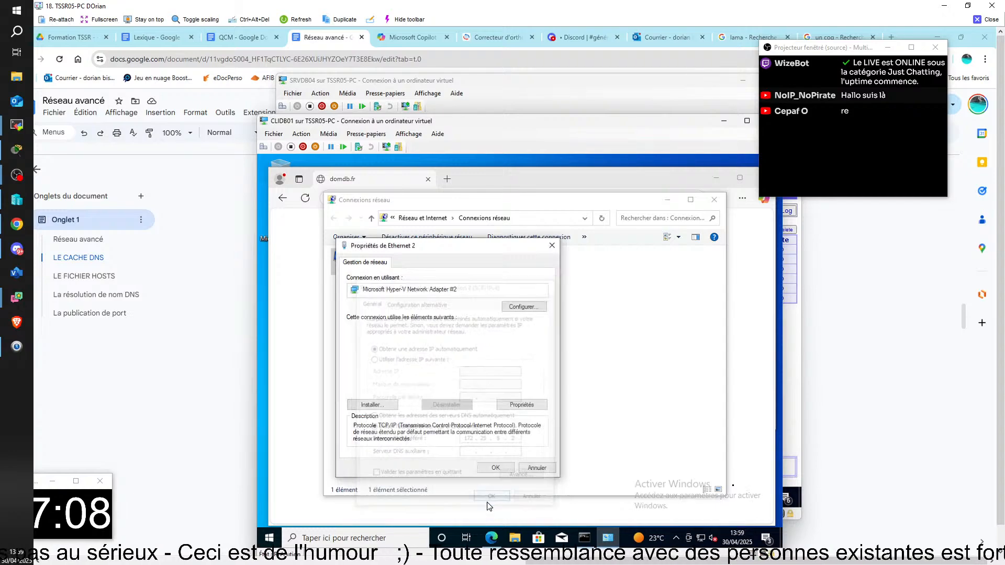
pyautogui.click(496, 467)
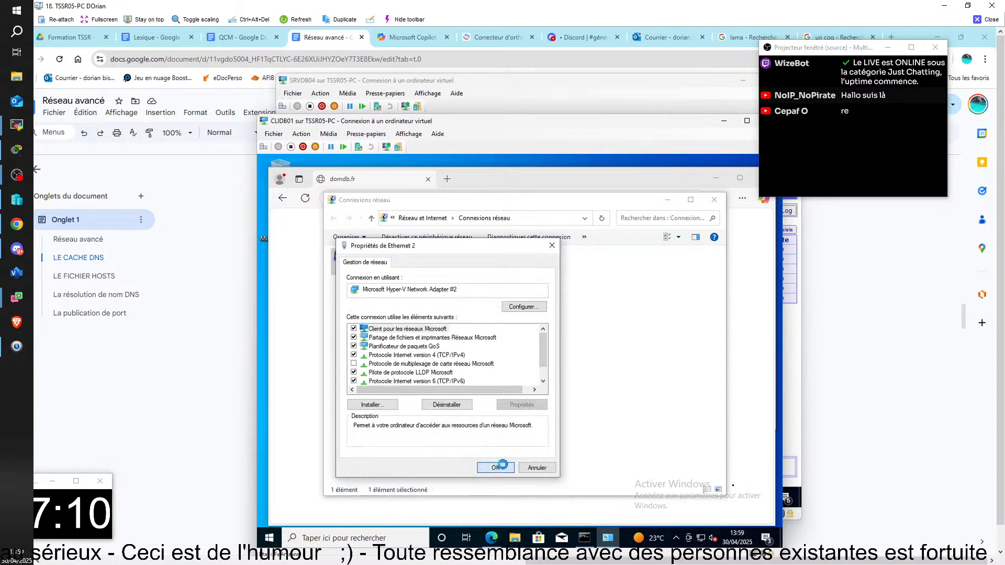
pyautogui.click(588, 543)
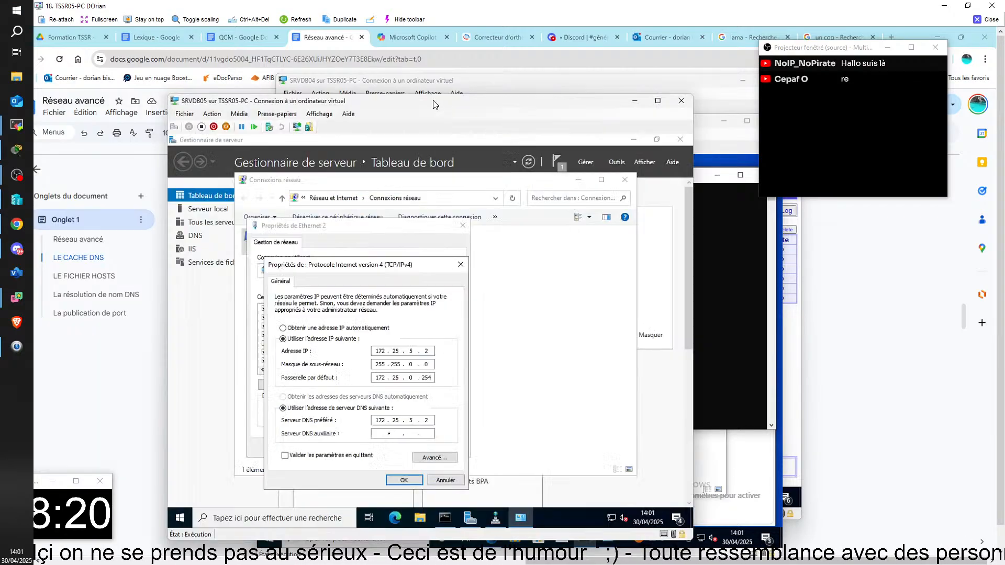
# Inspect the domdb.fr zone in DNS Manager on SRVDB05 and close the TSSR05-PC remote session
pyautogui.moveTo(433, 100); pyautogui.dragTo(501, 45)
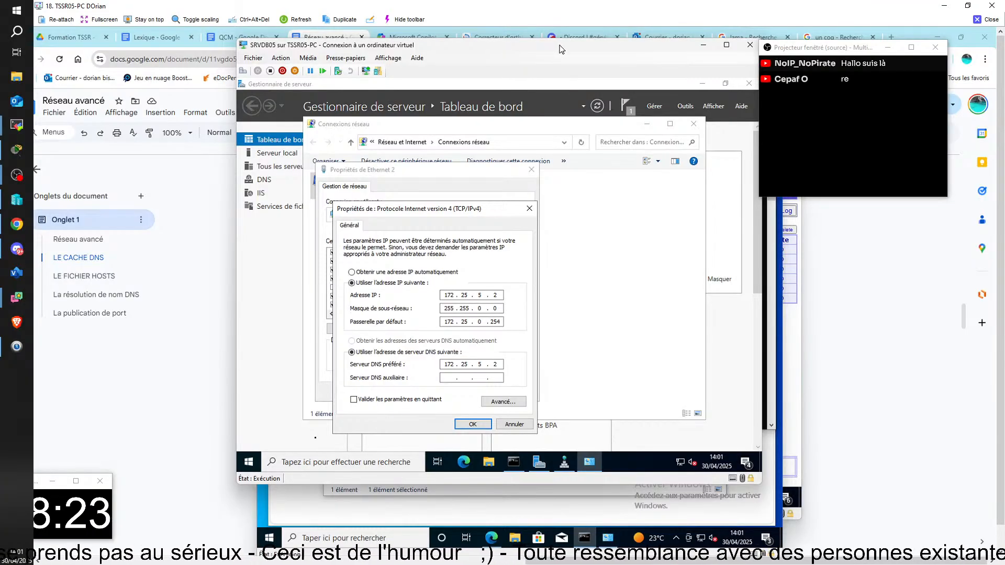
pyautogui.click(561, 463)
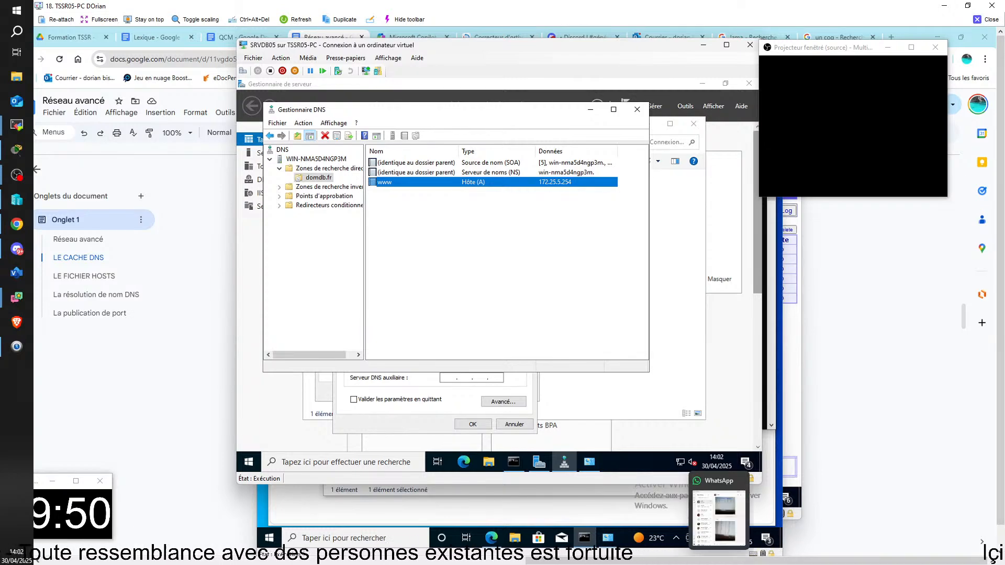
pyautogui.moveTo(0, 115); pyautogui.dragTo(376, 122)
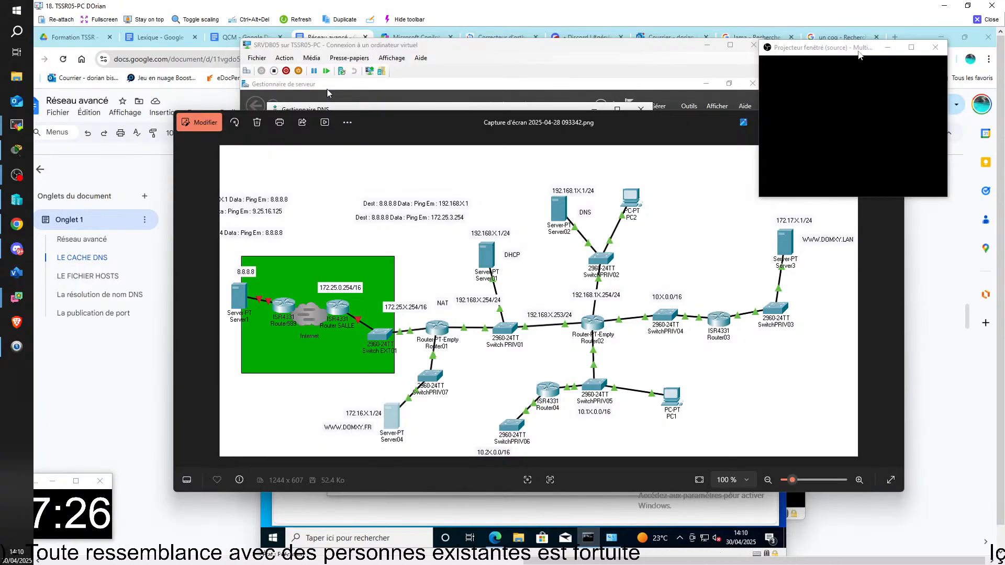
pyautogui.click(984, 19)
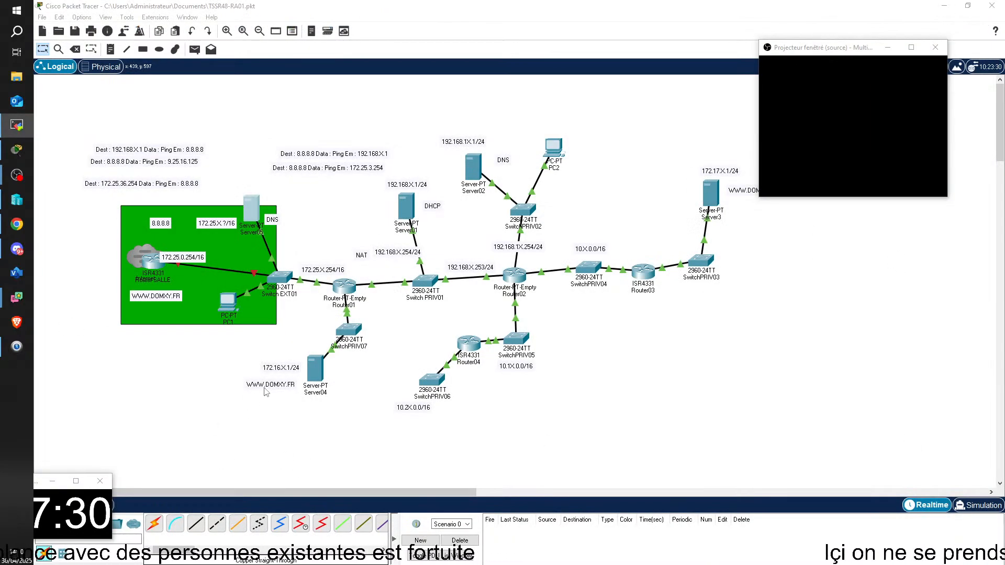
pyautogui.moveTo(265, 392); pyautogui.dragTo(270, 387)
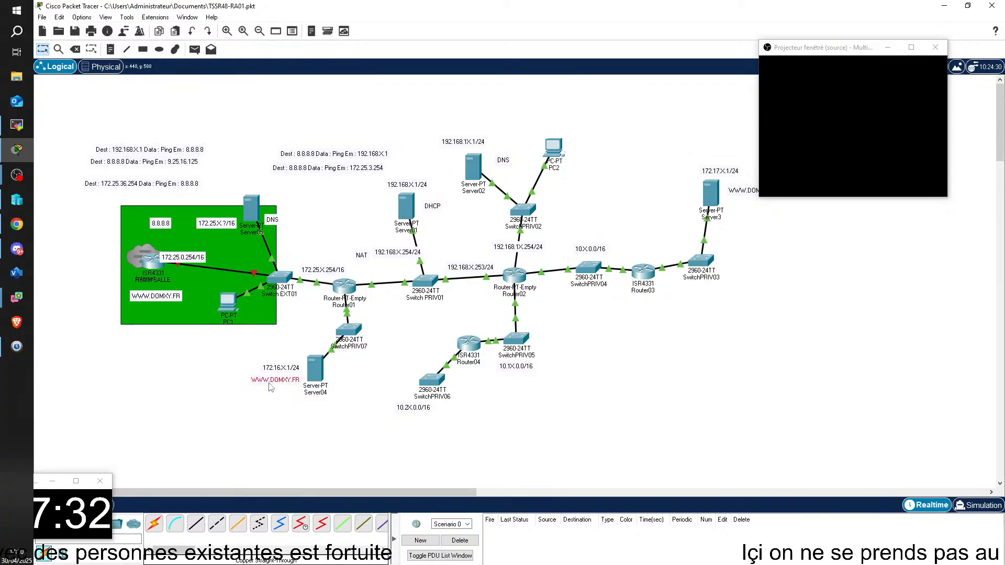
pyautogui.hotkey('ctrl', 'v')
pyautogui.moveTo(264, 353); pyautogui.dragTo(262, 396)
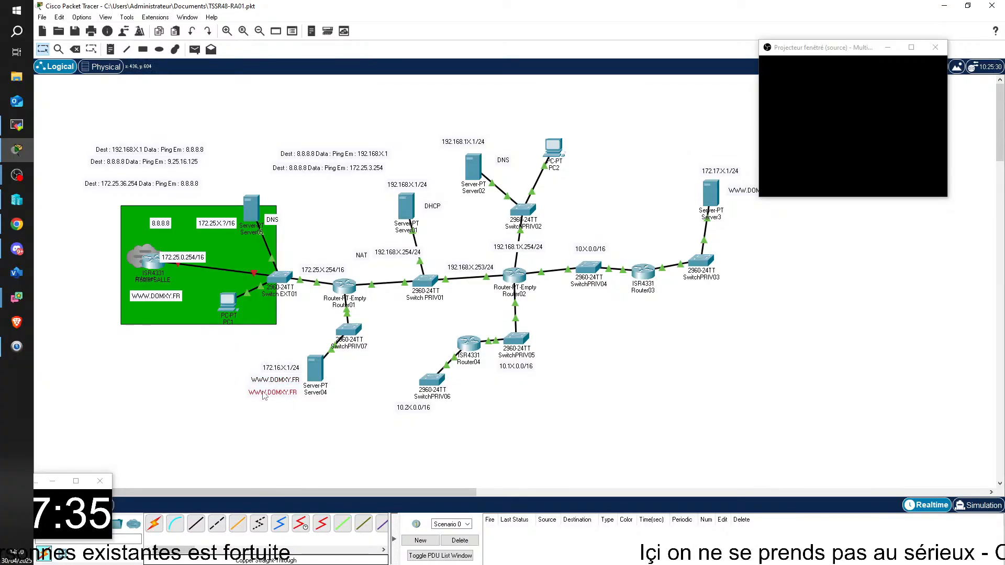
pyautogui.doubleClick(296, 393)
pyautogui.press('BackSpace')
pyautogui.press('BackSpace')
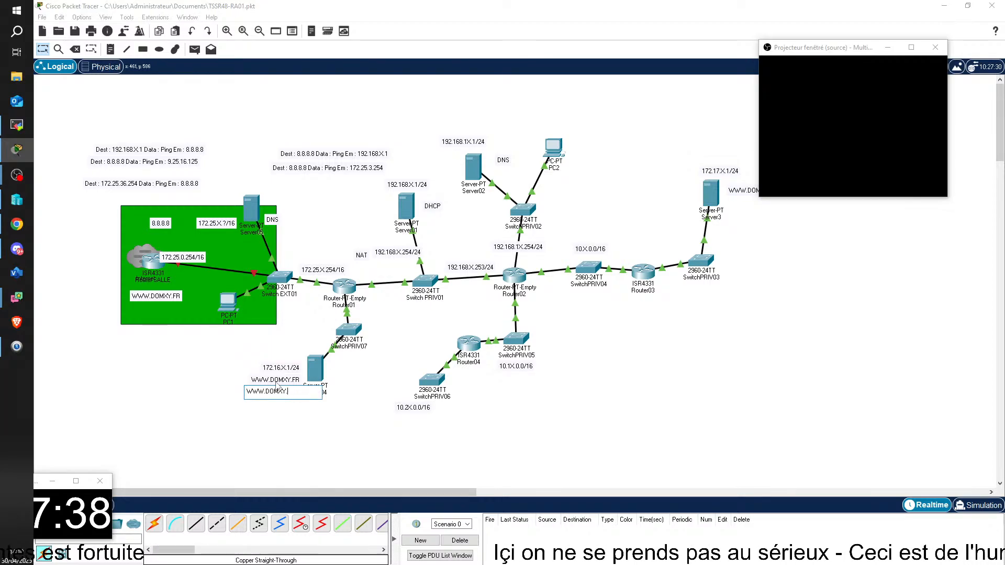
pyautogui.write('COM')
pyautogui.click(277, 384)
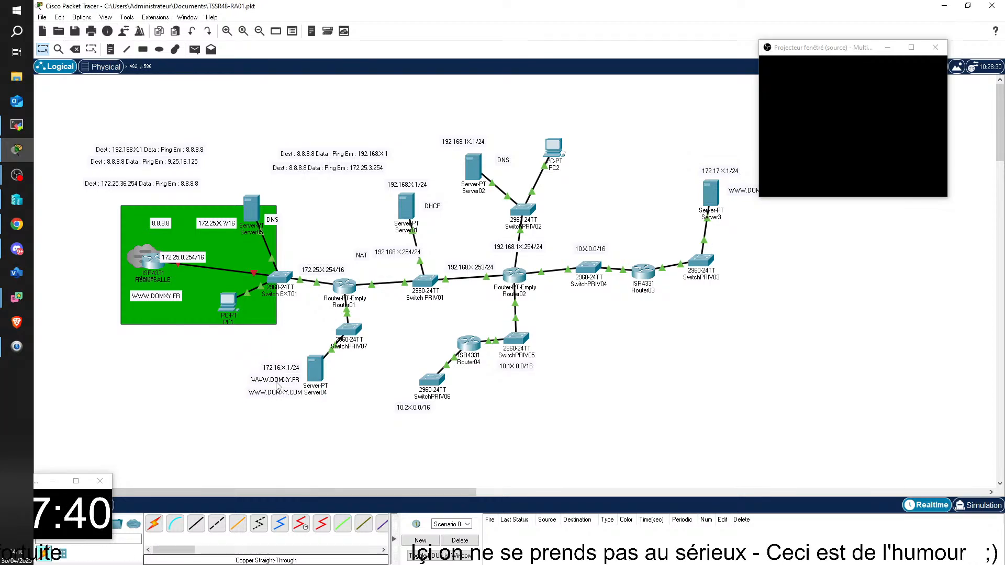
pyautogui.moveTo(287, 381)
pyautogui.mouseDown()
pyautogui.moveTo(279, 389)
pyautogui.moveTo(305, 381)
pyautogui.mouseUp()
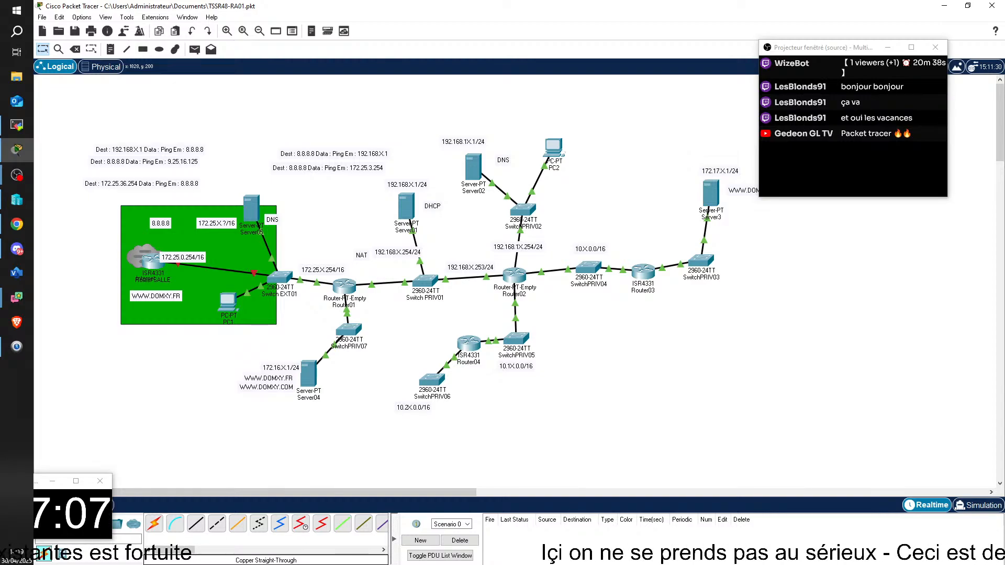
# Switch to the TSSR08-PC remote session and bring the CLIHC01 virtual machine's browser into view
pyautogui.hotkey('alt', 'Tab')
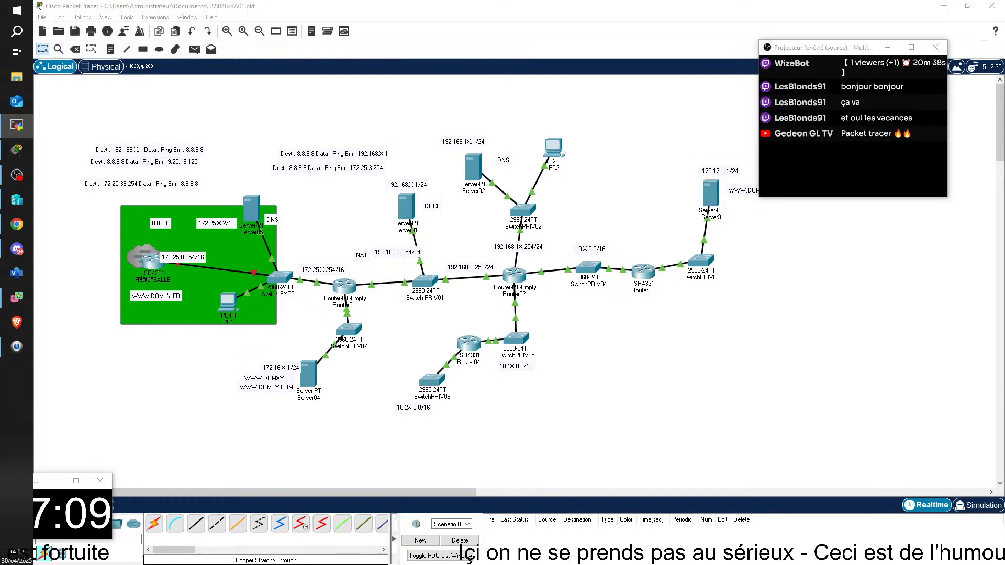
pyautogui.moveTo(939, 183); pyautogui.dragTo(199, 1)
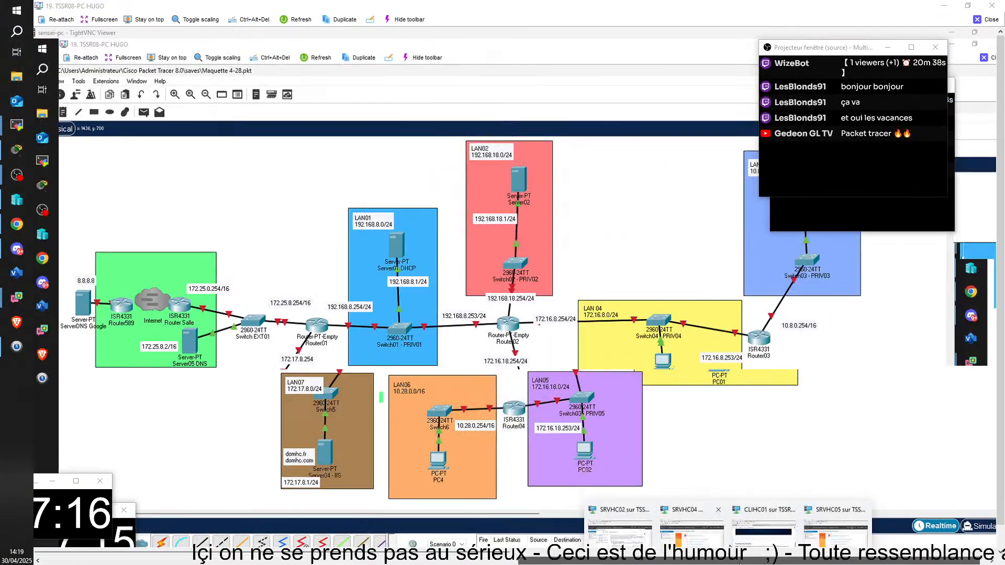
pyautogui.click(684, 523)
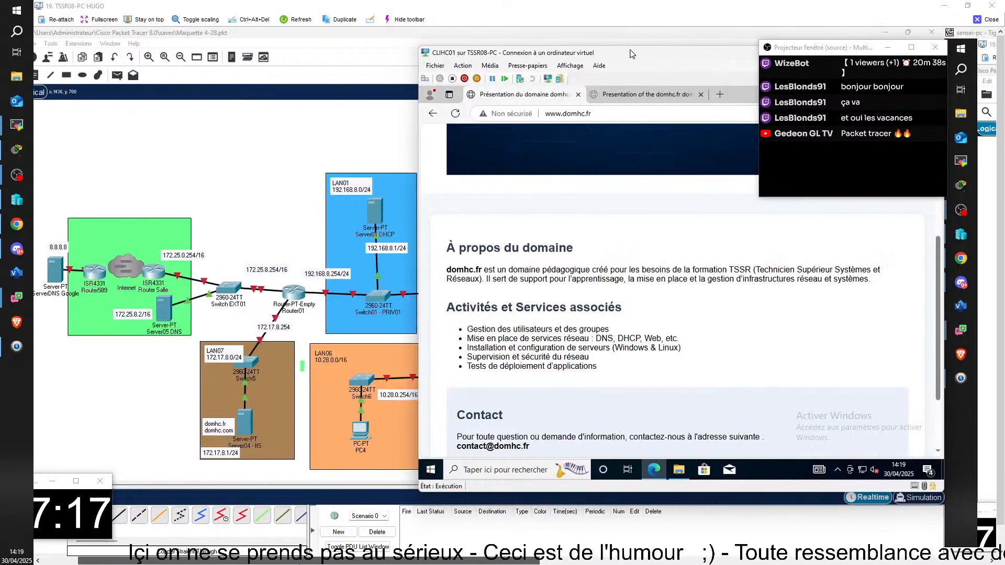
pyautogui.moveTo(299, 563); pyautogui.dragTo(344, 564)
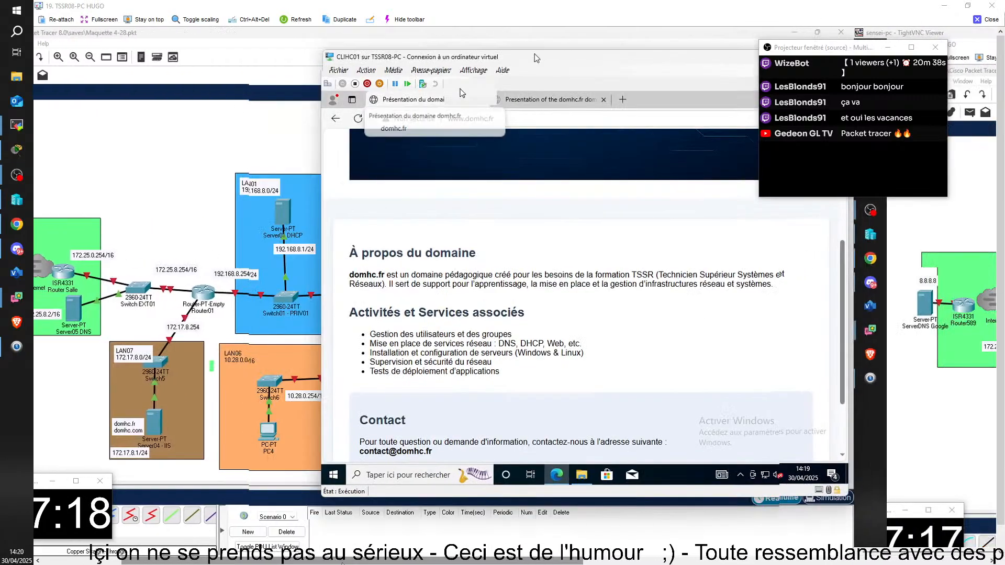
pyautogui.moveTo(536, 57); pyautogui.dragTo(466, 79)
pyautogui.click(450, 139)
pyautogui.press('Return')
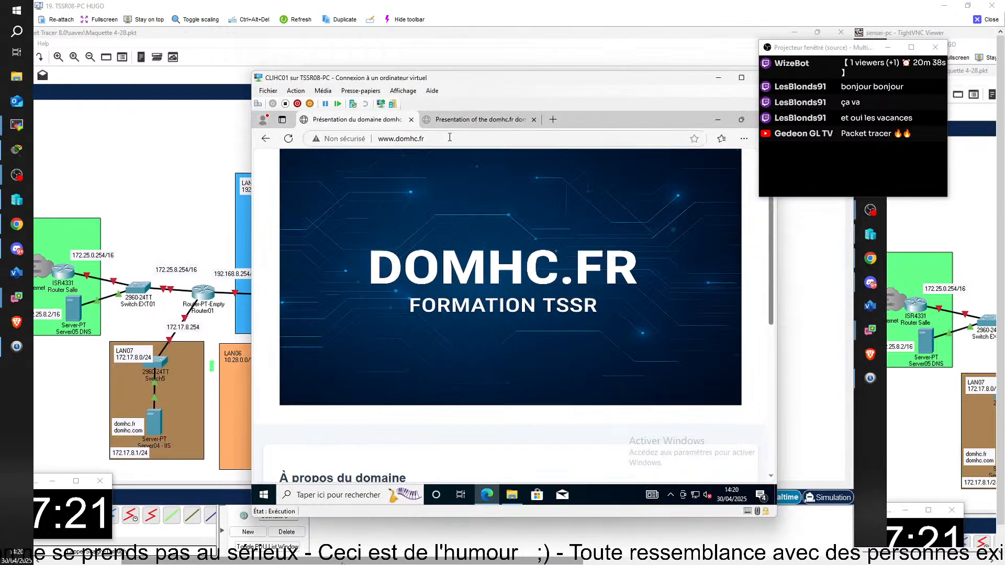
pyautogui.scroll(-5, 501, 224)
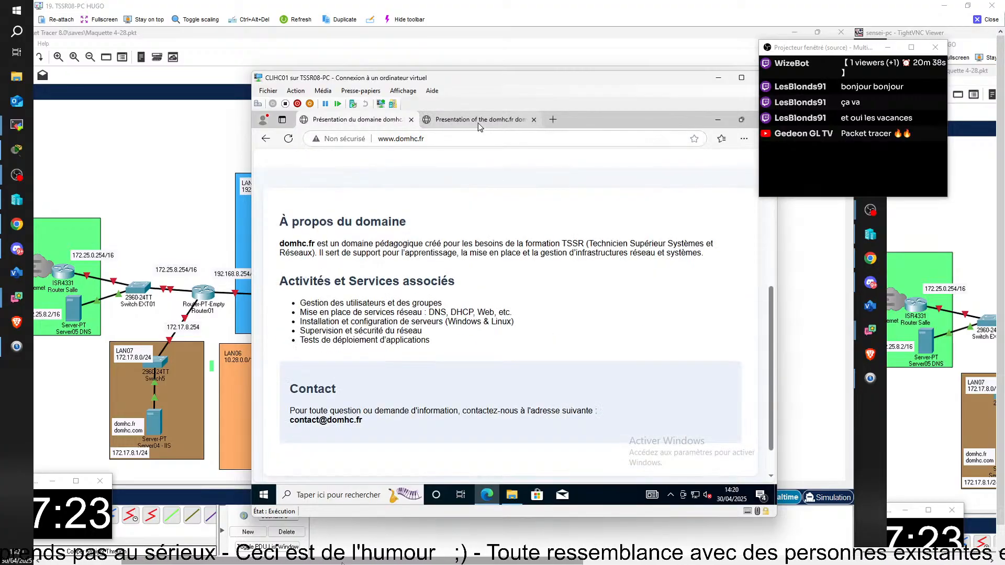
pyautogui.click(478, 120)
pyautogui.scroll(-2, 463, 235)
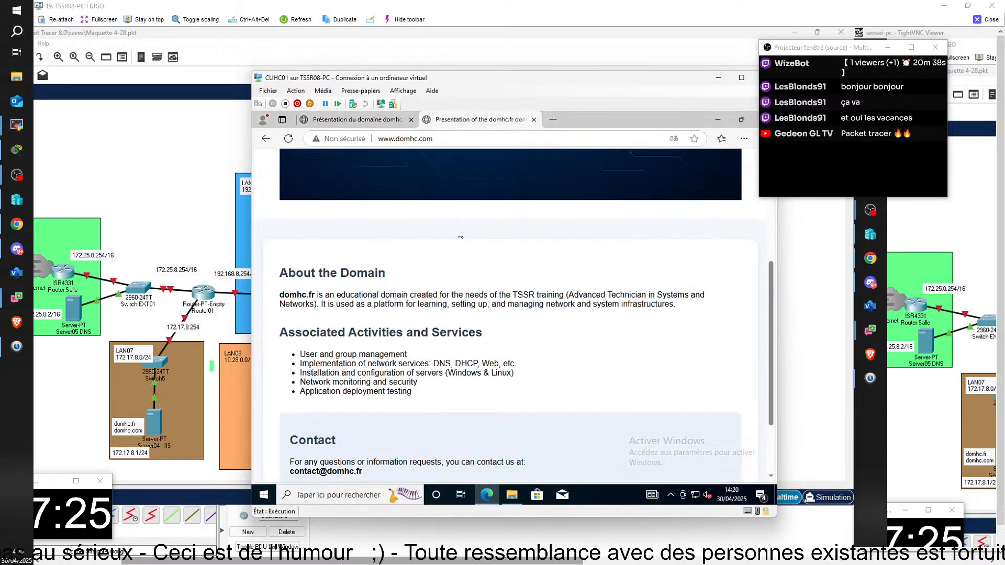
pyautogui.click(456, 139)
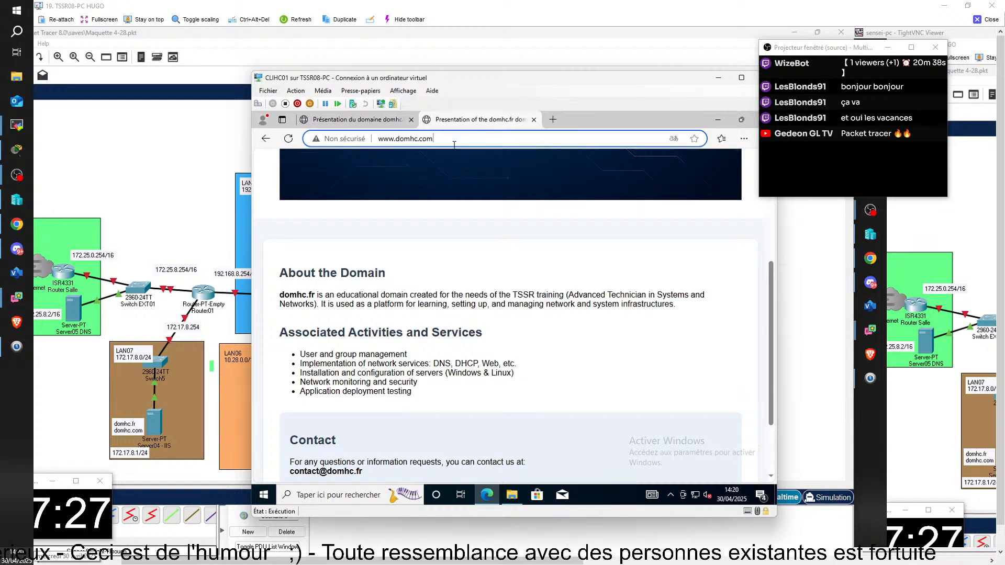
pyautogui.scroll(4, 498, 267)
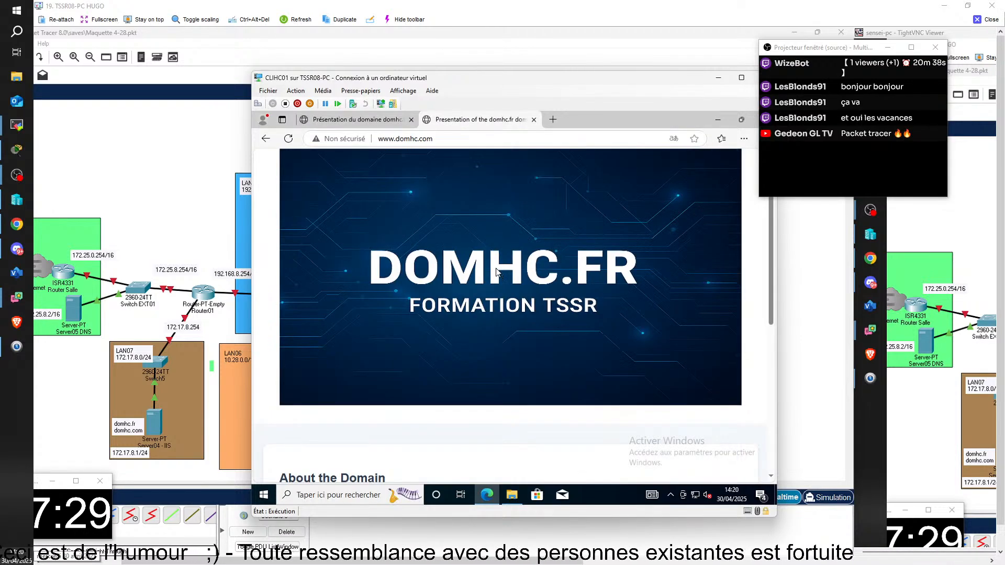
pyautogui.scroll(-3, 458, 315)
pyautogui.scroll(-1, 458, 320)
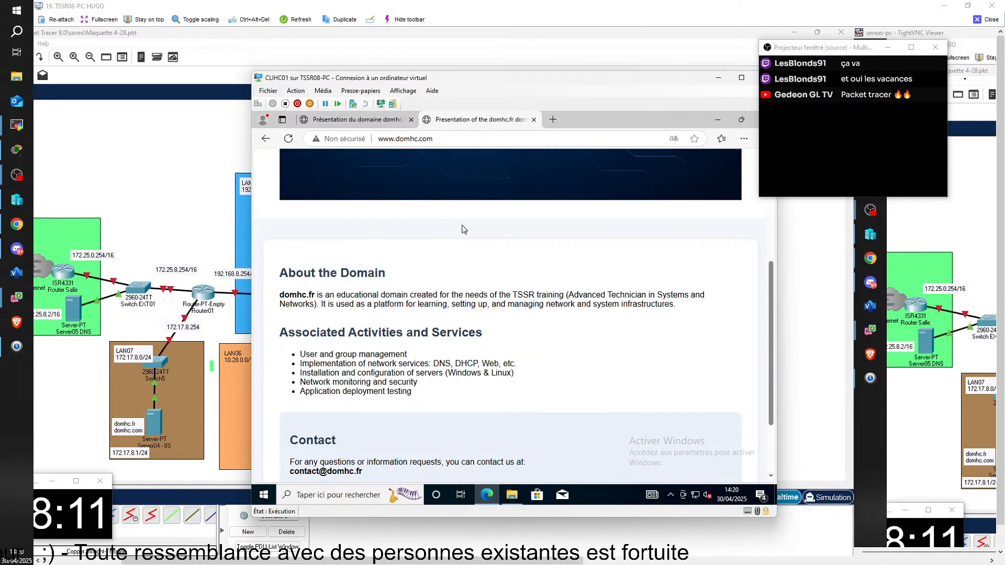
pyautogui.click(986, 18)
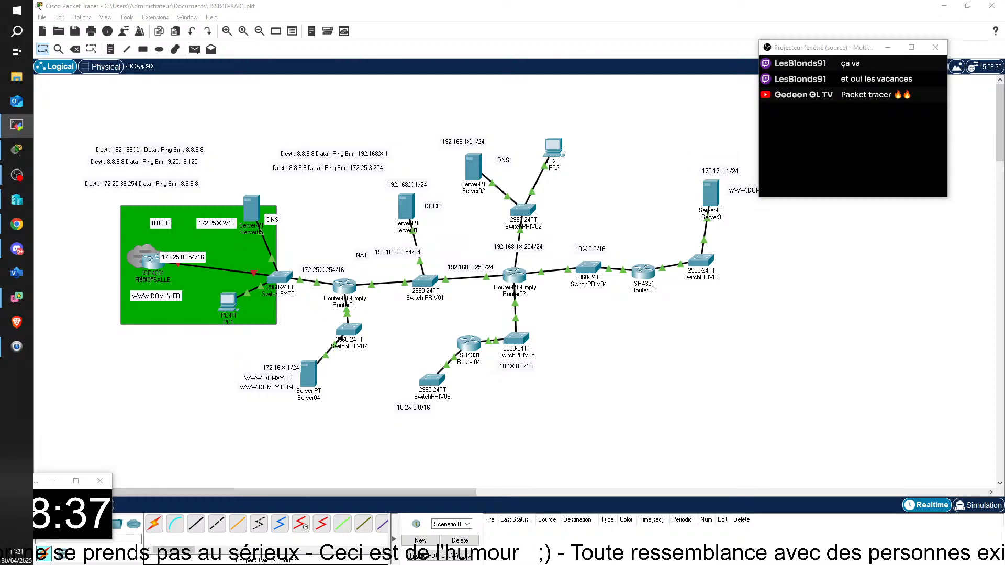
# Open the TSSR05-PC remote session again and enlarge it to full size
pyautogui.moveTo(1004, 249); pyautogui.dragTo(549, 68)
pyautogui.doubleClick(546, 68)
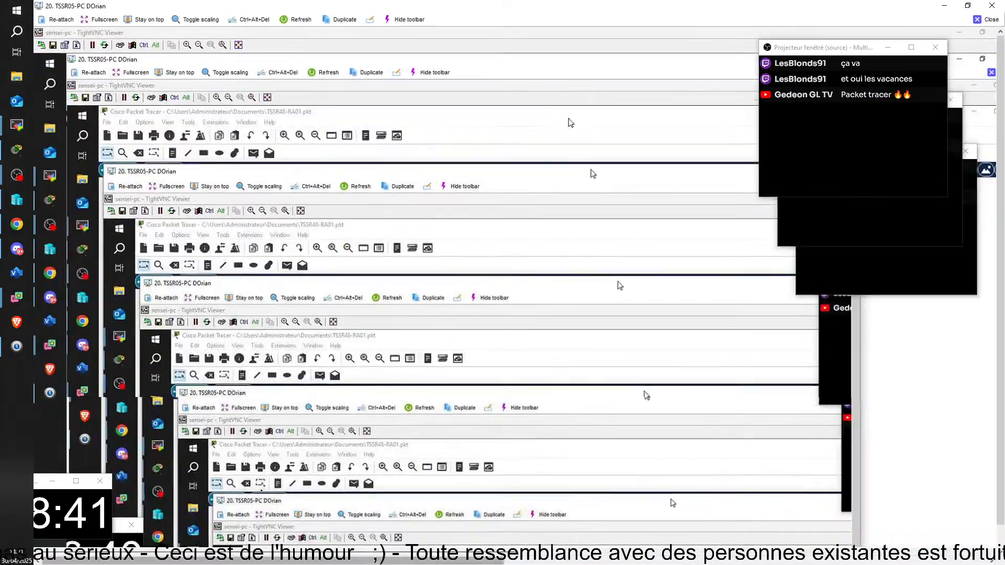
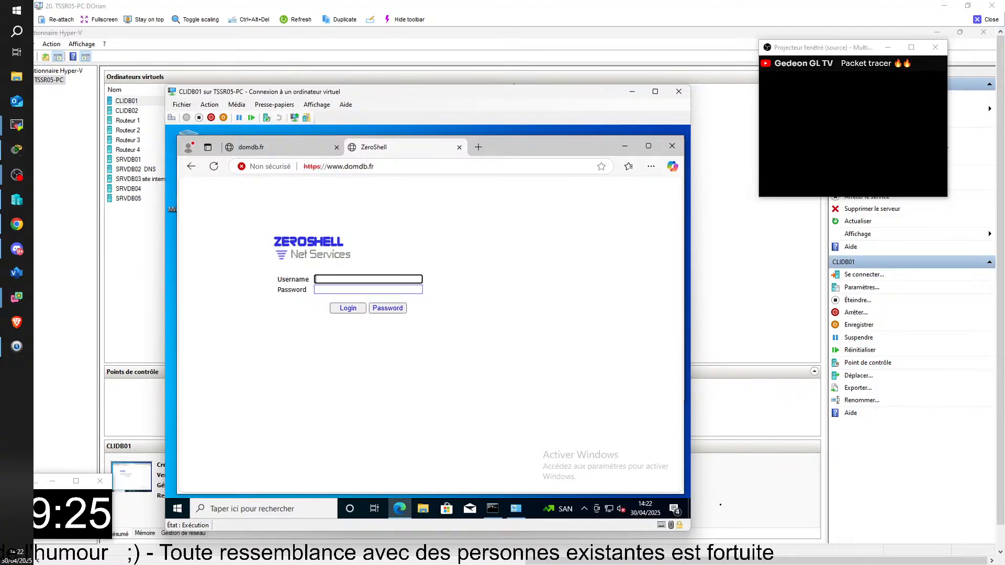
pyautogui.moveTo(639, 558)
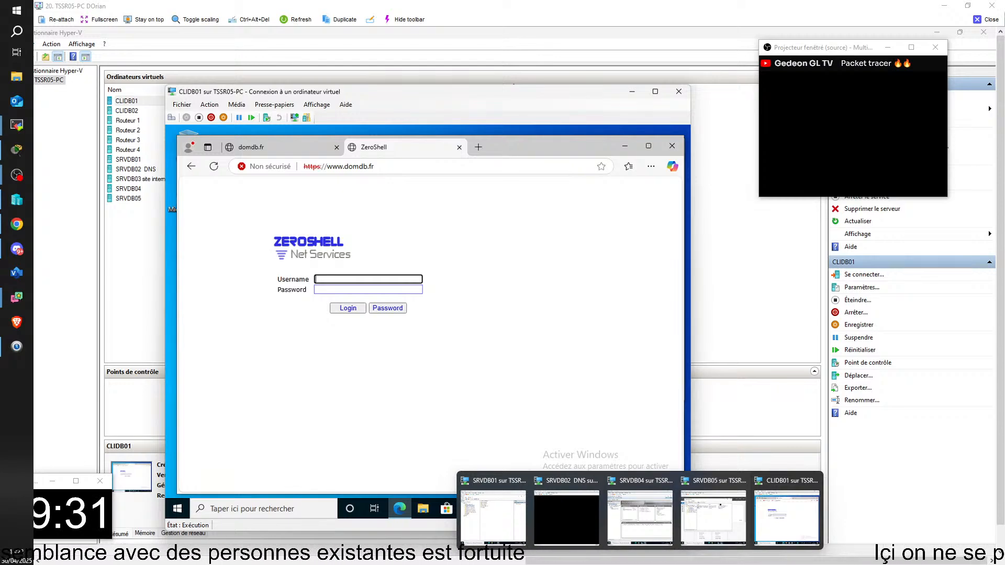
pyautogui.click(341, 275)
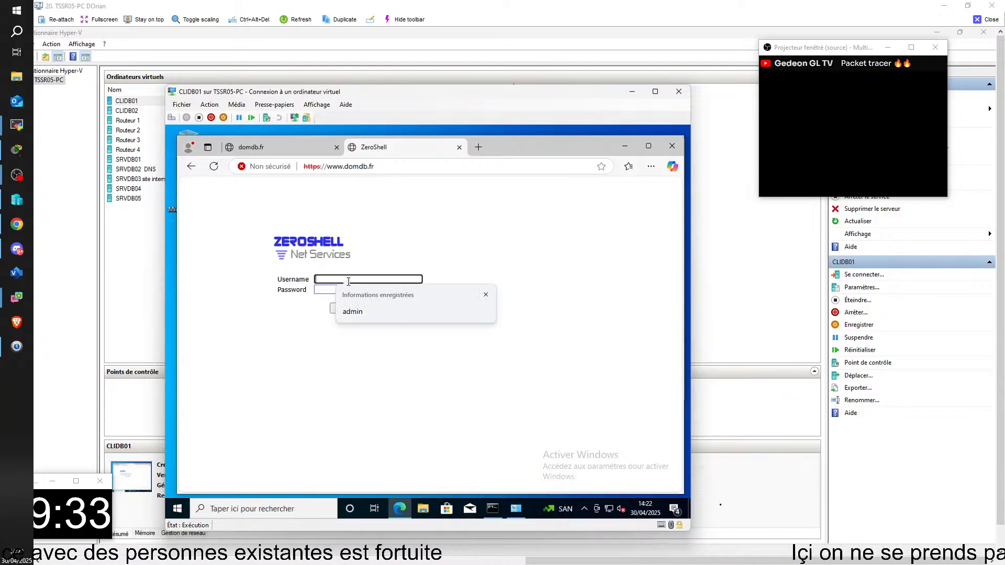
pyautogui.click(346, 312)
pyautogui.click(357, 290)
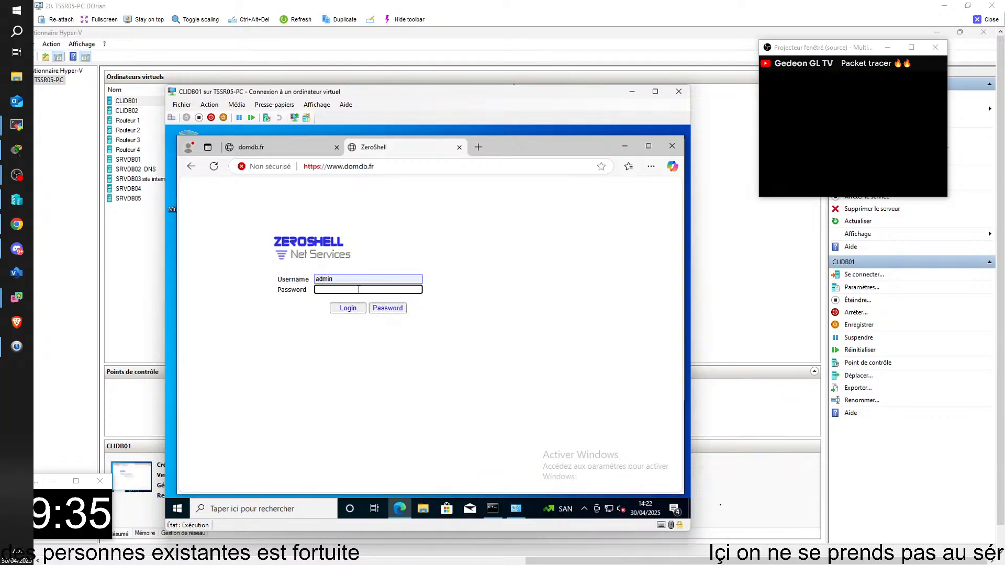
pyautogui.write('••')
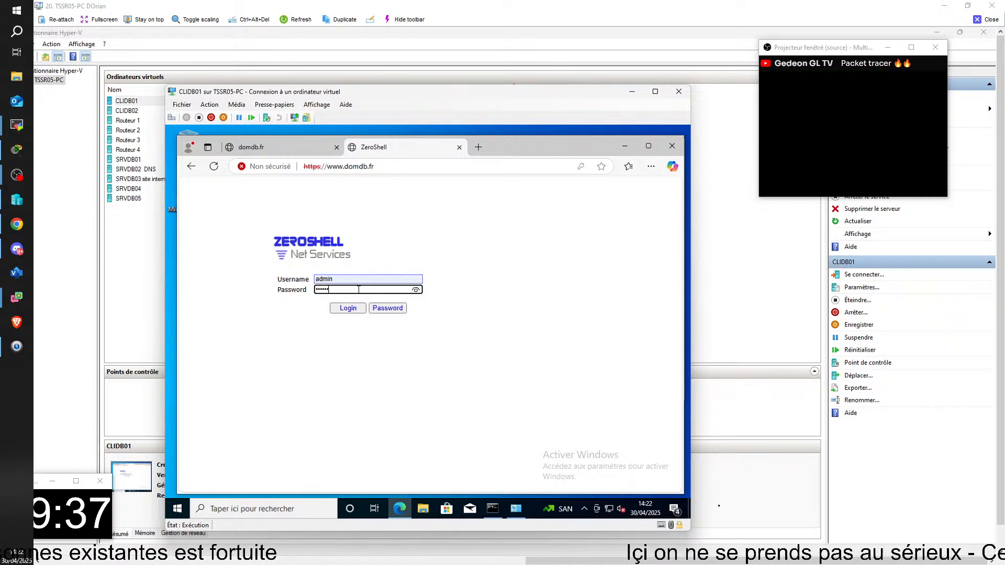
pyautogui.write('•')
pyautogui.press('Return')
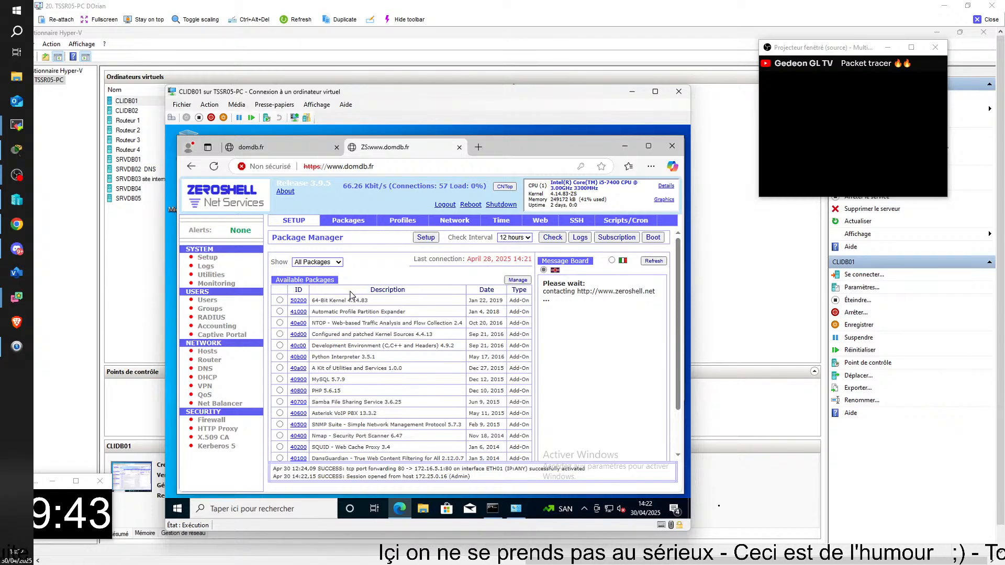
# Open ZeroShell's router settings without saving the password, review the Virtual Server port-forwarding rule, and close its window
pyautogui.click(209, 360)
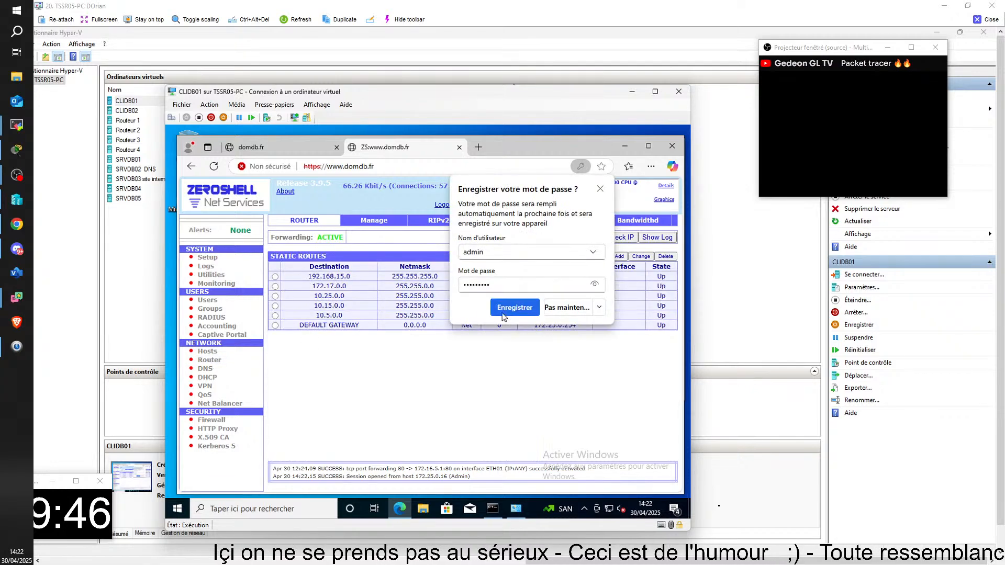
pyautogui.click(600, 190)
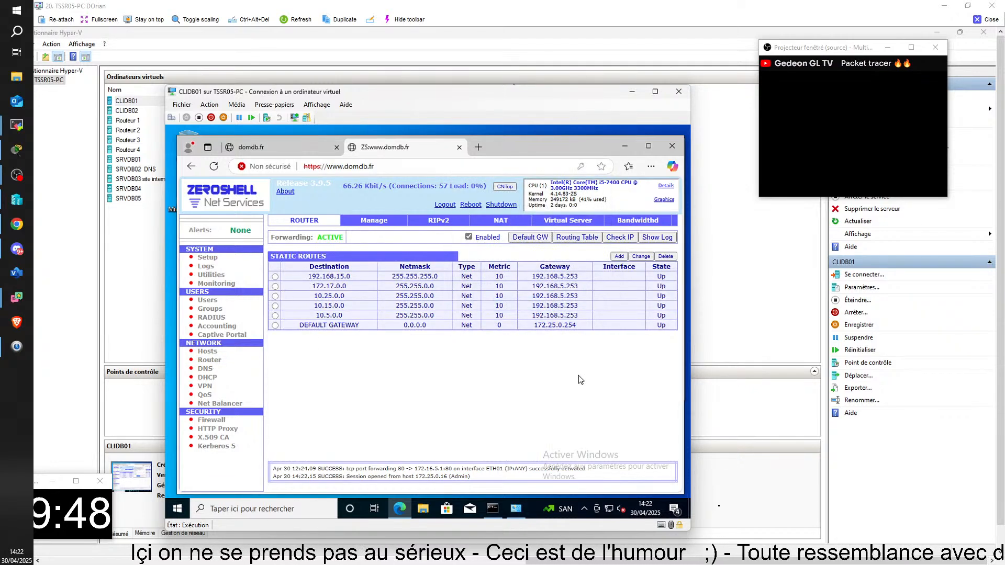
pyautogui.click(574, 223)
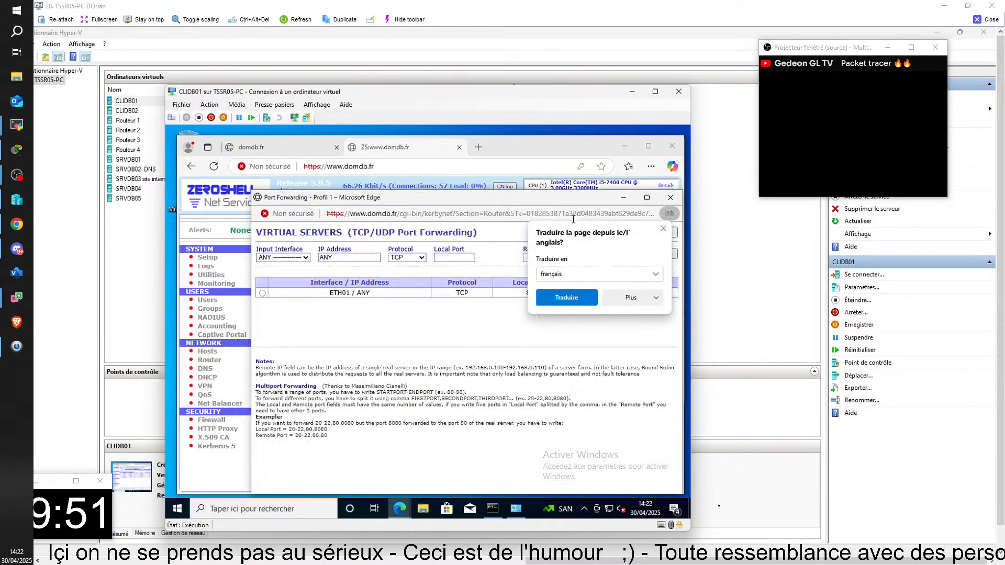
pyautogui.click(662, 229)
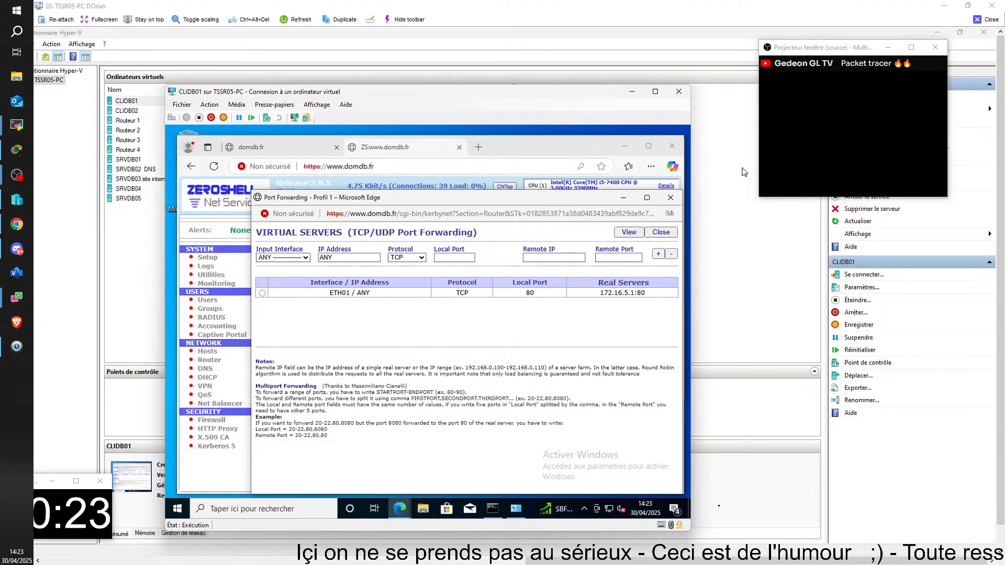
pyautogui.click(670, 198)
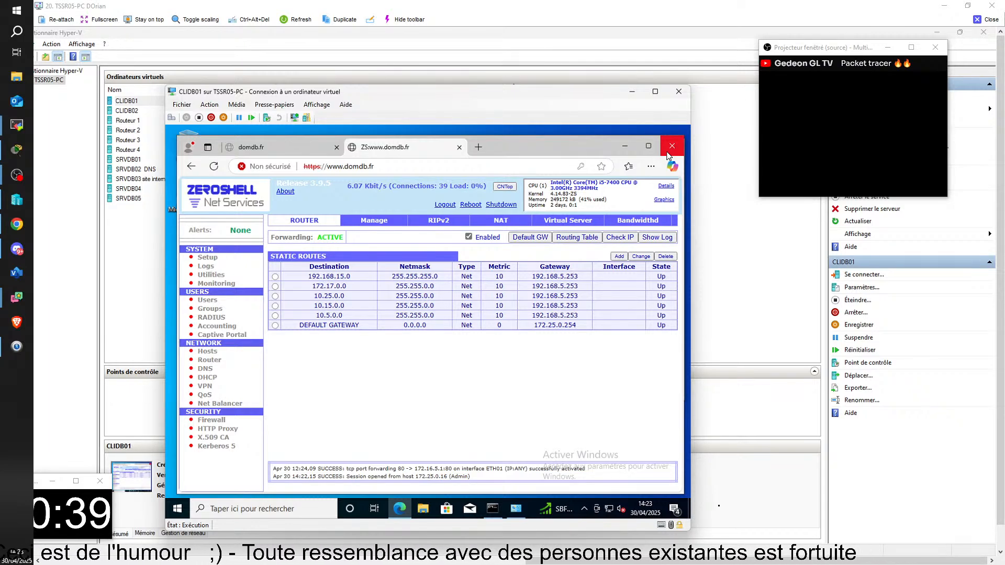
# Reopen the Virtual Server port-forwarding rules, compare them with the topology image, and close the CLIDB01 browser
pyautogui.click(569, 221)
pyautogui.click(663, 229)
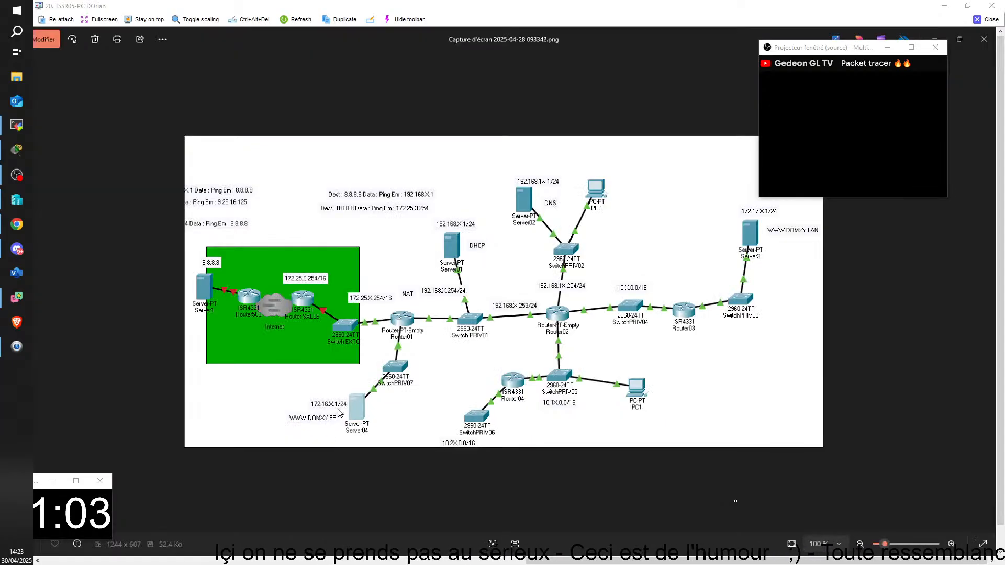
pyautogui.click(959, 39)
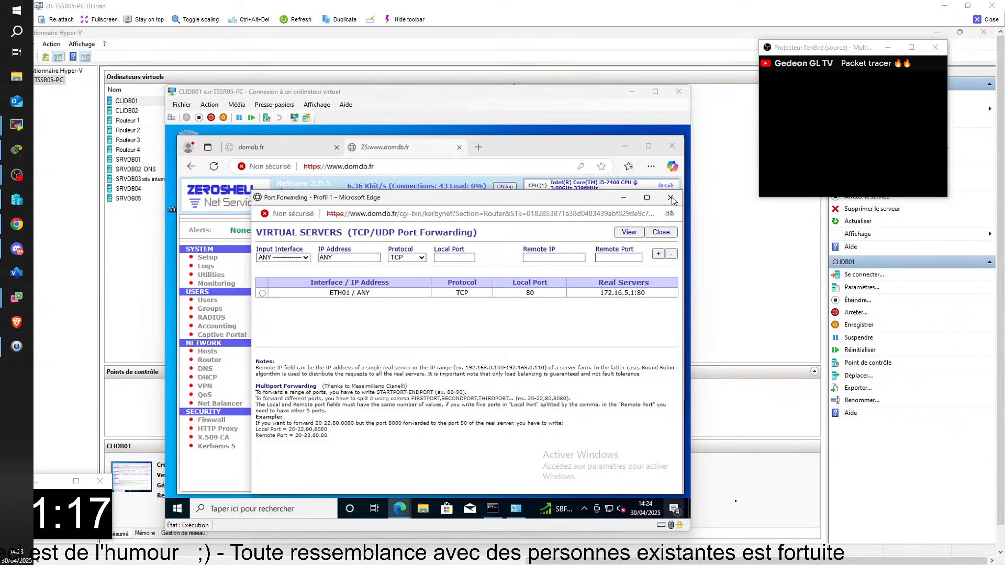
pyautogui.click(670, 198)
pyautogui.click(670, 147)
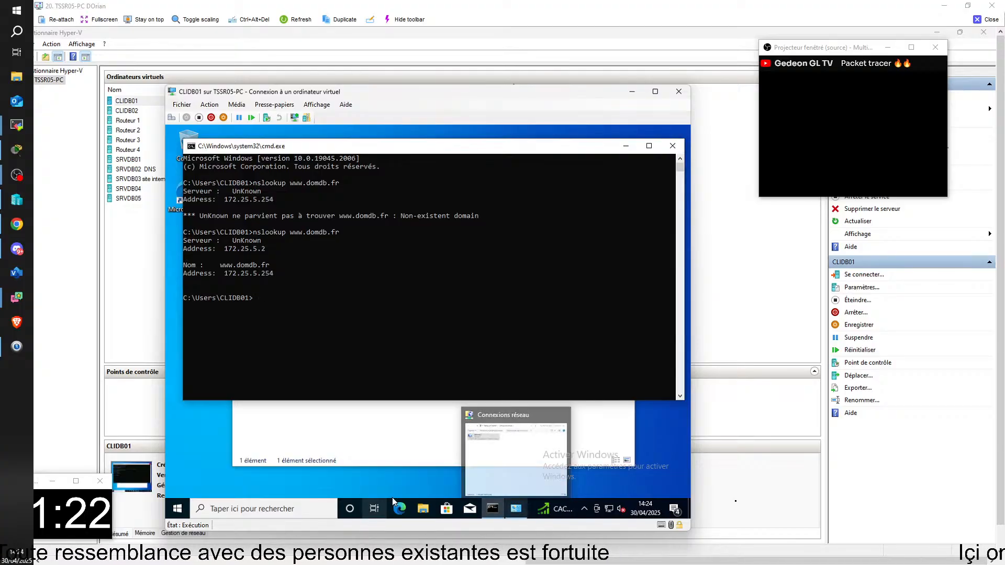
pyautogui.click(400, 508)
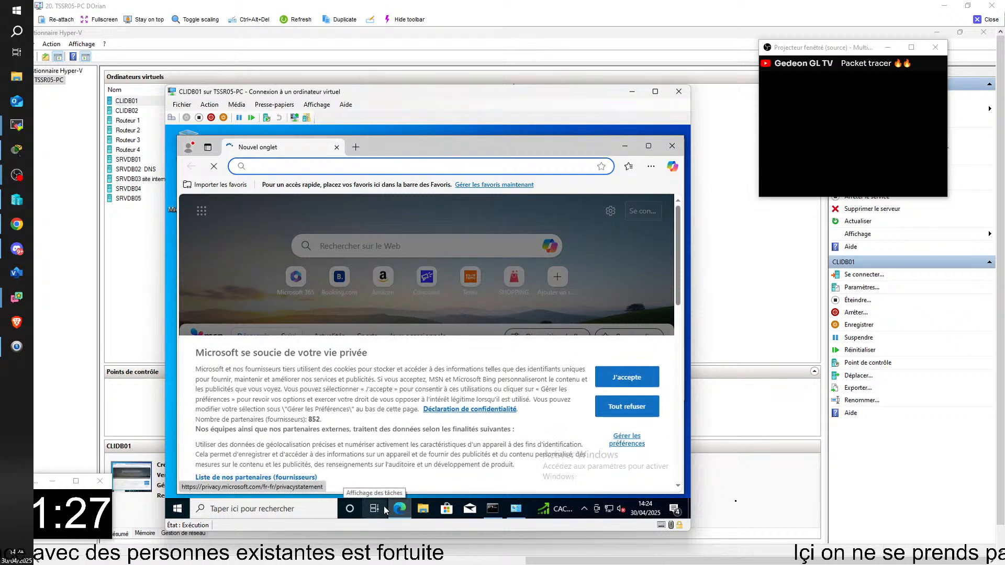
pyautogui.write('htt')
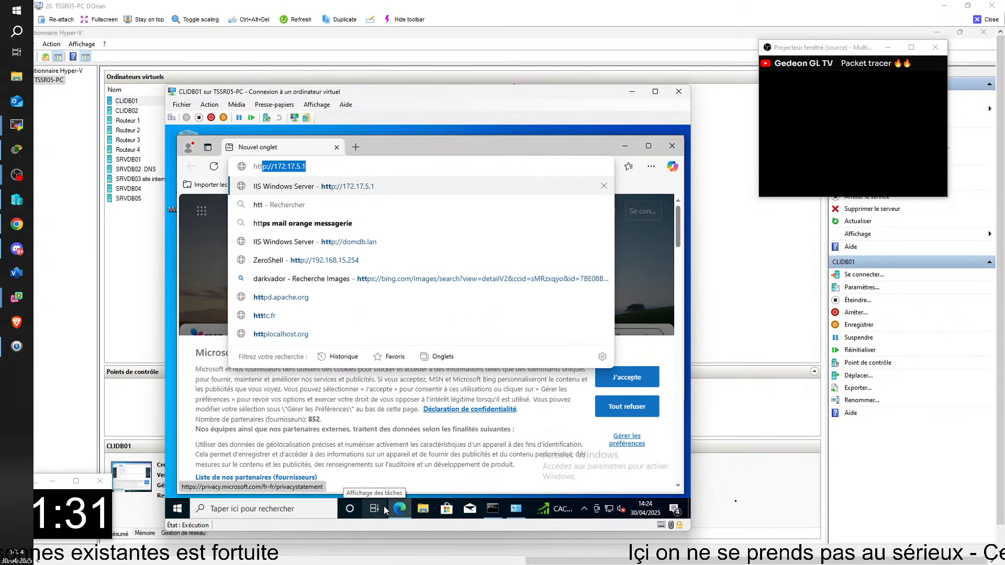
pyautogui.write('p://172.1')
pyautogui.press('BackSpace')
pyautogui.press('BackSpace')
pyautogui.press('BackSpace')
pyautogui.press('BackSpace')
pyautogui.press('BackSpace')
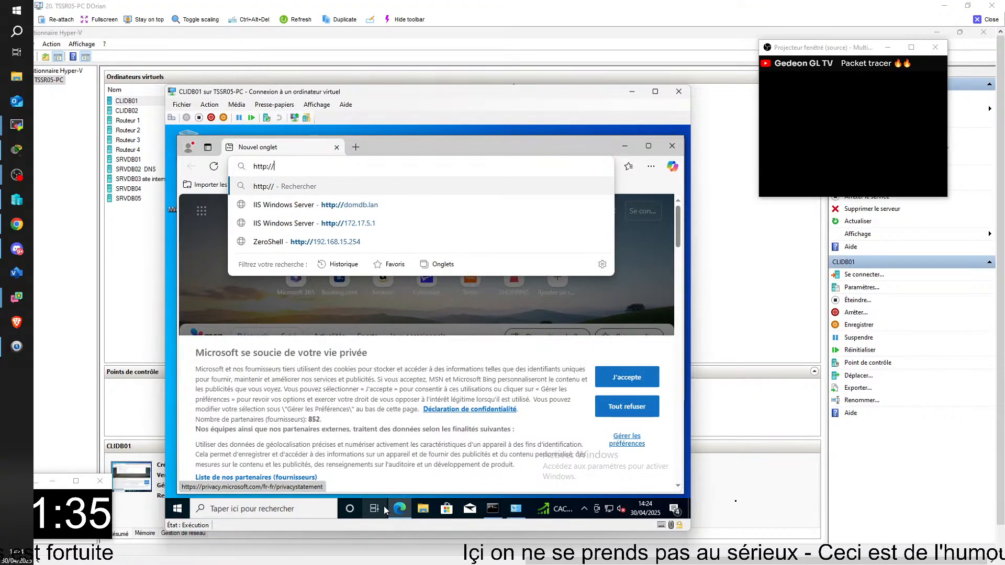
pyautogui.write('www.domdb.fr')
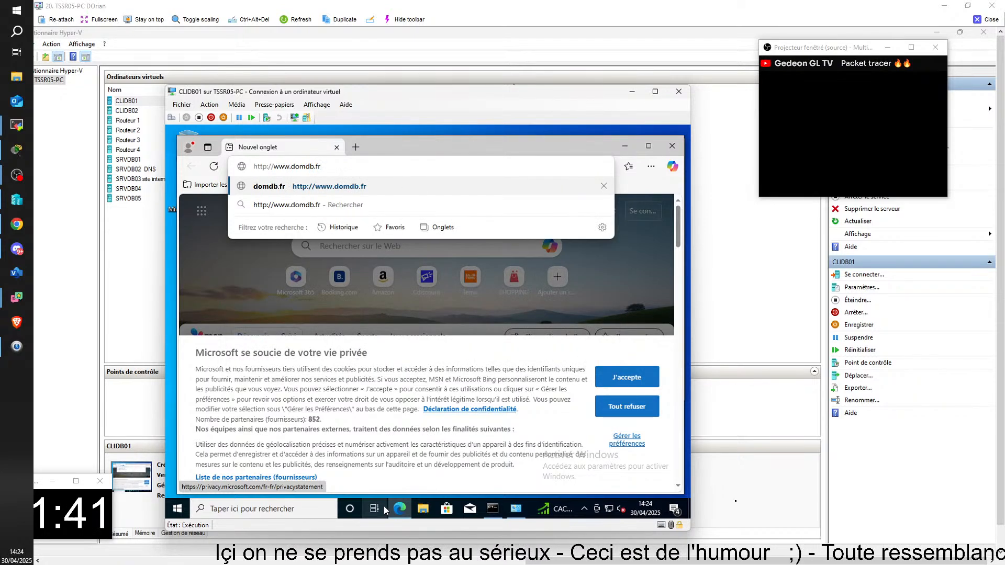
pyautogui.press('Return')
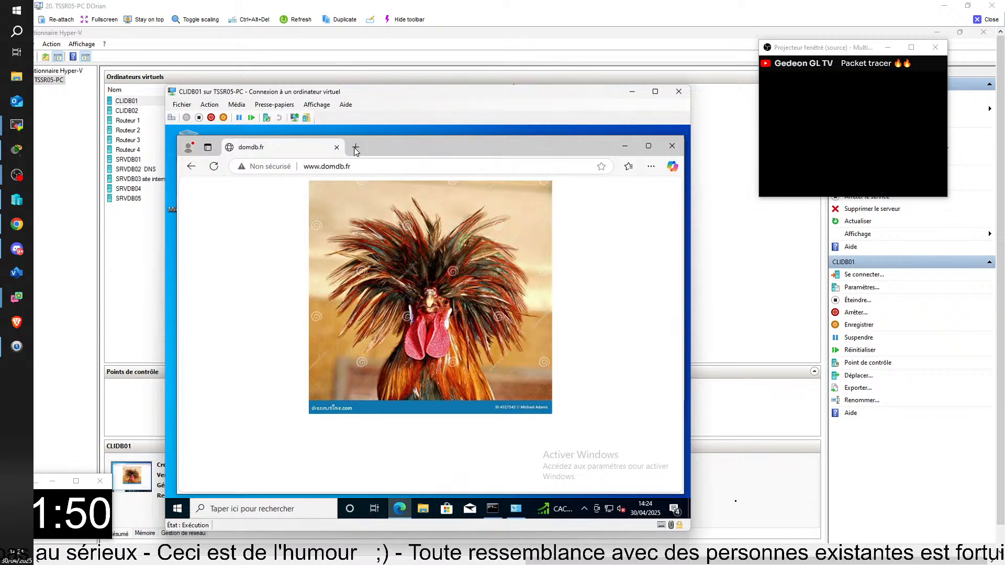
pyautogui.click(437, 166)
pyautogui.click(436, 166)
pyautogui.press('BackSpace')
pyautogui.press('BackSpace')
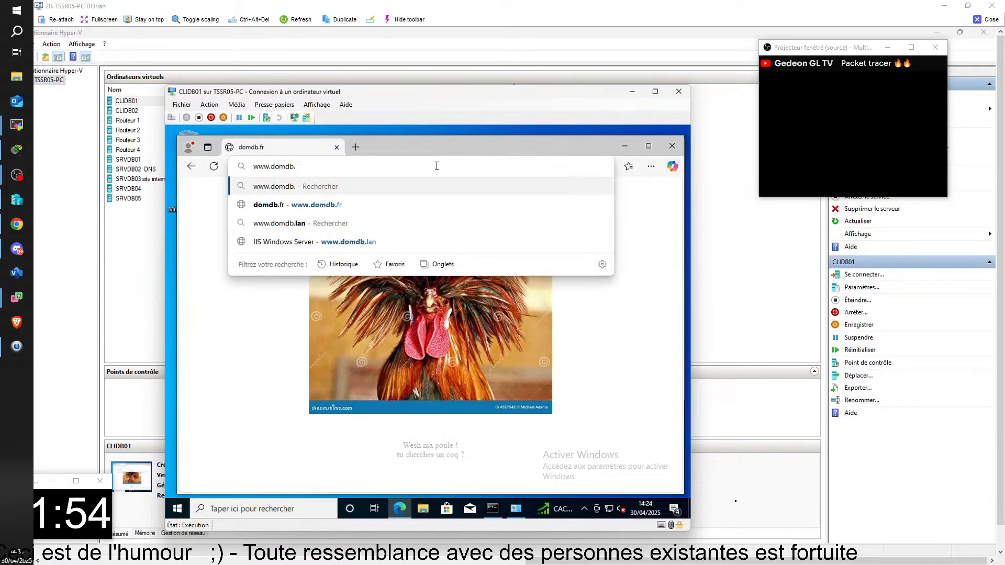
pyautogui.write('com')
pyautogui.press('Return')
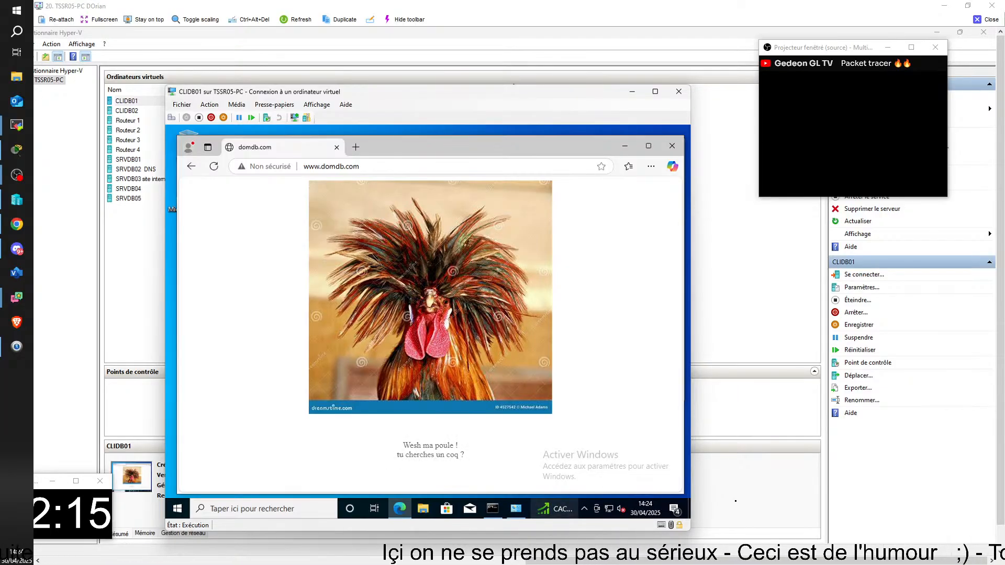
# Switch to the SRVDB04 virtual machine, close IIS Manager, relaunch it from Server Manager and maximize it
pyautogui.moveTo(543, 509)
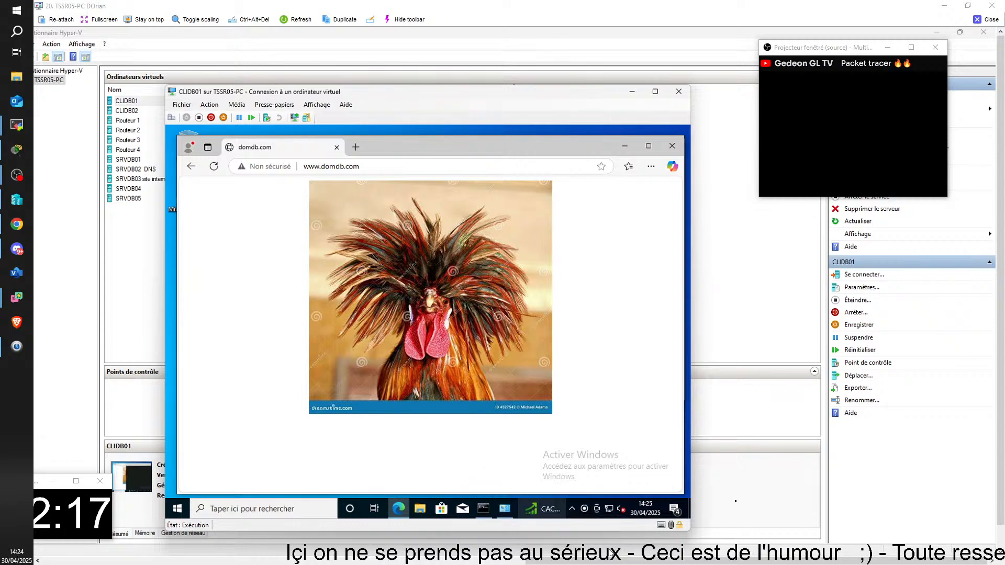
pyautogui.click(629, 532)
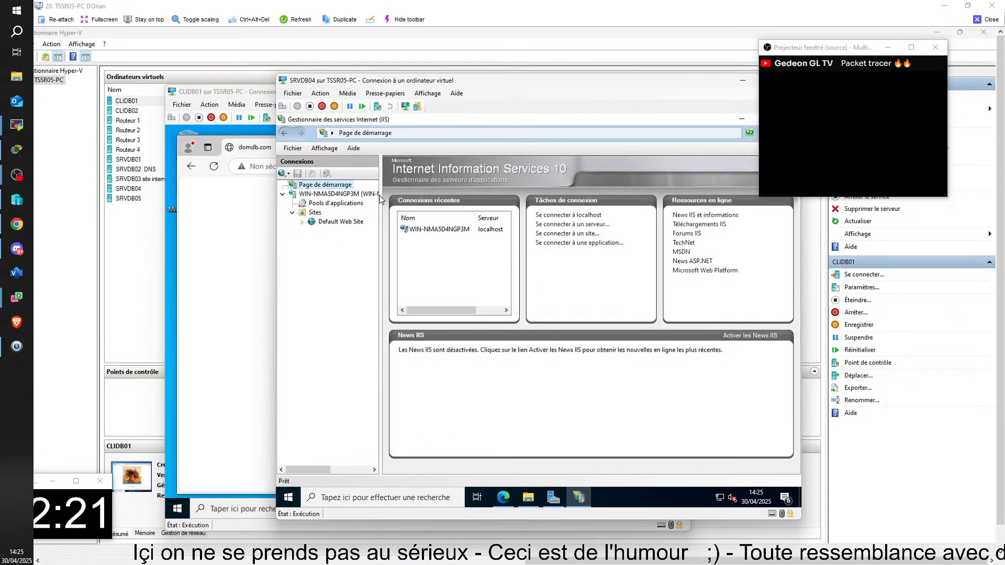
pyautogui.click(789, 119)
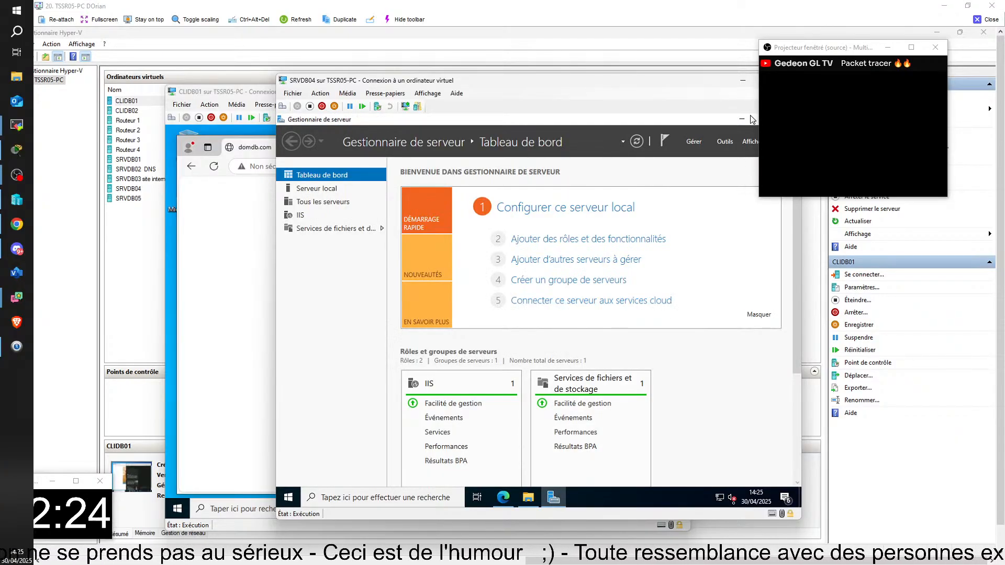
pyautogui.click(733, 141)
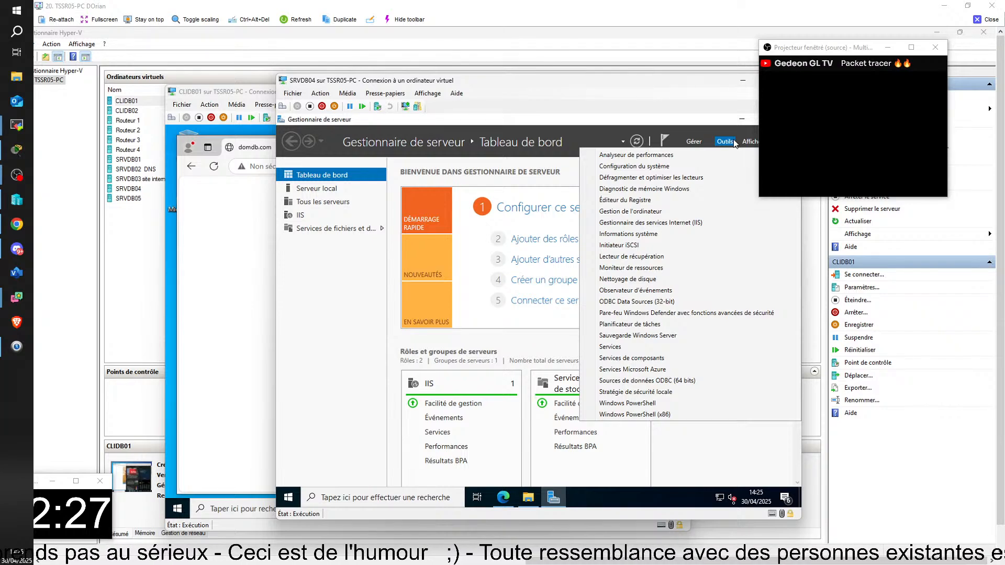
pyautogui.click(733, 139)
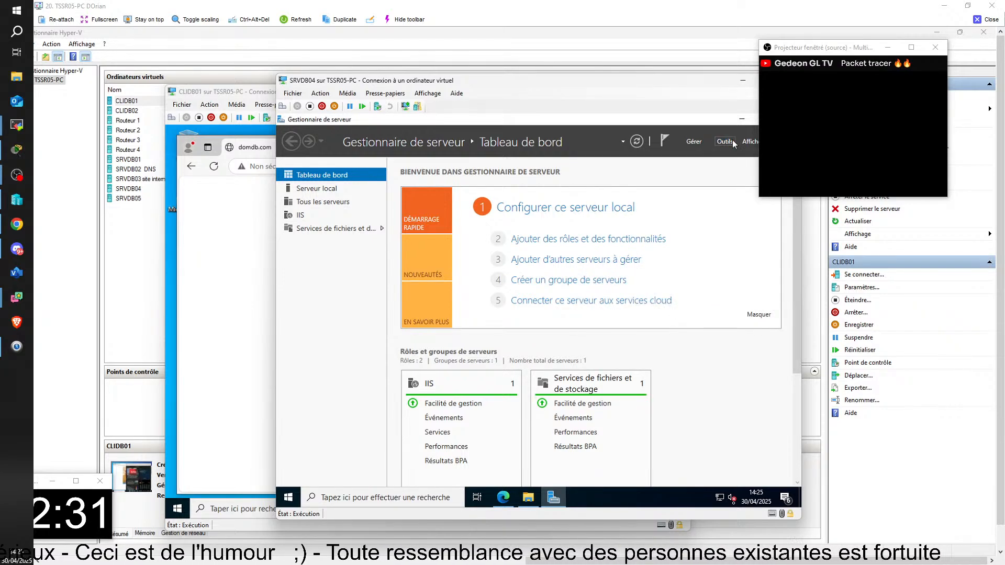
pyautogui.click(733, 140)
pyautogui.click(684, 224)
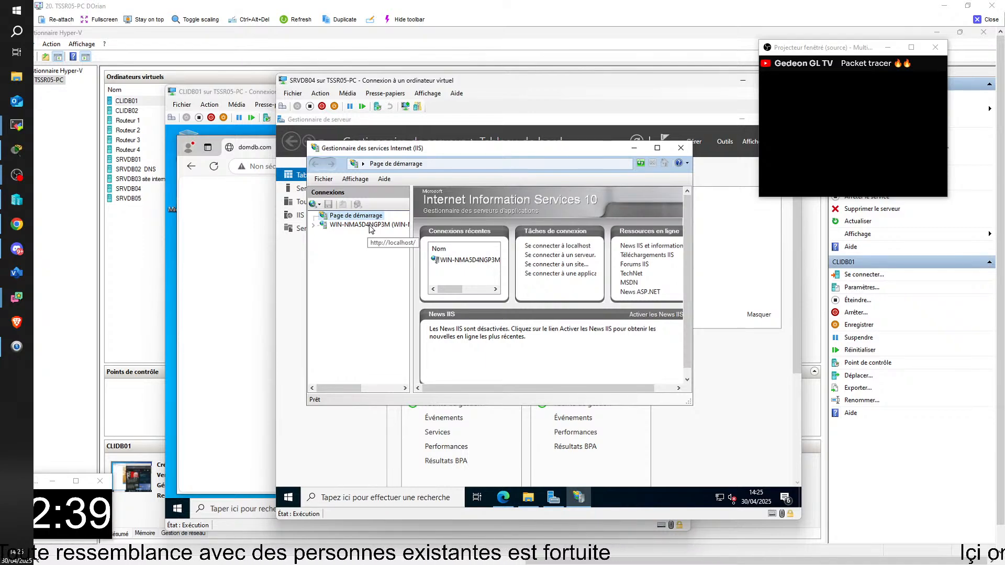
pyautogui.click(657, 148)
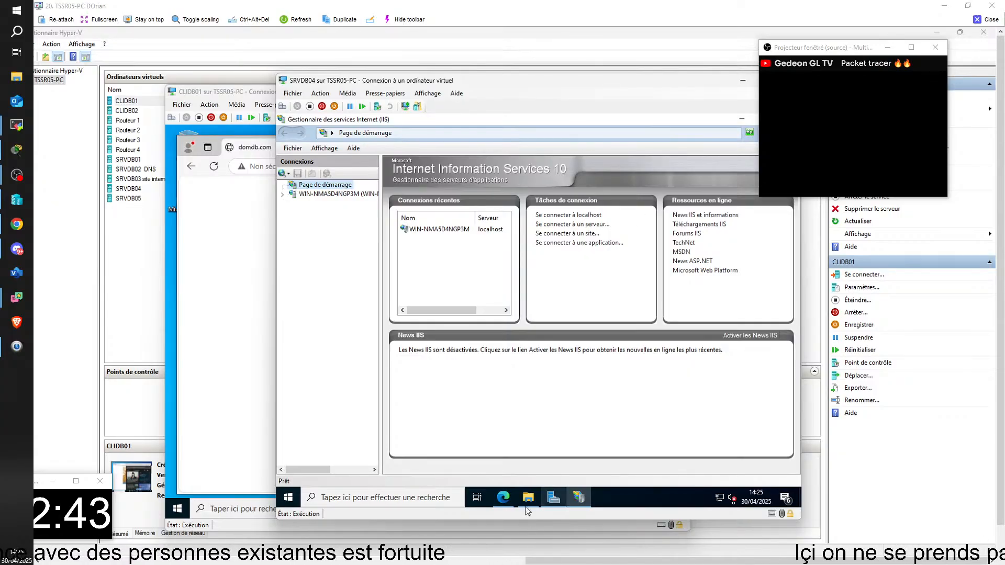
# Expand the server and its Sites in IIS Manager, and show the Default Web Site's home page
pyautogui.moveTo(552, 501)
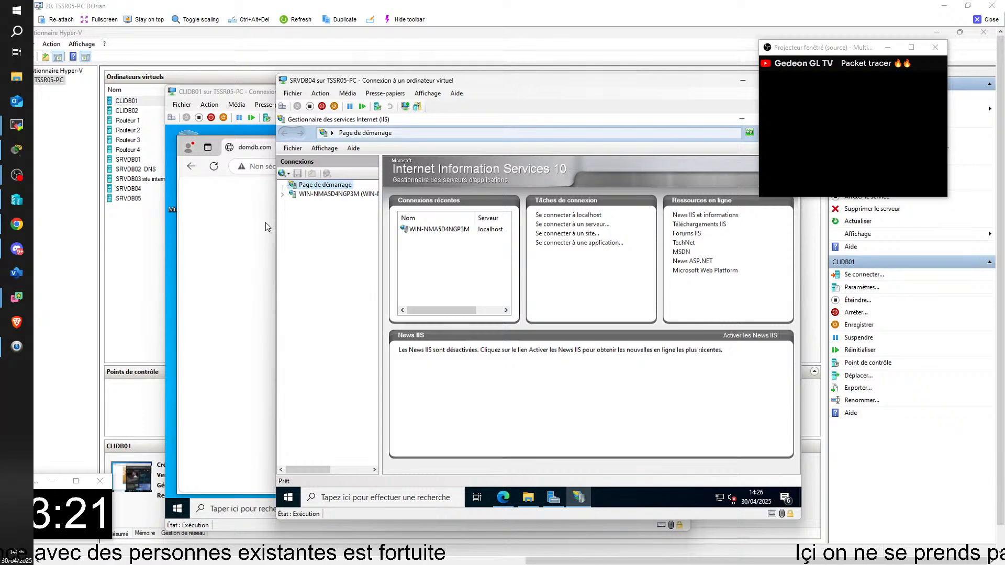
pyautogui.click(294, 197)
pyautogui.click(282, 195)
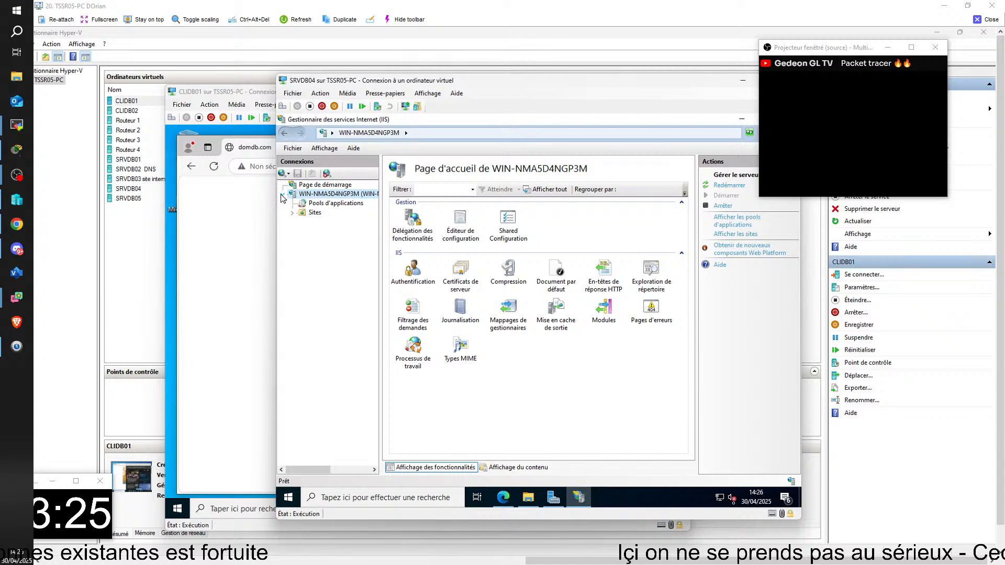
pyautogui.click(292, 213)
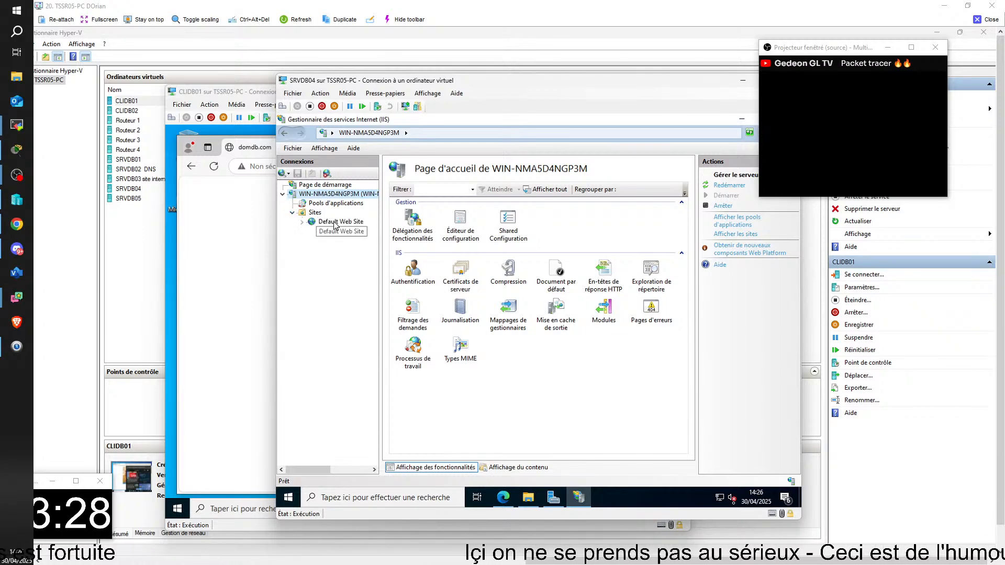
pyautogui.click(334, 222)
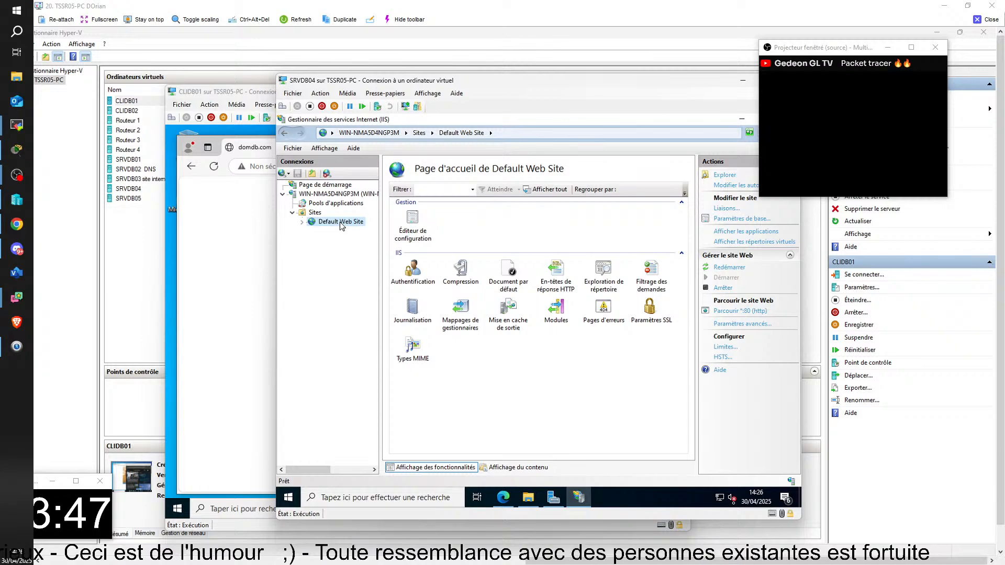
pyautogui.rightClick(339, 223)
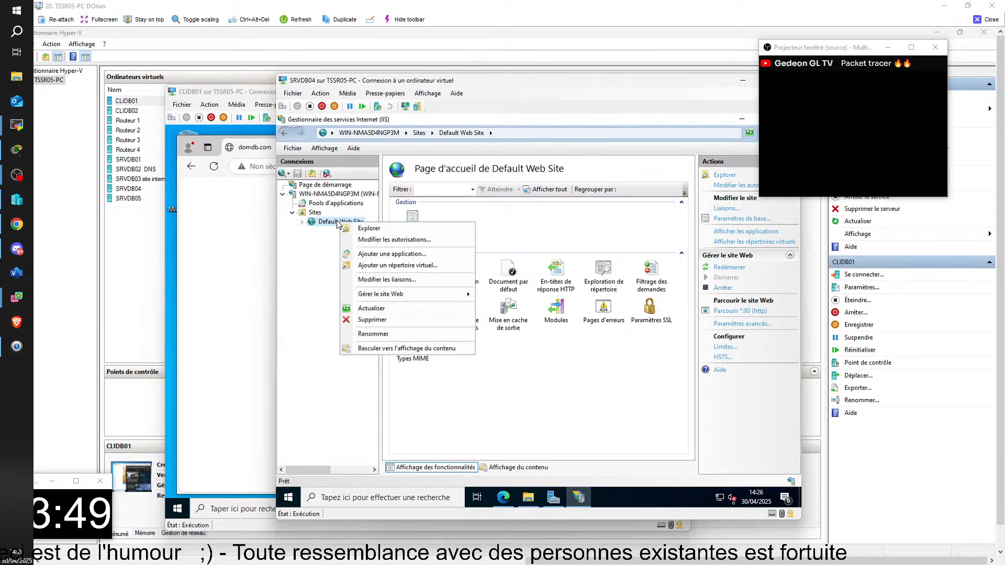
pyautogui.rightClick(312, 213)
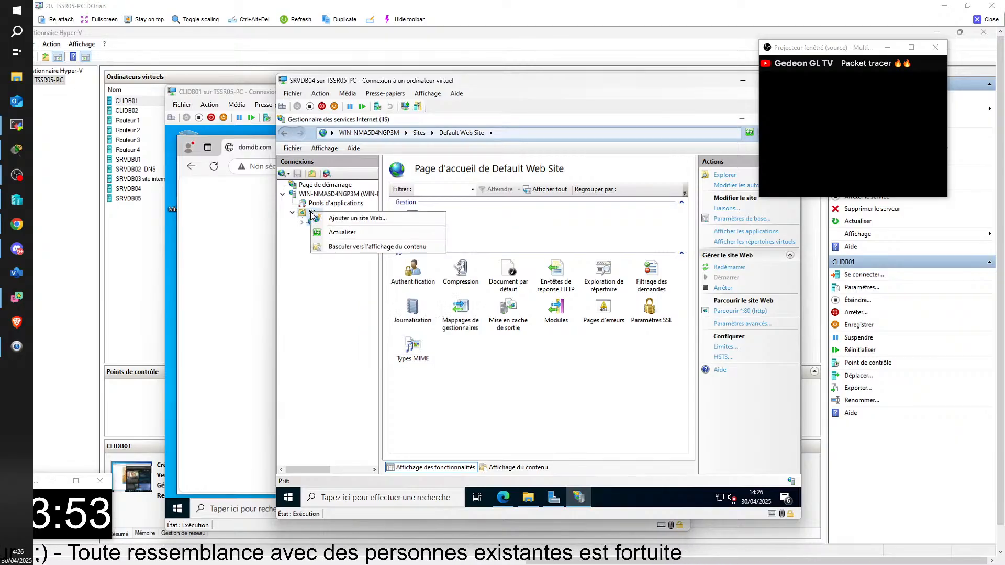
pyautogui.click(344, 220)
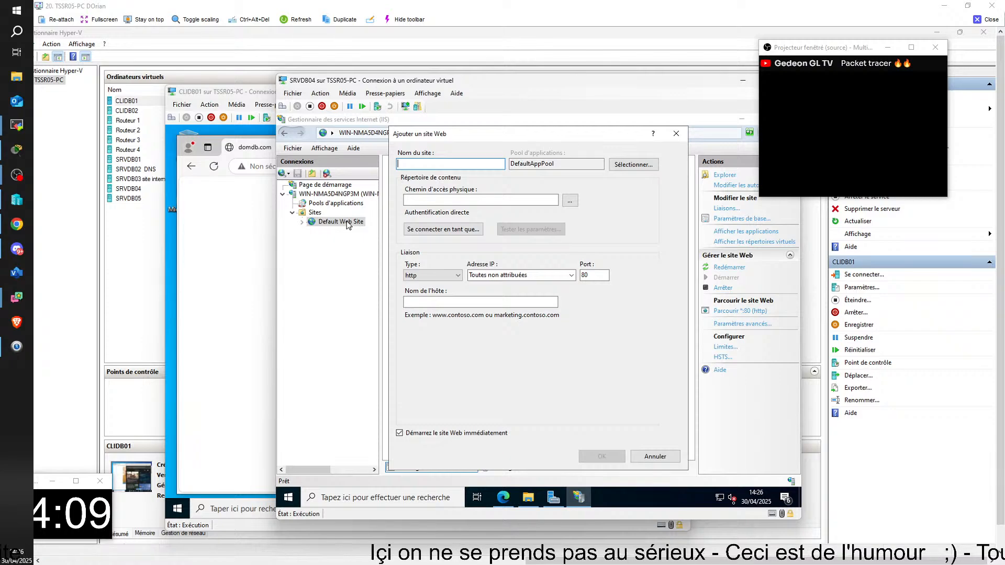
pyautogui.write('domdb.com')
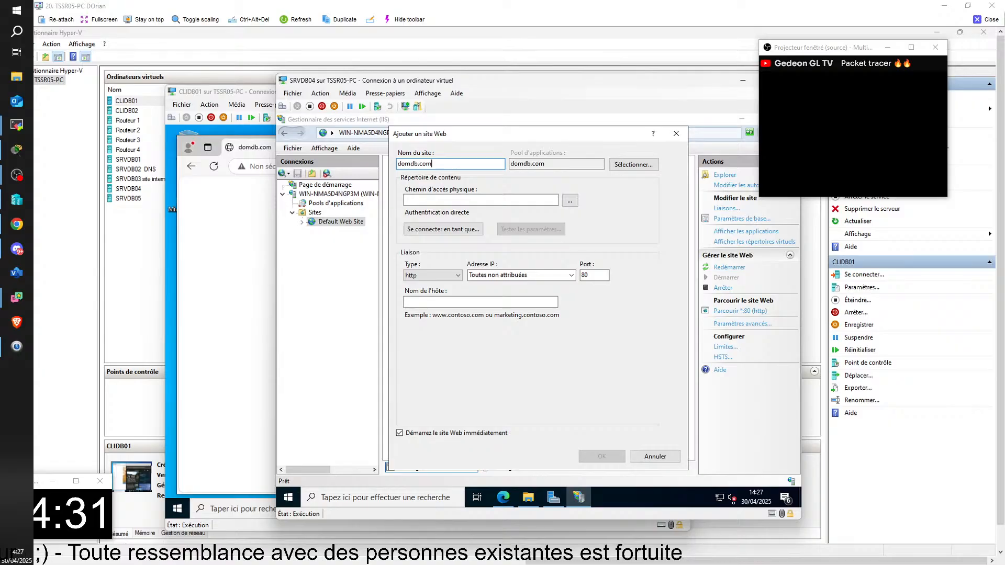
pyautogui.press('Home')
pyautogui.write('w')
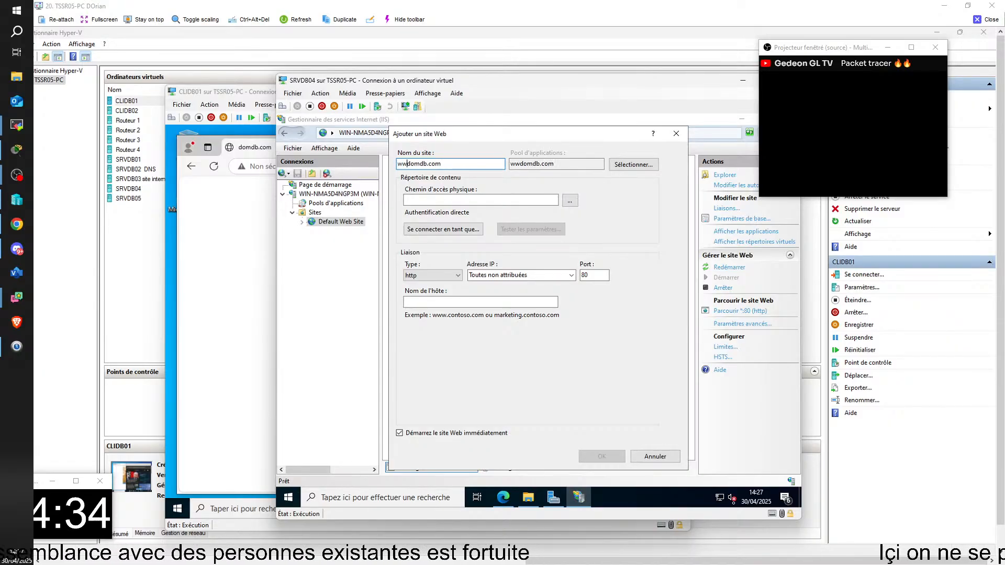
pyautogui.write('ww.')
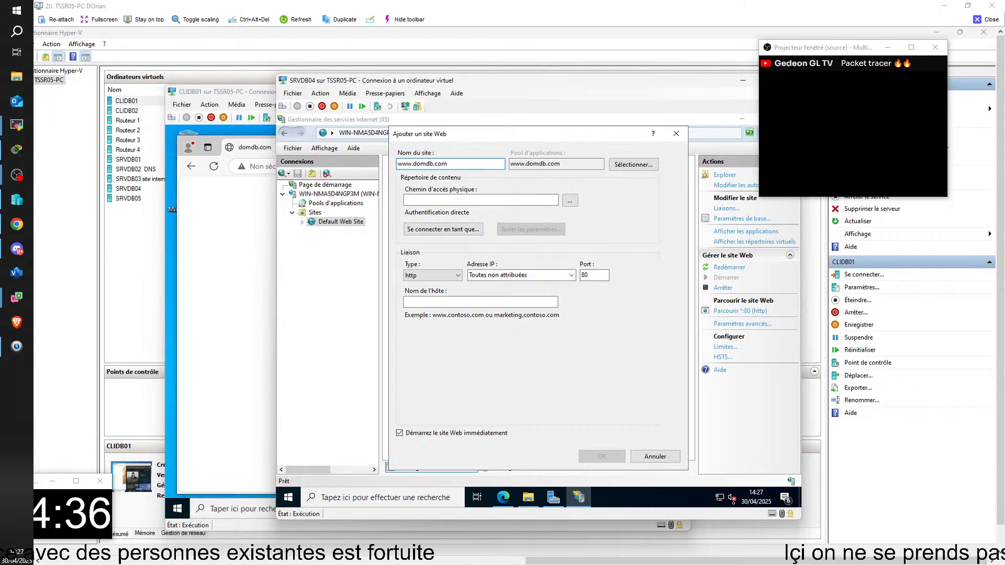
# Open the folder browser for the new site's physical path and look through the local disk
pyautogui.click(462, 199)
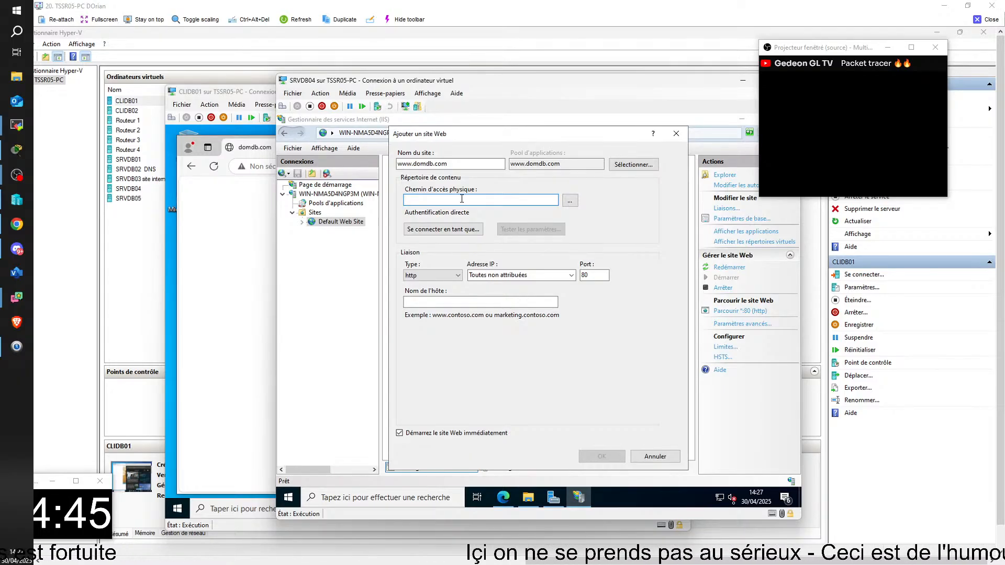
pyautogui.click(569, 202)
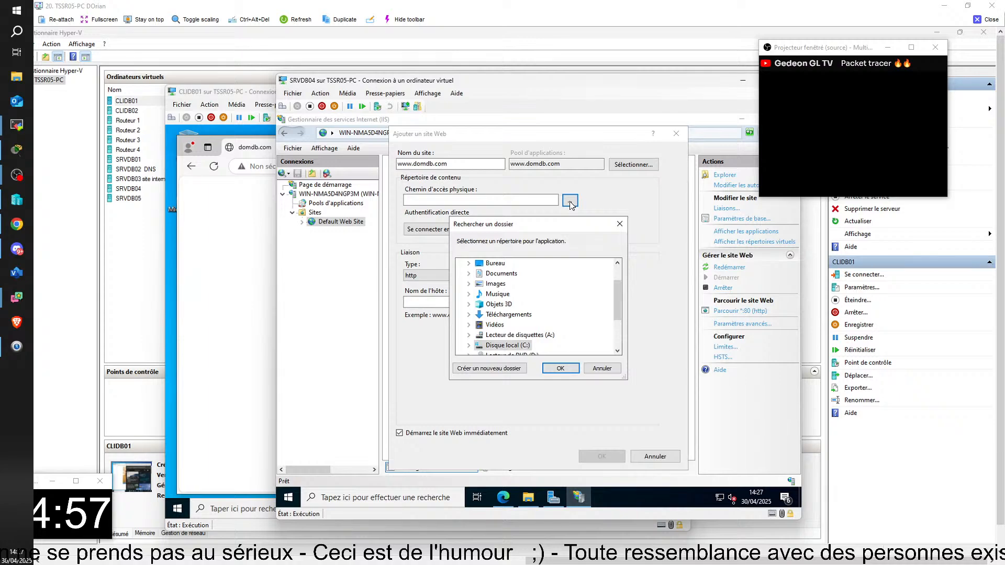
pyautogui.moveTo(618, 308); pyautogui.dragTo(618, 321)
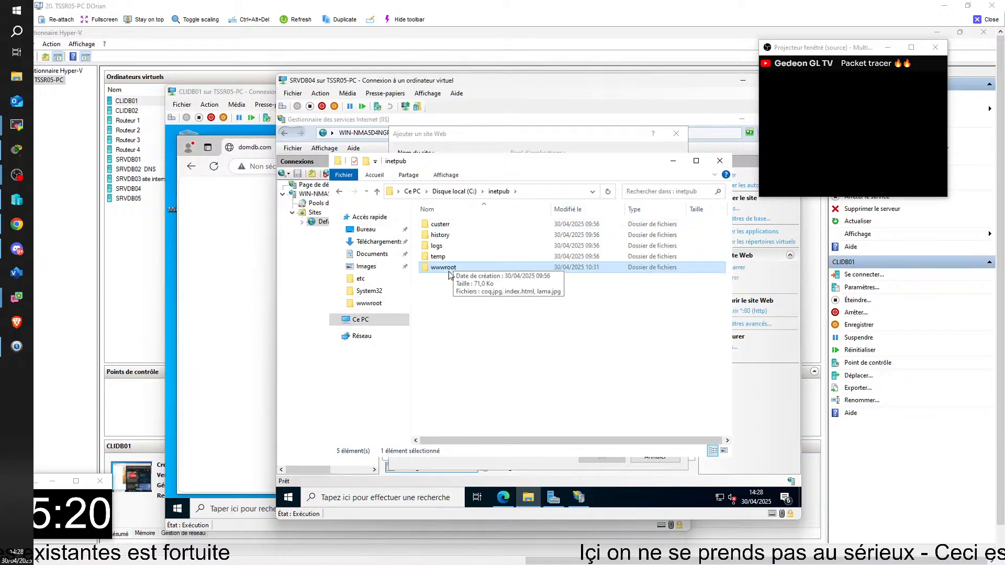
pyautogui.click(494, 192)
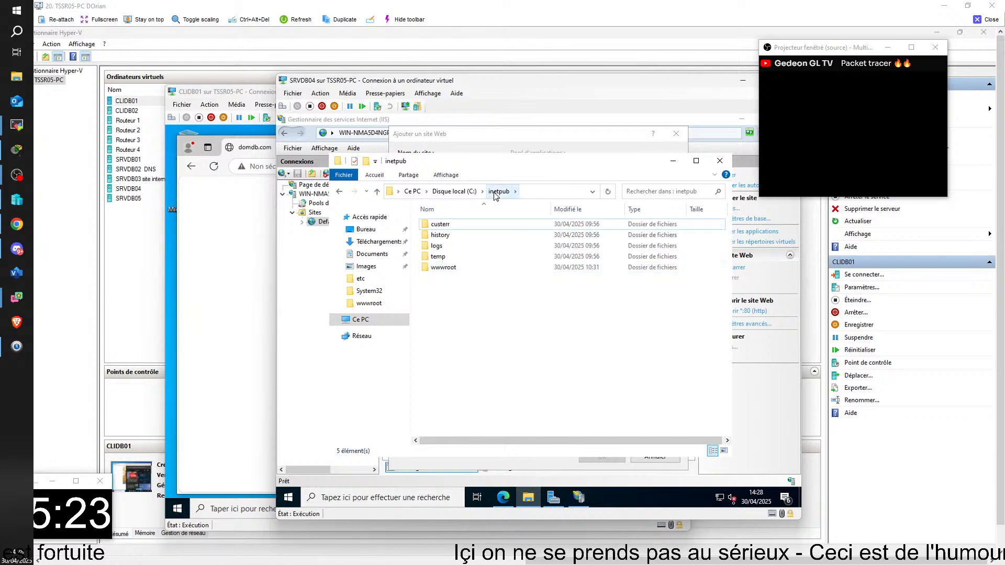
pyautogui.rightClick(453, 288)
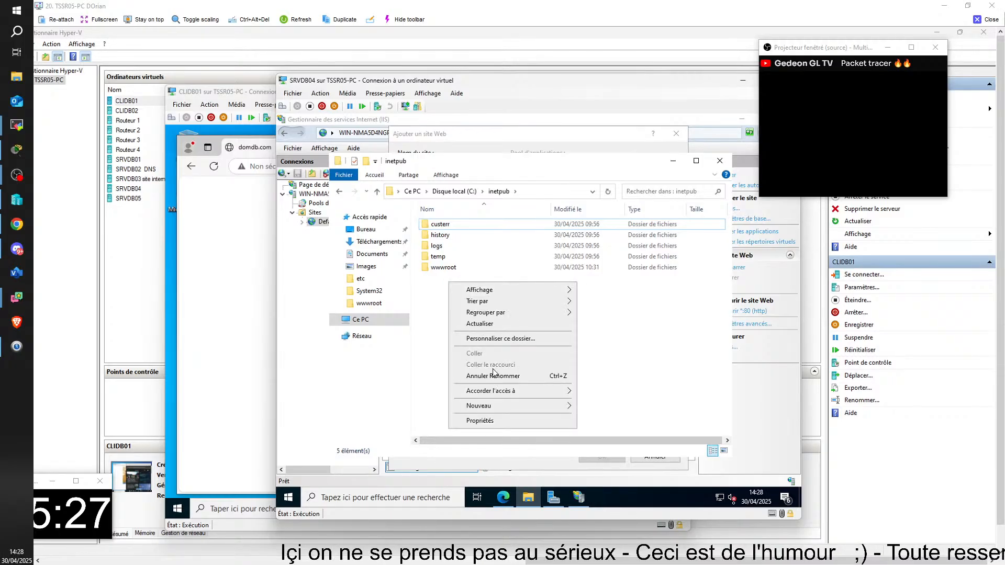
pyautogui.moveTo(513, 405)
pyautogui.click(615, 413)
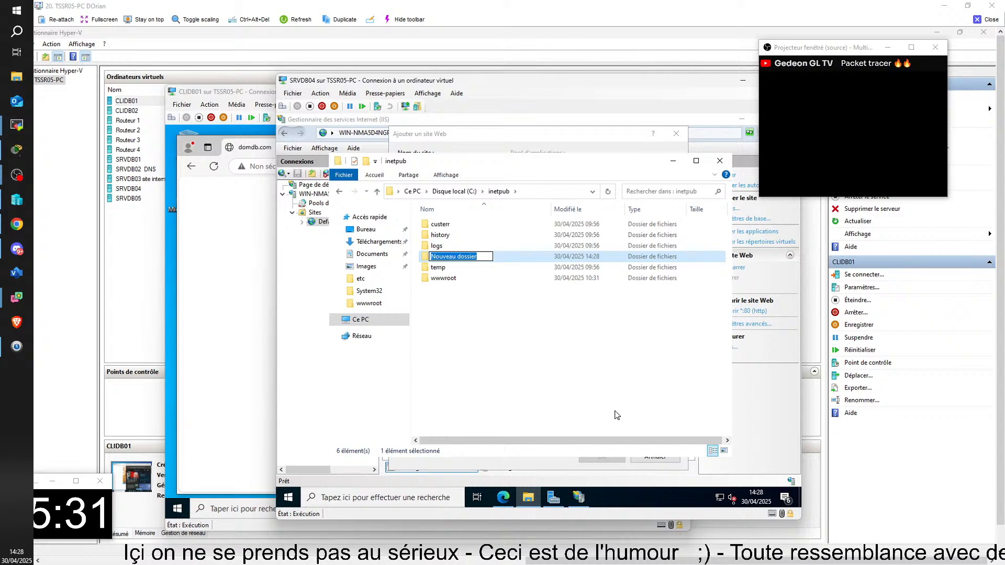
pyautogui.write('www')
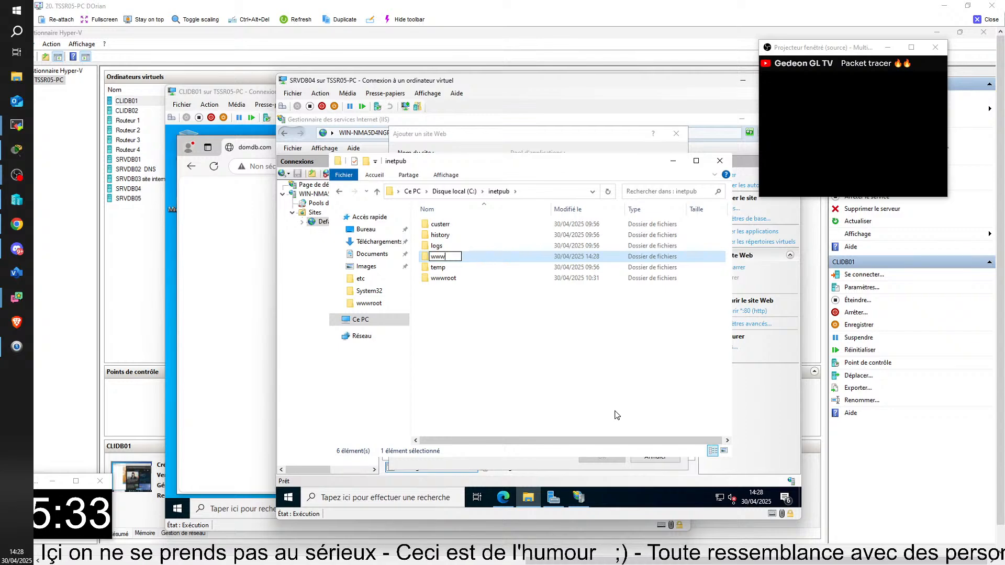
pyautogui.write('.domdb.copm')
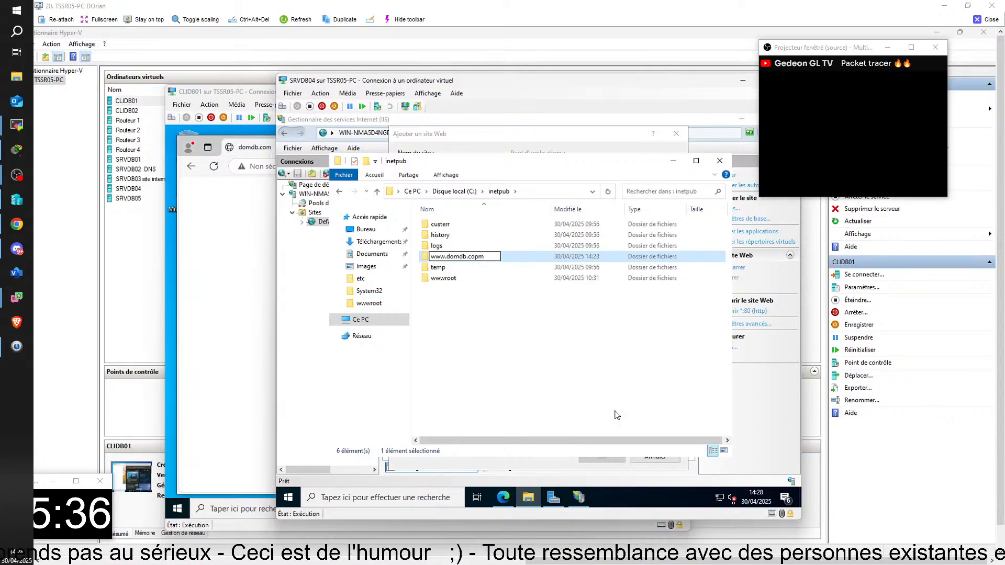
pyautogui.press('BackSpace')
pyautogui.press('BackSpace')
pyautogui.write('m')
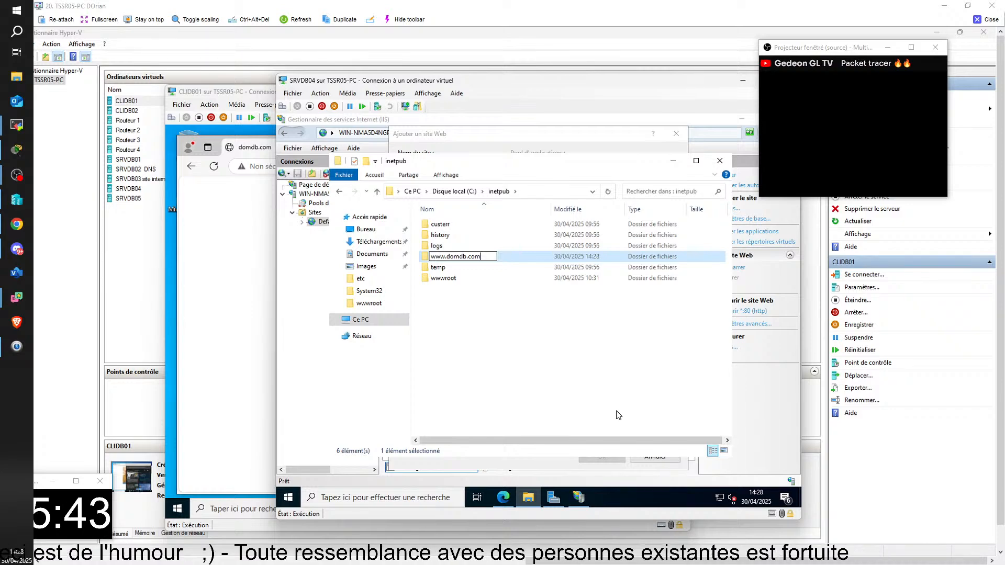
pyautogui.click(513, 333)
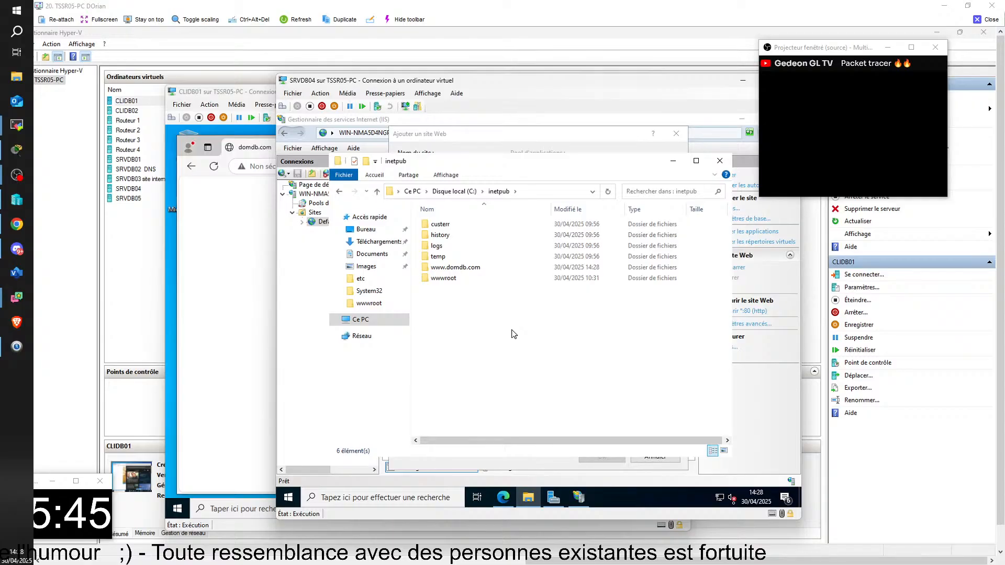
pyautogui.doubleClick(453, 267)
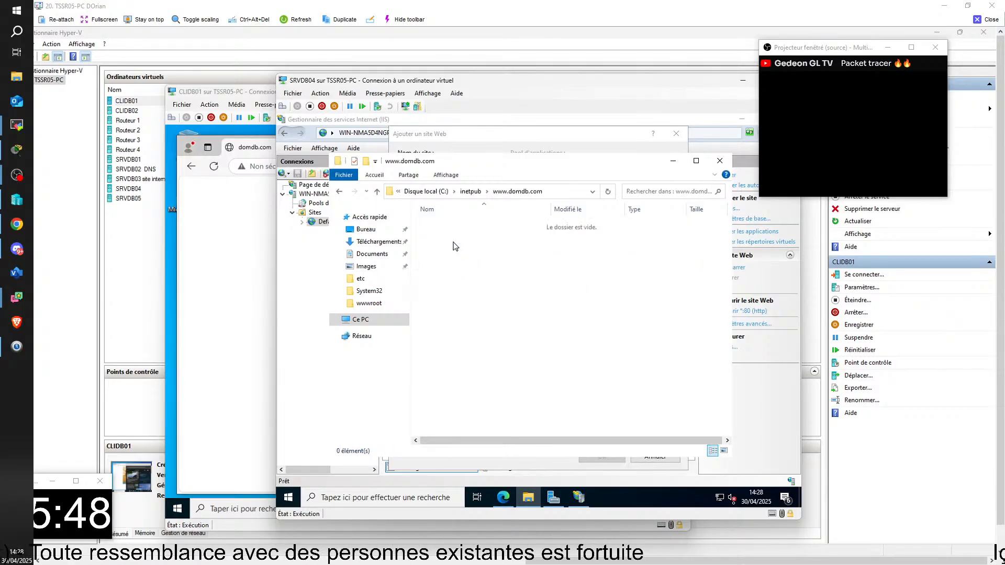
pyautogui.rightClick(453, 238)
pyautogui.moveTo(554, 363)
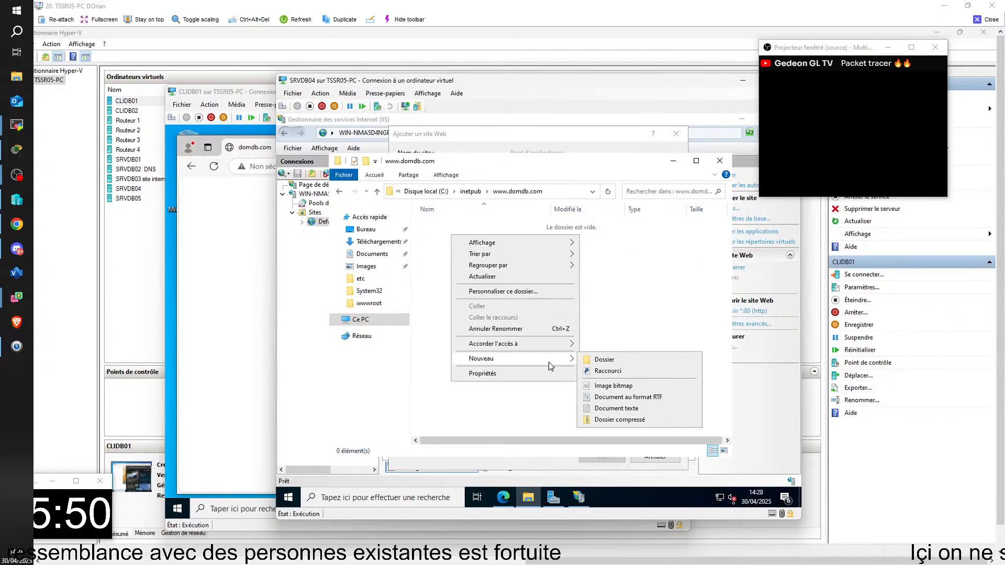
pyautogui.click(651, 408)
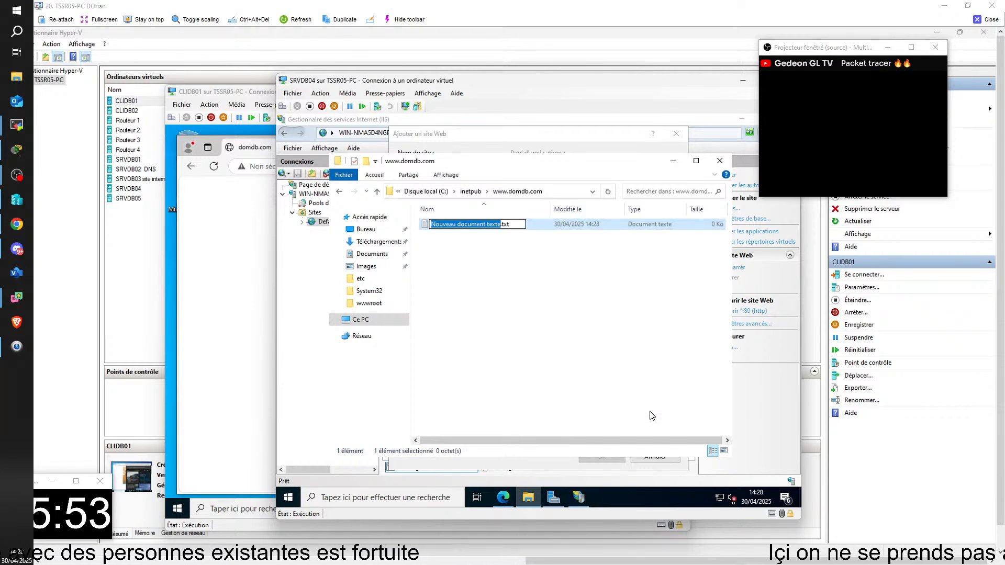
# Rename the new text document to index.txt
pyautogui.click(446, 174)
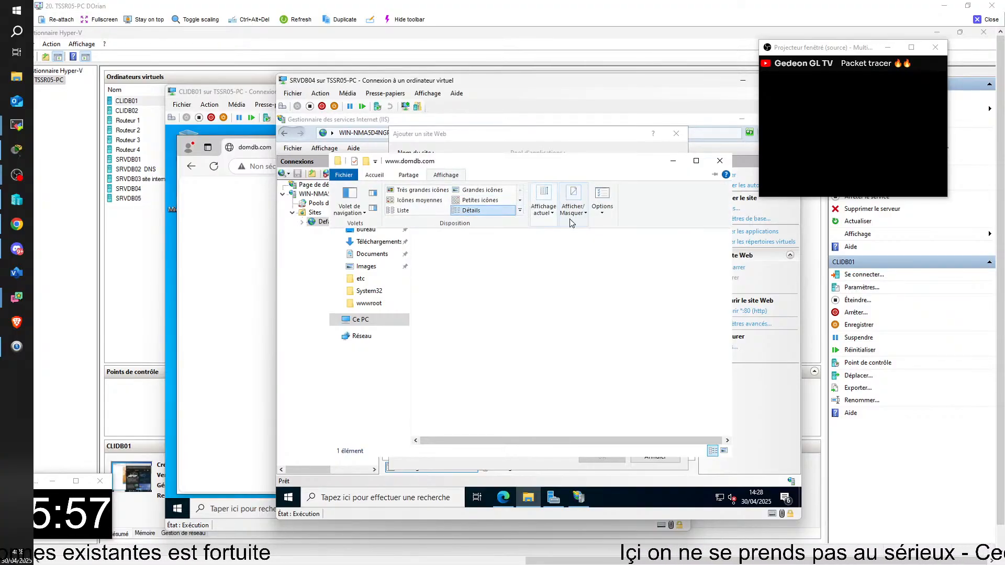
pyautogui.click(486, 225)
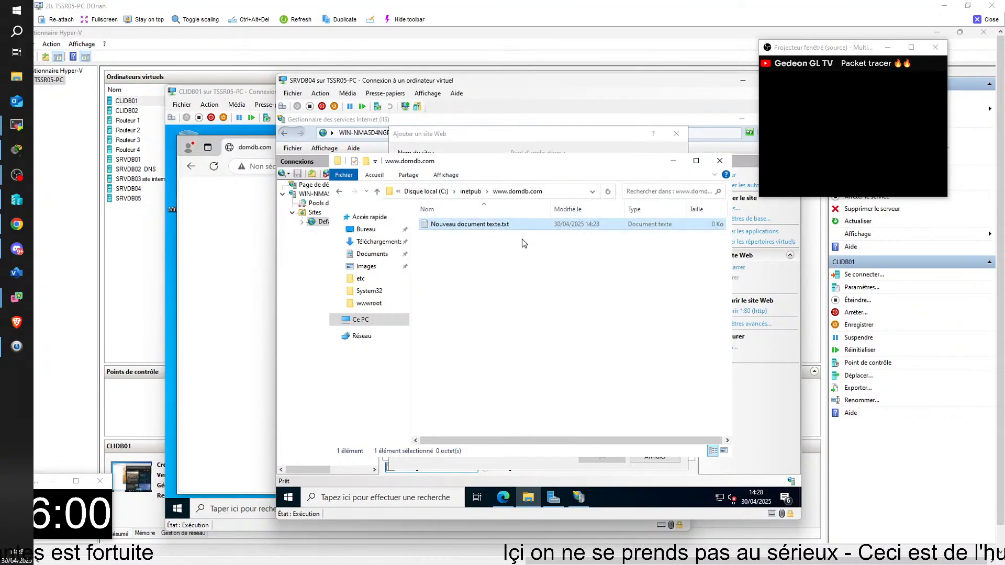
pyautogui.press('F2')
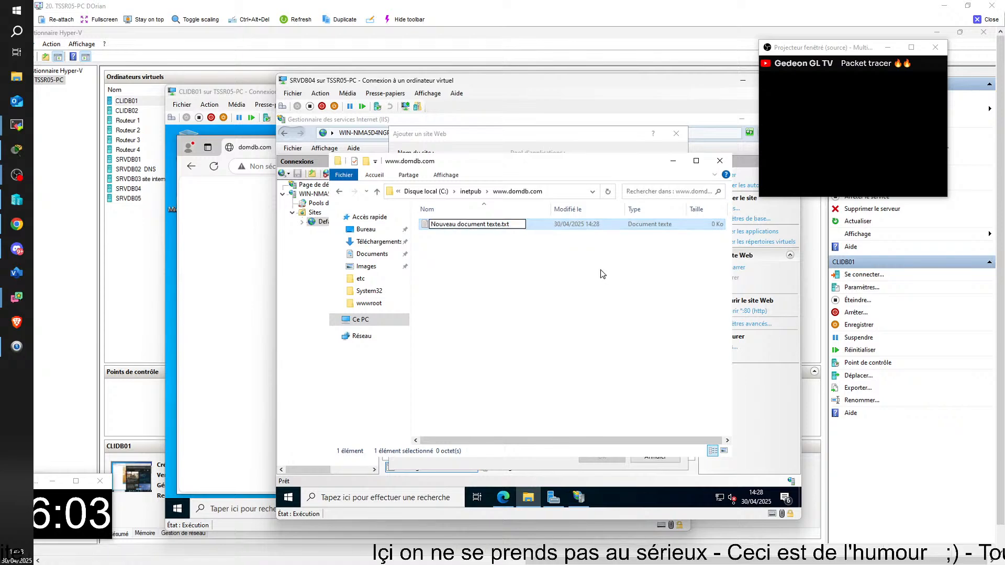
pyautogui.write('inde')
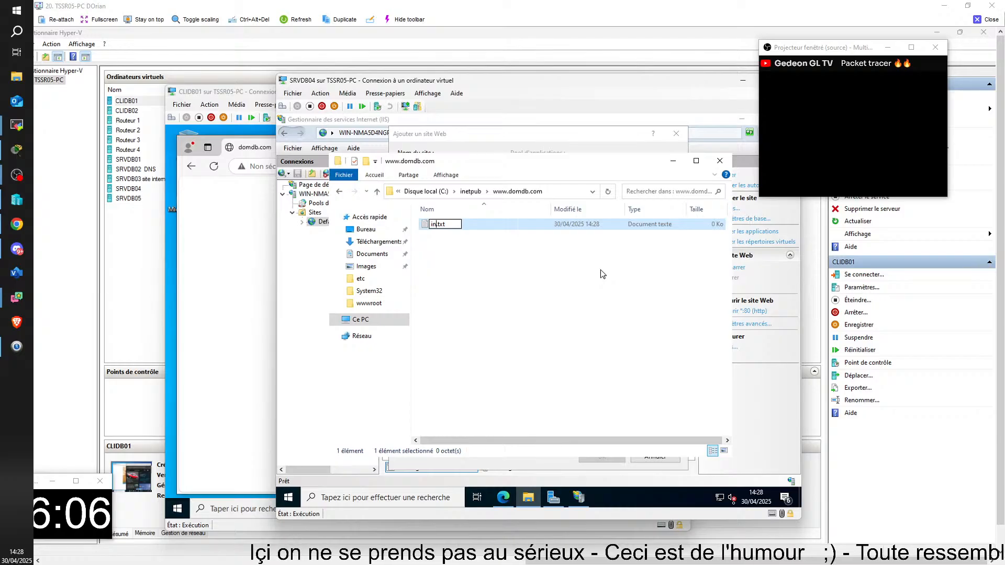
pyautogui.write('x')
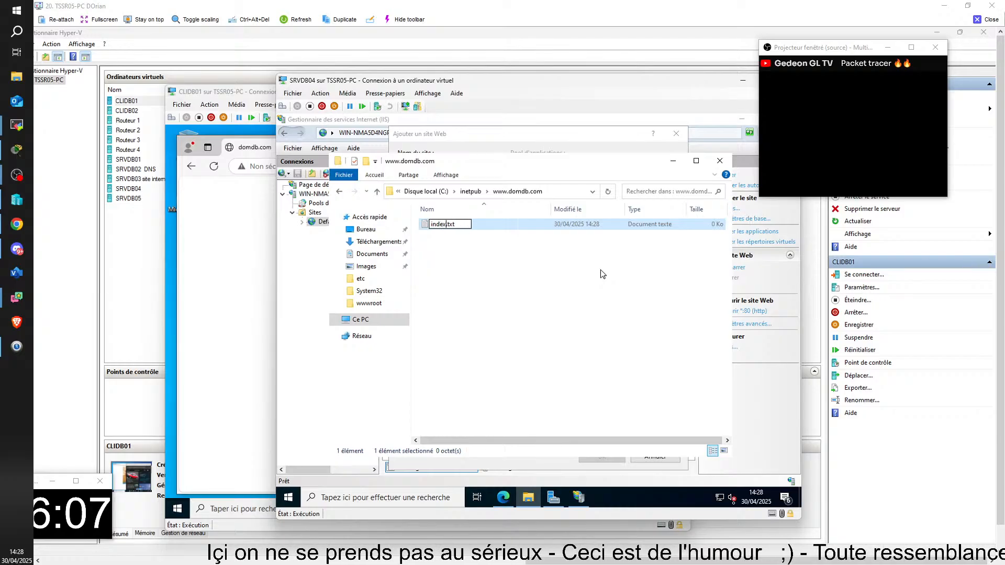
pyautogui.click(601, 269)
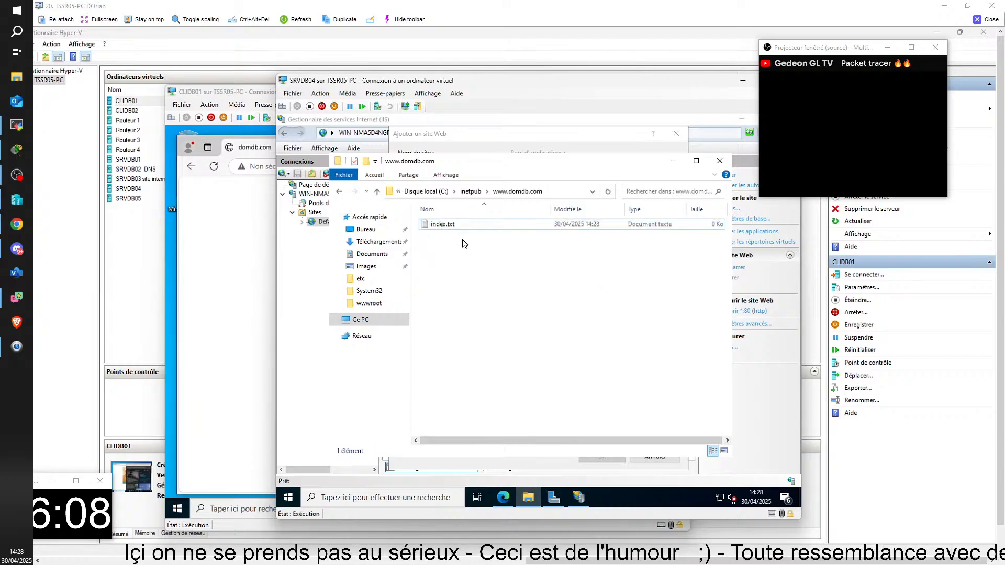
# Open index.txt in Notepad for editing
pyautogui.click(440, 227)
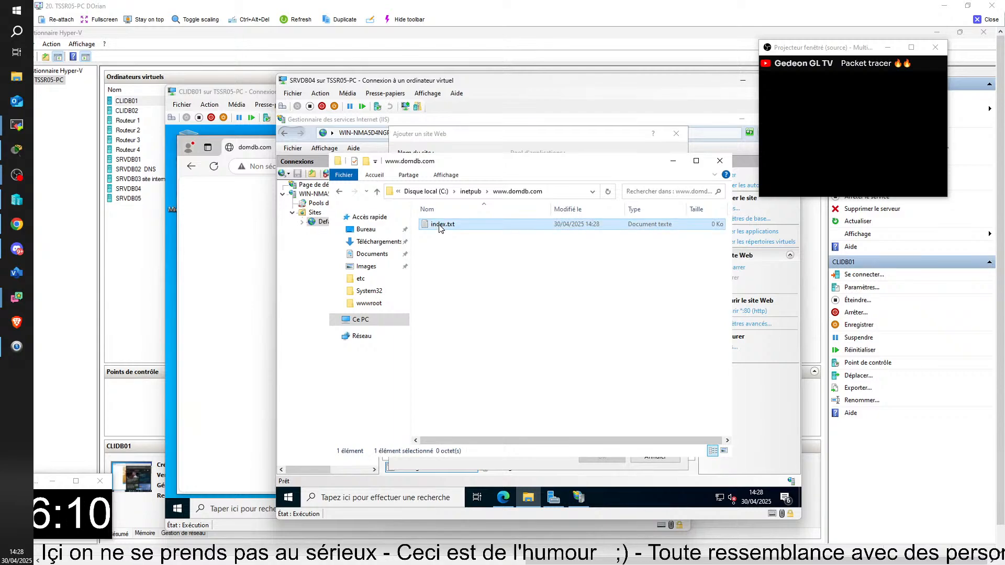
pyautogui.doubleClick(440, 228)
pyautogui.write('s')
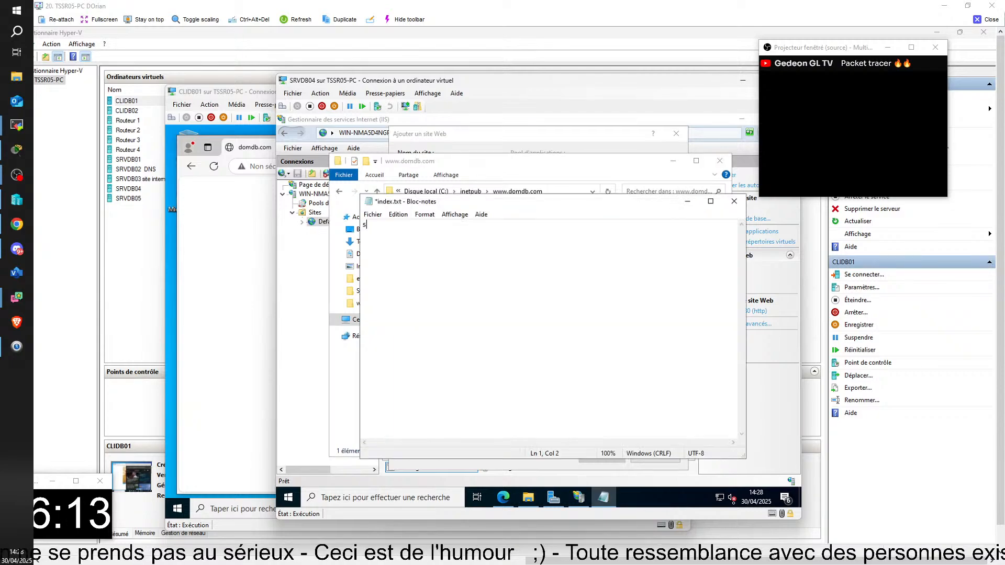
pyautogui.write('alut')
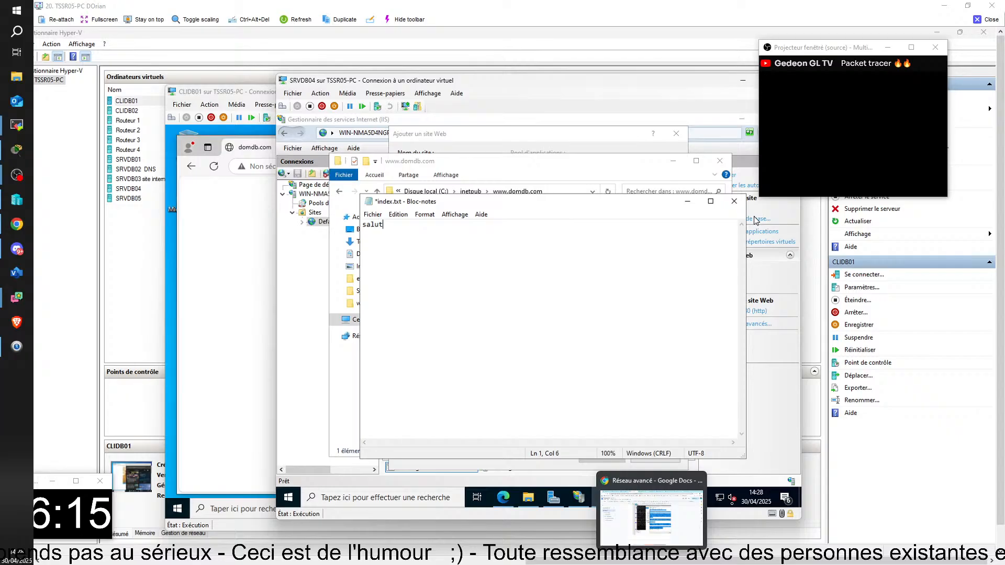
pyautogui.press('BackSpace')
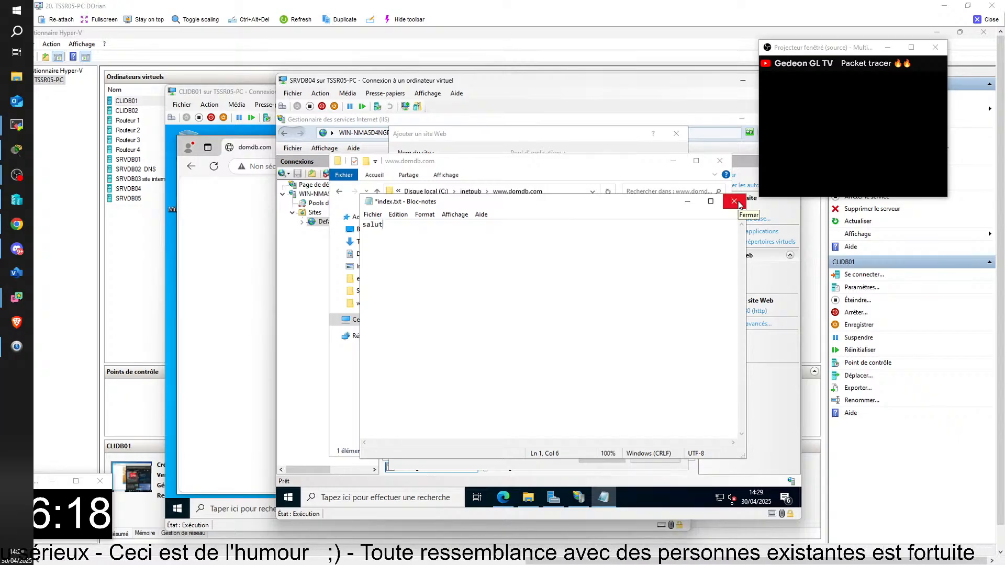
pyautogui.press('BackSpace')
pyautogui.press('BackSpace')
pyautogui.press('BackSpace')
pyautogui.press('BackSpace')
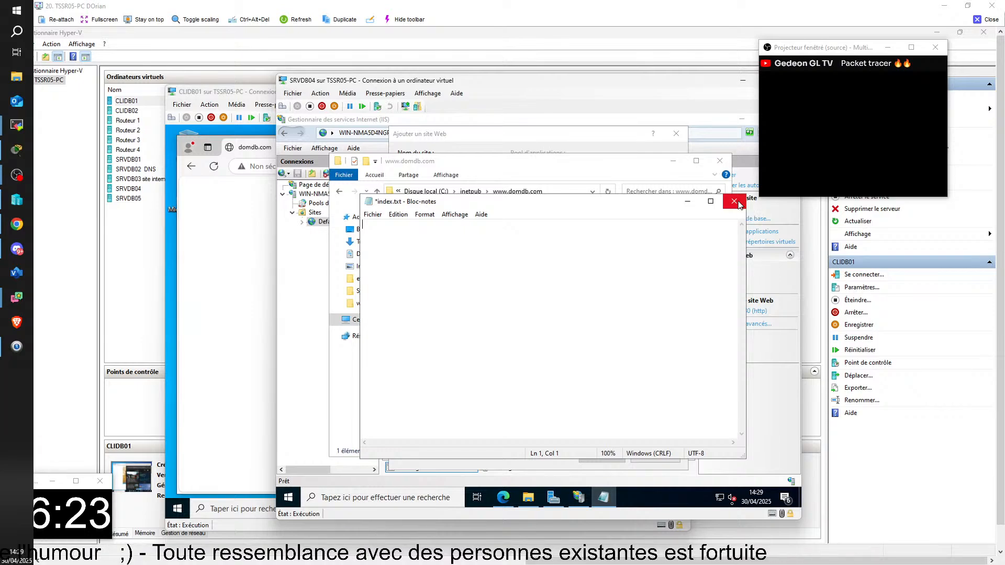
pyautogui.write('hoollla')
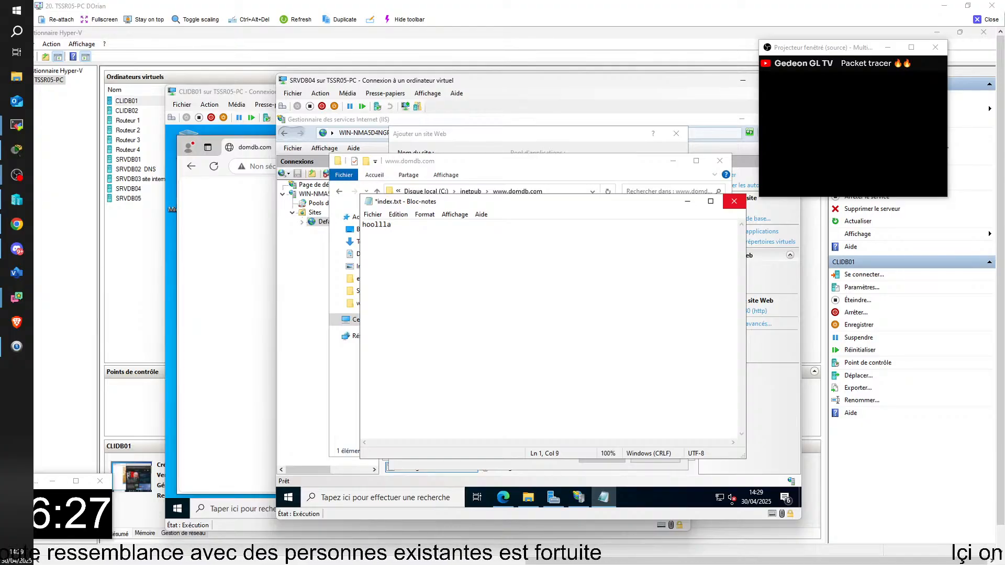
pyautogui.press('BackSpace')
pyautogui.press('BackSpace')
pyautogui.press('BackSpace')
pyautogui.press('BackSpace')
pyautogui.press('BackSpace')
pyautogui.press('BackSpace')
pyautogui.press('BackSpace')
pyautogui.press('BackSpace')
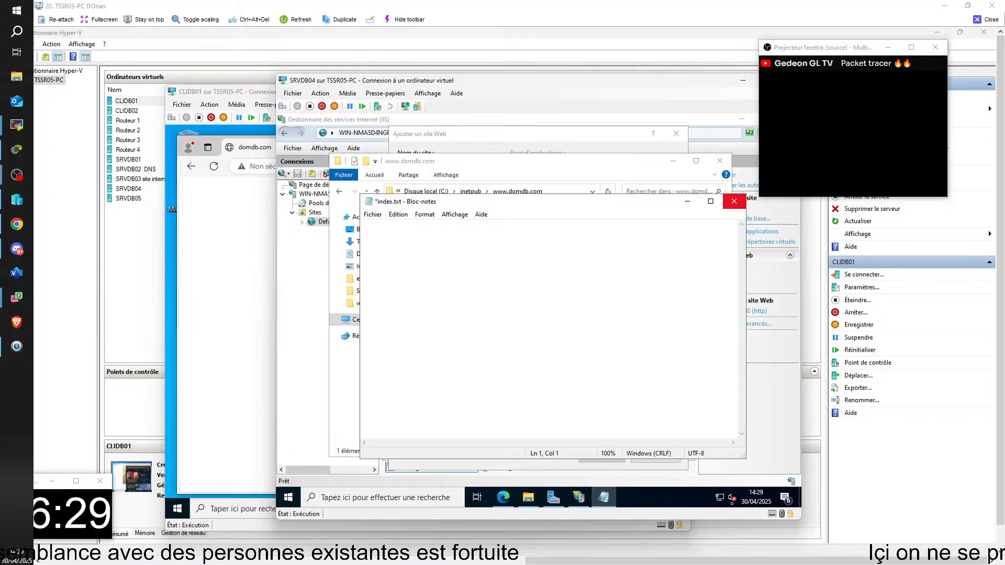
# Enter the text "helo i'am happy" in index.txt, then close Notepad and save the changes
pyautogui.write('heloo')
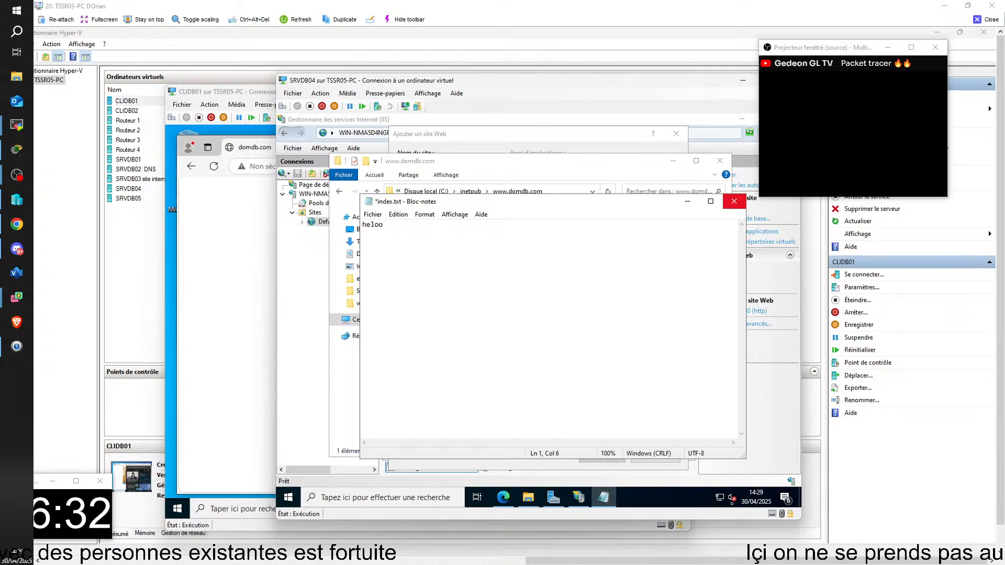
pyautogui.press('BackSpace')
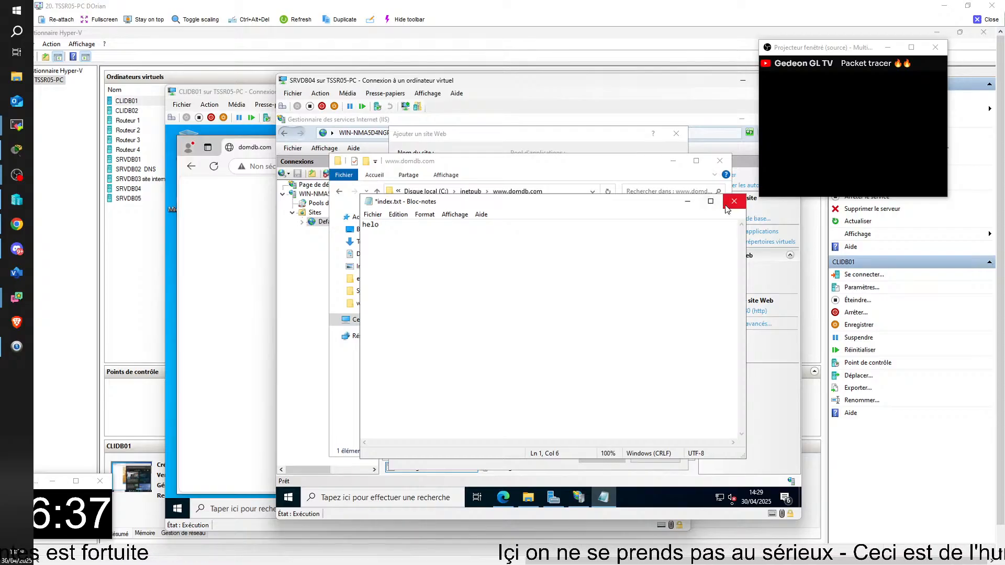
pyautogui.write('i')
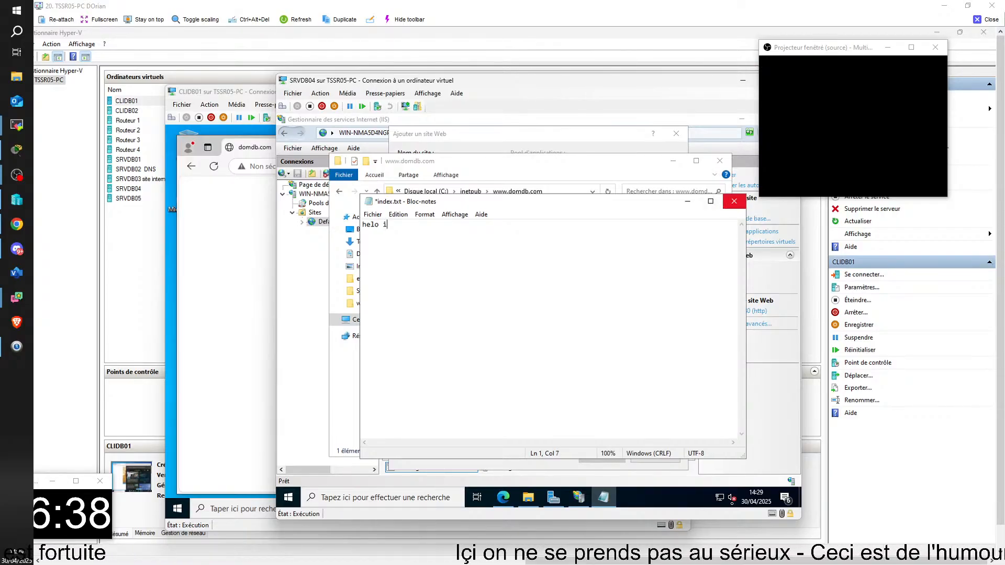
pyautogui.write("'am ha")
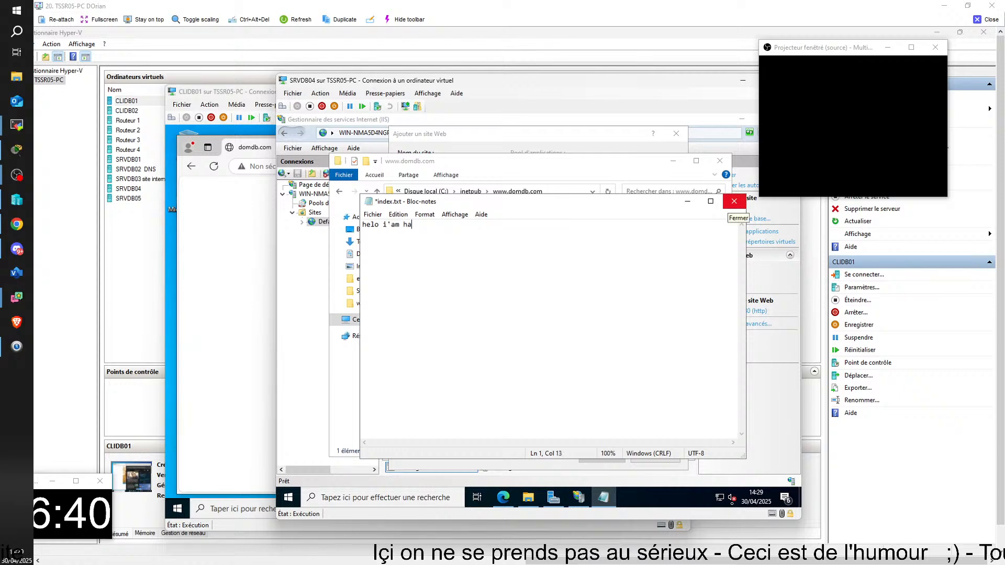
pyautogui.write('ppy')
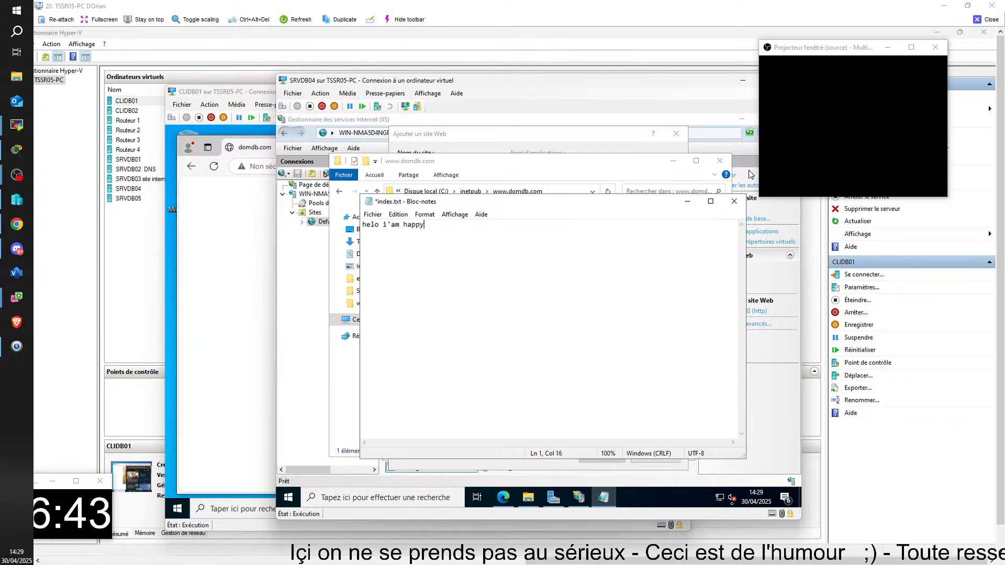
pyautogui.click(734, 201)
pyautogui.click(493, 313)
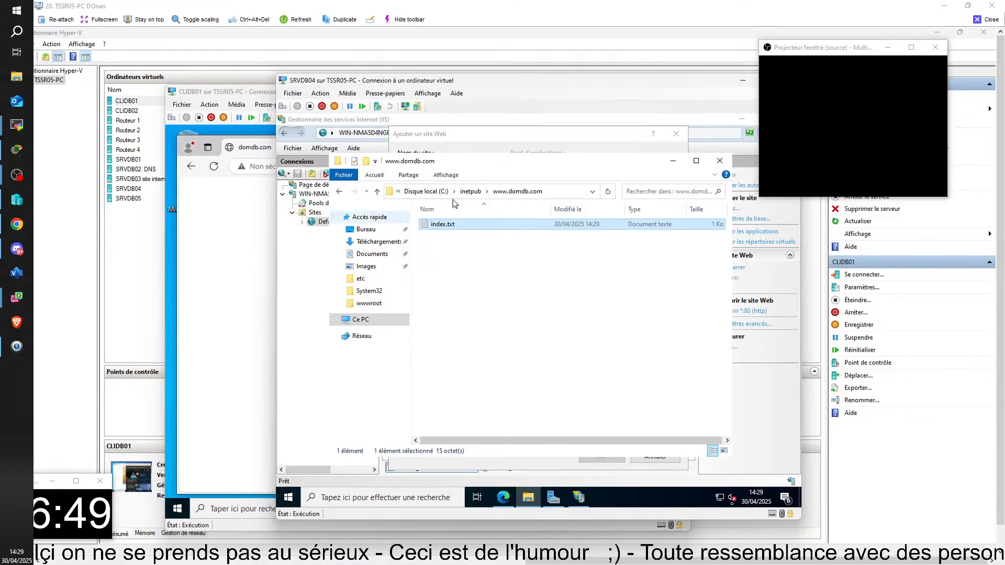
pyautogui.press('F2')
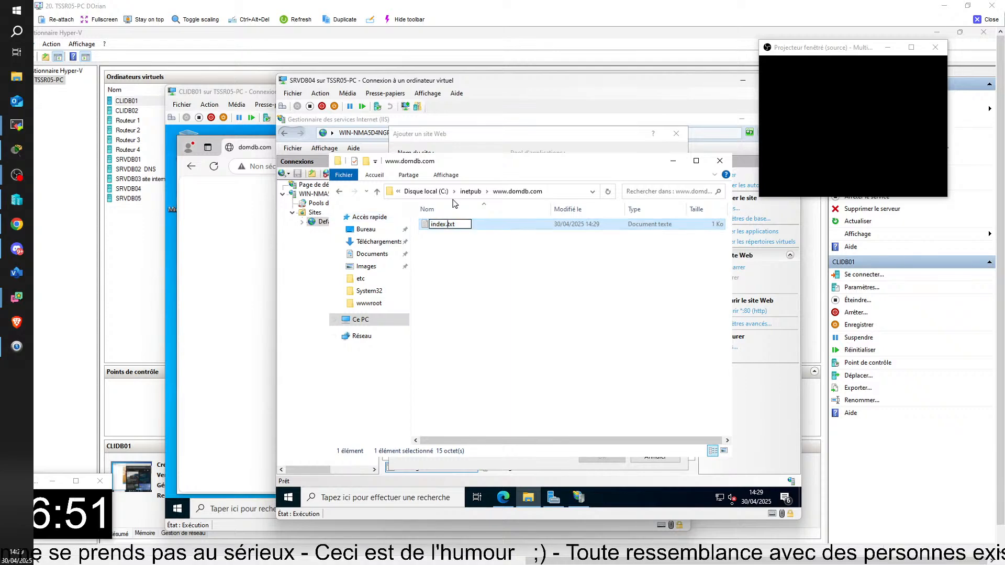
pyautogui.press('Delete')
pyautogui.press('Delete')
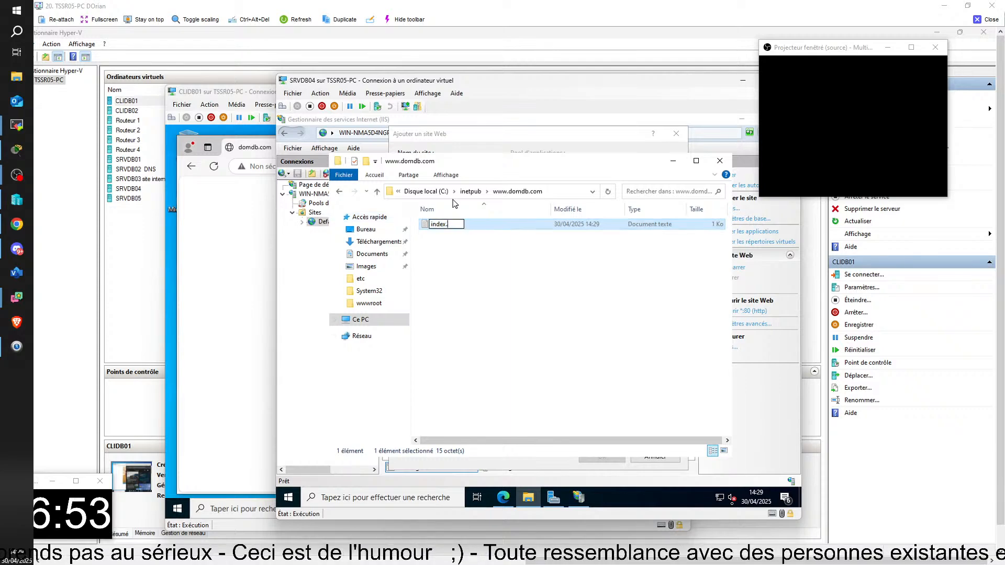
pyautogui.write('txt')
pyautogui.press('Return')
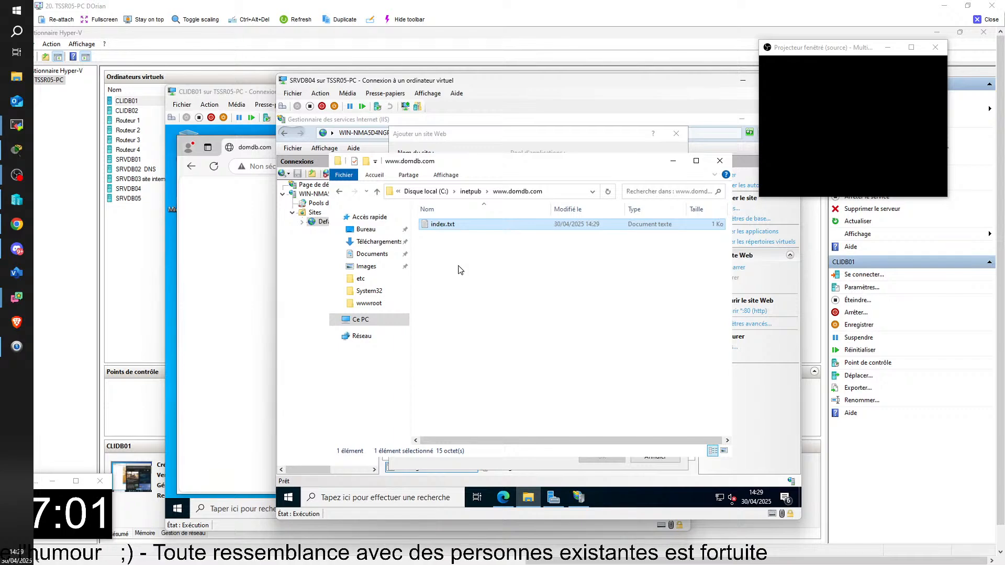
# Rename index.txt to index.html and accept the file extension change
pyautogui.press('F2')
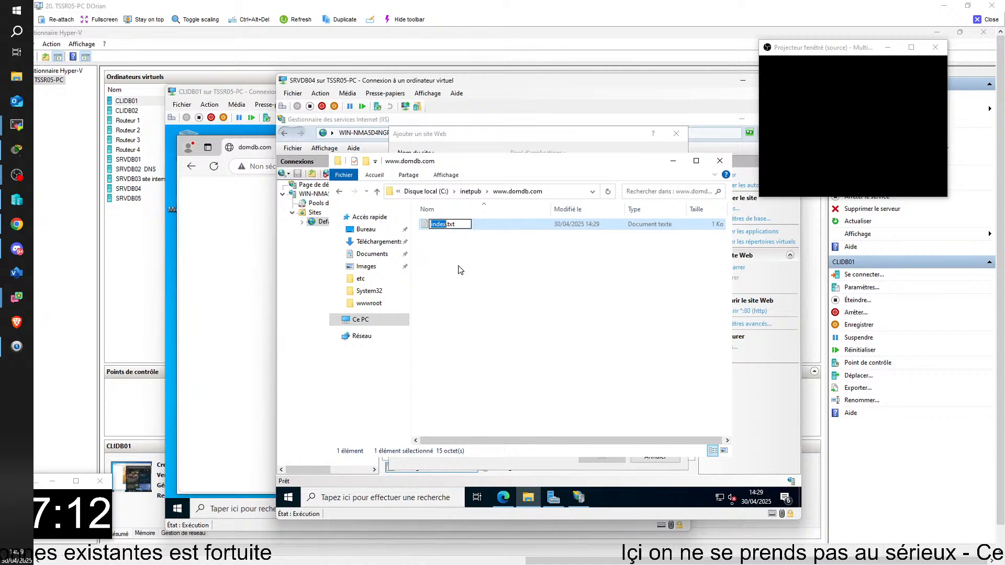
pyautogui.press('End')
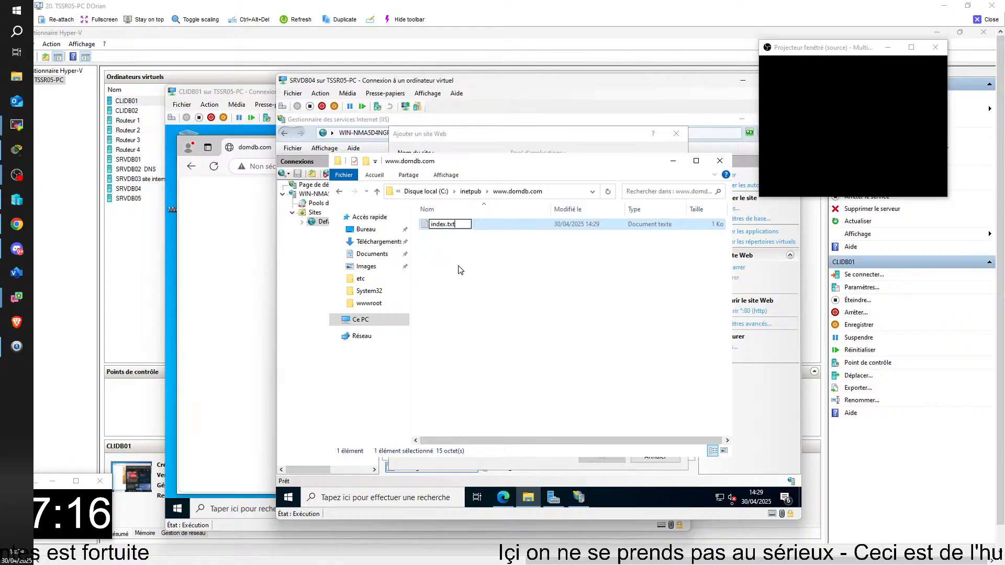
pyautogui.press('BackSpace')
pyautogui.press('BackSpace')
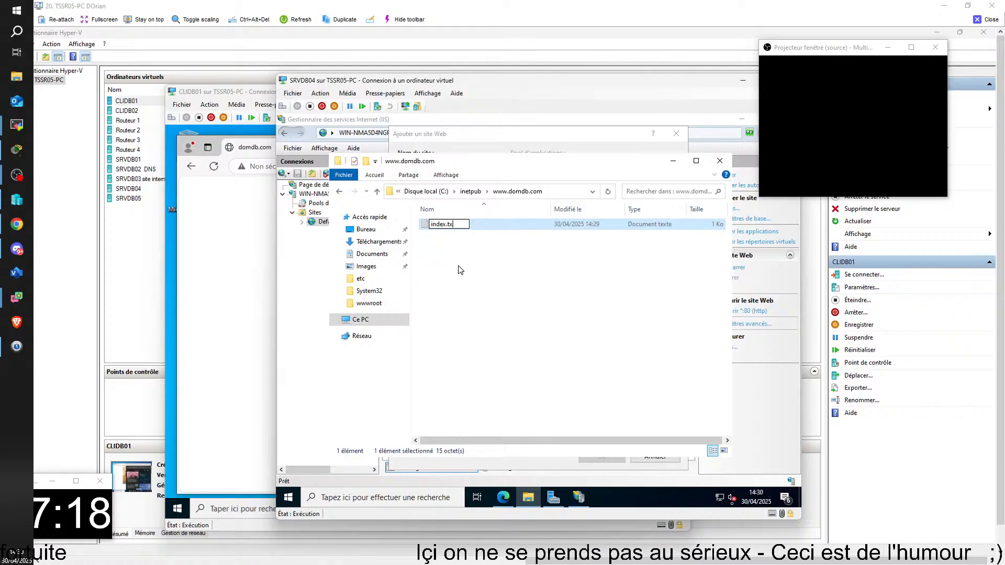
pyautogui.press('BackSpace')
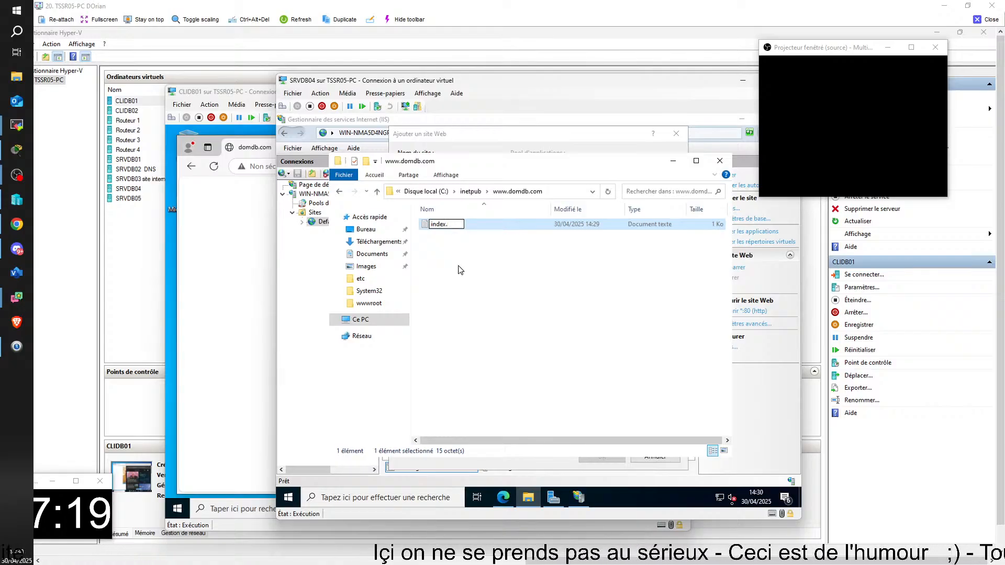
pyautogui.write('html')
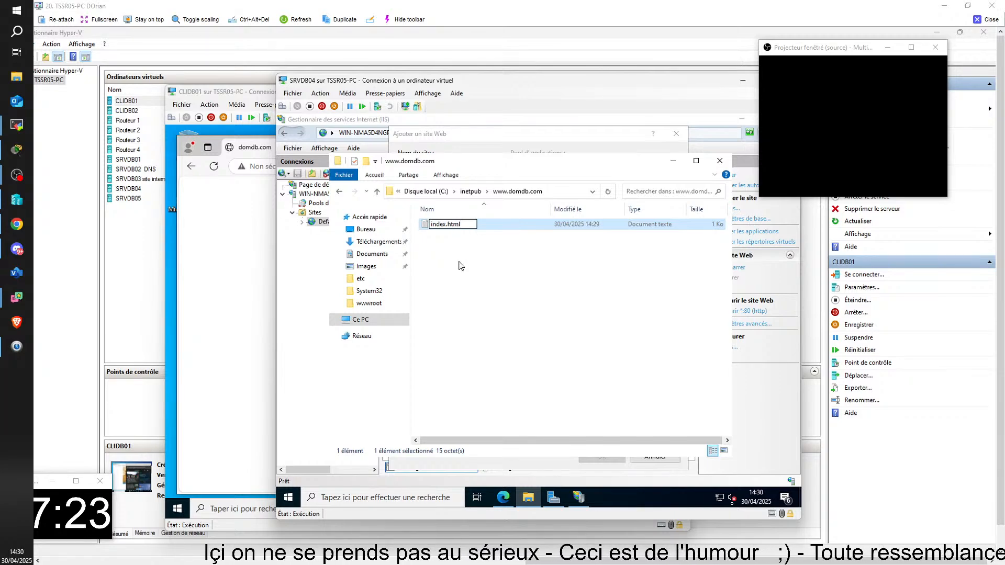
pyautogui.press('Return')
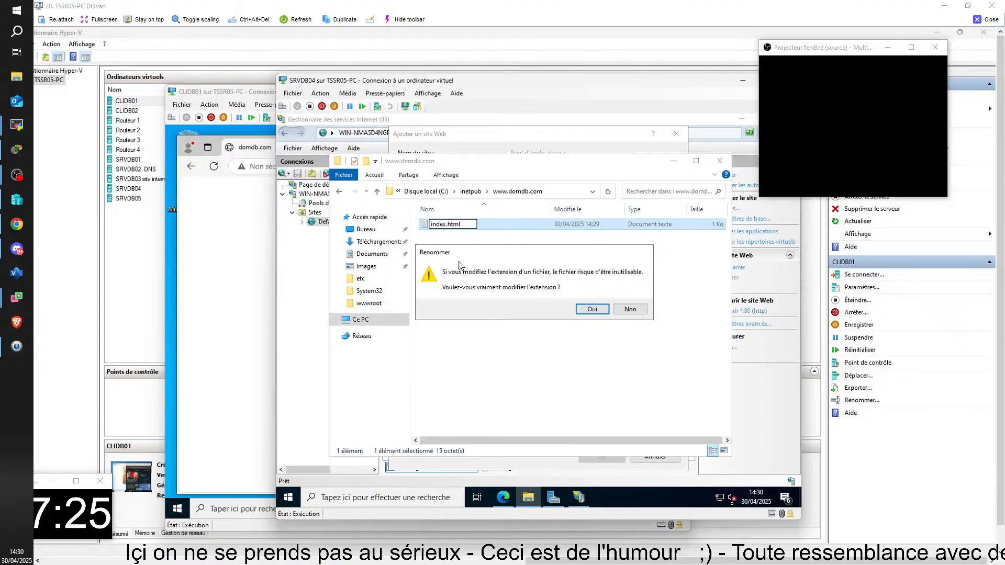
pyautogui.press('Return')
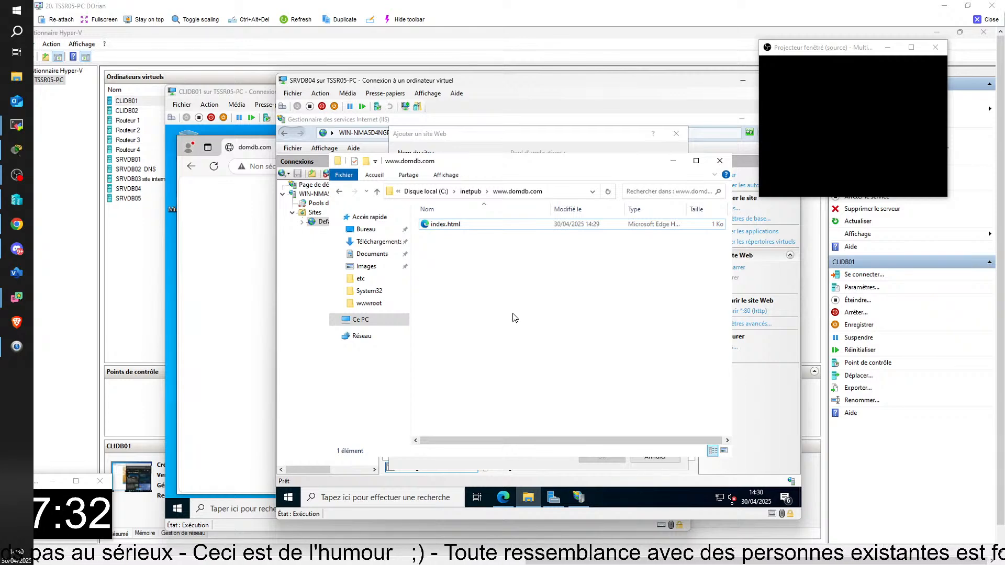
pyautogui.click(357, 304)
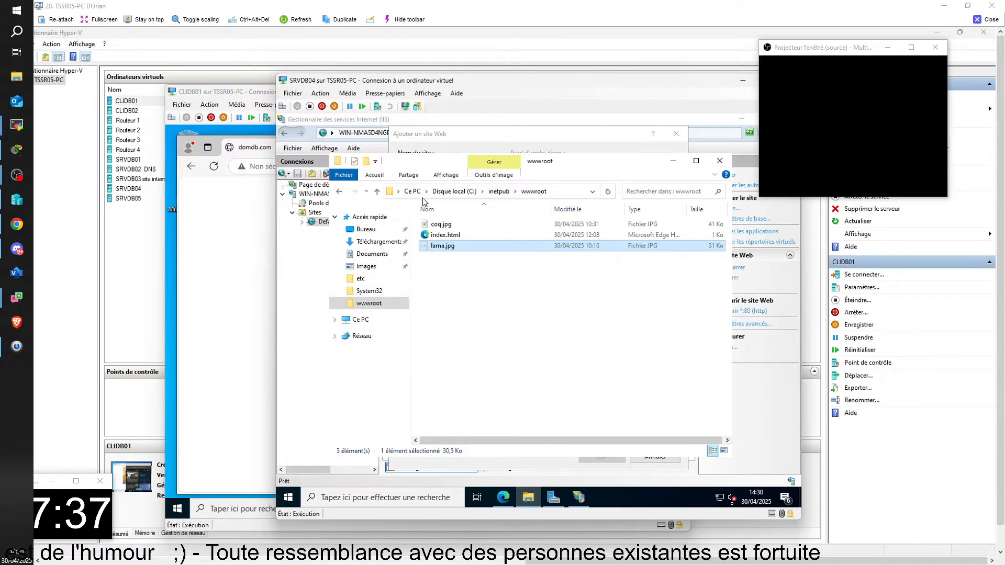
pyautogui.click(498, 192)
pyautogui.click(448, 269)
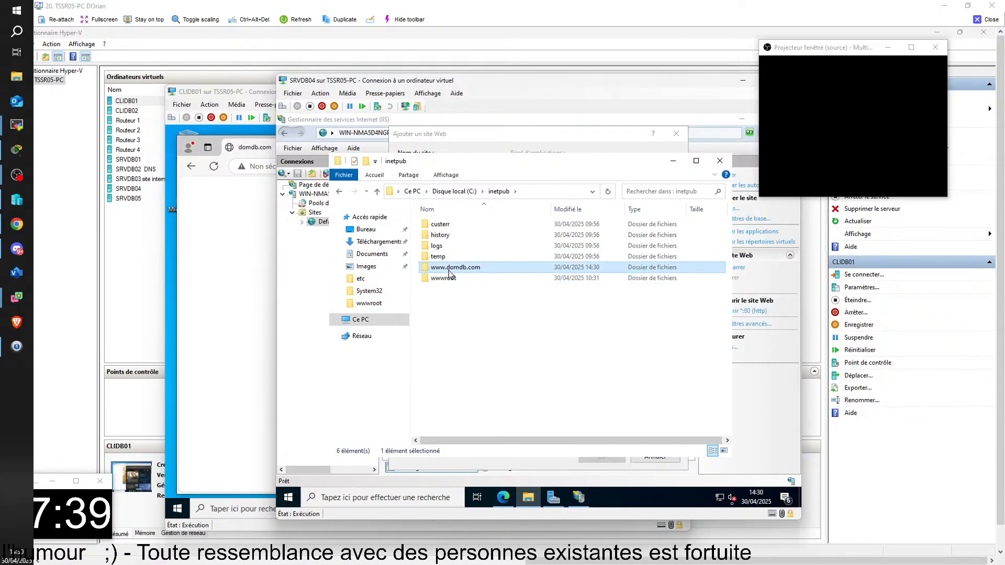
pyautogui.doubleClick(449, 270)
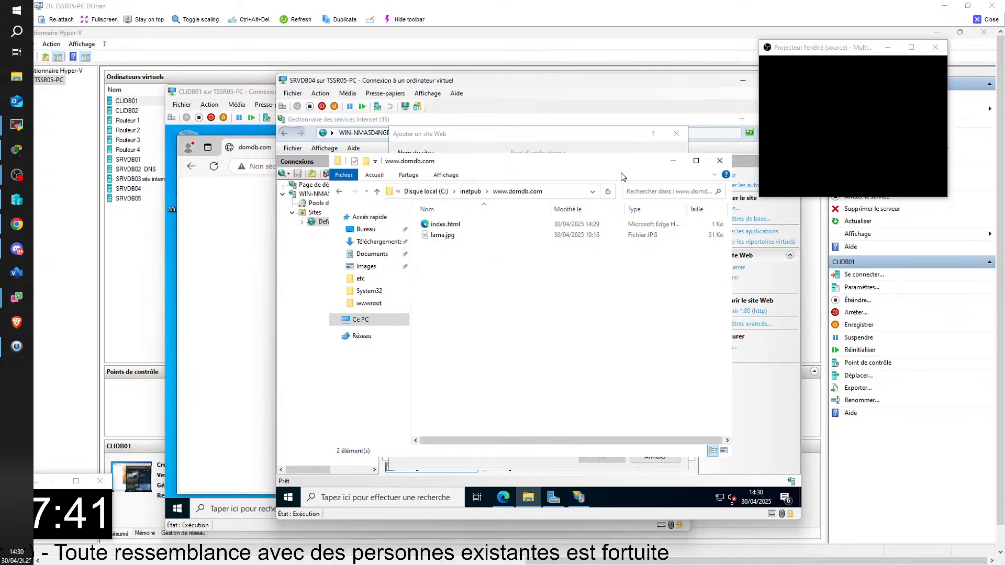
pyautogui.click(673, 161)
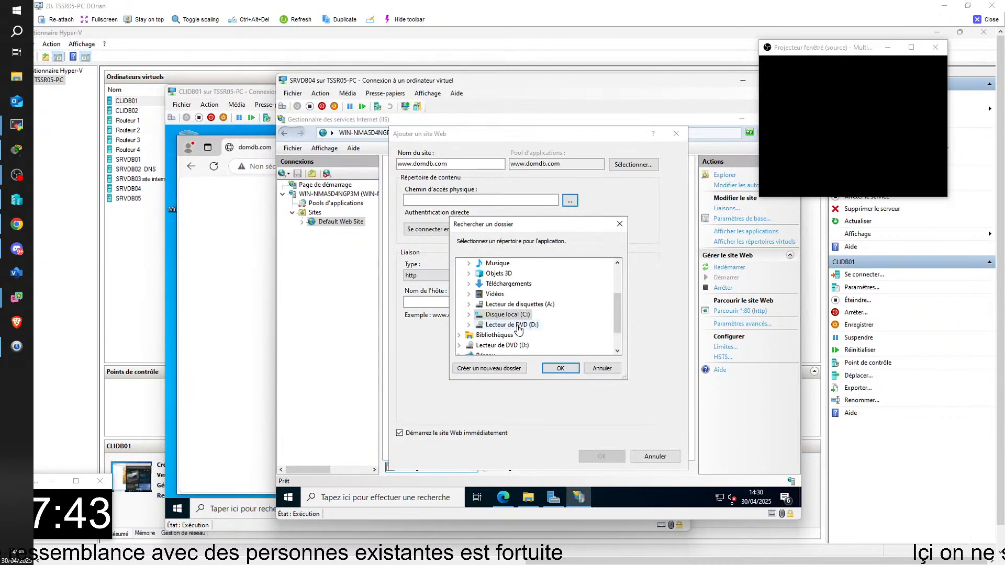
pyautogui.doubleClick(508, 314)
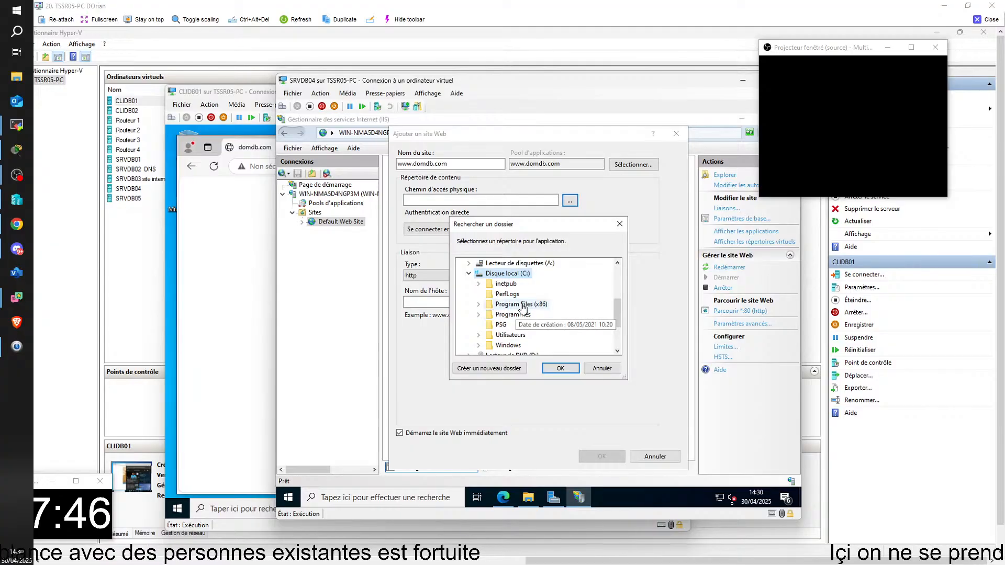
pyautogui.doubleClick(516, 346)
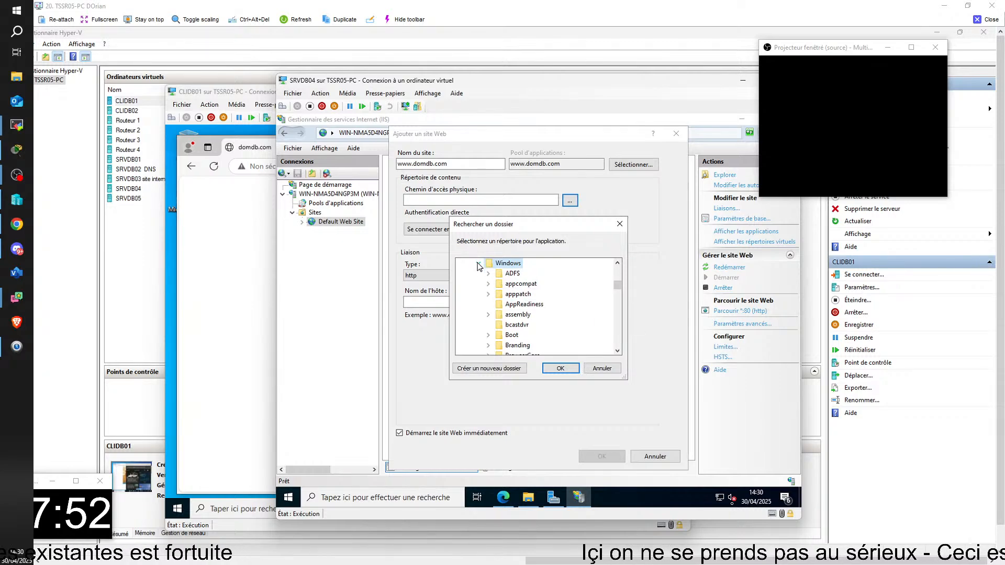
pyautogui.scroll(1, 518, 277)
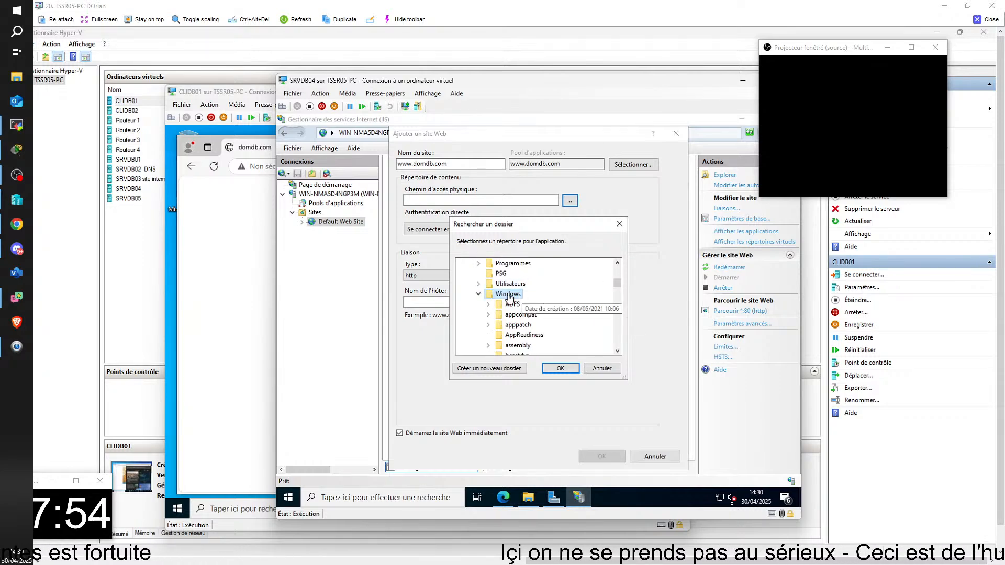
pyautogui.scroll(3, 508, 296)
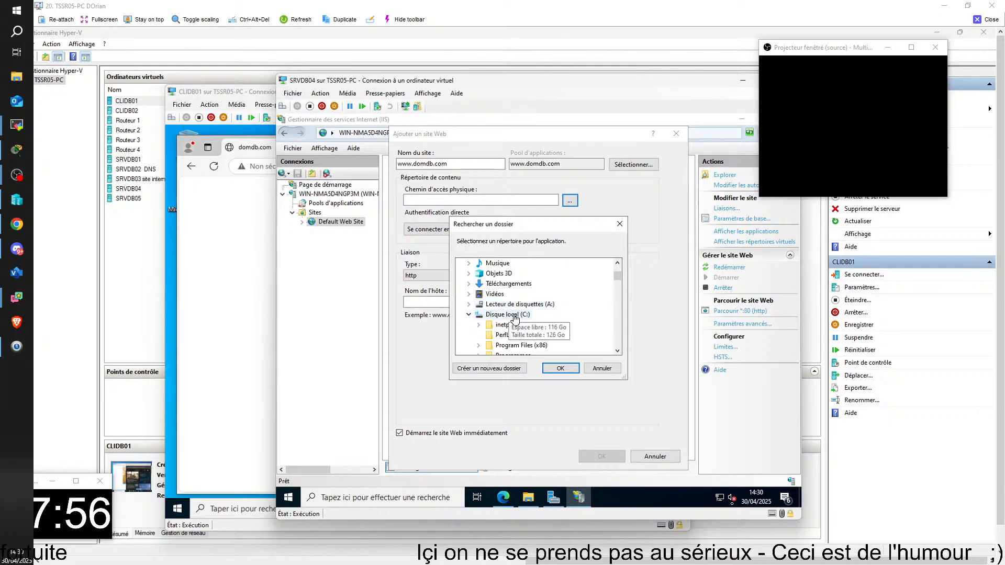
pyautogui.click(493, 327)
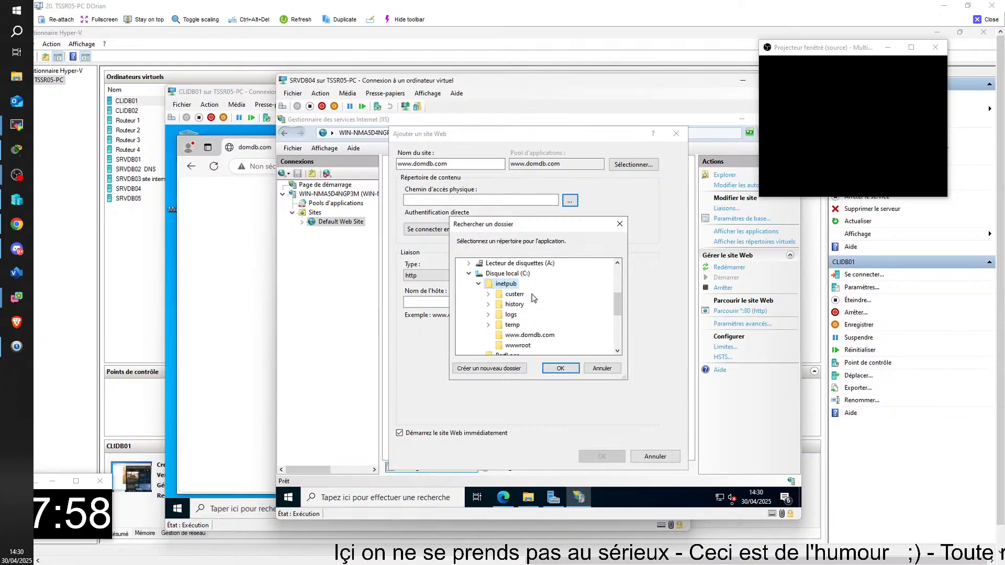
pyautogui.click(528, 335)
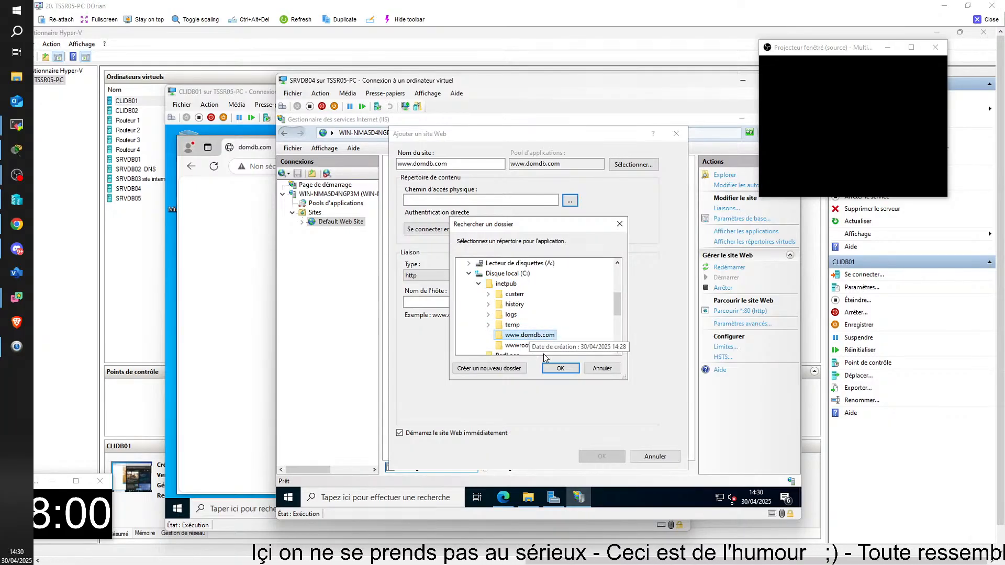
pyautogui.click(560, 368)
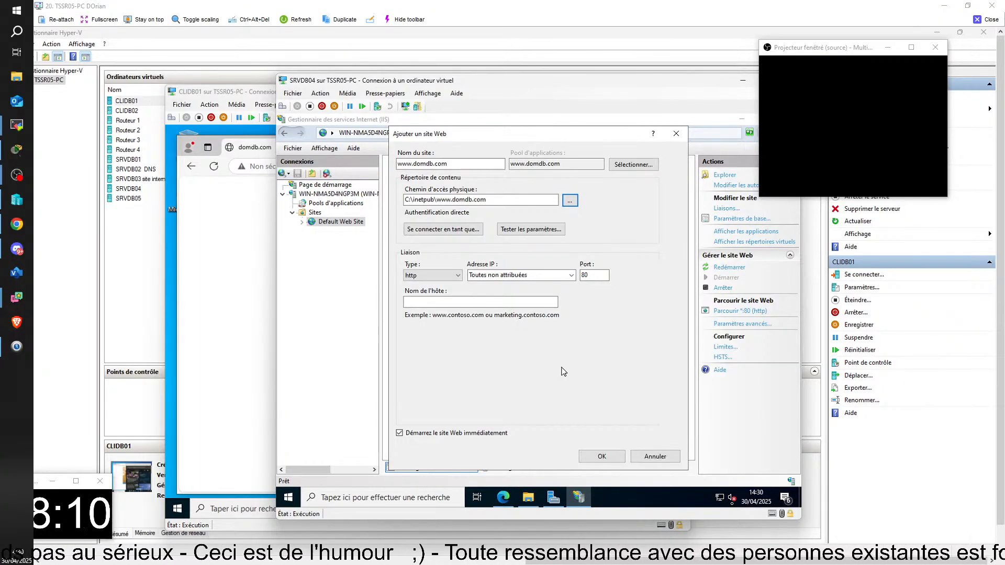
pyautogui.click(451, 276)
pyautogui.click(451, 277)
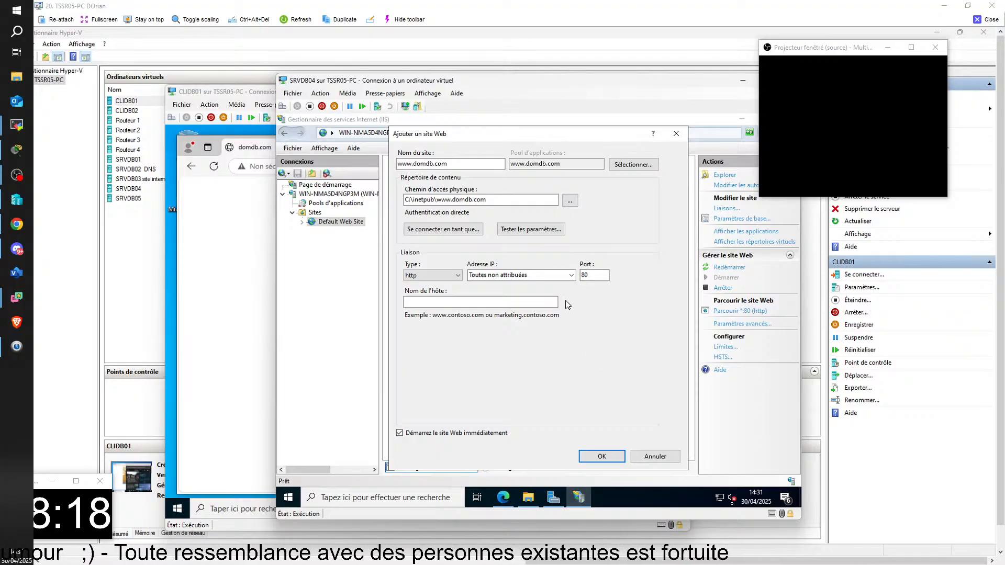
pyautogui.click(556, 279)
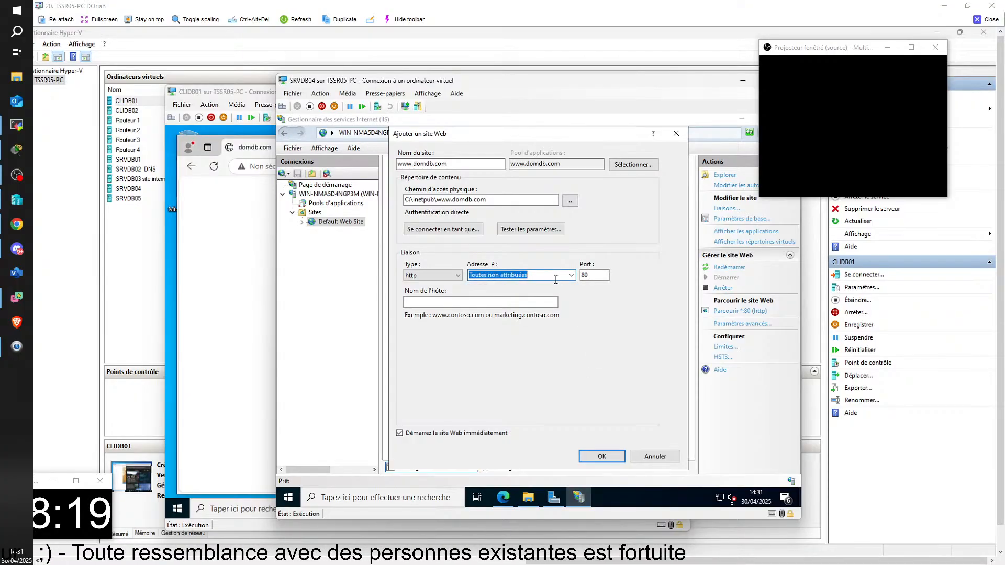
pyautogui.click(553, 274)
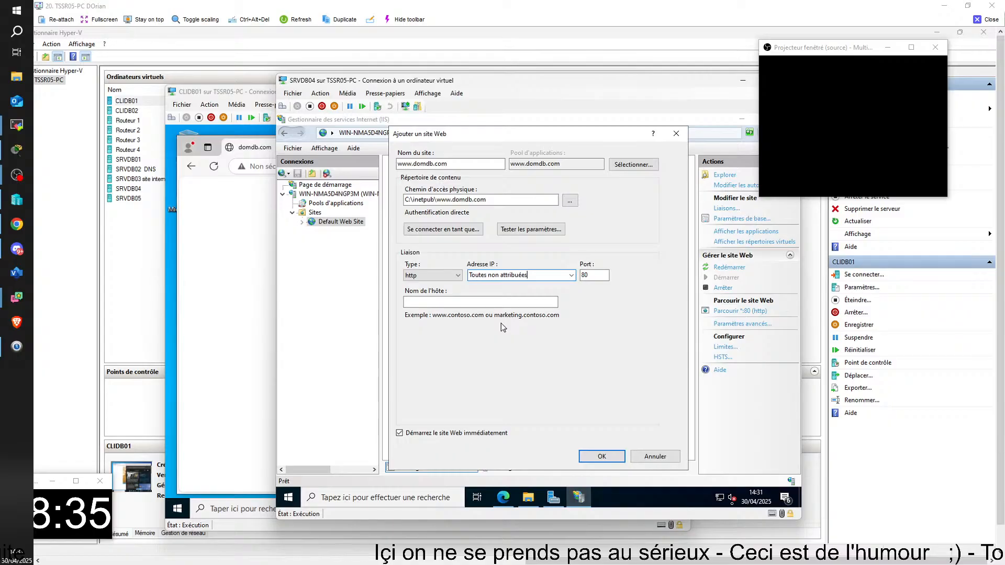
pyautogui.click(467, 302)
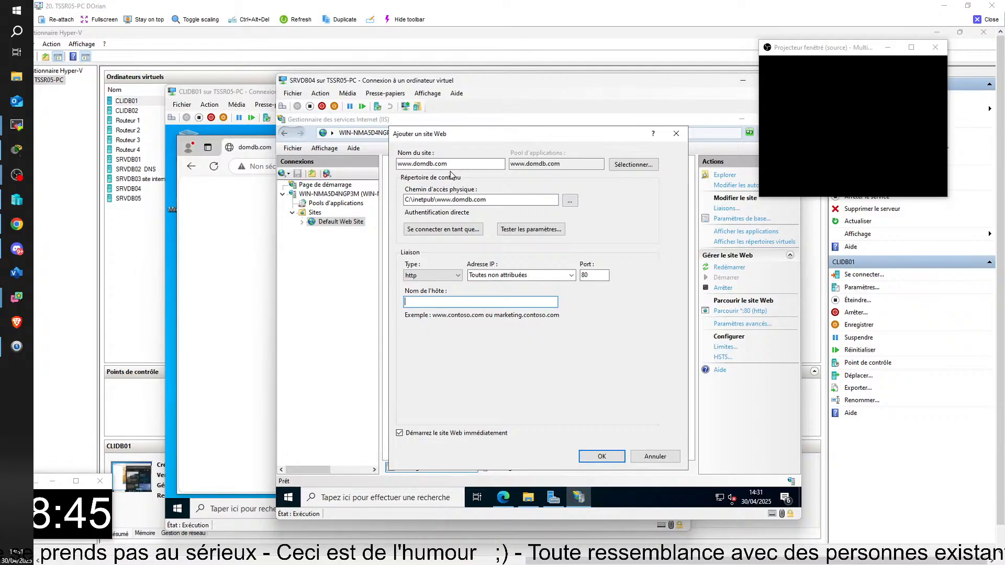
pyautogui.moveTo(455, 165); pyautogui.dragTo(399, 162)
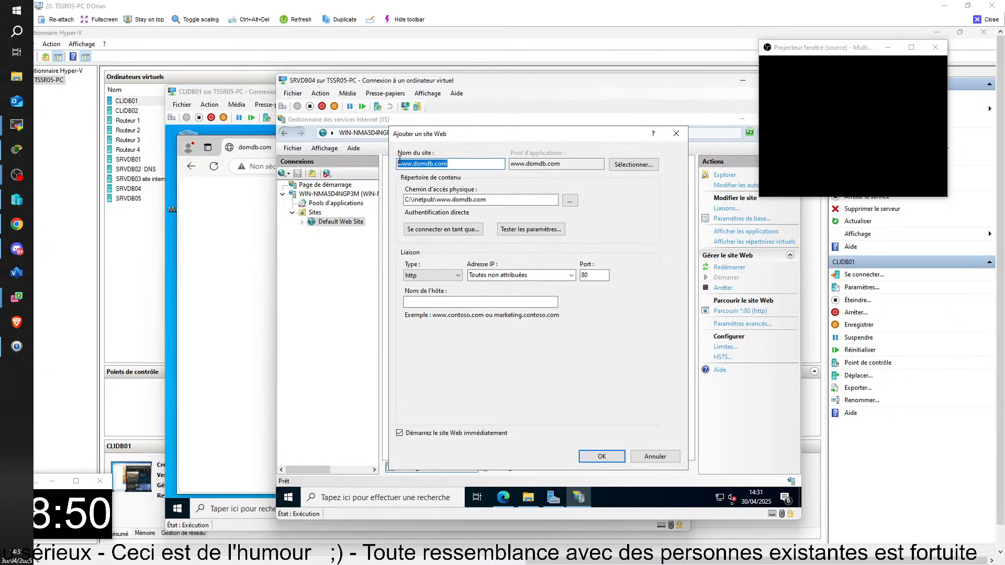
pyautogui.hotkey('ctrl', 'c')
pyautogui.click(449, 303)
pyautogui.hotkey('ctrl', 'v')
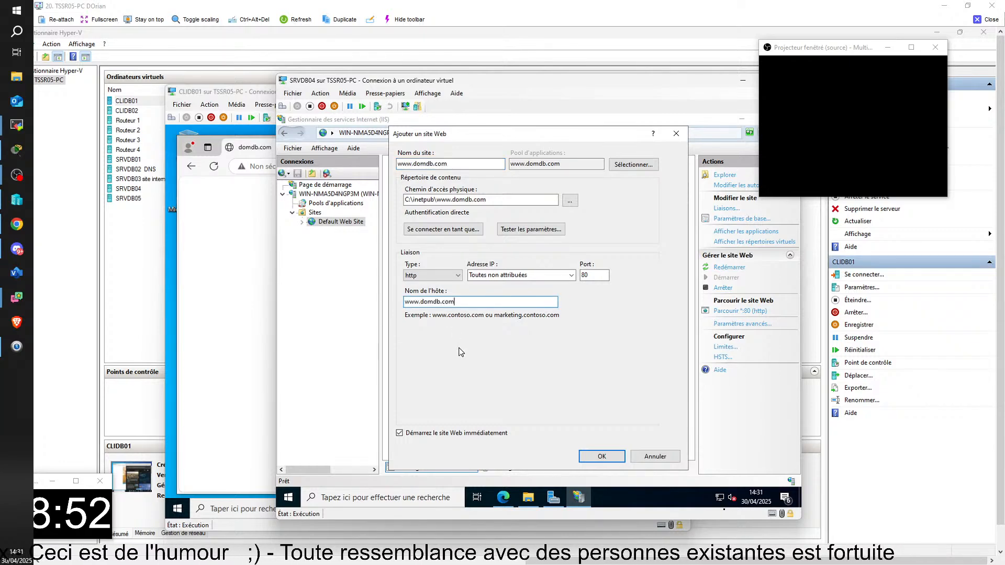
pyautogui.click(602, 456)
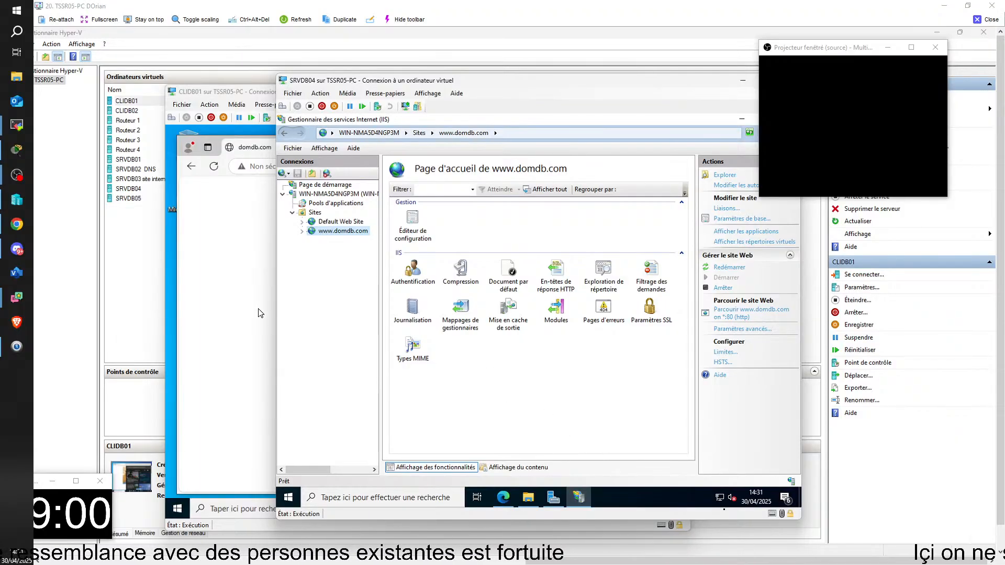
pyautogui.click(235, 303)
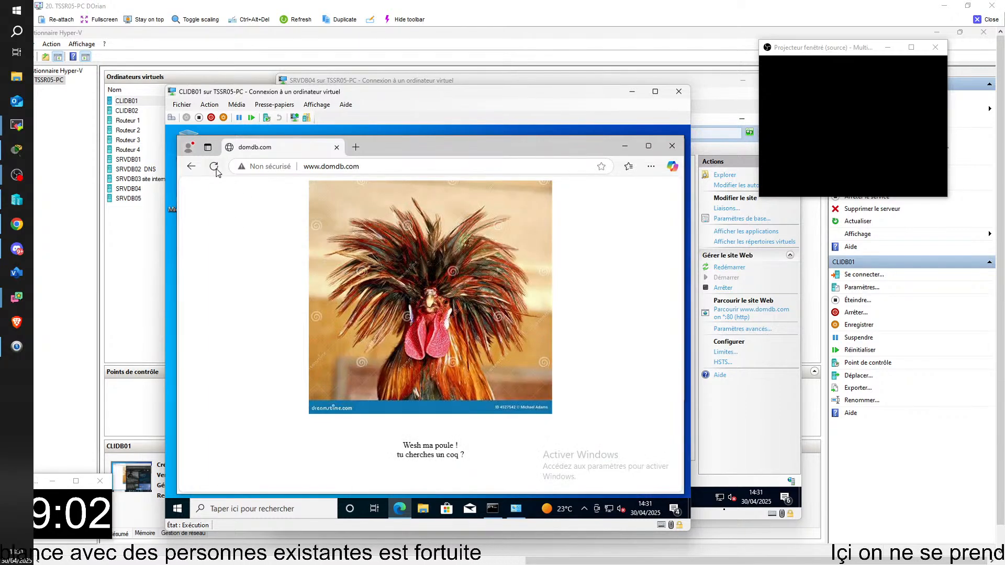
pyautogui.click(214, 167)
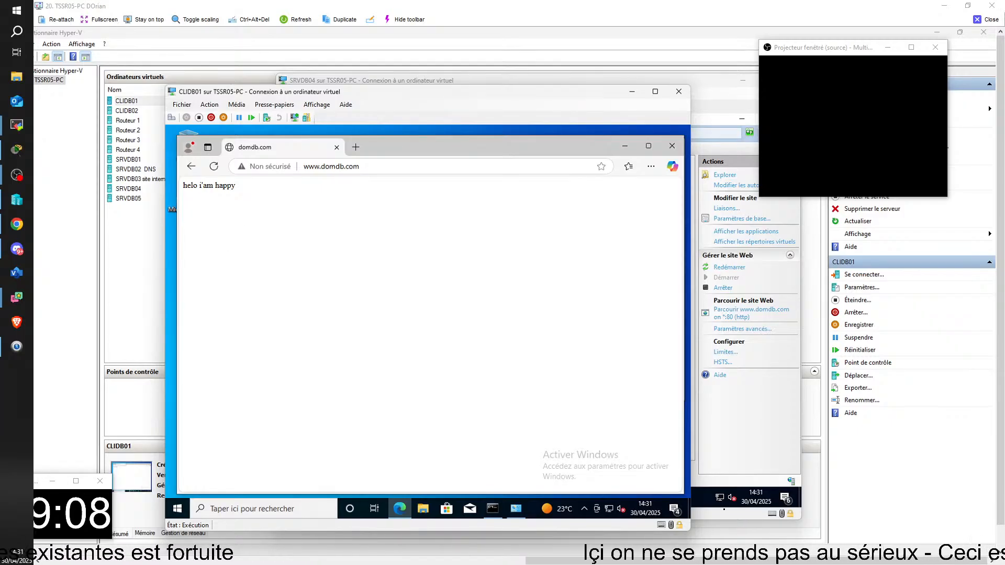
pyautogui.hotkey('alt', 'Tab')
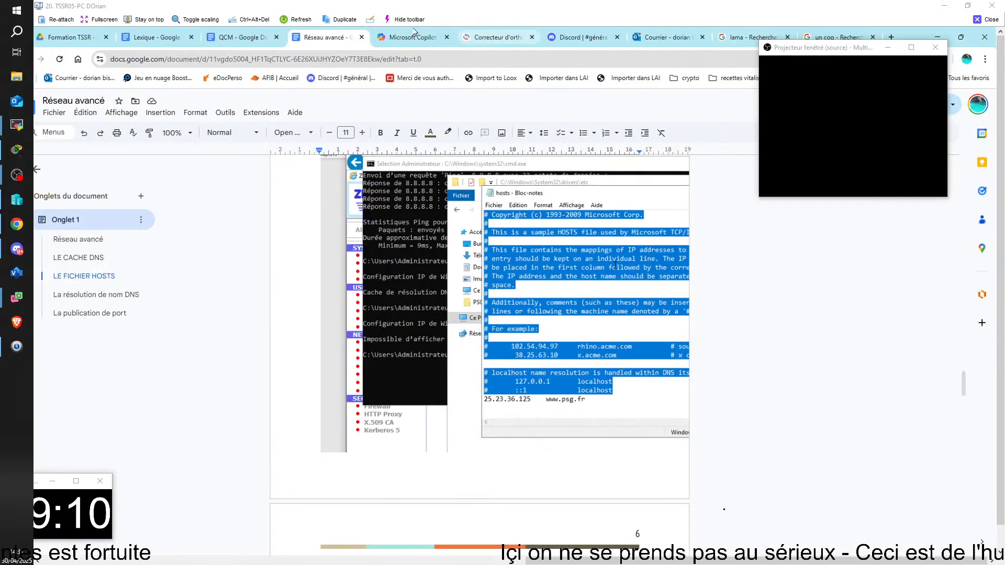
pyautogui.click(936, 37)
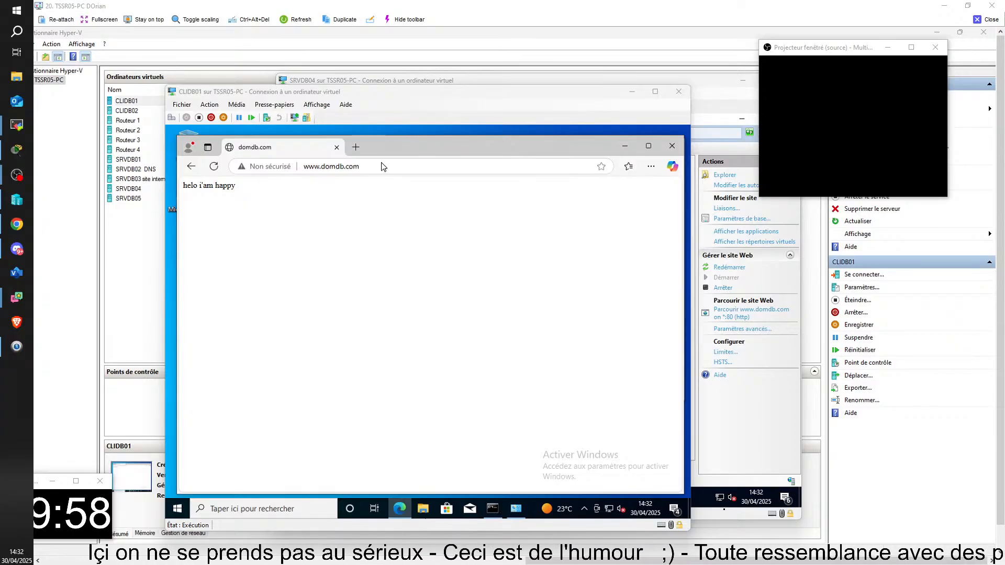
pyautogui.click(355, 147)
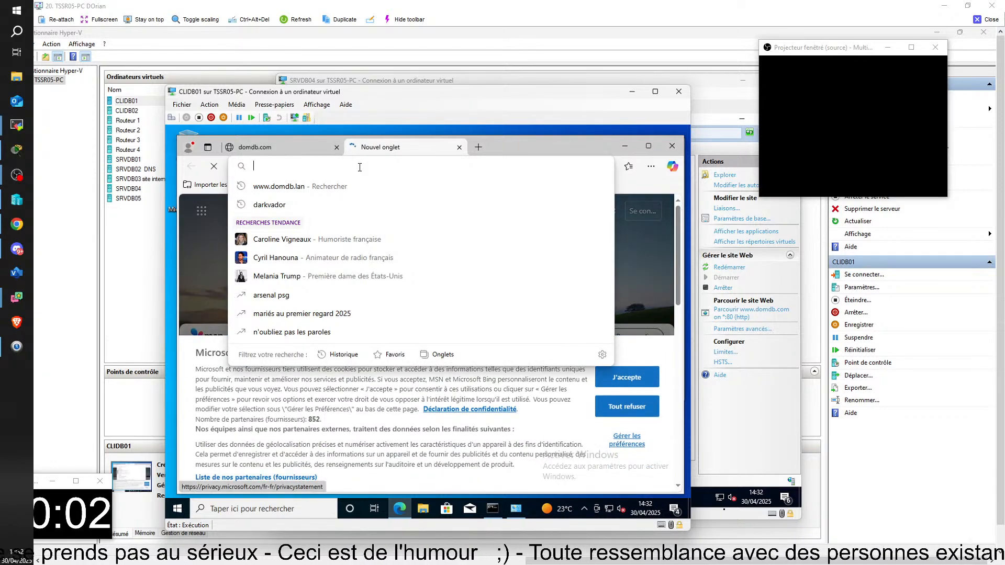
pyautogui.write('http://www.domdb.fr')
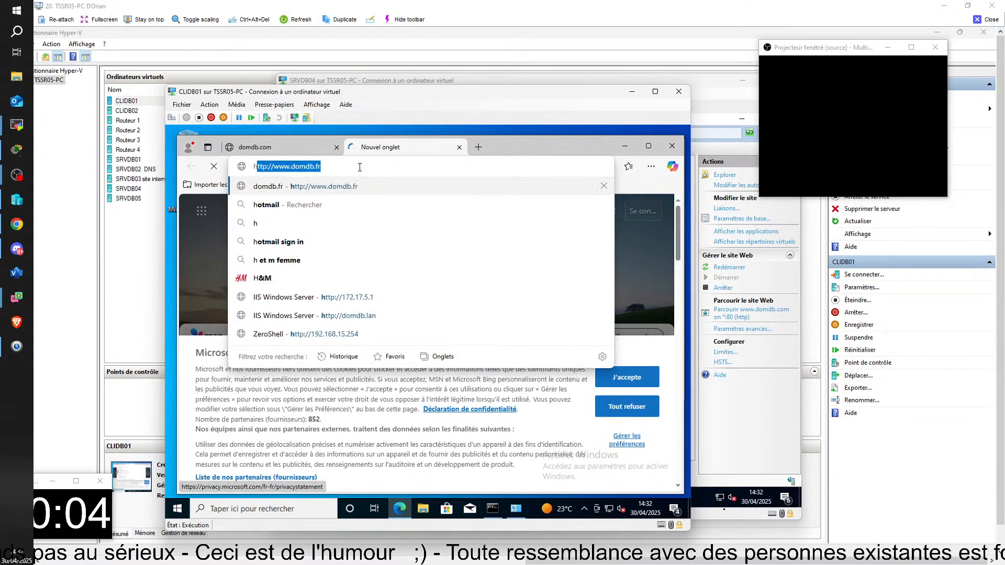
pyautogui.press('Return')
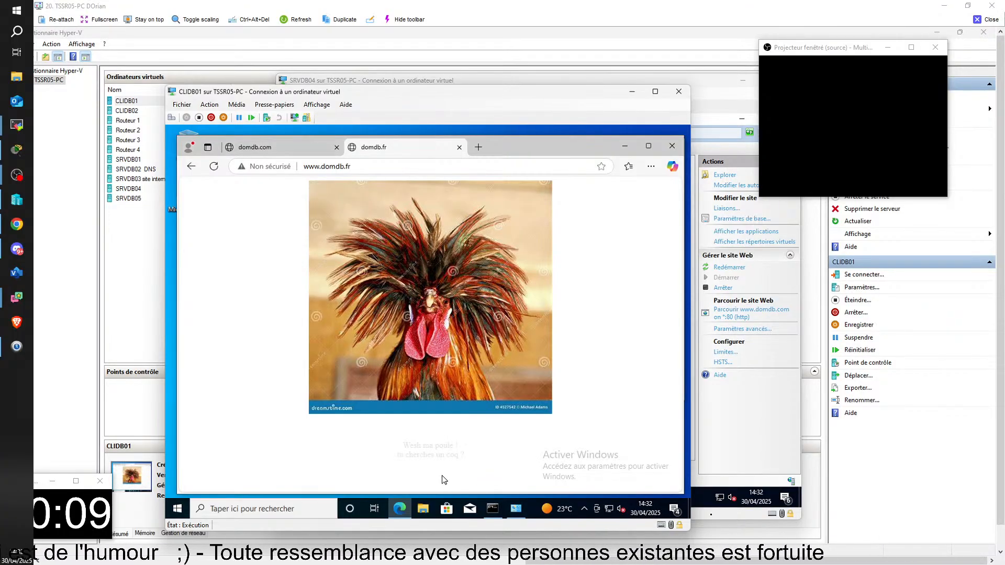
pyautogui.click(283, 147)
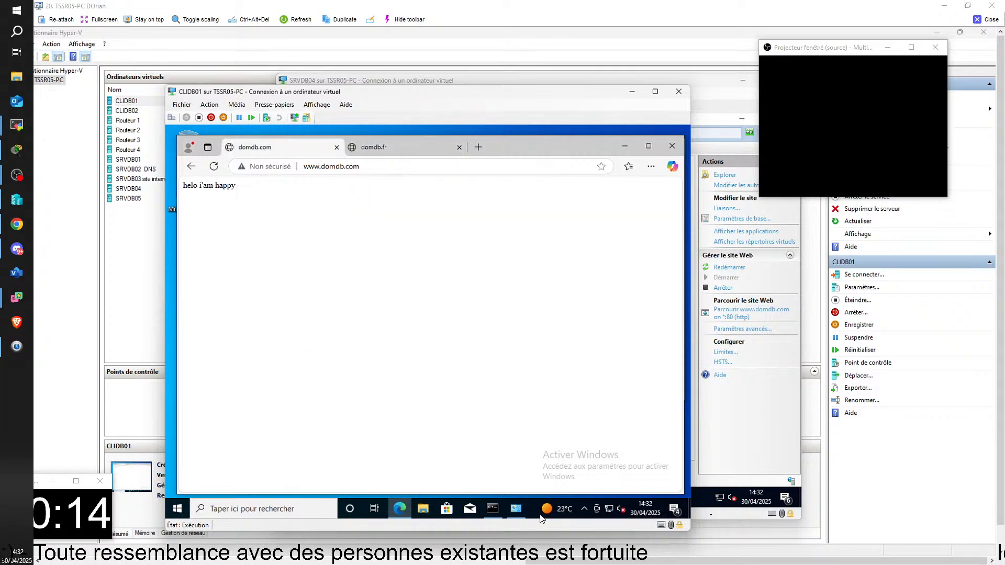
pyautogui.click(422, 508)
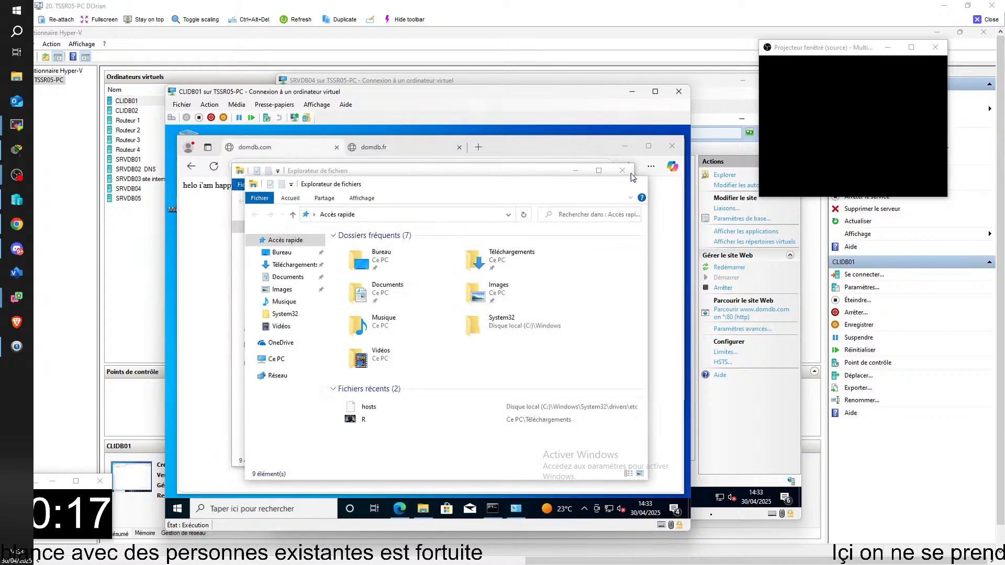
pyautogui.click(622, 170)
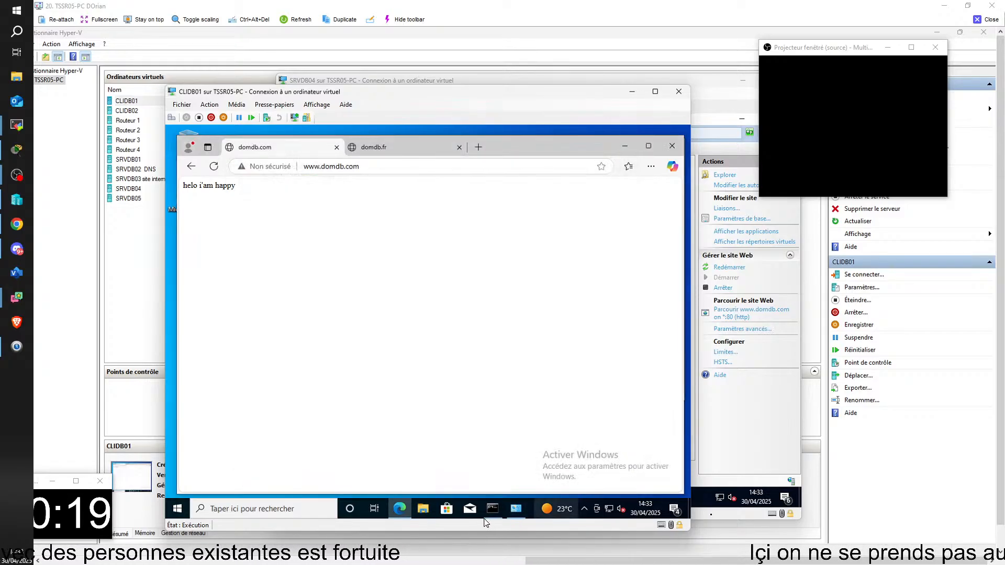
pyautogui.moveTo(503, 513)
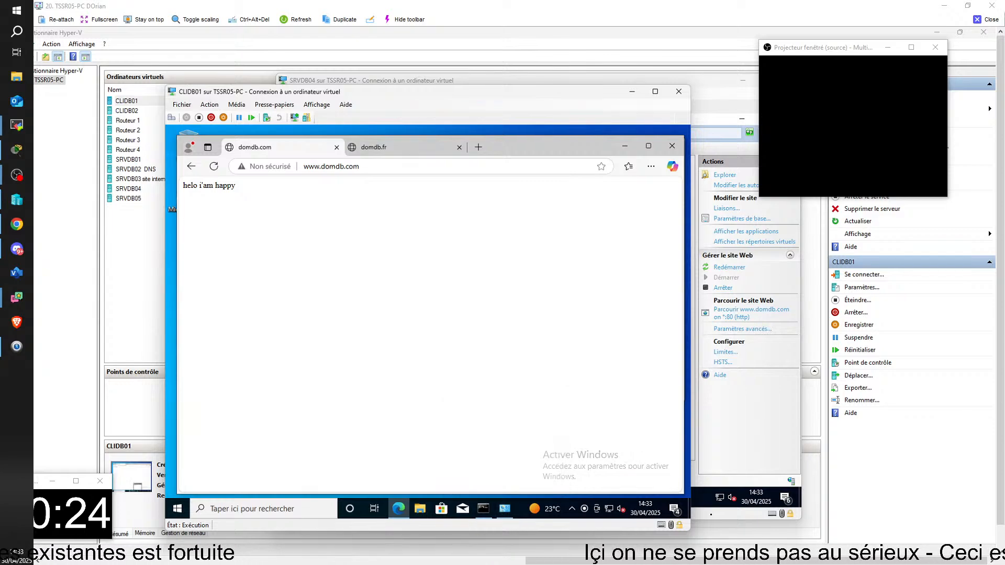
pyautogui.moveTo(711, 514)
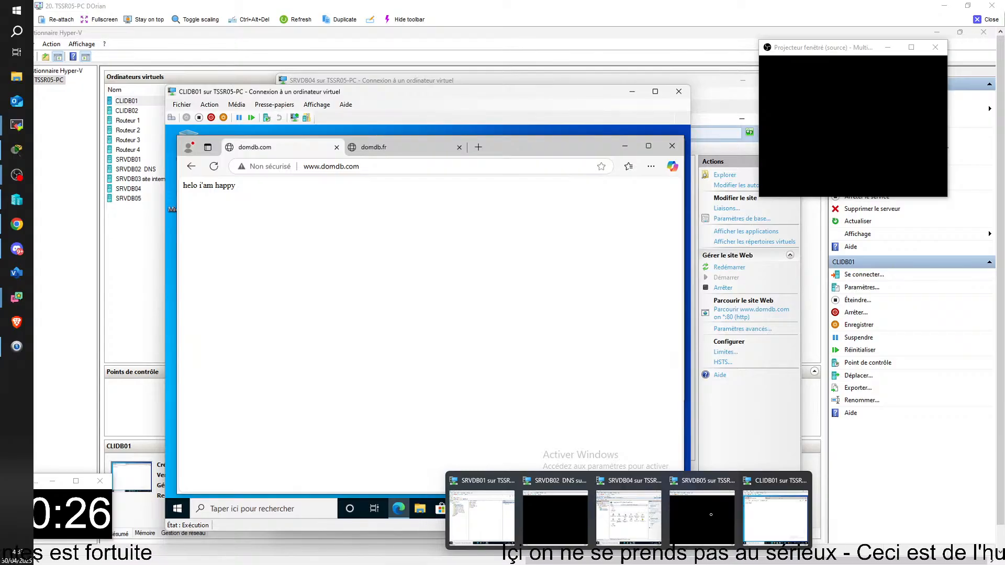
pyautogui.click(628, 515)
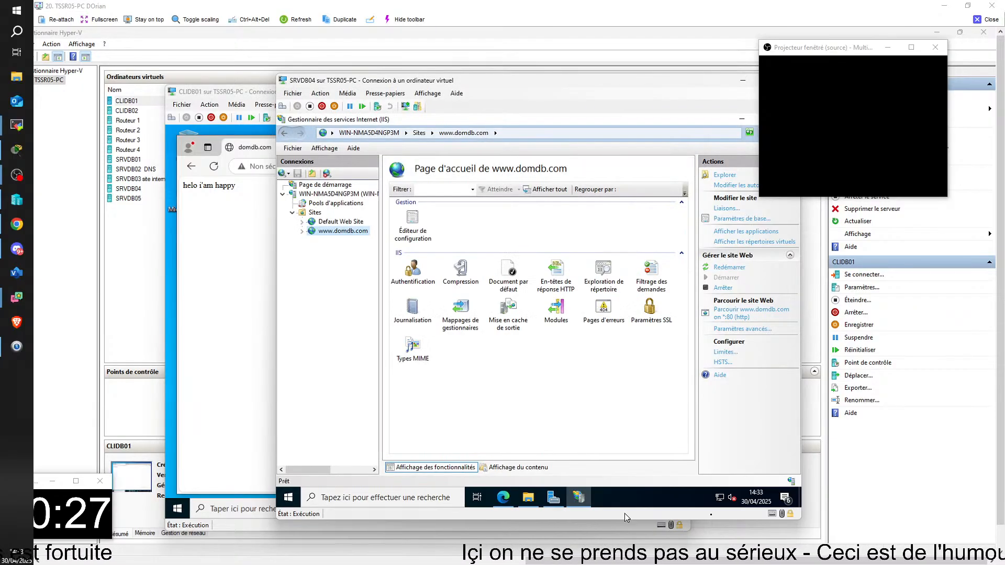
pyautogui.click(529, 498)
pyautogui.rightClick(438, 224)
pyautogui.moveTo(839, 50); pyautogui.dragTo(877, 77)
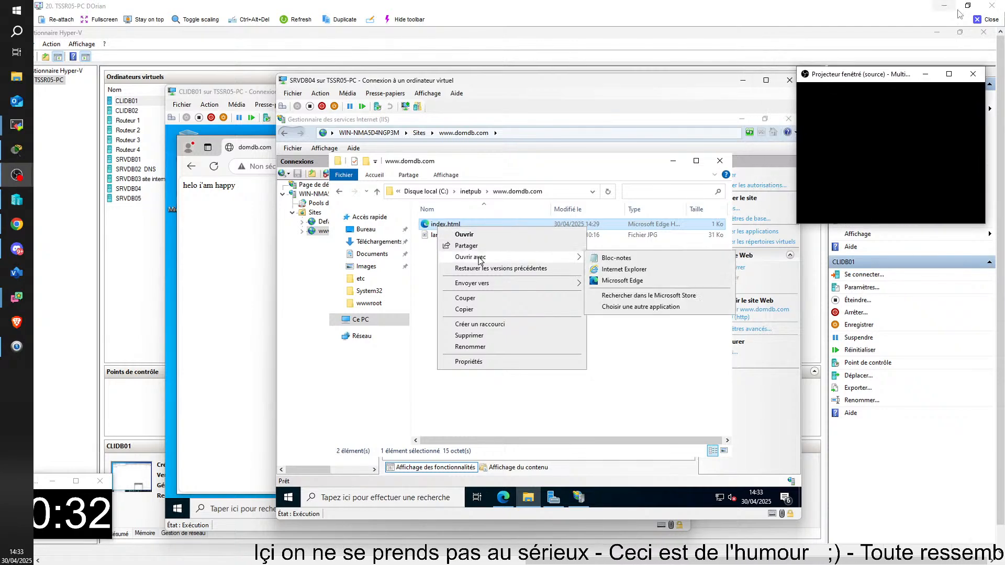
# Leave the TSSR05-PC session for TSSR14-PC and open the C:\inetpub folder on SRVKL04
pyautogui.click(986, 19)
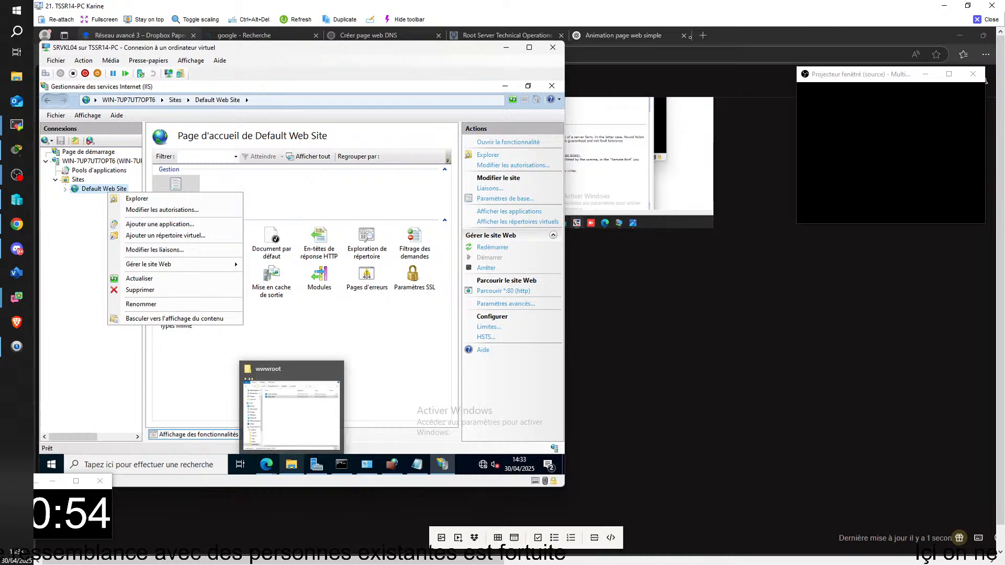
pyautogui.click(101, 423)
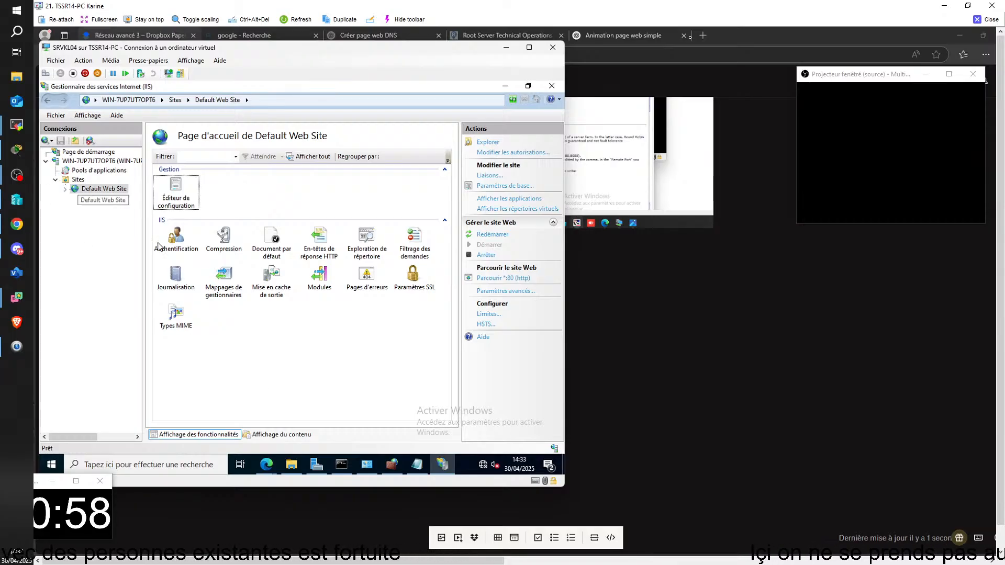
pyautogui.click(292, 465)
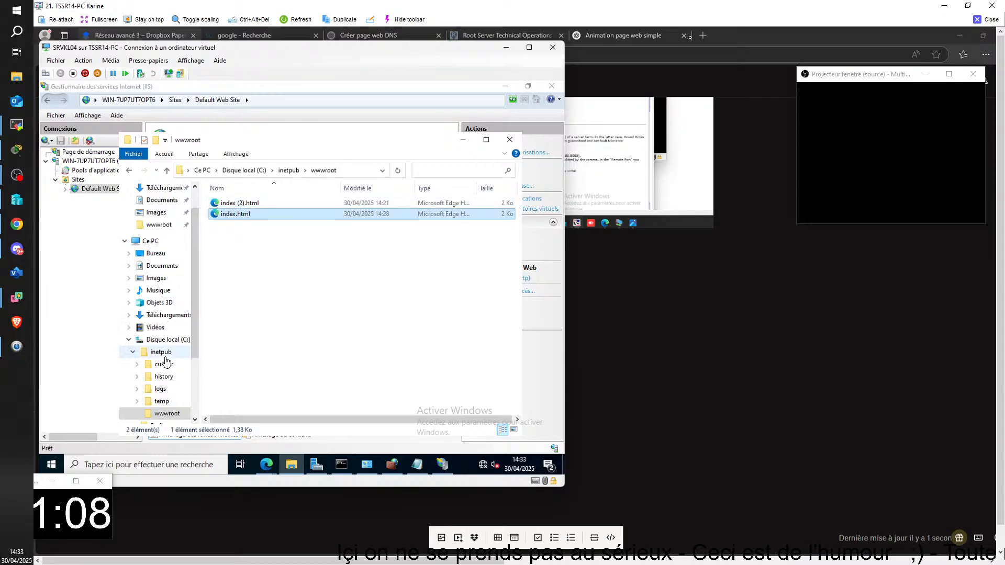
pyautogui.click(161, 351)
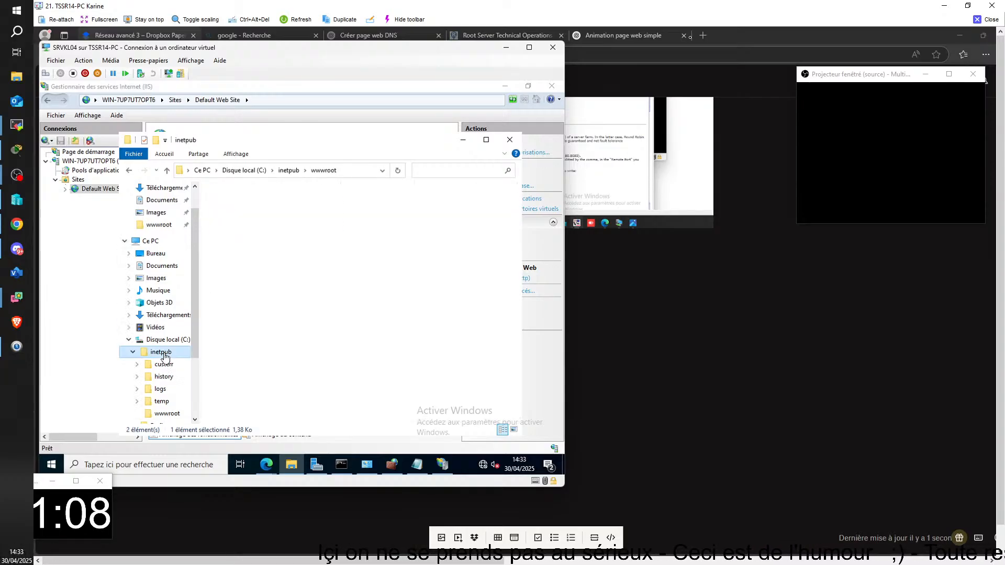
pyautogui.rightClick(252, 272)
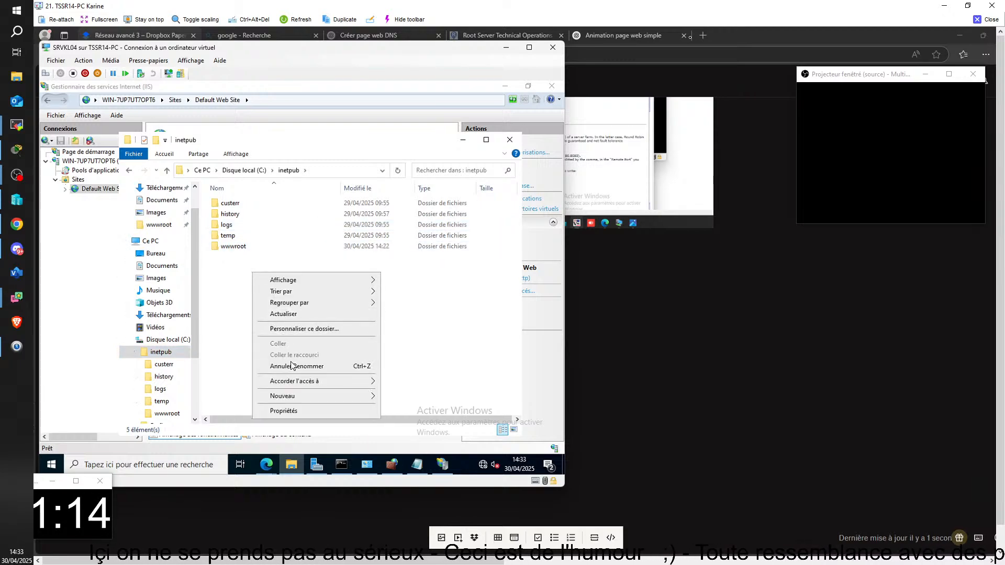
pyautogui.moveTo(287, 397)
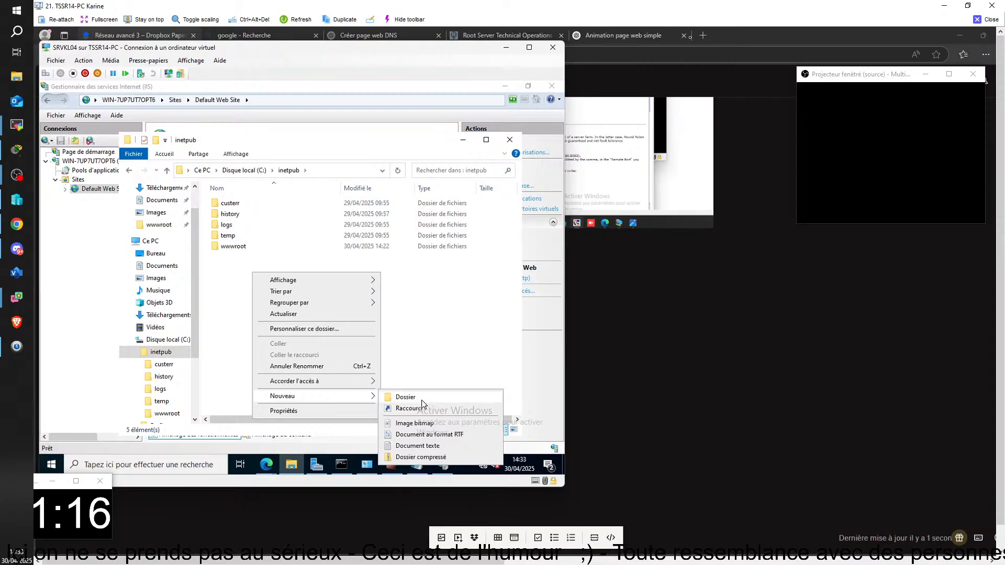
pyautogui.click(418, 445)
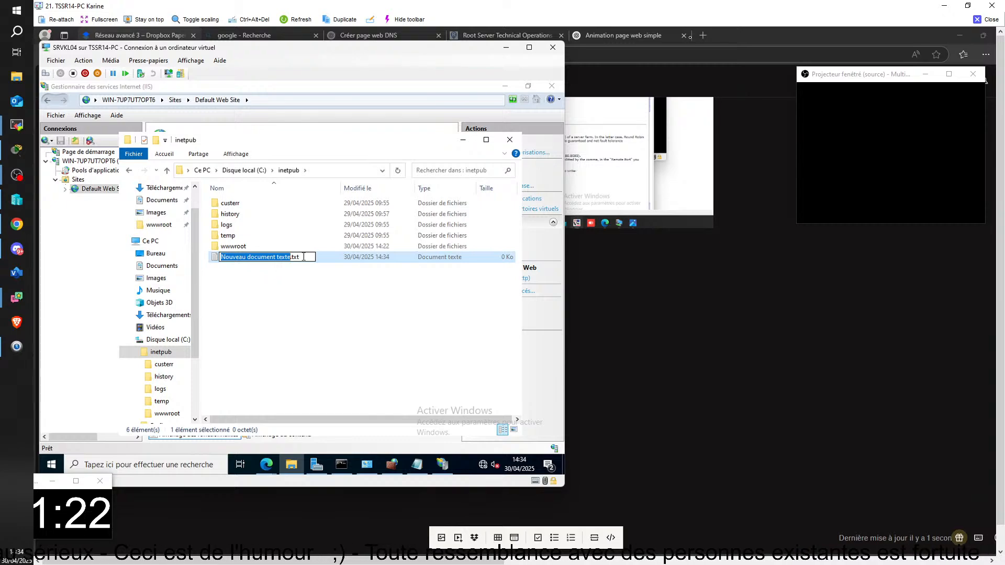
pyautogui.rightClick(276, 254)
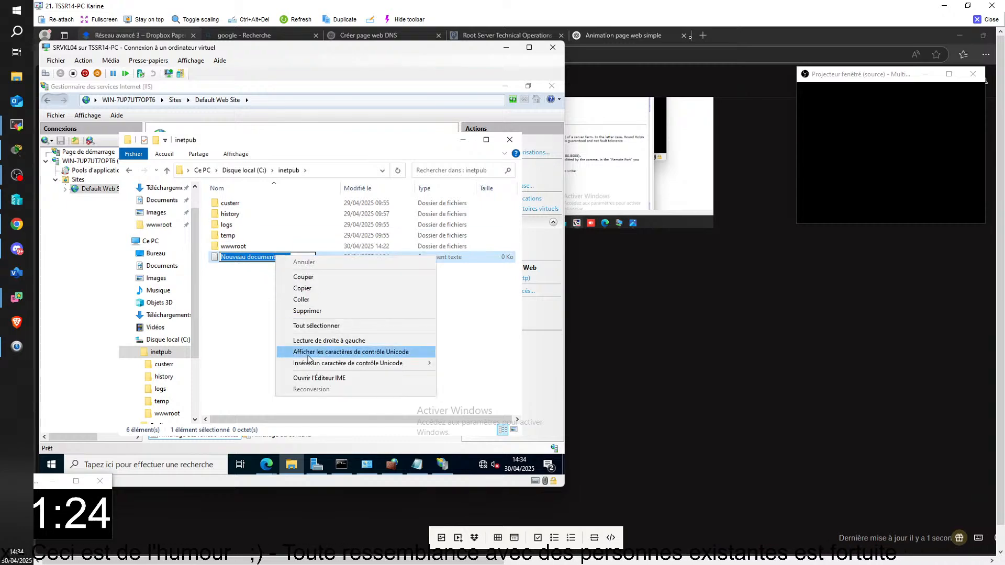
pyautogui.click(308, 312)
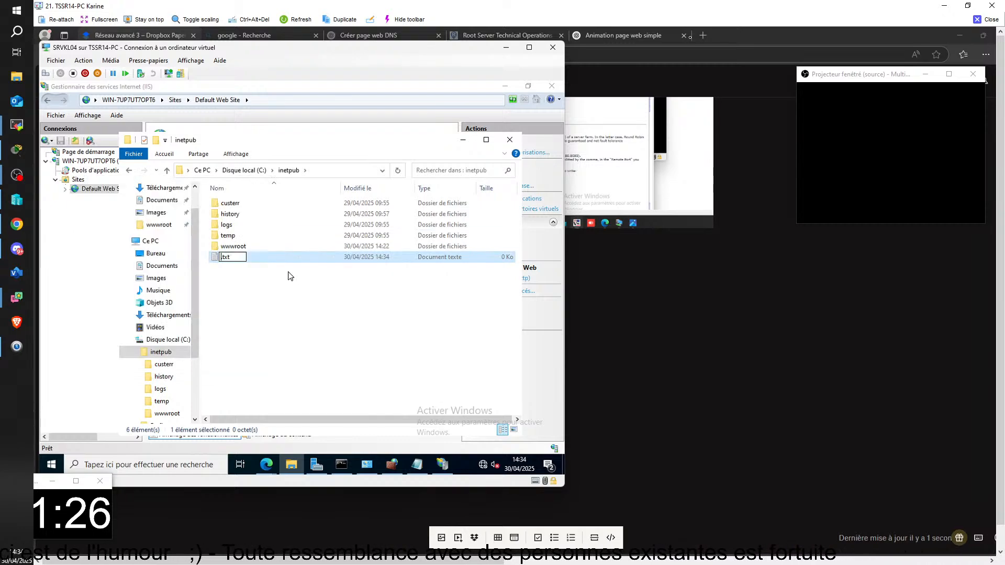
pyautogui.rightClick(257, 256)
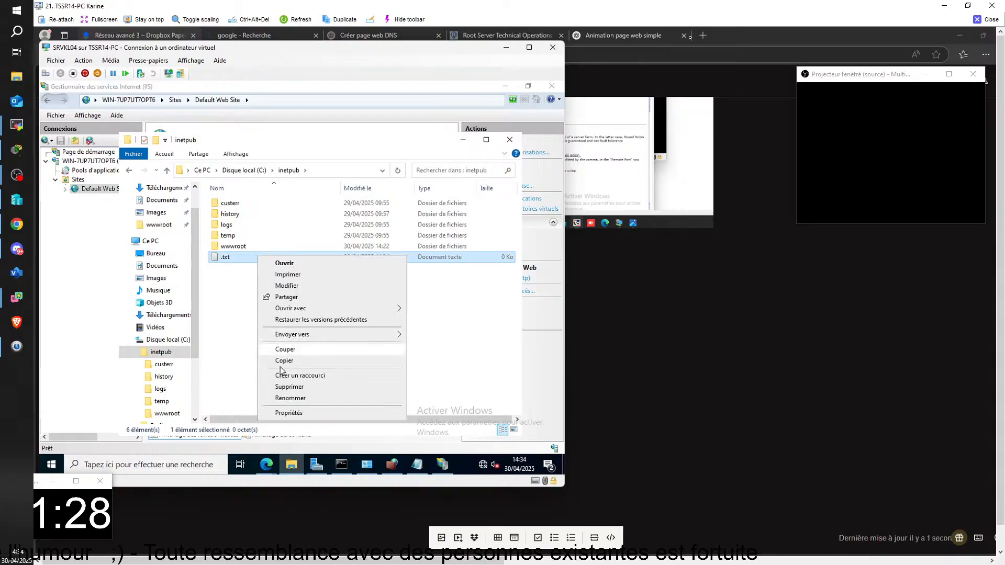
pyautogui.click(289, 387)
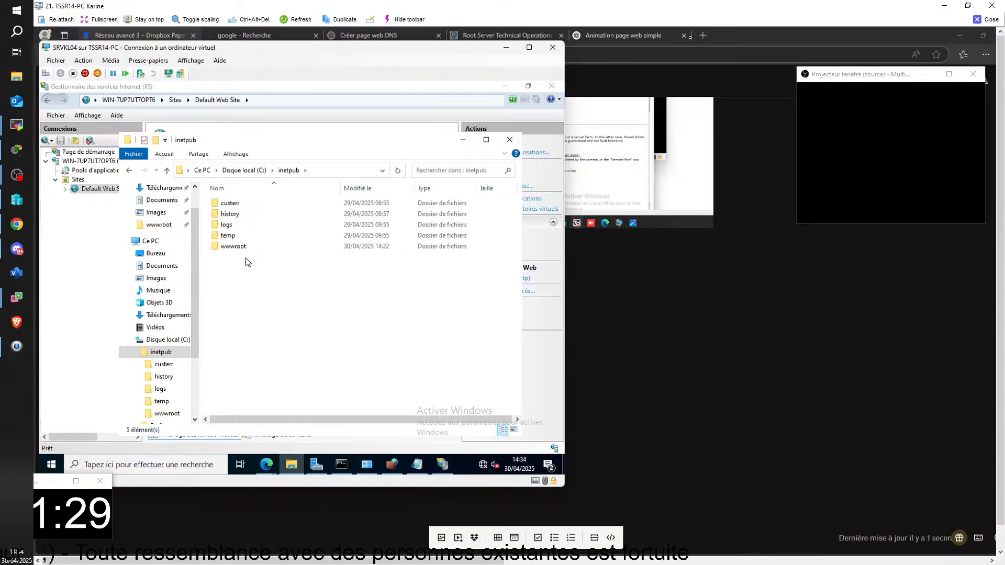
pyautogui.rightClick(246, 258)
pyautogui.moveTo(354, 382)
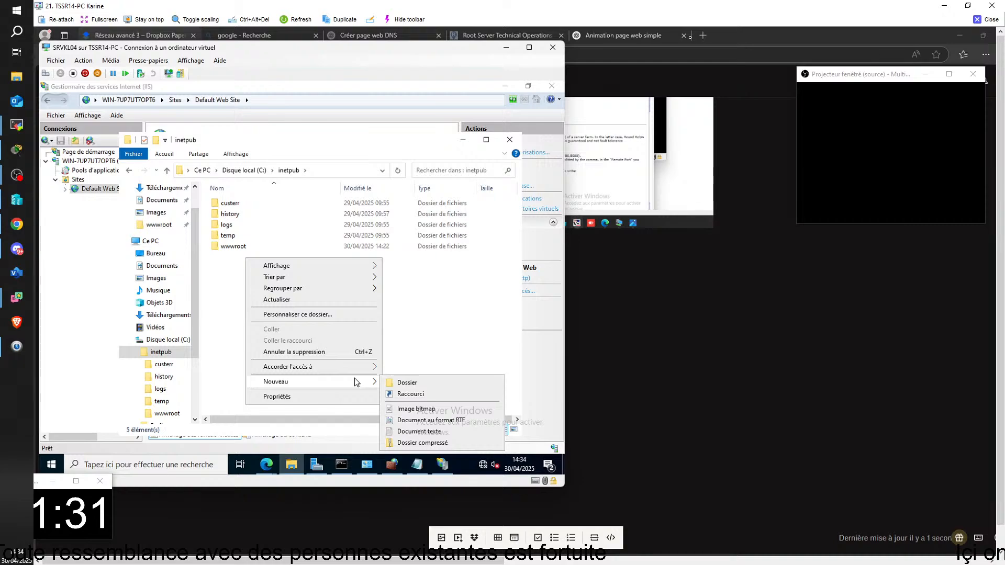
pyautogui.click(419, 420)
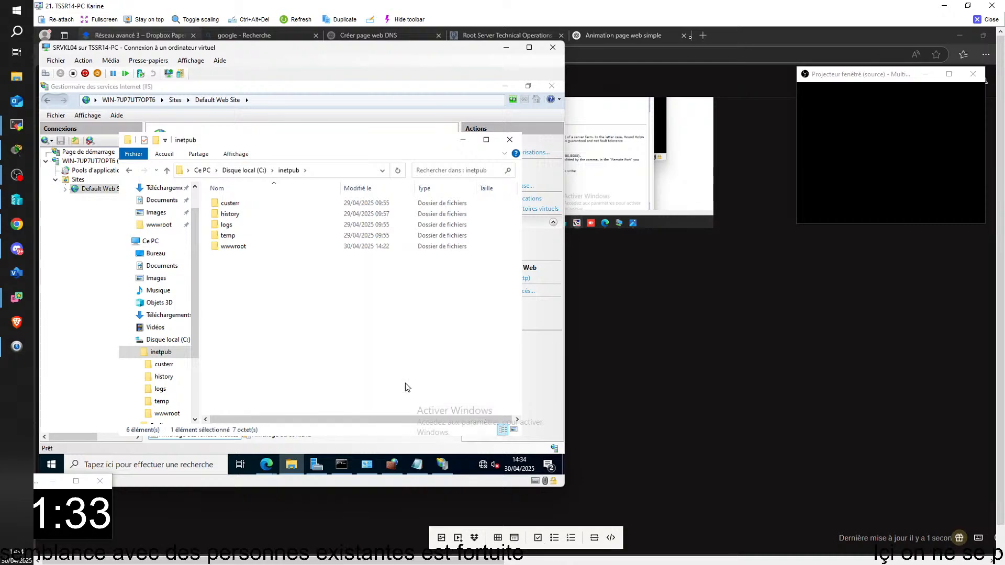
pyautogui.rightClick(264, 291)
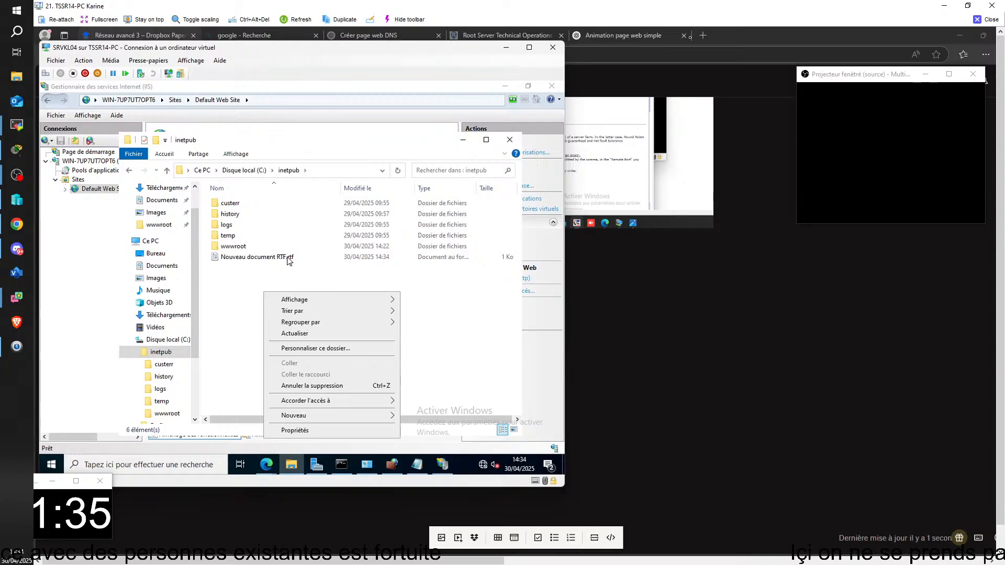
pyautogui.click(287, 257)
pyautogui.press('Delete')
pyautogui.rightClick(275, 253)
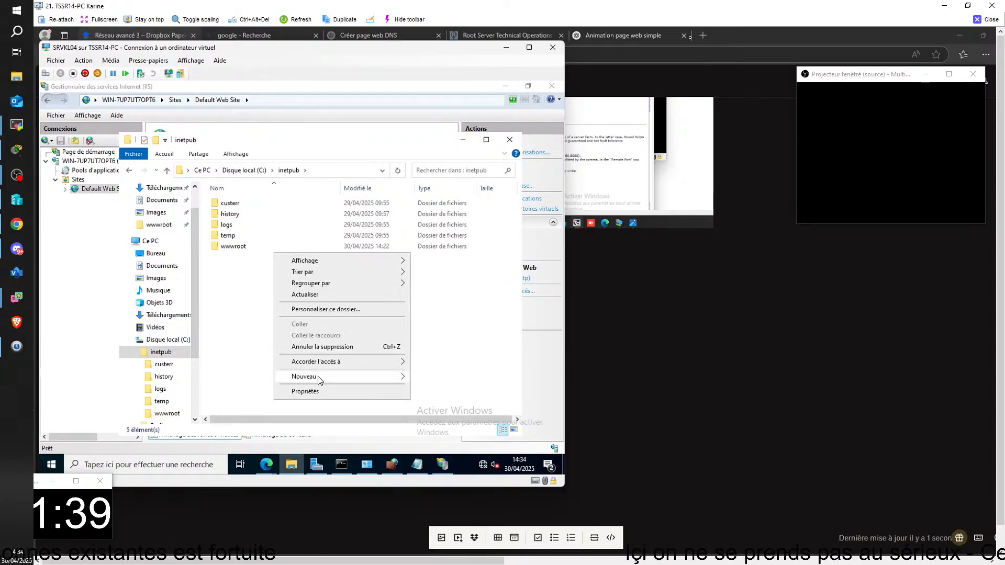
pyautogui.moveTo(319, 377)
pyautogui.click(434, 377)
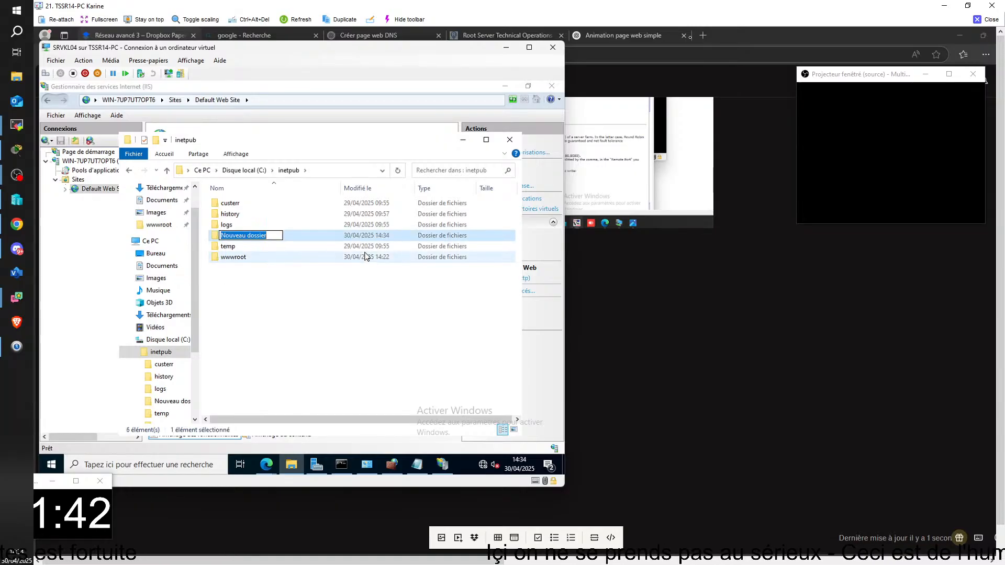
pyautogui.press('BackSpace')
pyautogui.write('domkl.')
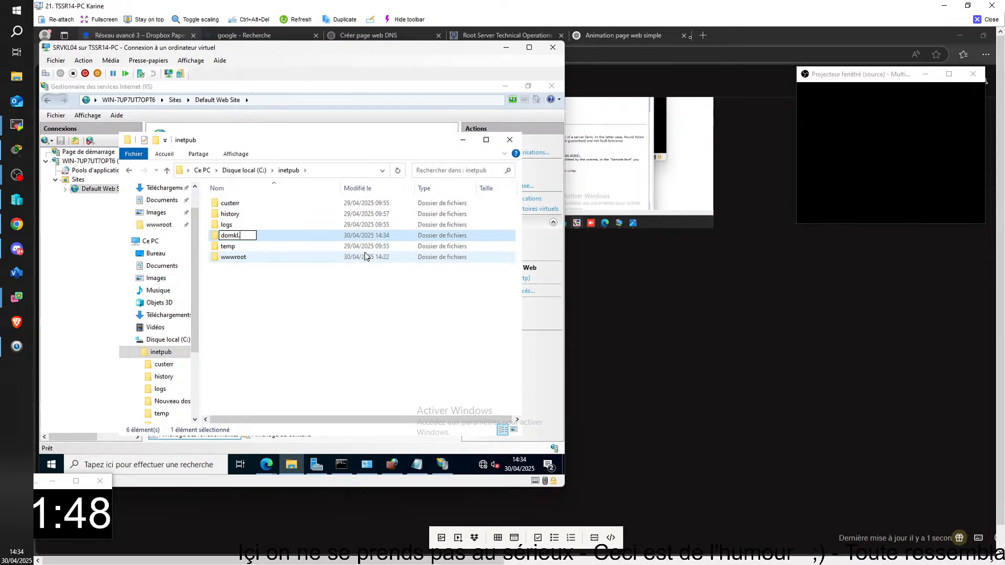
pyautogui.press('BackSpace')
pyautogui.press('BackSpace')
pyautogui.press('BackSpace')
pyautogui.press('BackSpace')
pyautogui.press('BackSpace')
pyautogui.write('www')
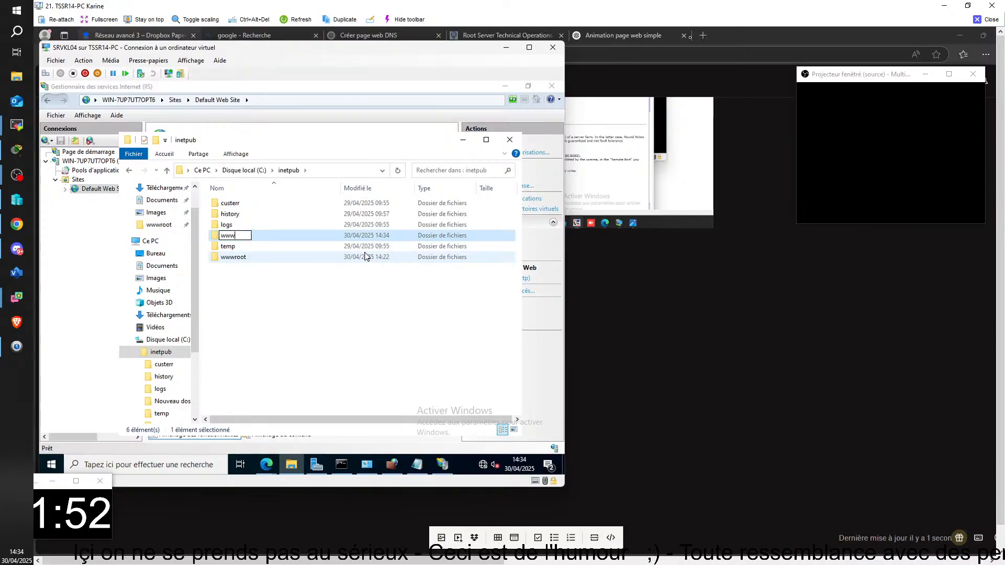
pyautogui.write('.do')
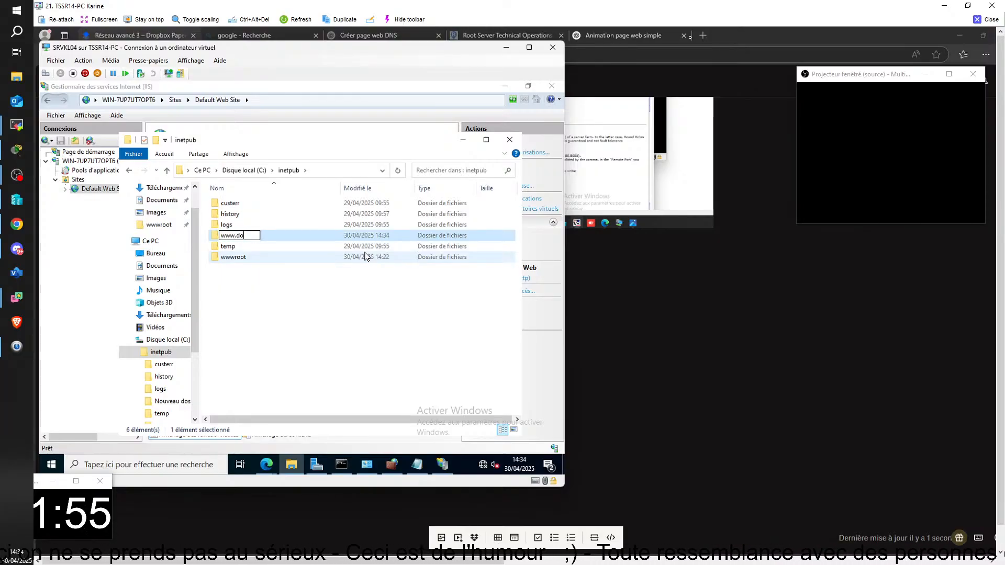
pyautogui.write('mkl.com')
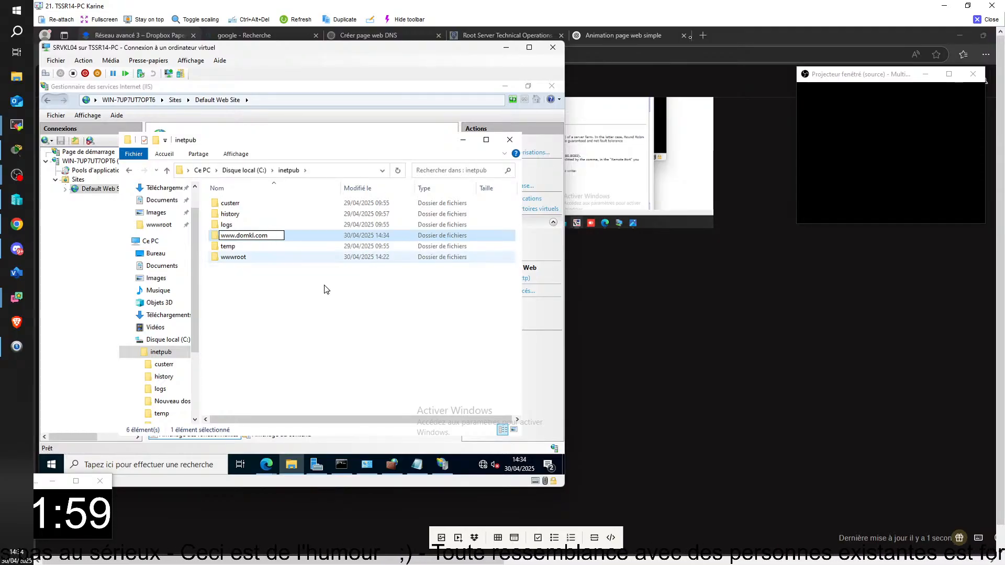
pyautogui.click(320, 312)
pyautogui.click(242, 251)
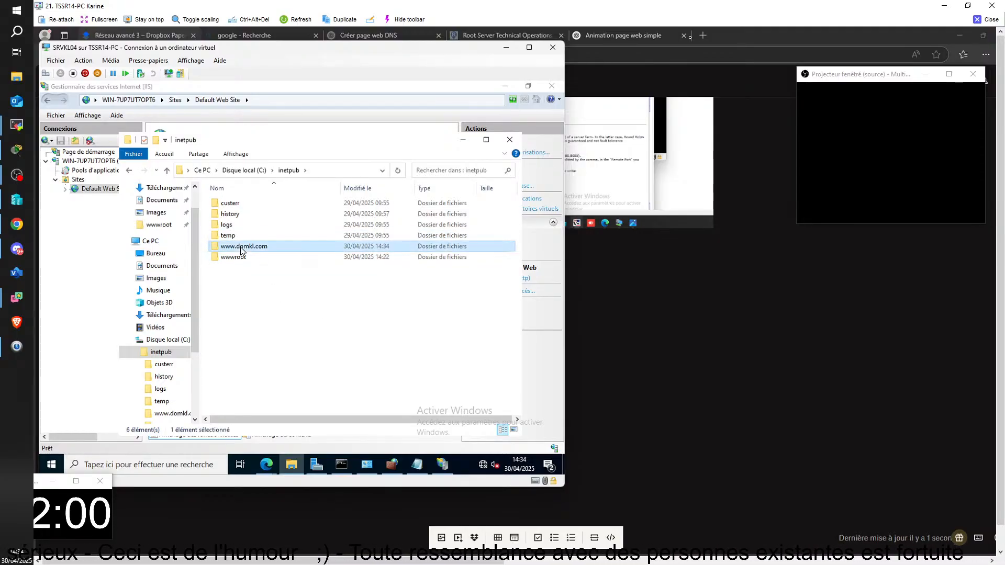
pyautogui.doubleClick(243, 252)
pyautogui.rightClick(245, 210)
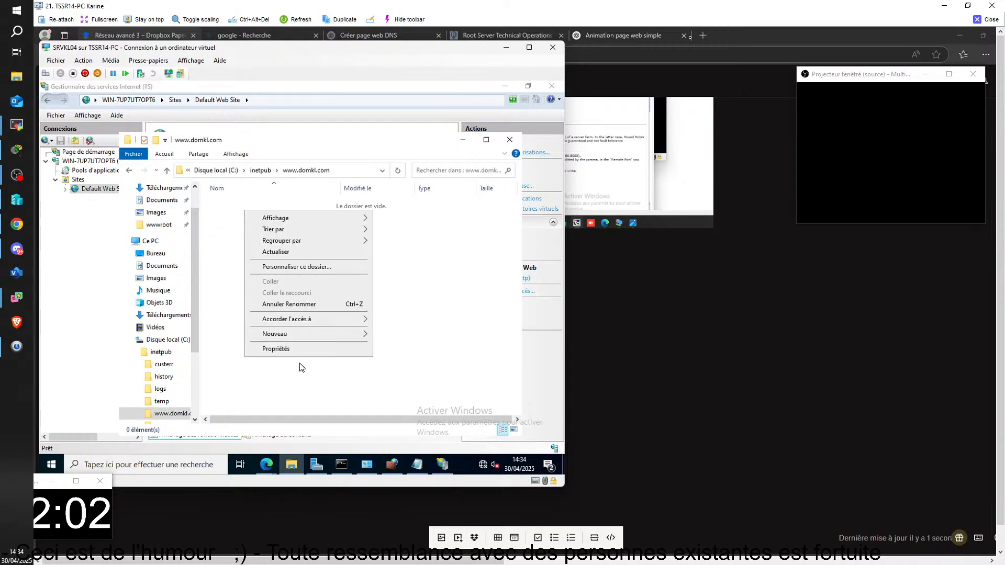
pyautogui.moveTo(291, 341)
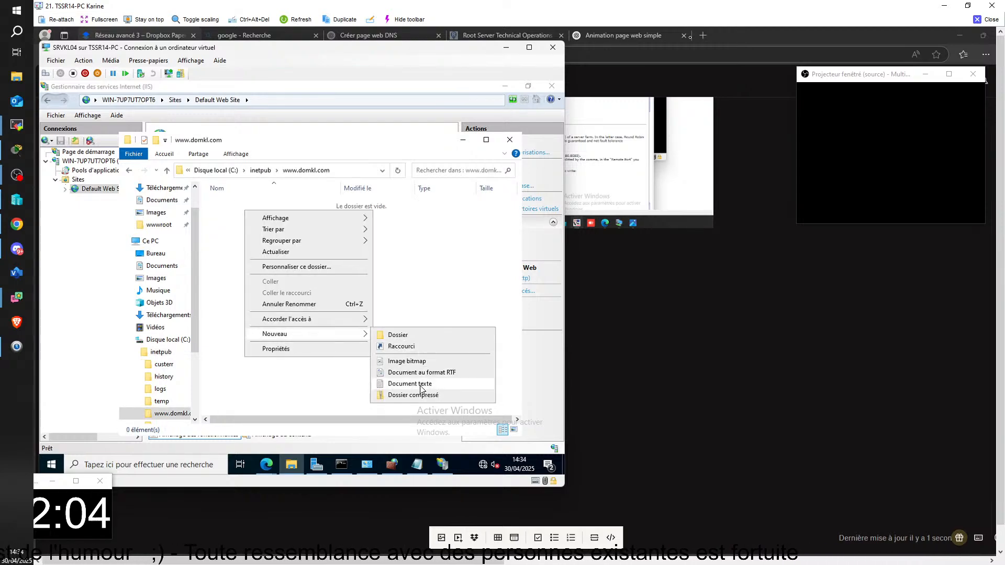
pyautogui.click(410, 384)
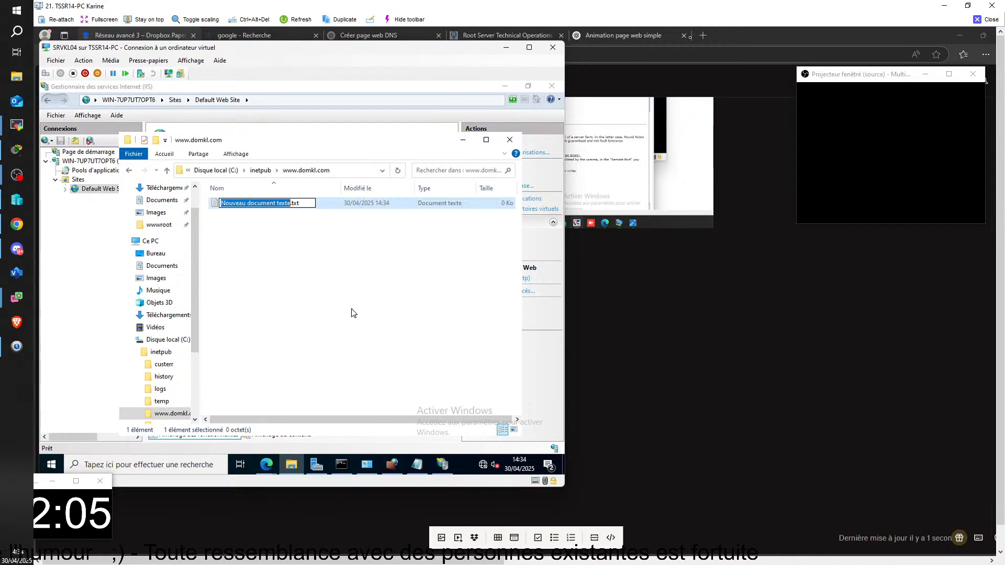
pyautogui.click(329, 244)
pyautogui.rightClick(279, 205)
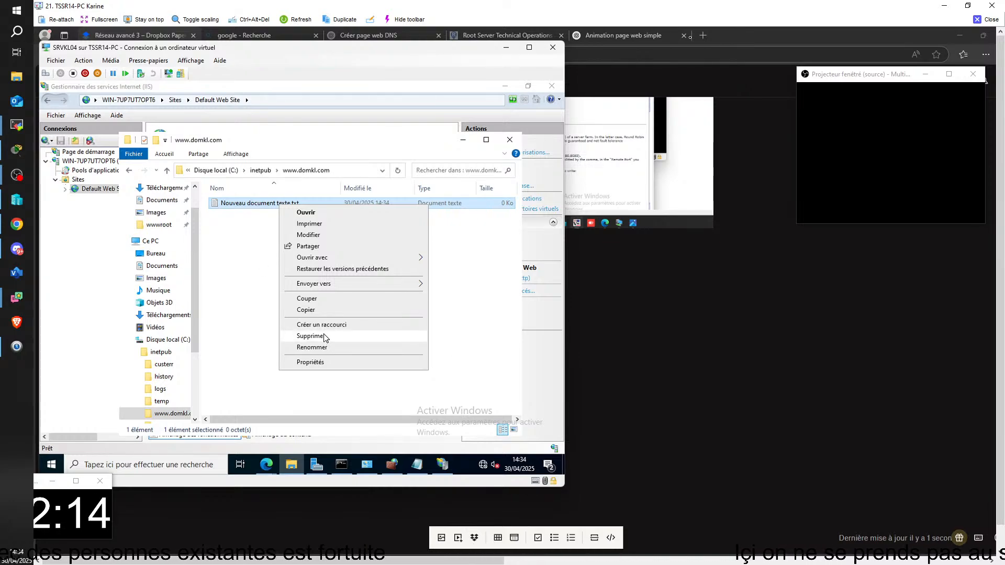
pyautogui.click(314, 213)
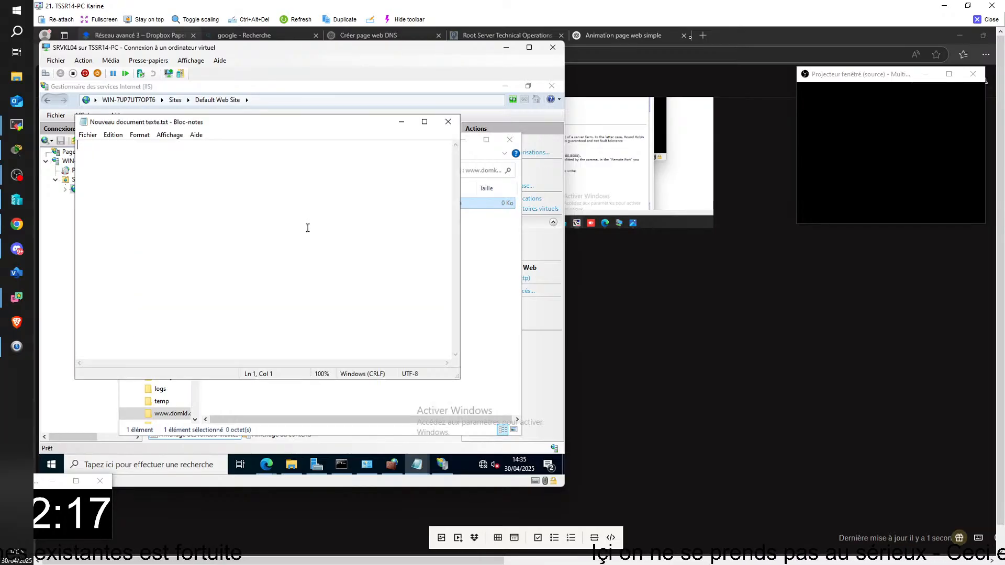
# Enter the clipboard's HTML page "Plage animée drôle" with the heading "Bienvenue sur les plages d’Aquitaine", an animated sun and a moving crab
pyautogui.rightClick(103, 157)
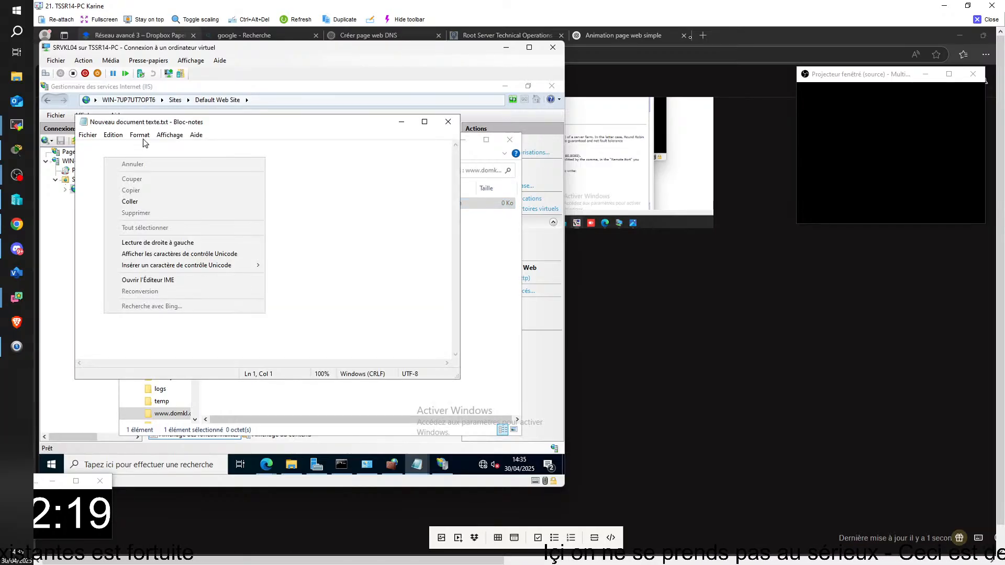
pyautogui.click(148, 60)
pyautogui.click(178, 73)
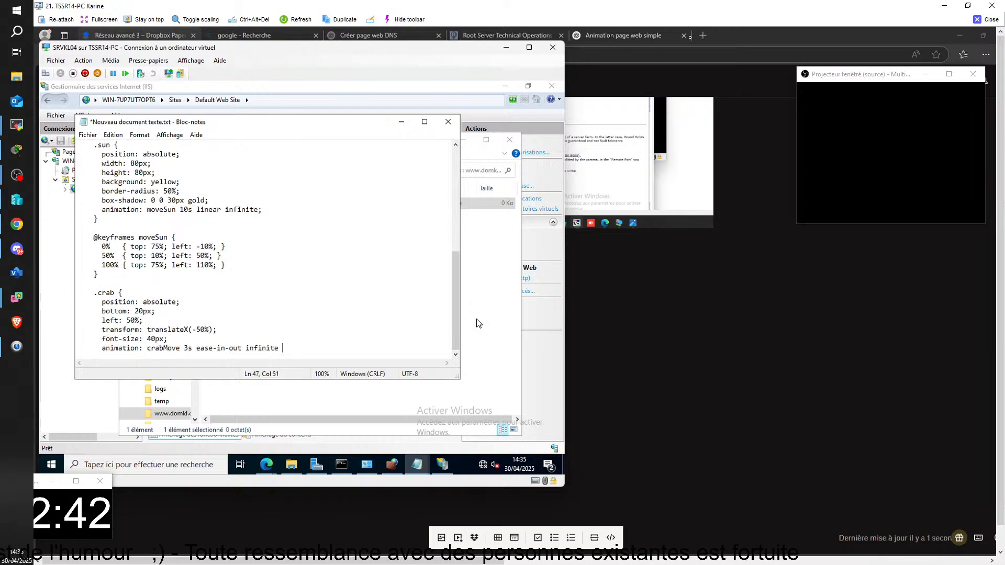
pyautogui.write('ateX(-50%) translateX(-40px); }')
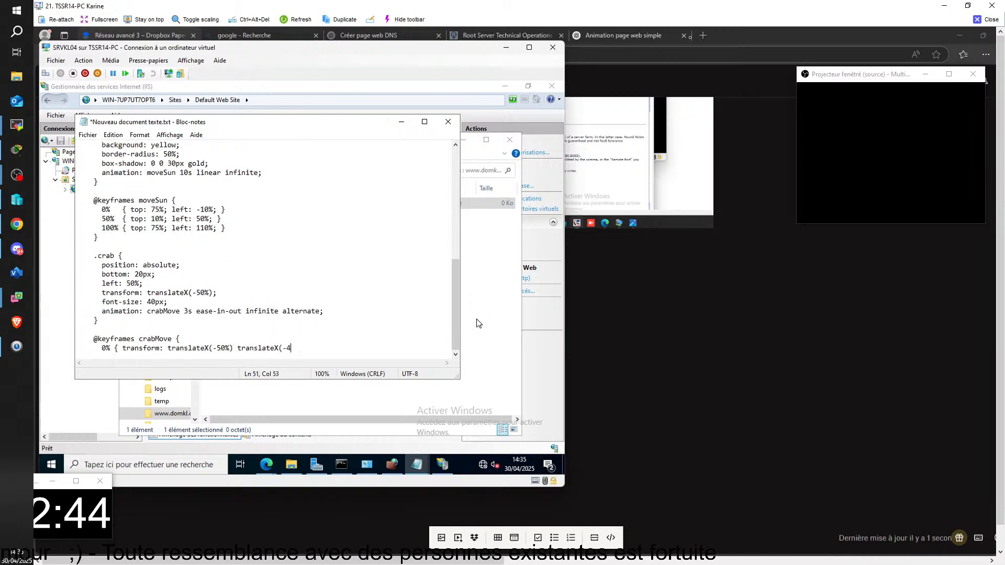
pyautogui.press('Return')
pyautogui.write('100% { transform: translateX(-50%) translateX(40px); }')
pyautogui.press('Return')
pyautogui.write('}   </style> </head> <body>   <h1>Bienvenue sur les plages d’Aquitaine</h1>   <div class="sun">')
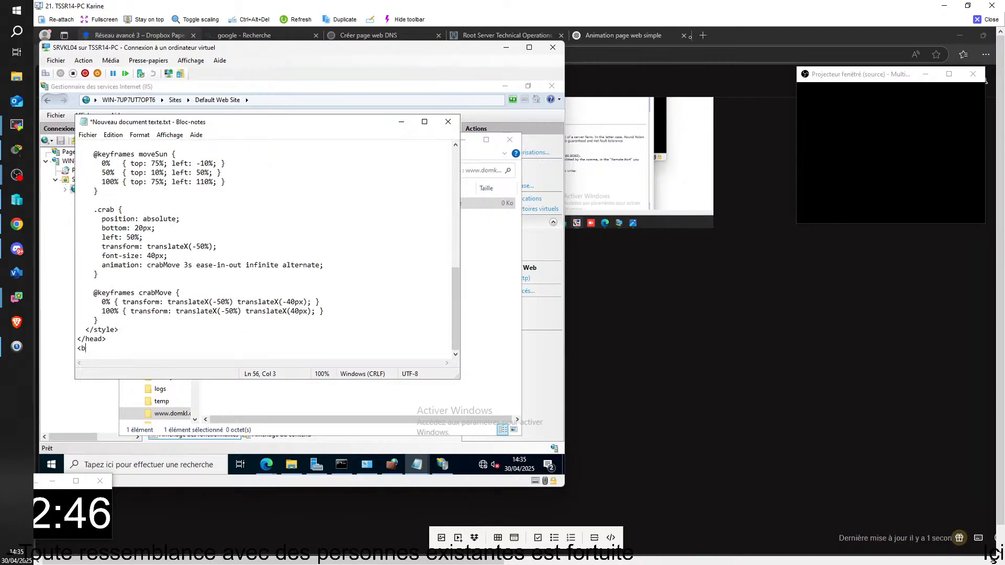
pyautogui.write('</div>   <div class="crab">🦀</div> </body> </html>')
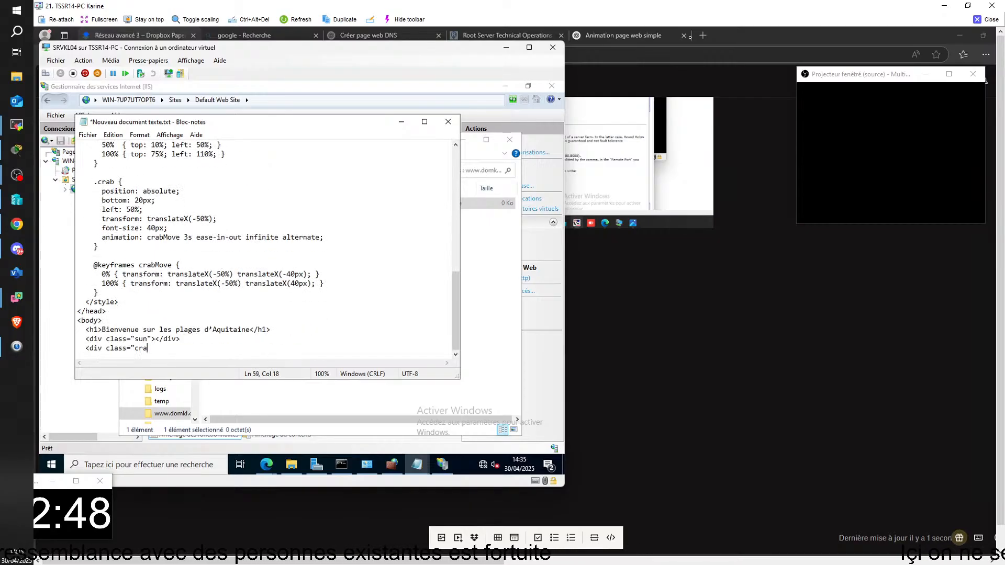
# Complete the truncated first line as <DOCTYPE html>, and save and close the document
pyautogui.scroll(3, 266, 250)
pyautogui.scroll(13, 264, 250)
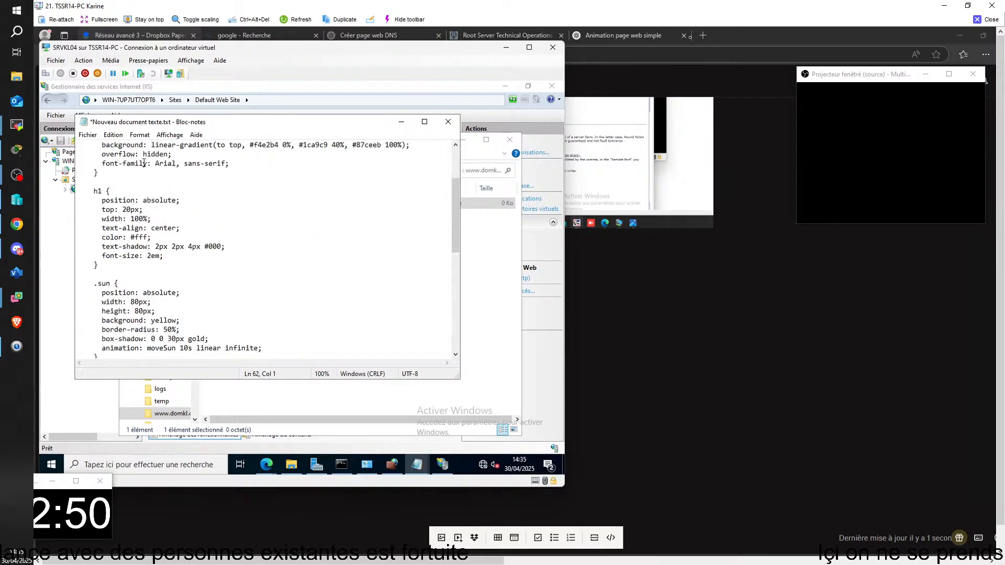
pyautogui.click(78, 145)
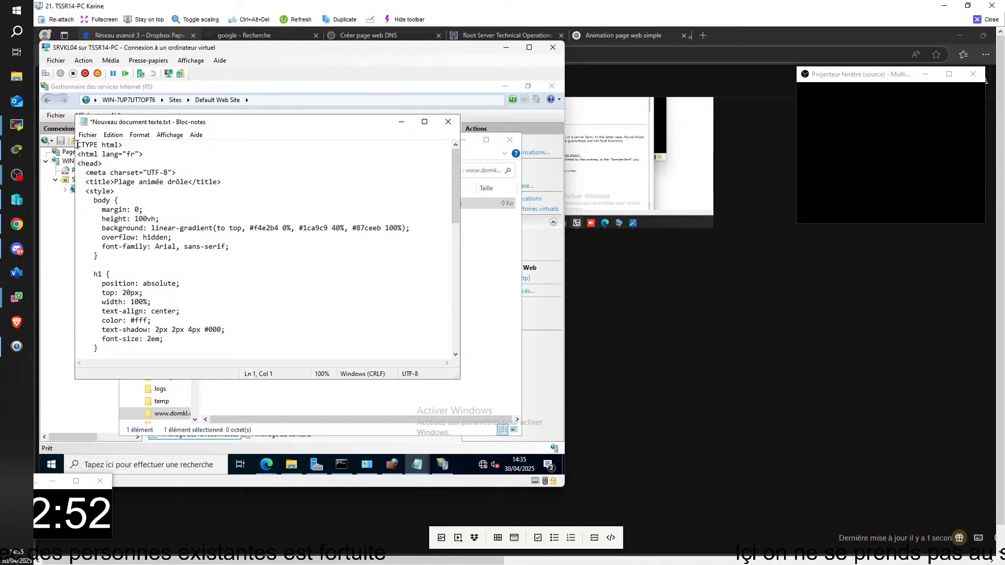
pyautogui.write('<')
pyautogui.write('DO')
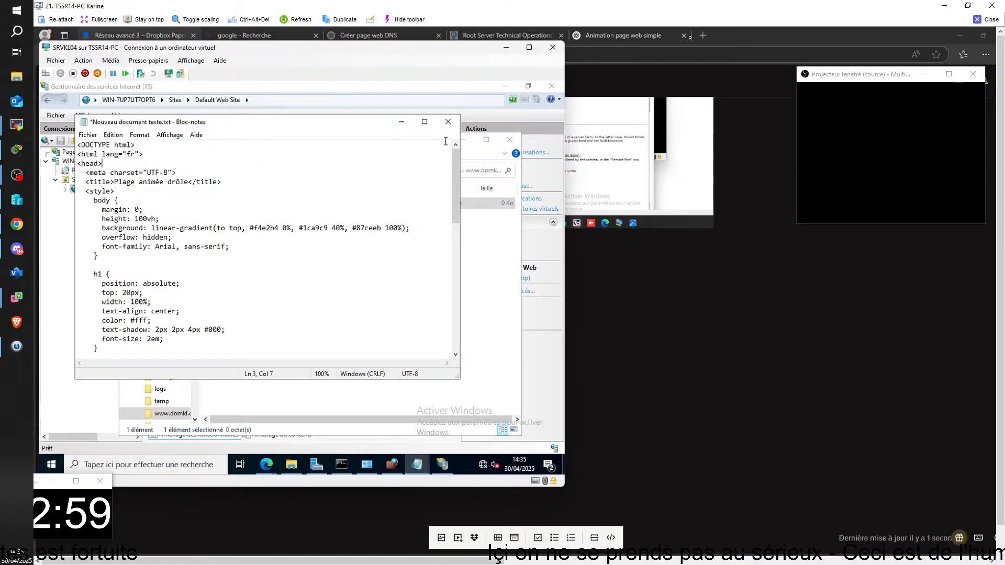
pyautogui.click(448, 121)
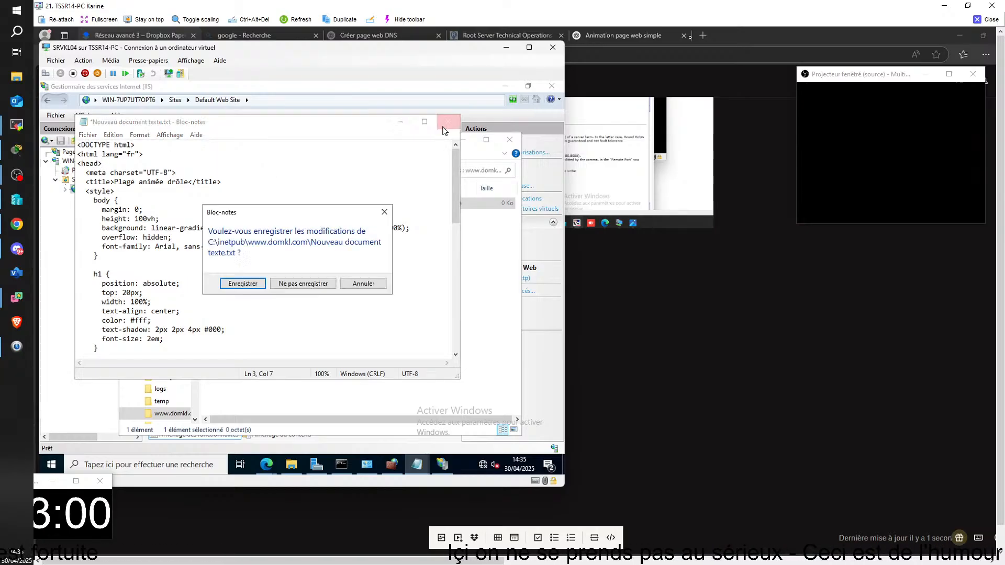
pyautogui.click(242, 283)
pyautogui.rightClick(270, 204)
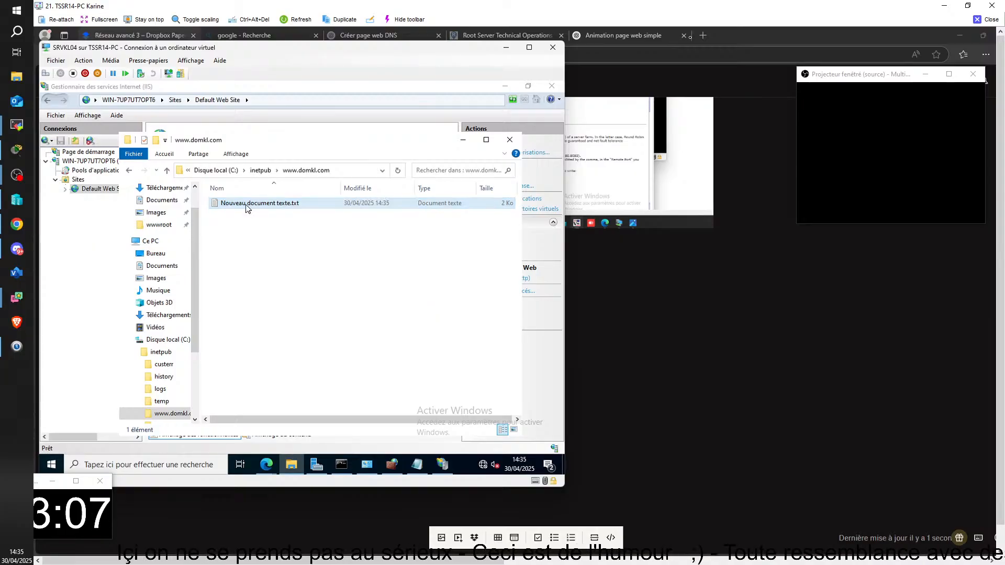
pyautogui.click(245, 205)
pyautogui.press('F2')
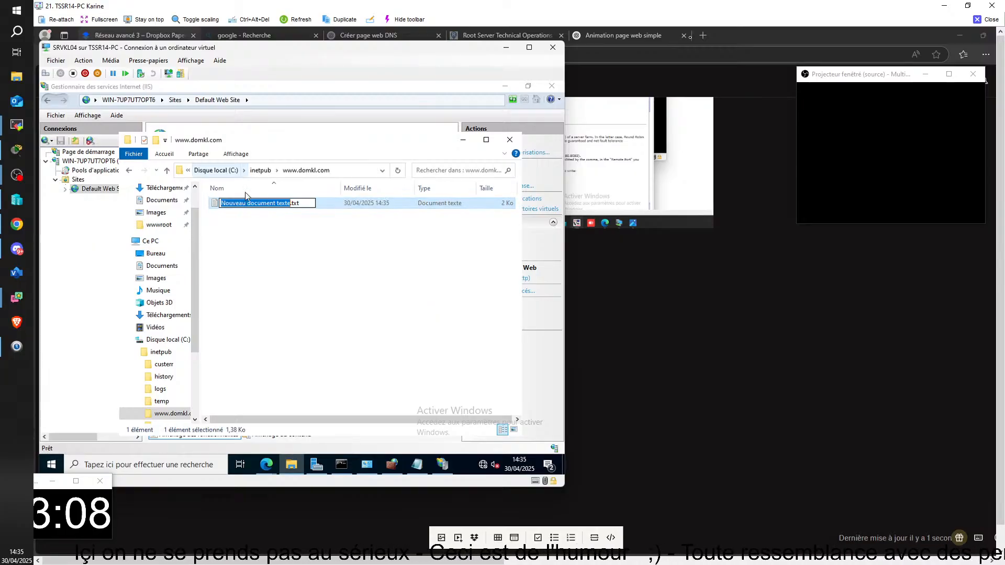
pyautogui.press('BackSpace')
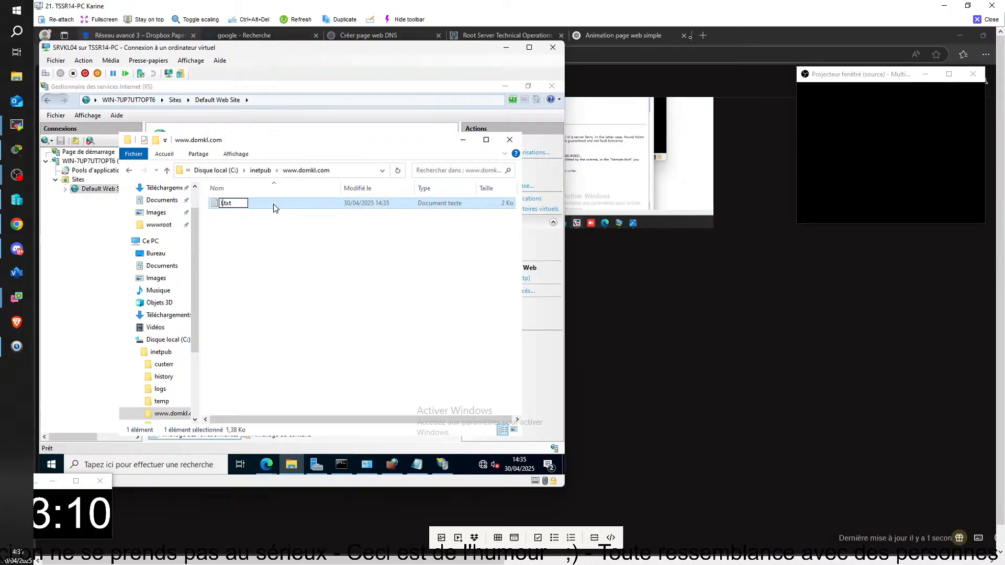
pyautogui.write('INDE')
pyautogui.press('BackSpace')
pyautogui.press('BackSpace')
pyautogui.press('BackSpace')
pyautogui.press('BackSpace')
pyautogui.press('BackSpace')
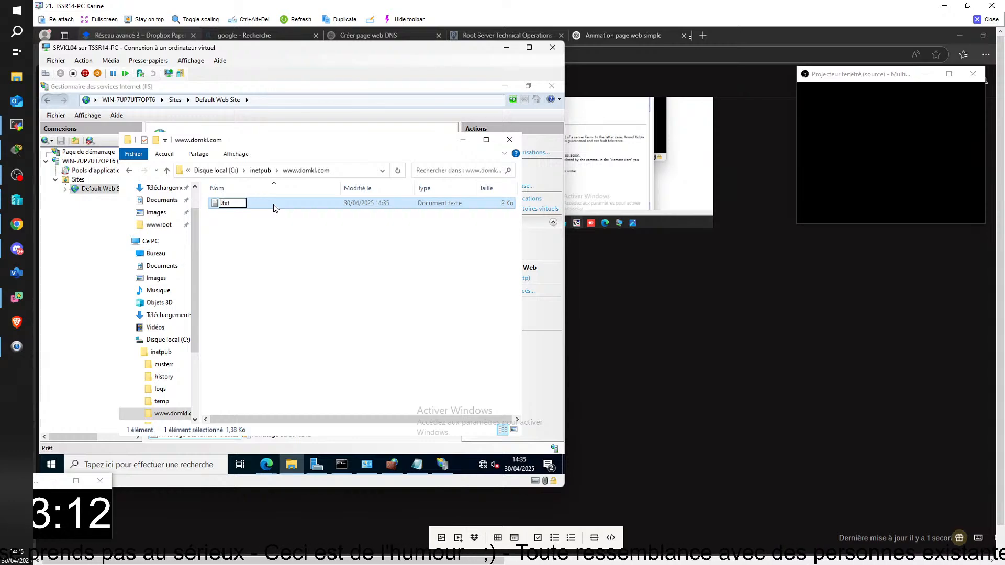
pyautogui.write('index')
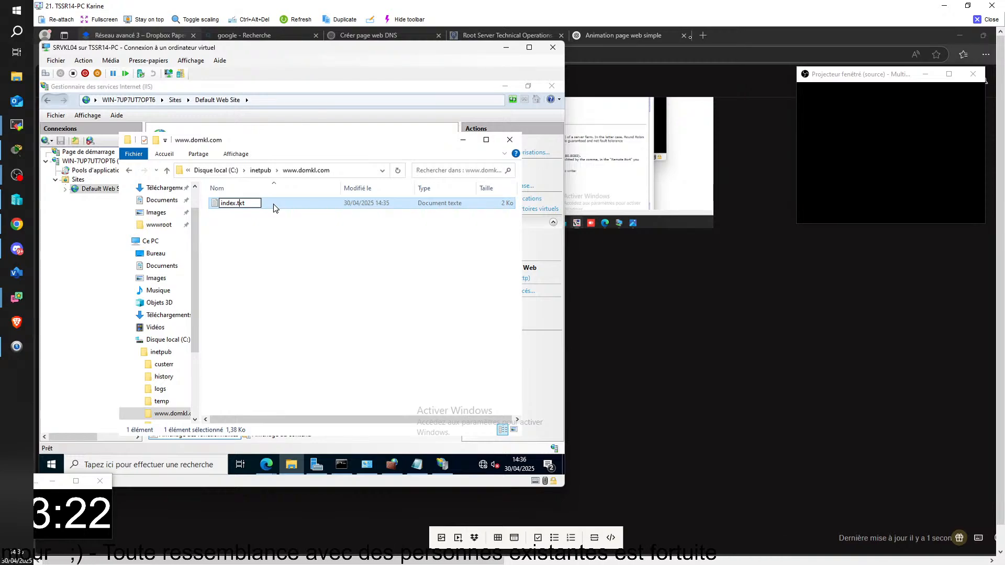
pyautogui.press('BackSpace')
pyautogui.press('BackSpace')
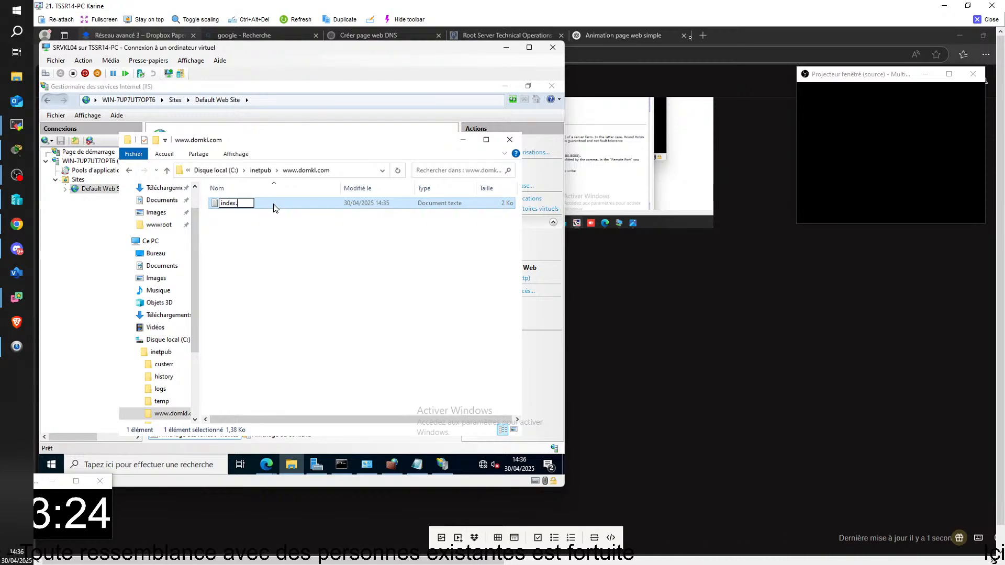
pyautogui.write('html')
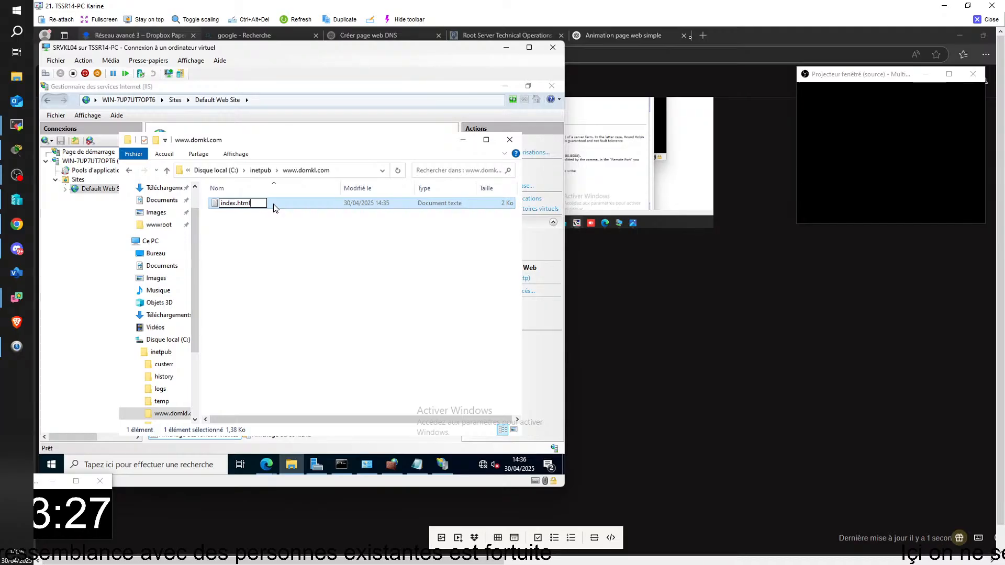
pyautogui.press('Return')
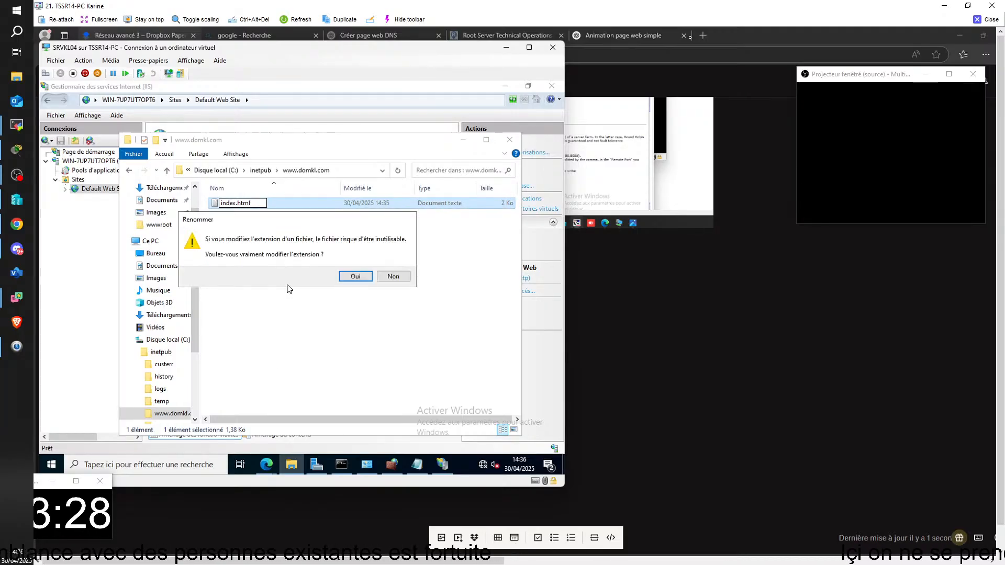
pyautogui.click(349, 277)
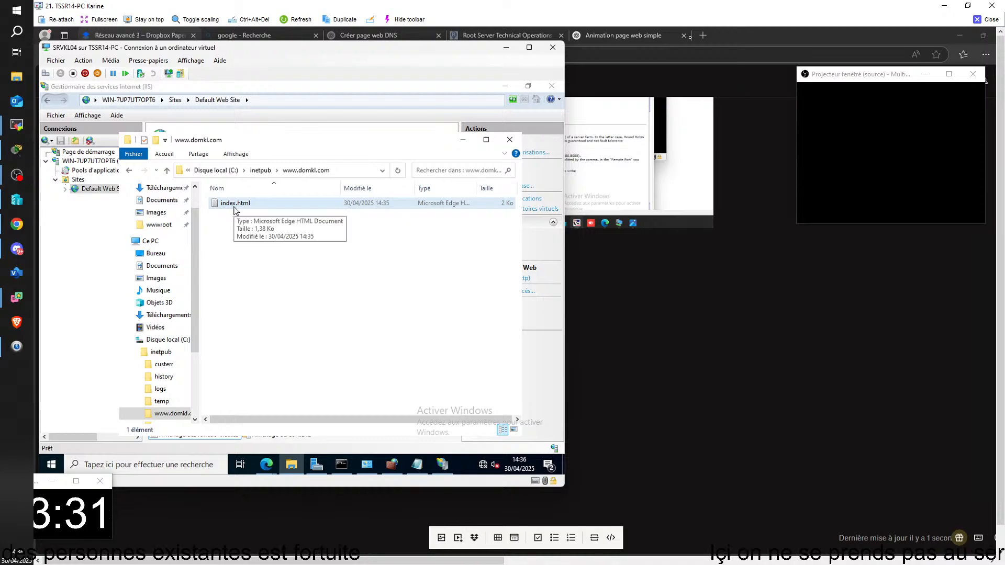
pyautogui.click(234, 154)
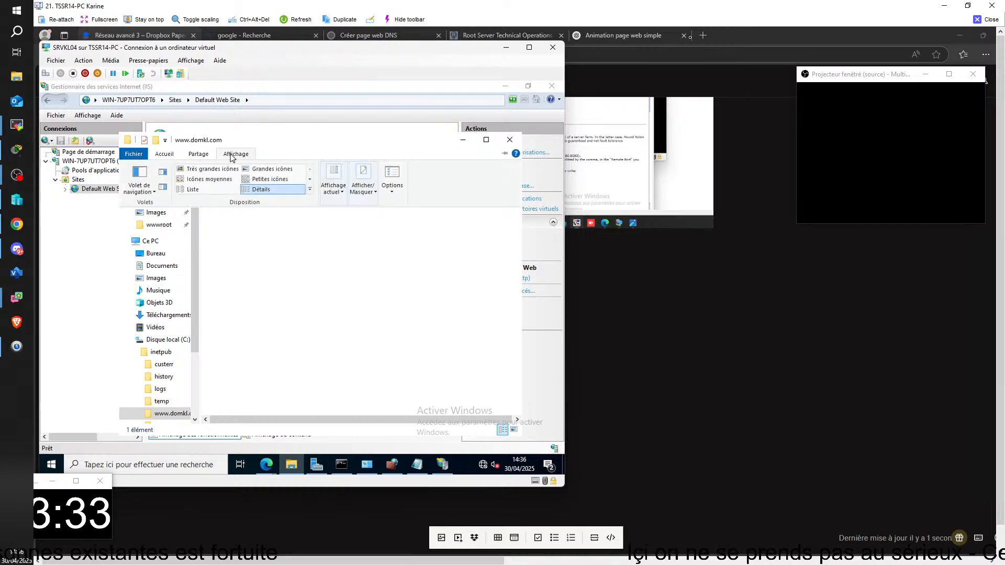
pyautogui.click(280, 292)
pyautogui.click(246, 204)
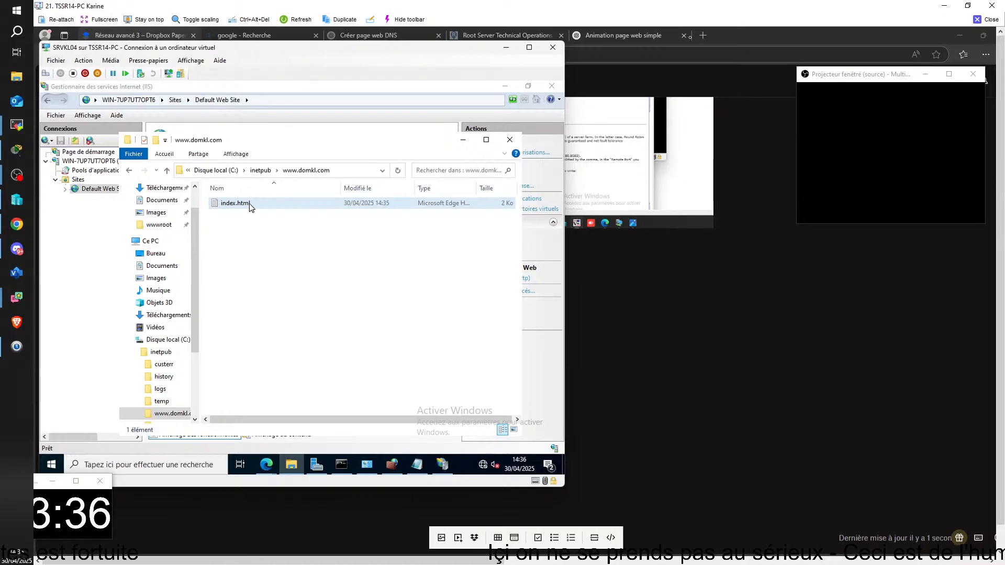
pyautogui.rightClick(240, 203)
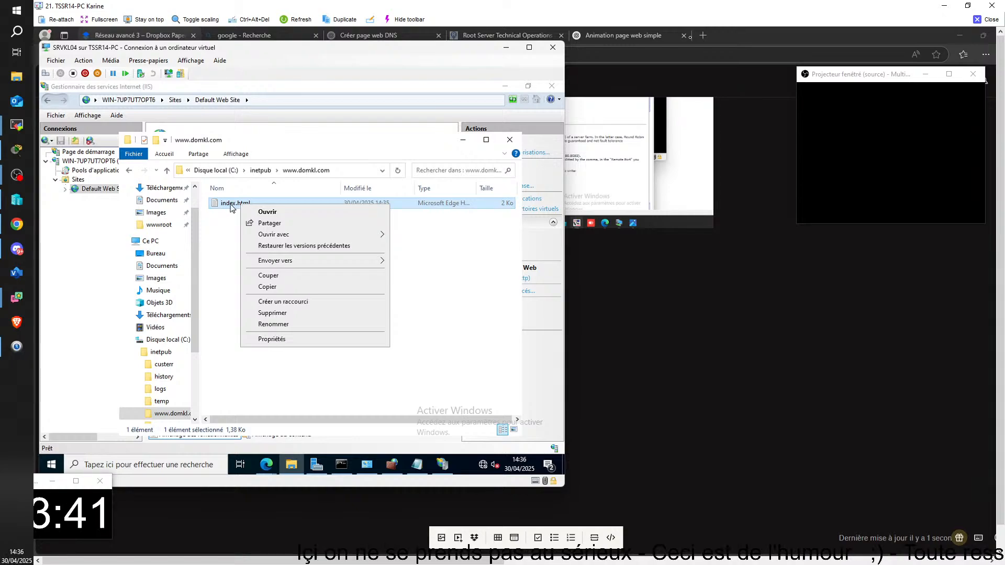
pyautogui.press('m')
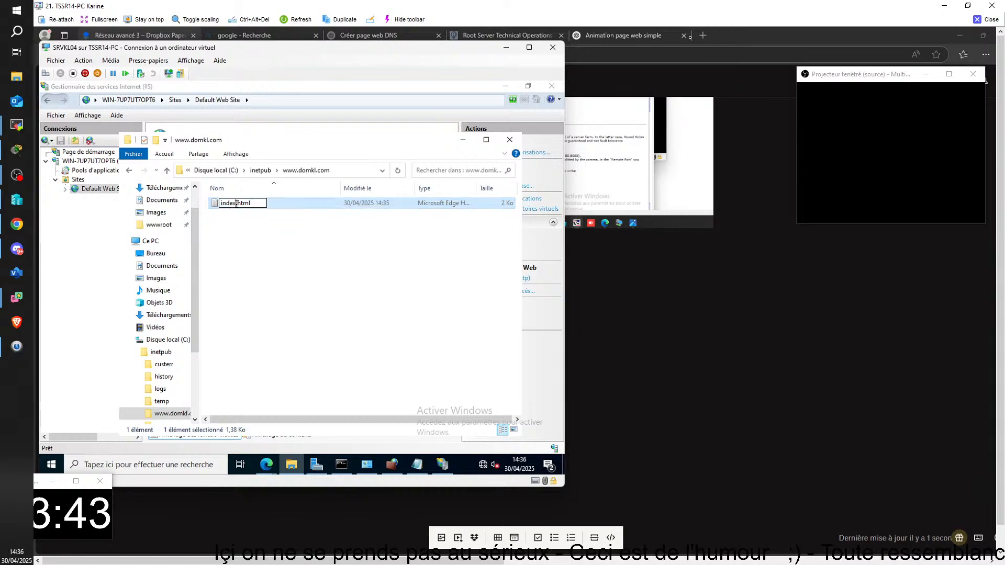
pyautogui.click(245, 220)
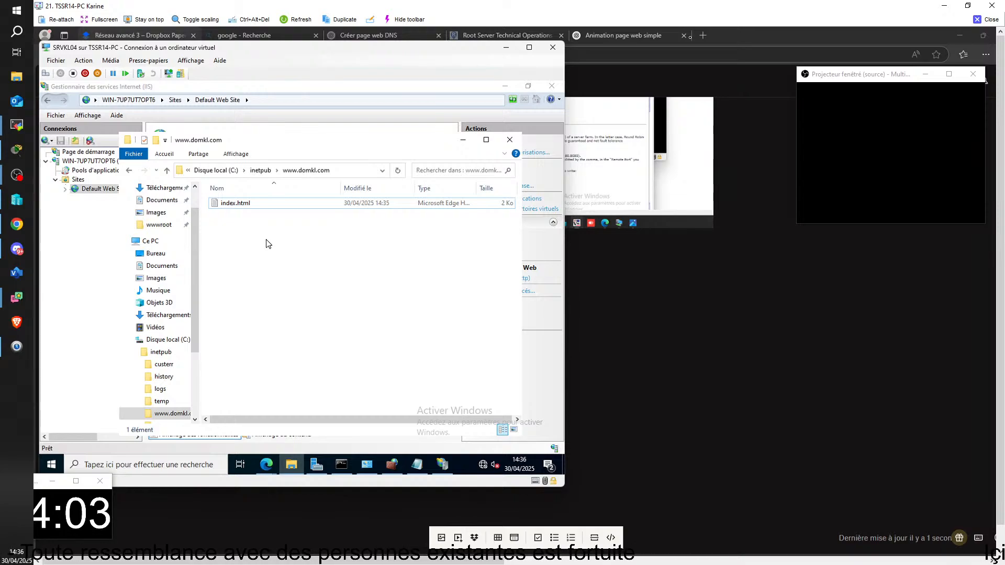
pyautogui.rightClick(267, 205)
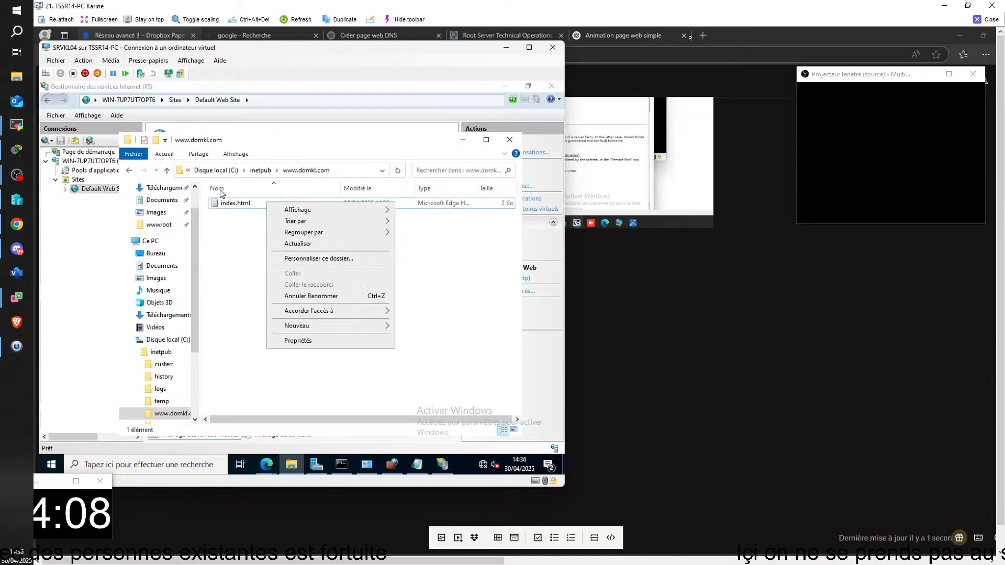
pyautogui.click(220, 202)
pyautogui.doubleClick(221, 203)
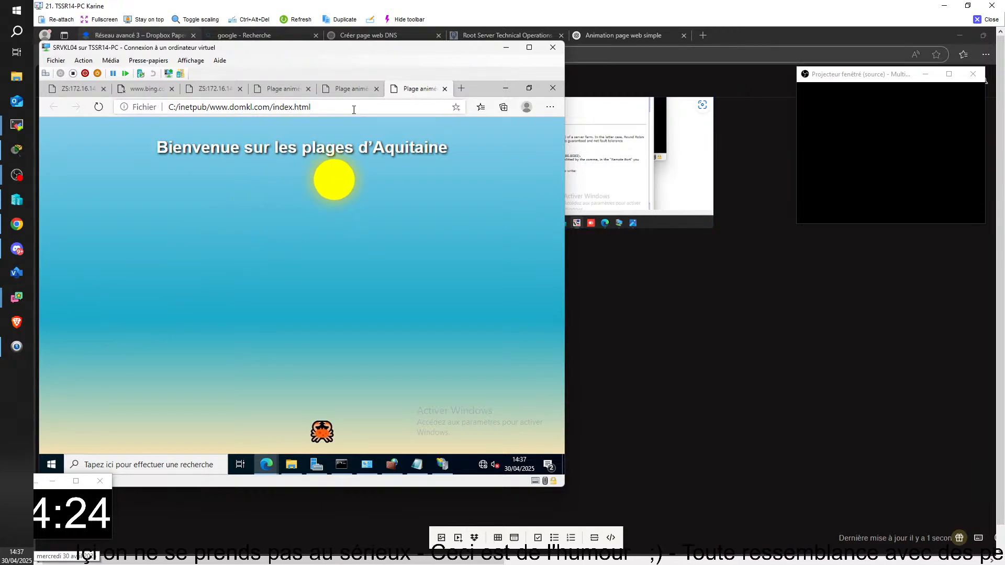
pyautogui.click(445, 89)
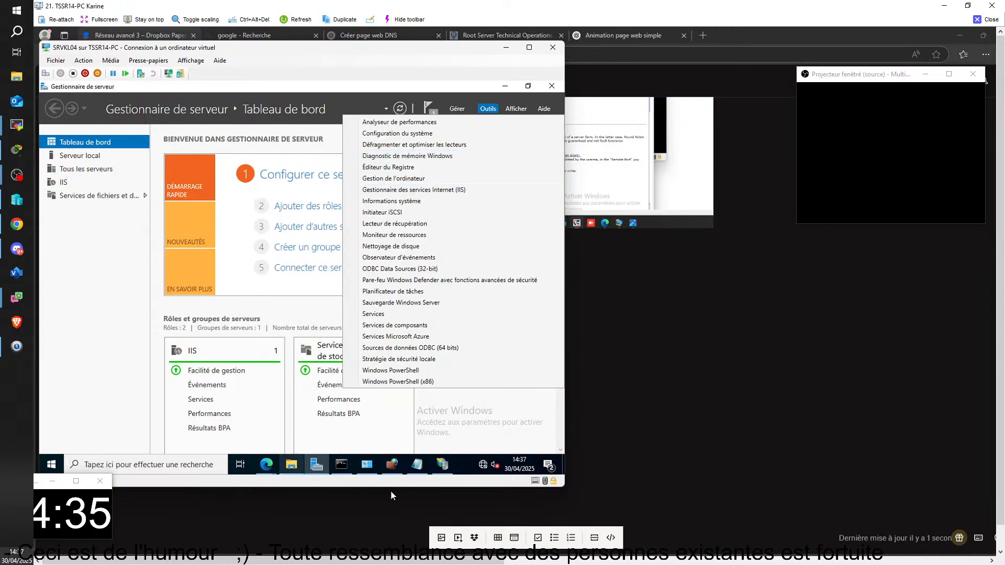
pyautogui.click(447, 464)
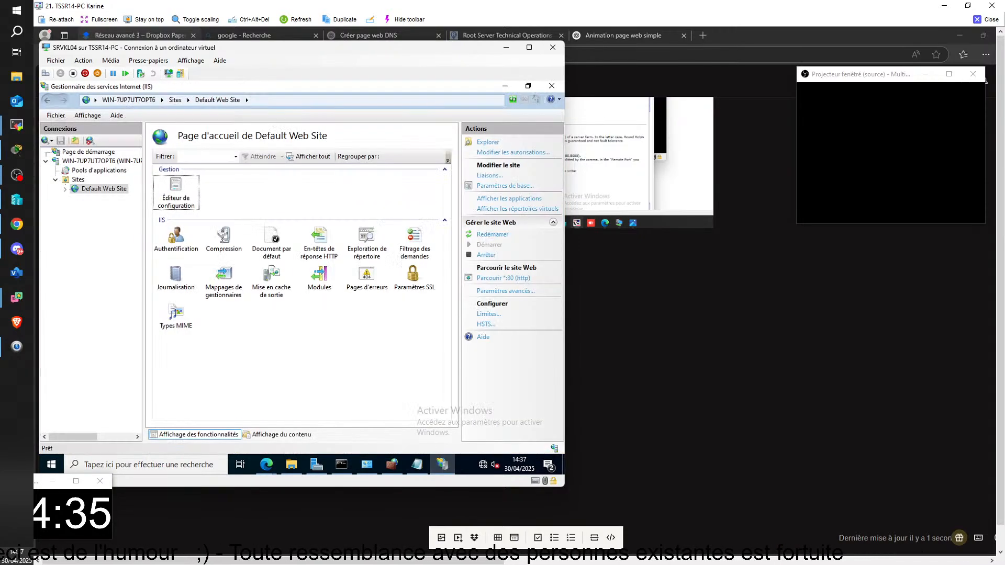
pyautogui.rightClick(78, 179)
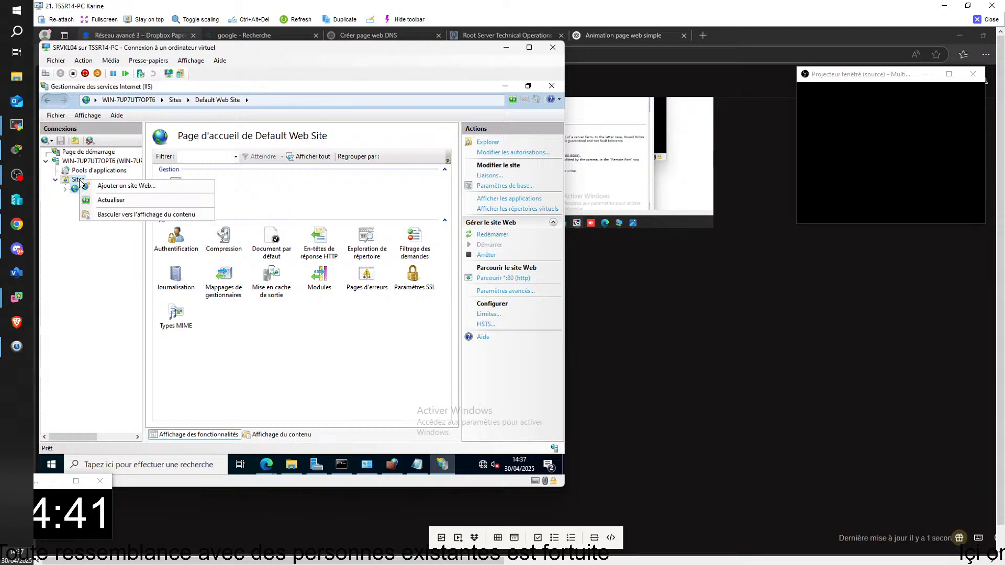
pyautogui.click(126, 185)
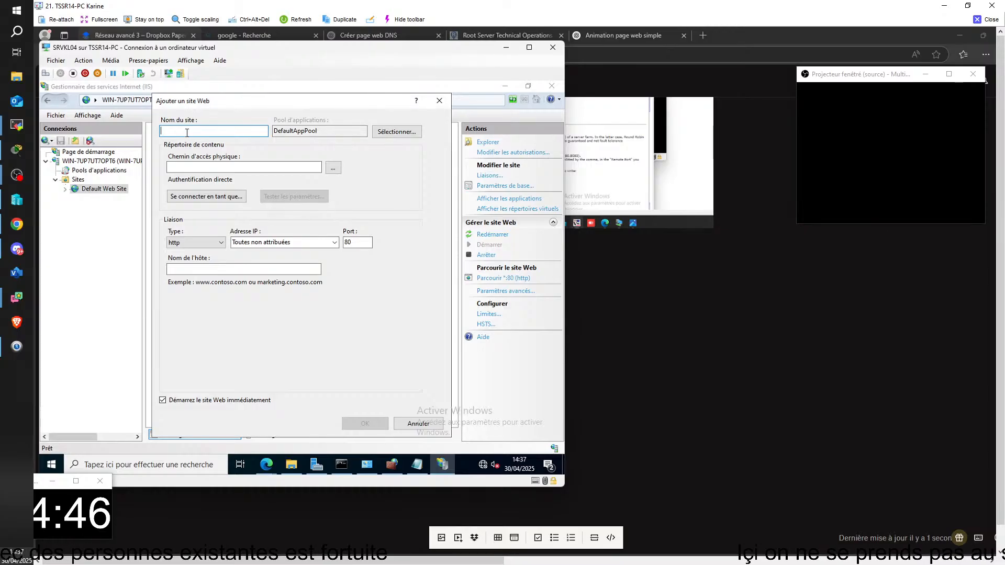
pyautogui.write('www.')
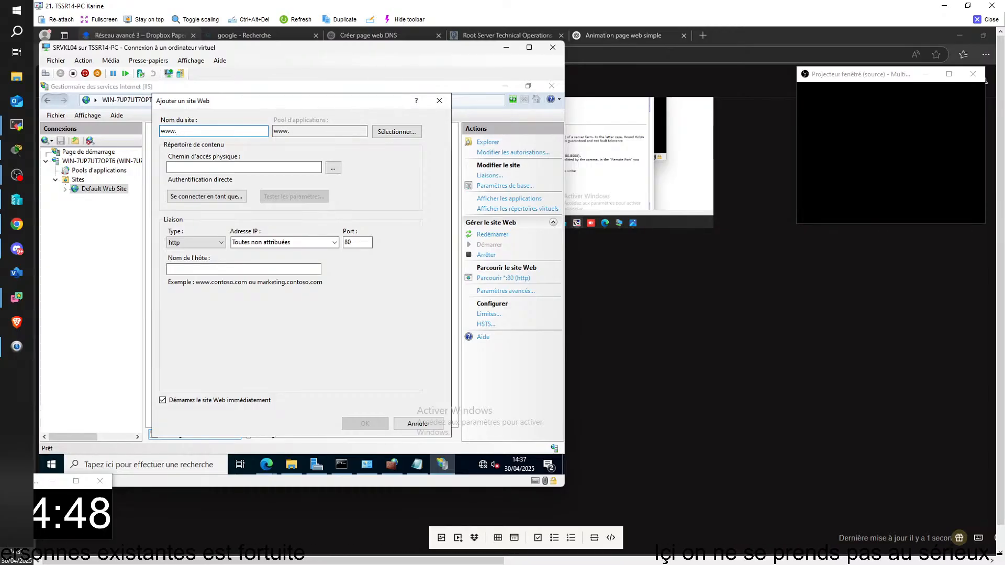
pyautogui.write('domkl')
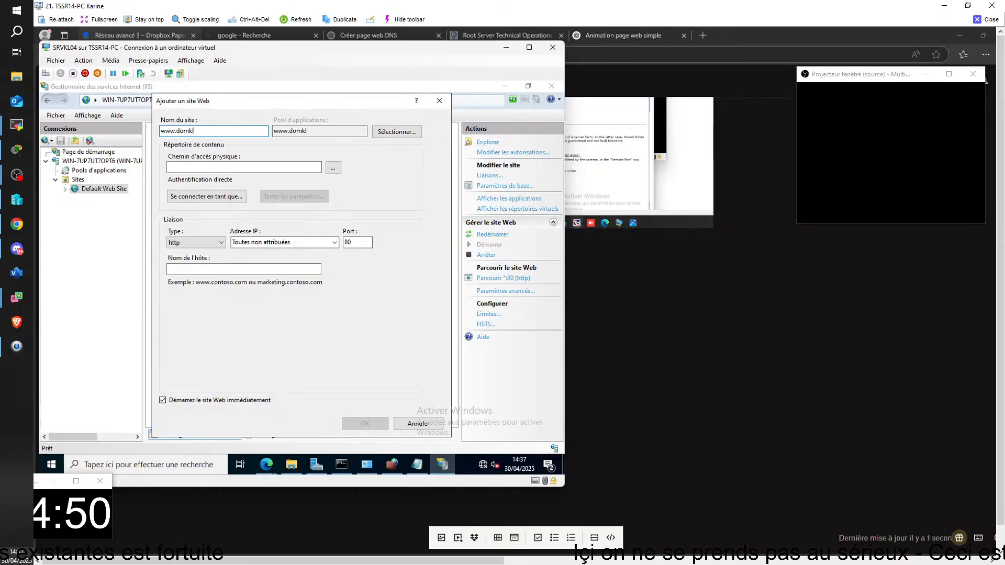
pyautogui.write('.com')
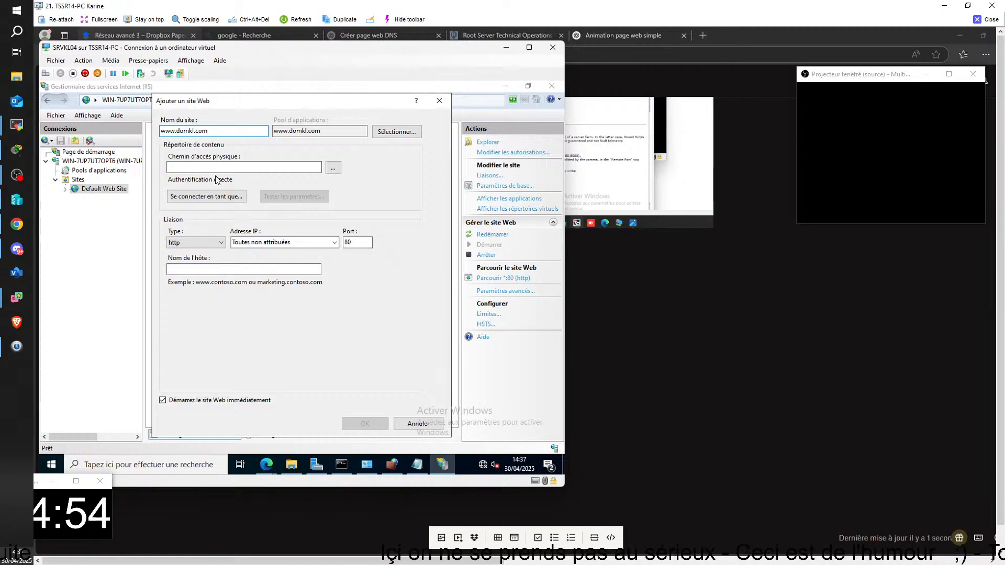
pyautogui.click(320, 171)
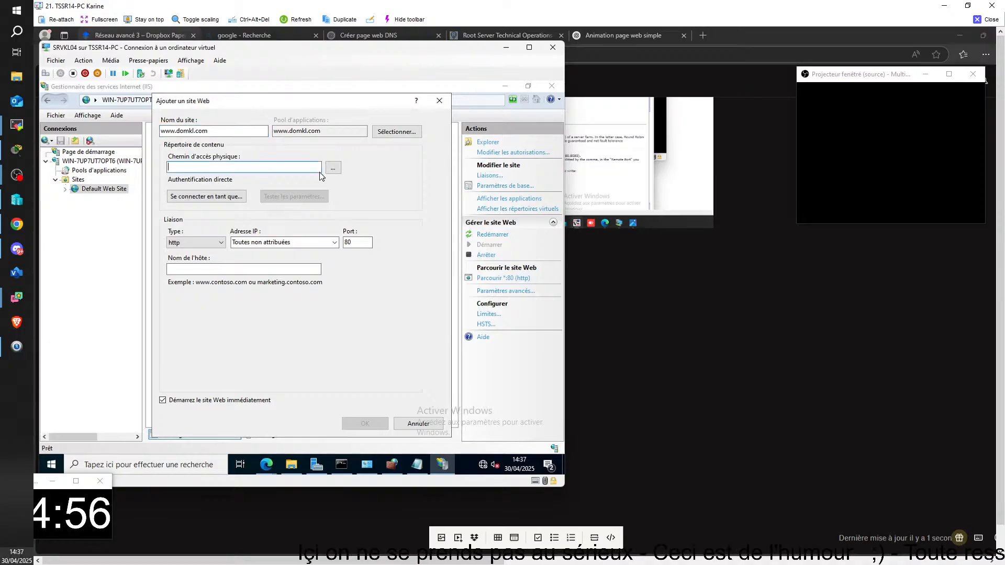
pyautogui.click(333, 167)
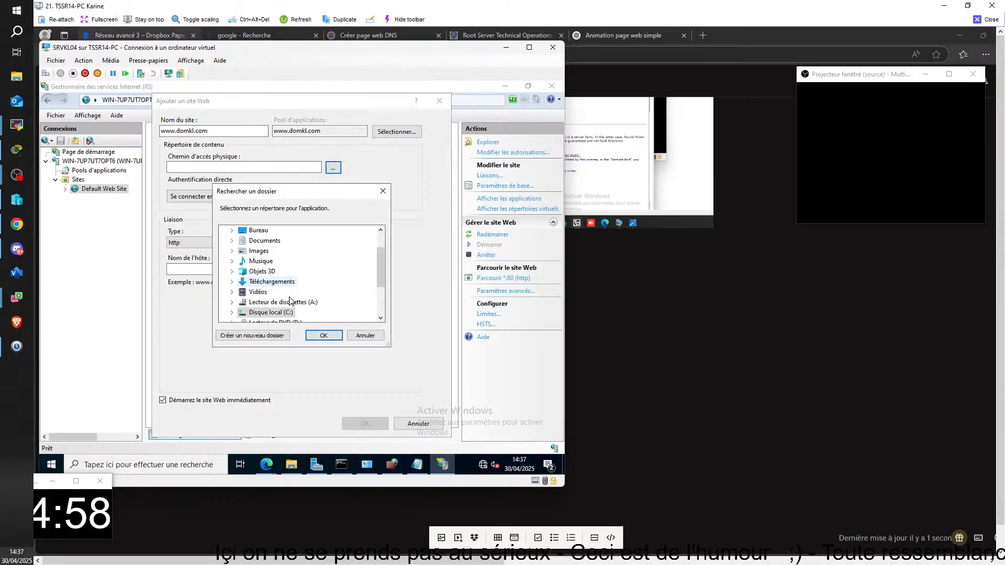
pyautogui.scroll(-1, 285, 298)
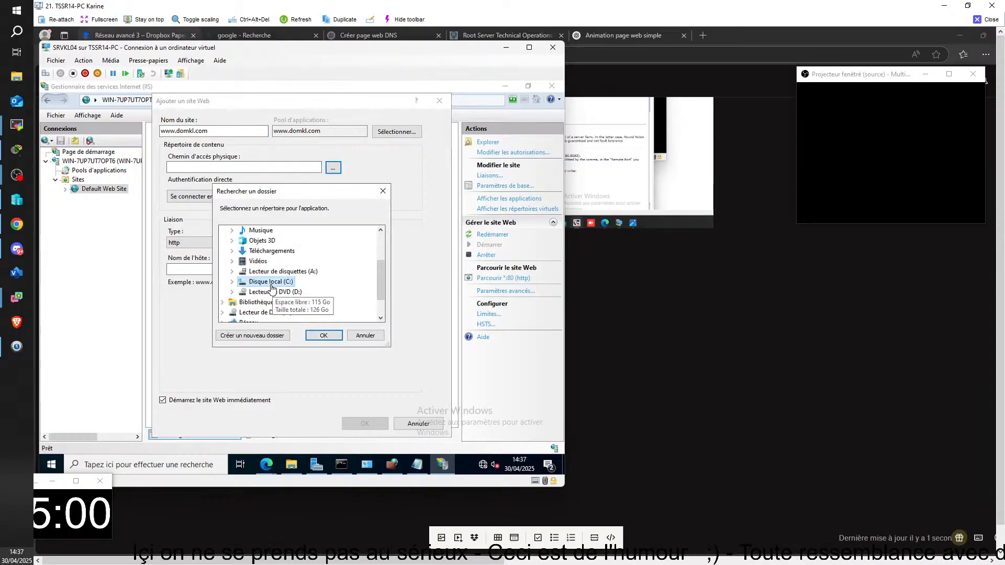
pyautogui.doubleClick(271, 282)
pyautogui.doubleClick(269, 250)
pyautogui.click(287, 303)
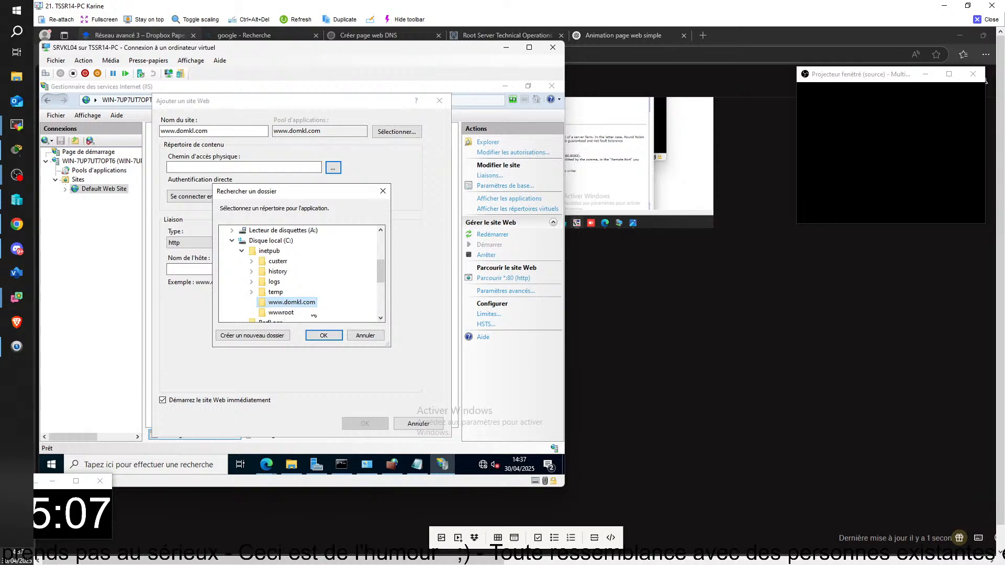
pyautogui.click(323, 335)
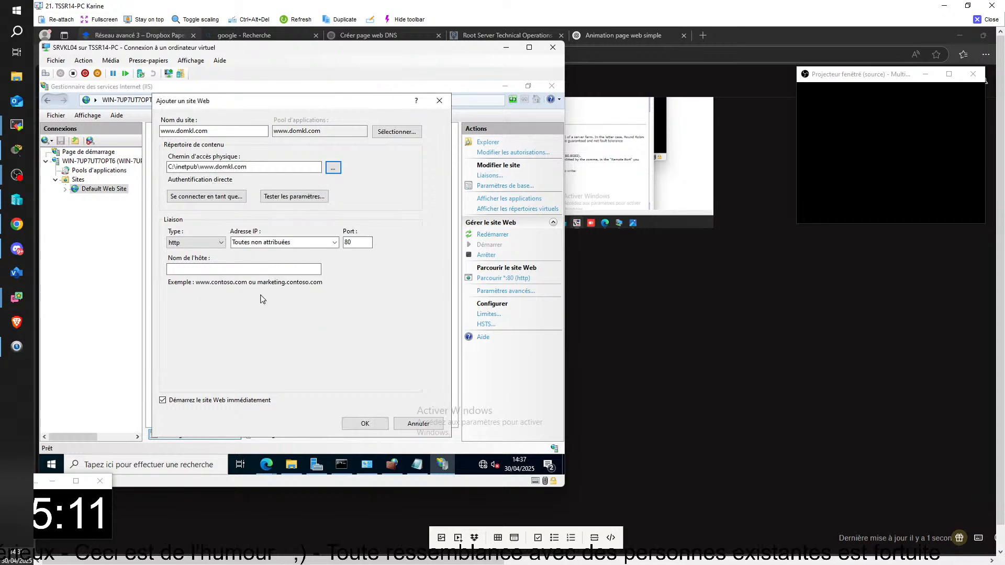
pyautogui.click(259, 269)
pyautogui.write('w')
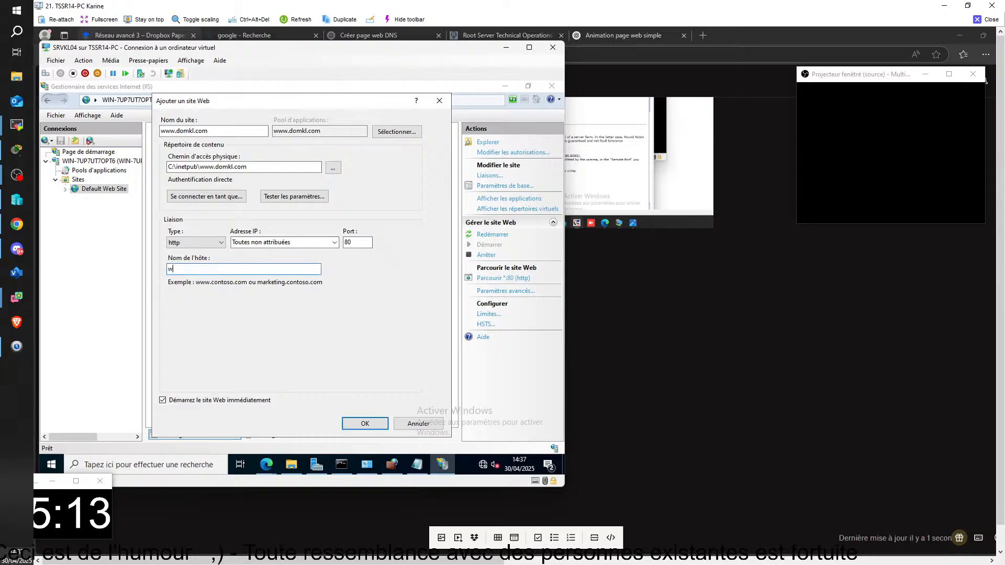
pyautogui.write('ww.')
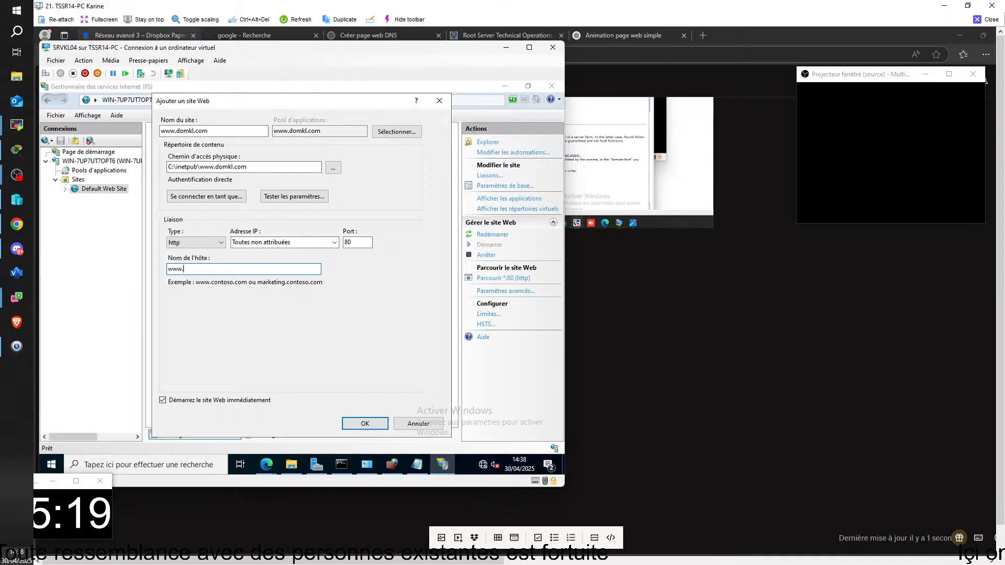
pyautogui.write('domkl.')
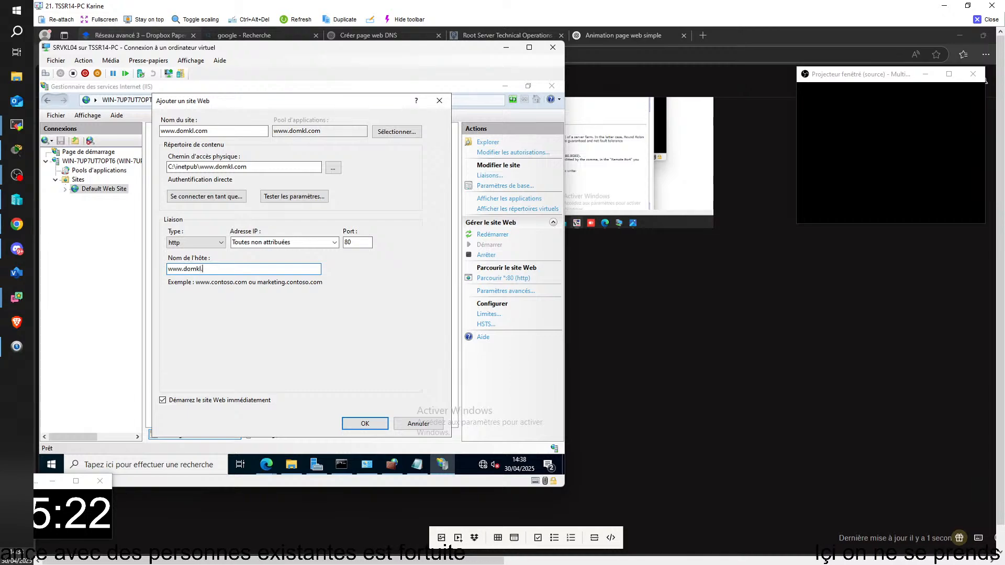
pyautogui.write('com')
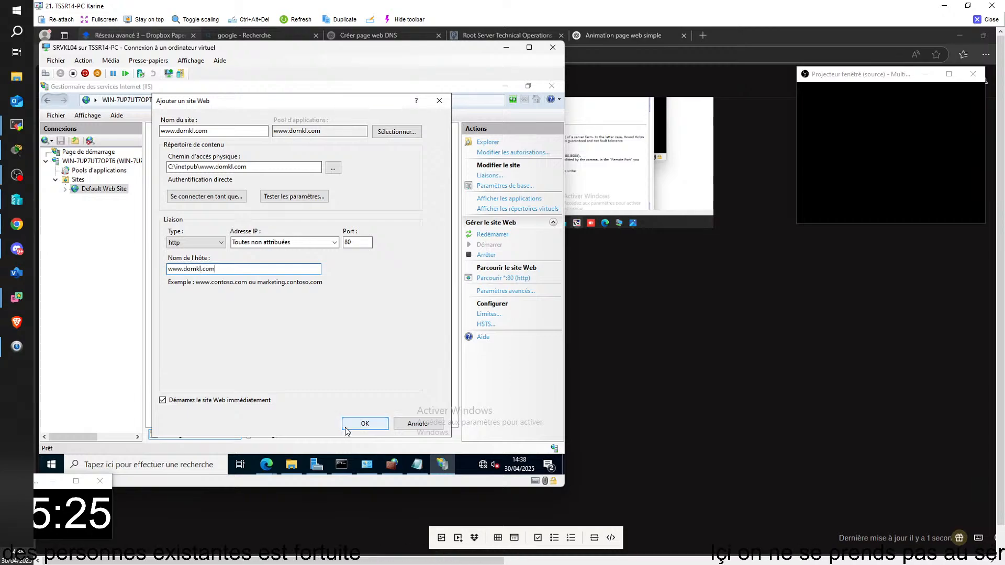
pyautogui.click(365, 424)
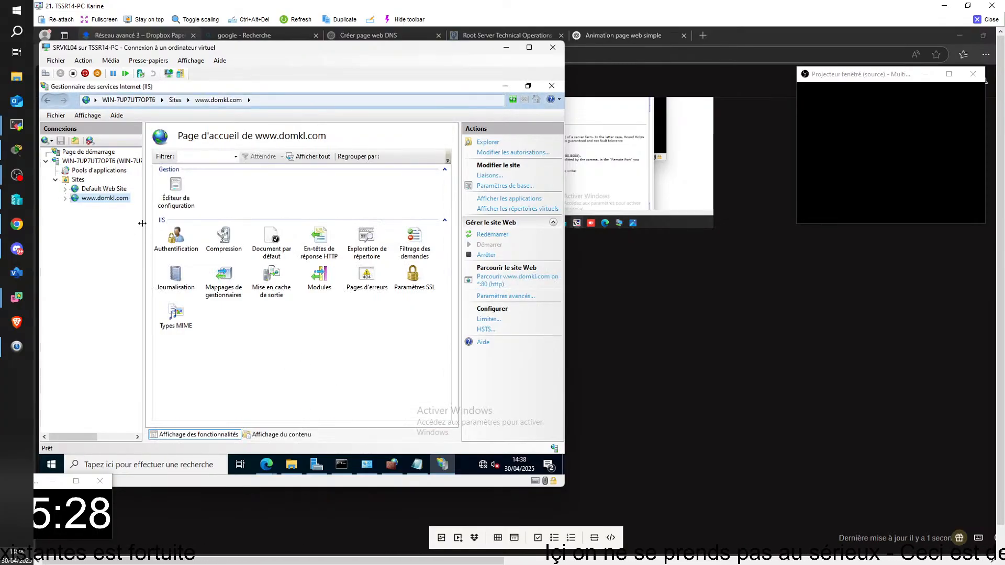
pyautogui.click(505, 87)
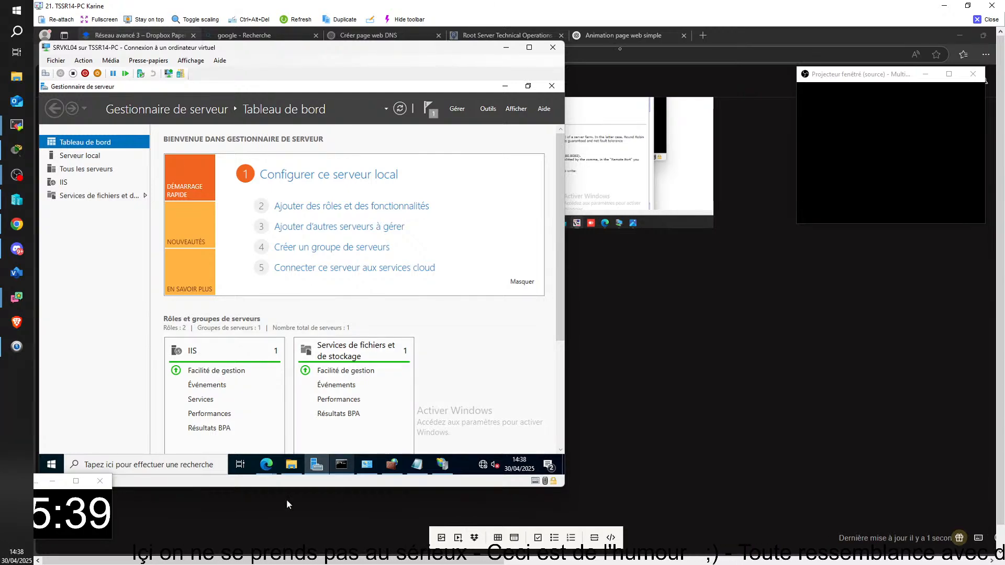
# Switch from the TSSR14-PC remote session to TSSR05-PC and check the domdb.com and domdb.fr pages in CLIDB01's browser
pyautogui.click(979, 20)
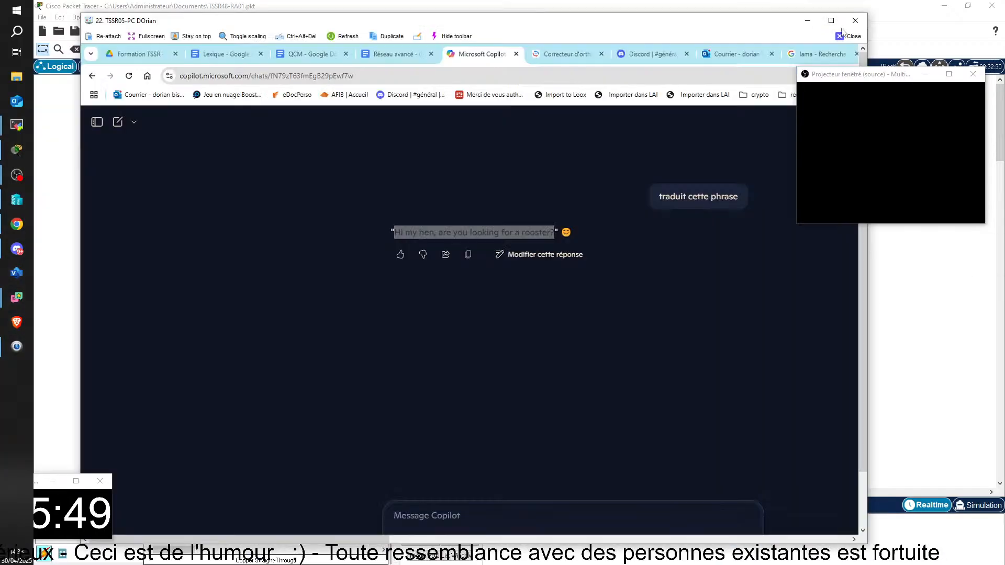
pyautogui.click(831, 19)
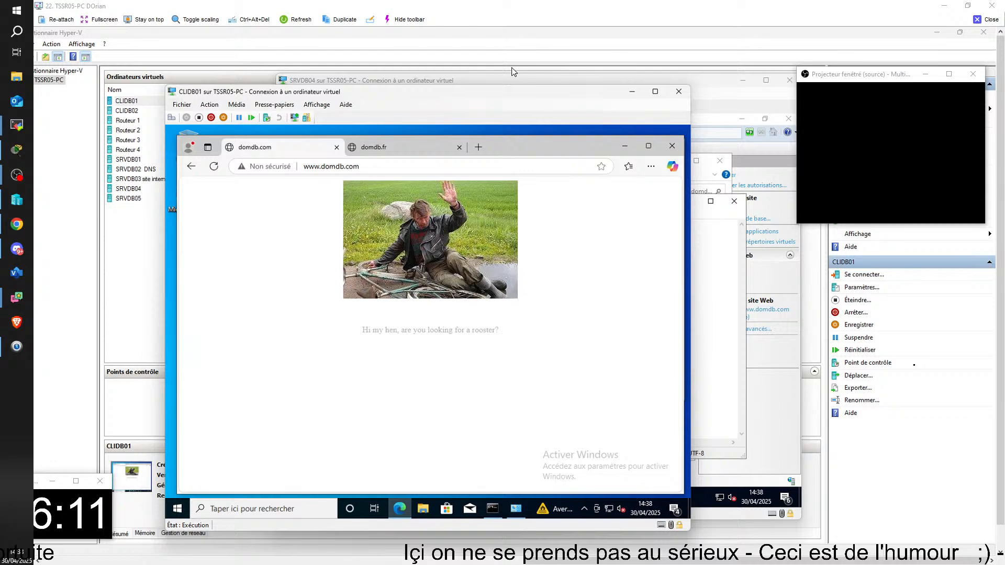
pyautogui.hotkey('ctrl', 'Tab')
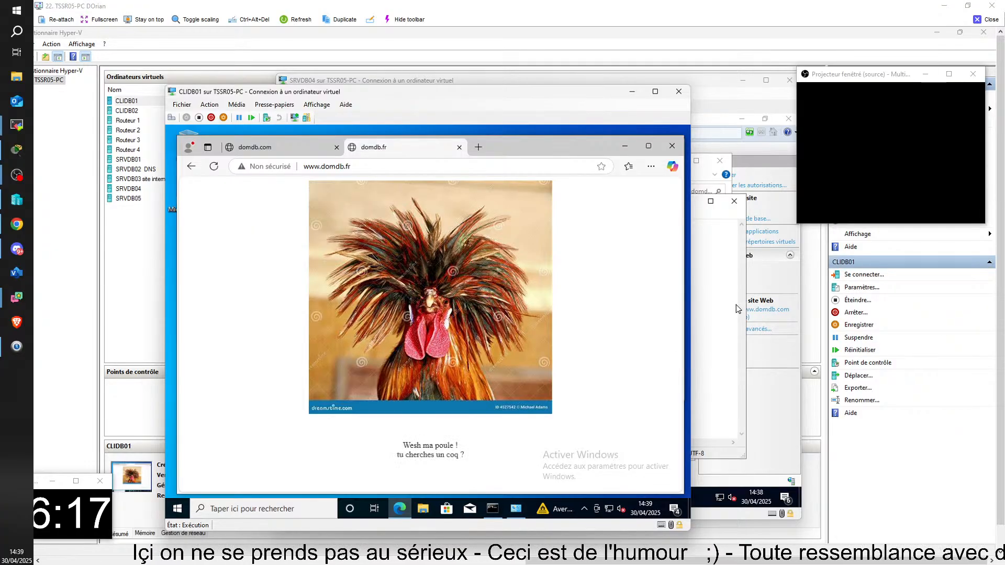
pyautogui.click(987, 19)
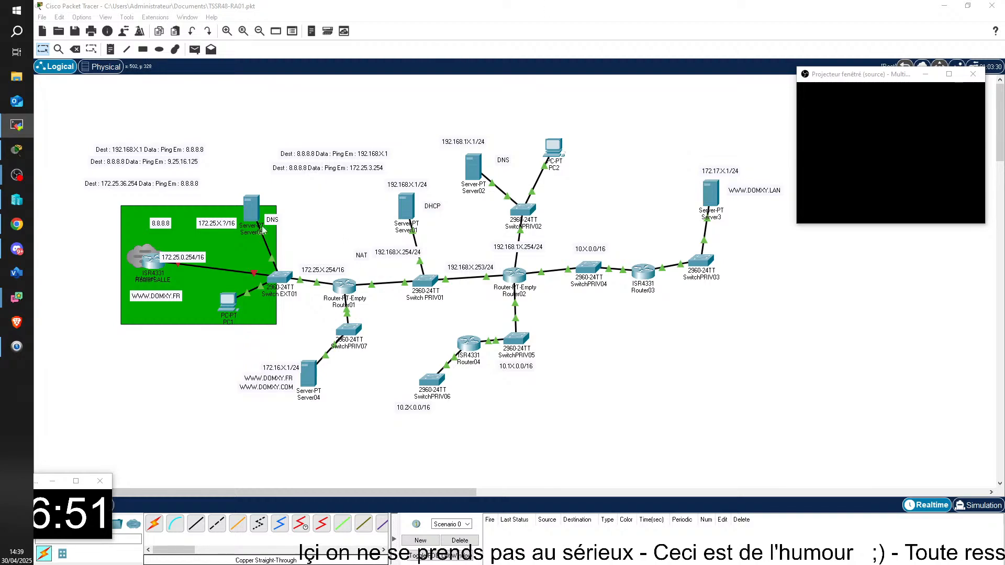
# Nudge PC1 slightly within the green area of the network diagram, and reopen the TSSR05-PC remote session maximized
pyautogui.moveTo(228, 305); pyautogui.dragTo(223, 300)
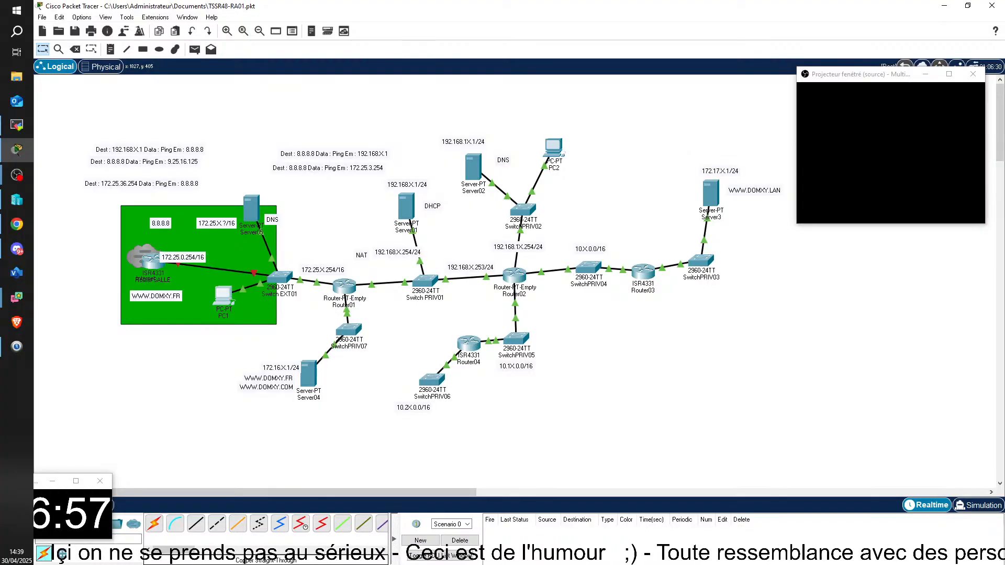
pyautogui.hotkey('alt', 'Tab')
pyautogui.moveTo(1004, 293); pyautogui.dragTo(251, 307)
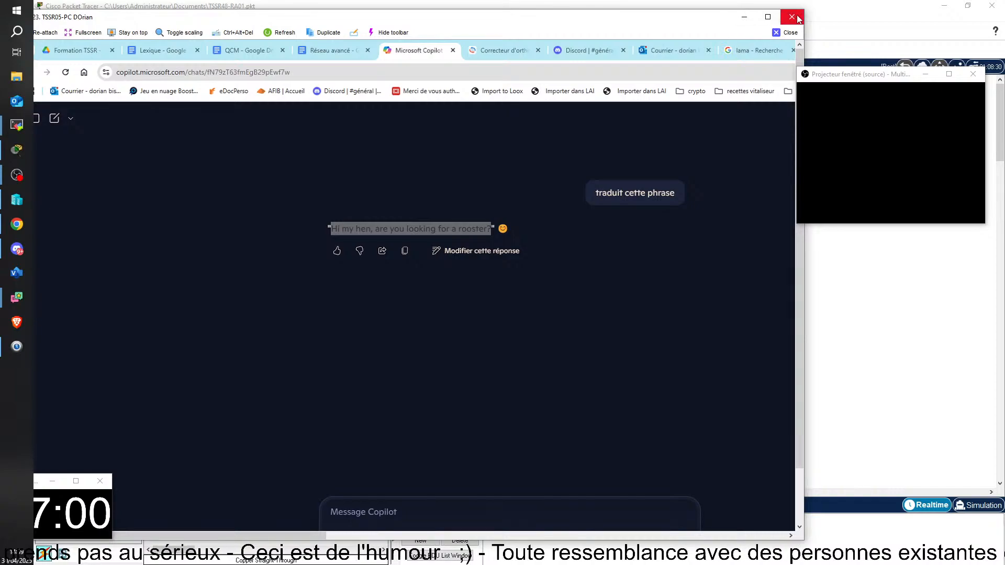
pyautogui.click(768, 17)
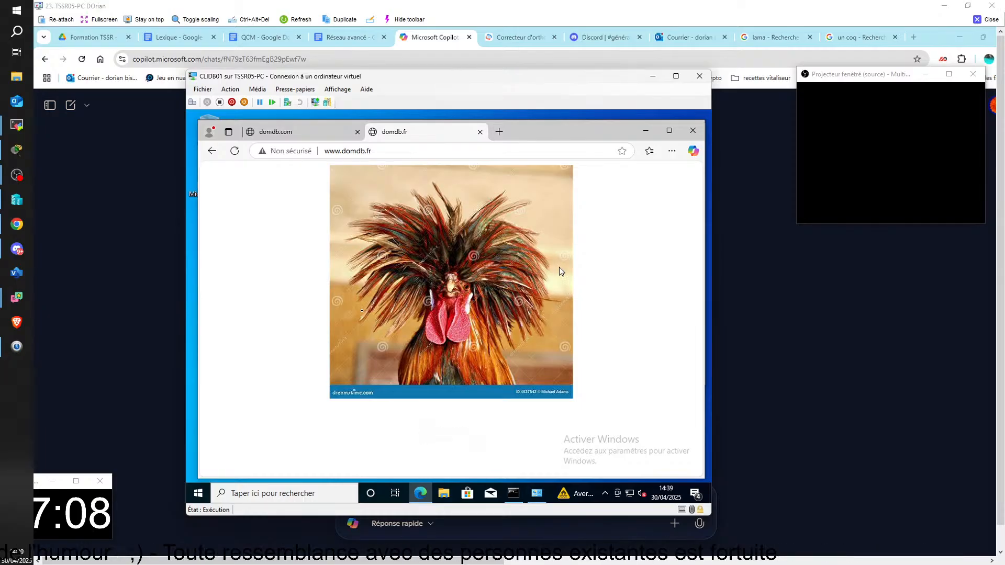
pyautogui.click(499, 133)
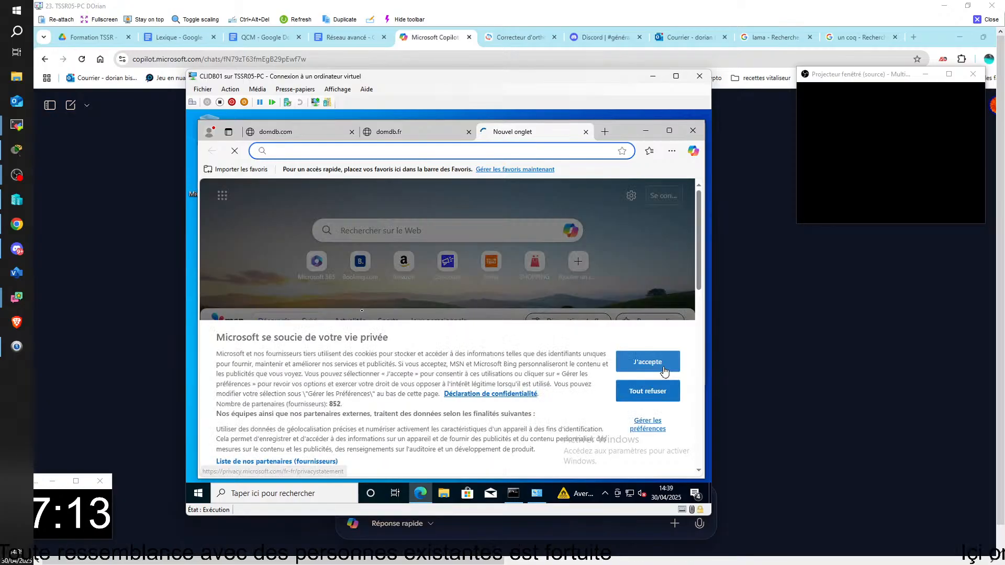
pyautogui.click(647, 361)
pyautogui.click(313, 152)
pyautogui.write('http:')
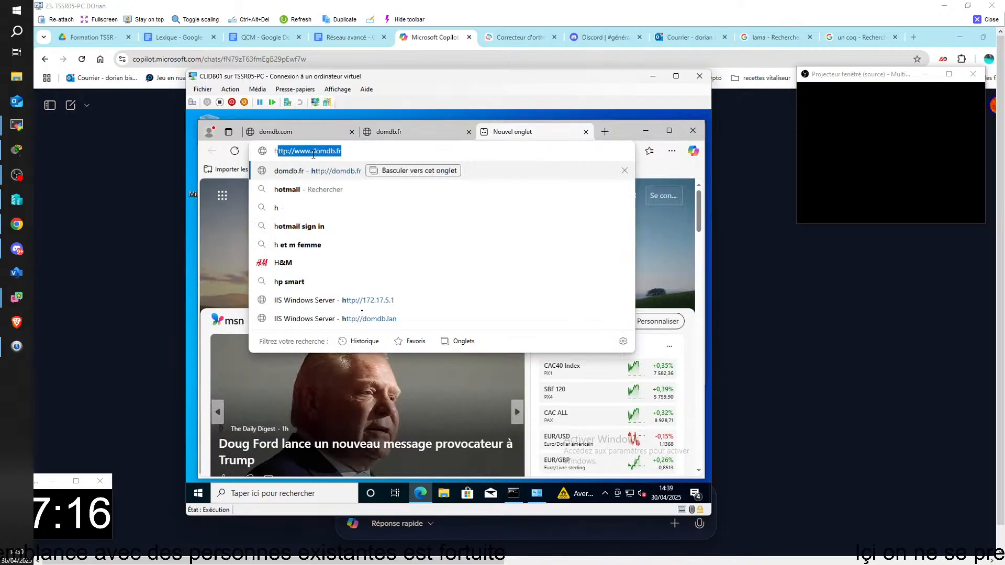
pyautogui.write('//')
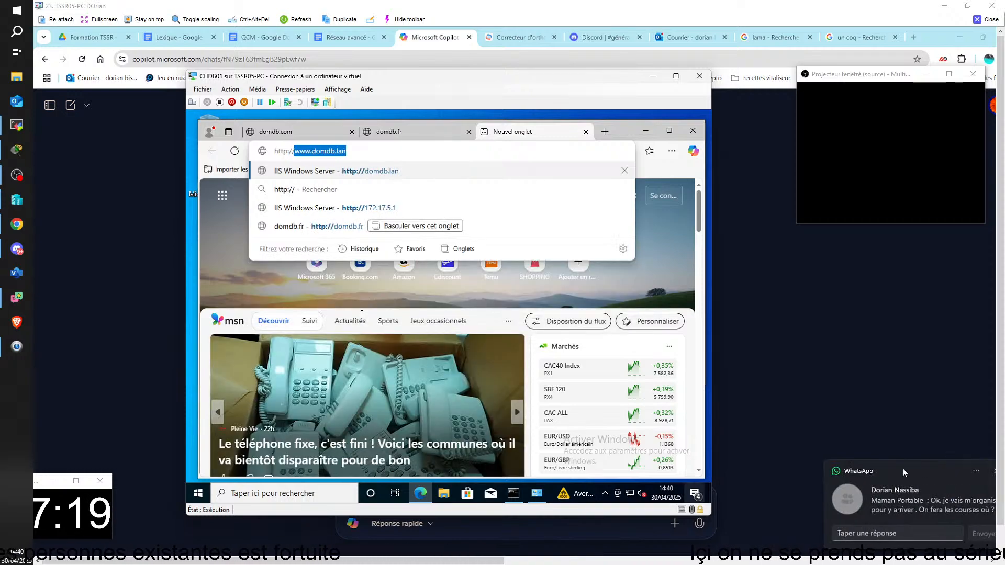
pyautogui.click(994, 471)
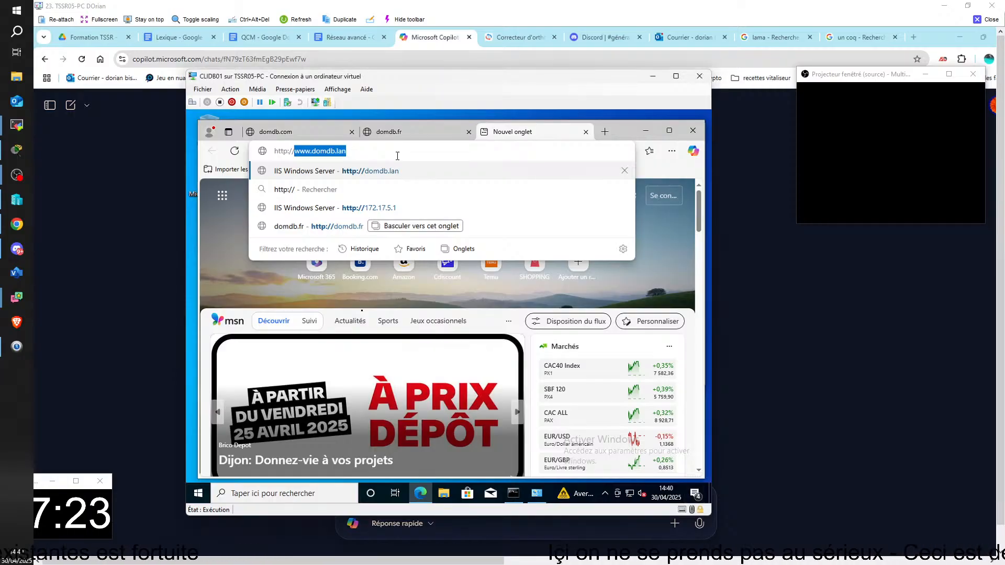
pyautogui.write('www')
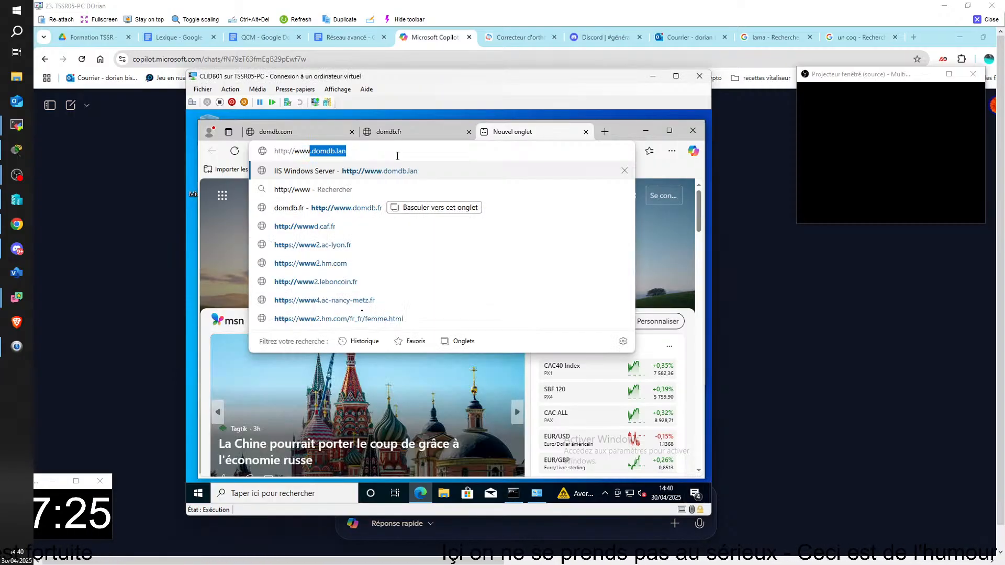
pyautogui.write('.dom')
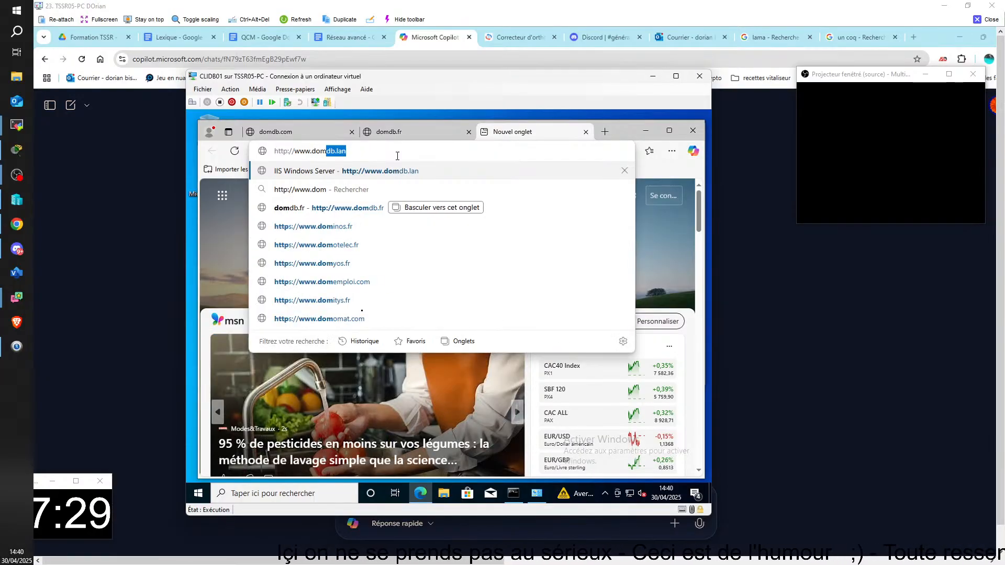
pyautogui.write('jp.fr')
pyautogui.press('Return')
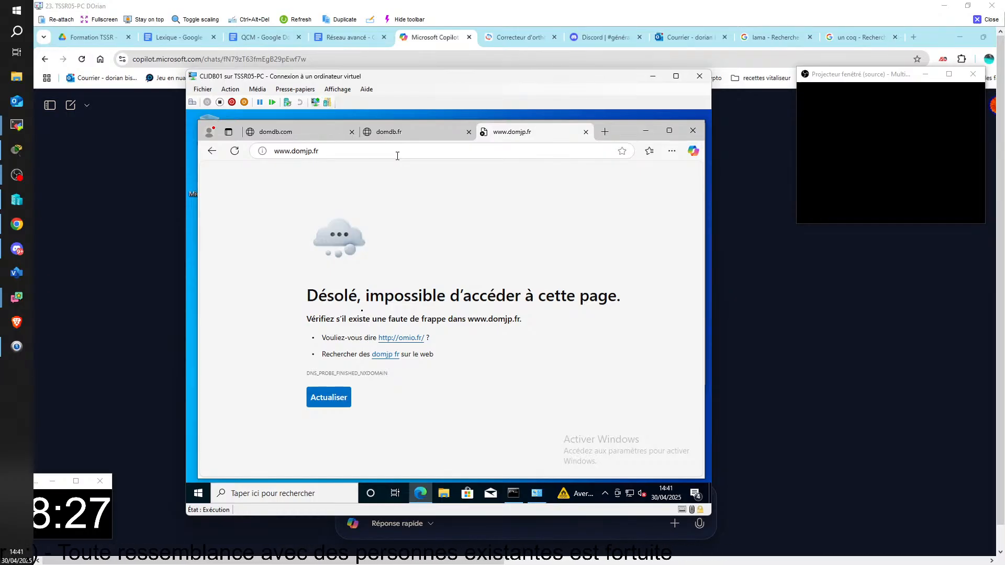
pyautogui.click(996, 20)
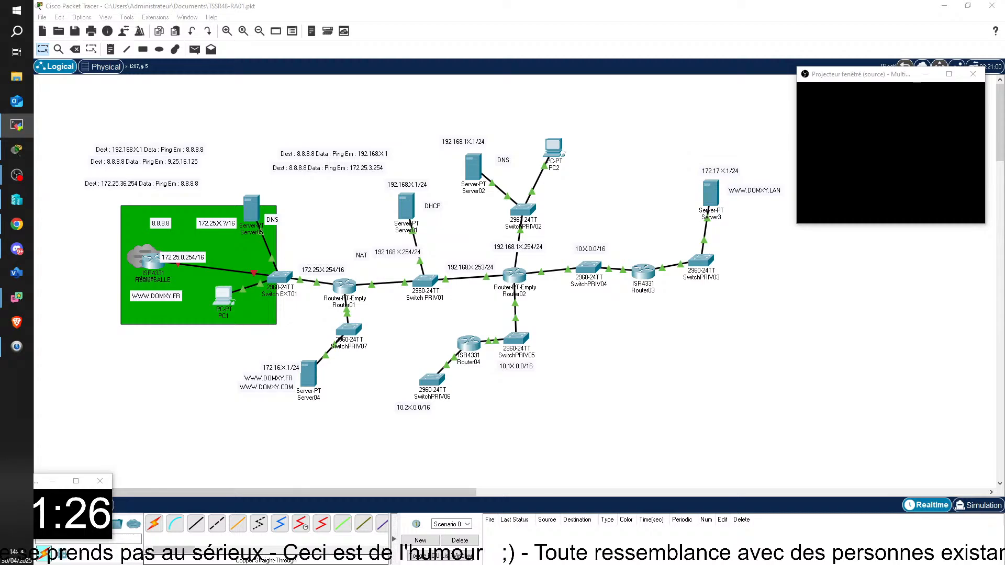
pyautogui.click(17, 125)
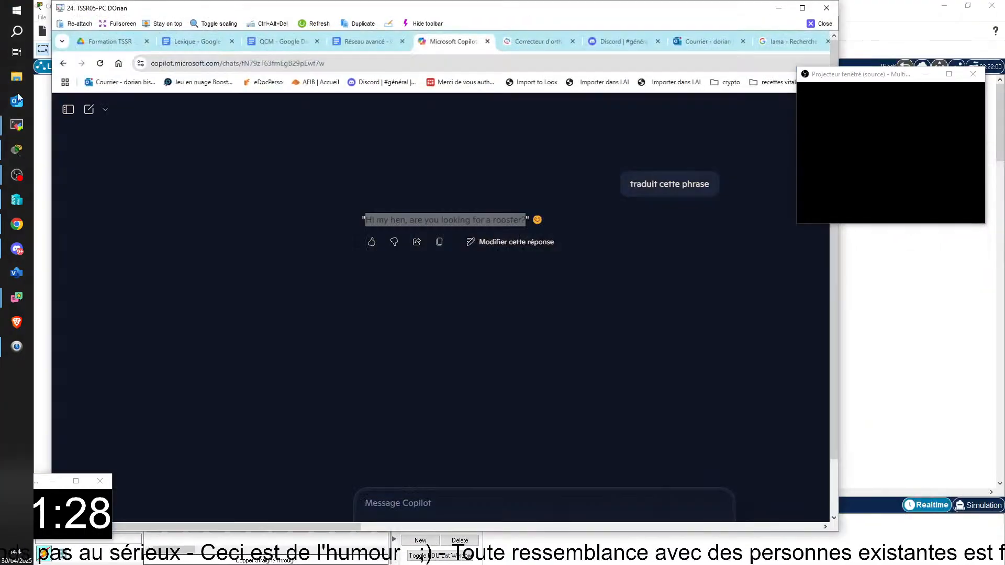
pyautogui.click(802, 8)
pyautogui.moveTo(279, 562); pyautogui.dragTo(317, 564)
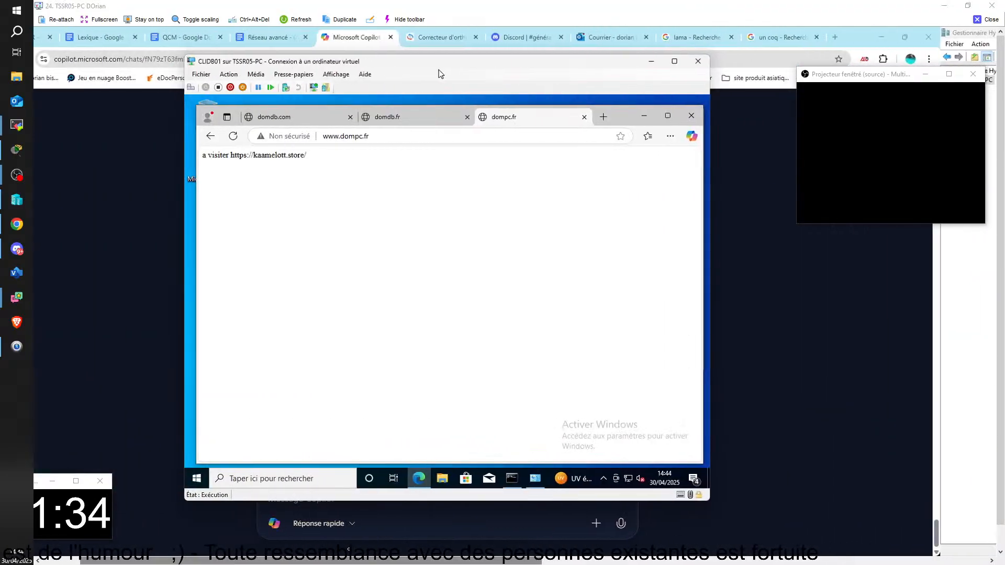
pyautogui.moveTo(460, 68)
pyautogui.mouseDown()
pyautogui.moveTo(455, 58)
pyautogui.moveTo(540, 62)
pyautogui.moveTo(451, 57)
pyautogui.moveTo(504, 57)
pyautogui.moveTo(470, 54)
pyautogui.moveTo(473, 69)
pyautogui.mouseUp()
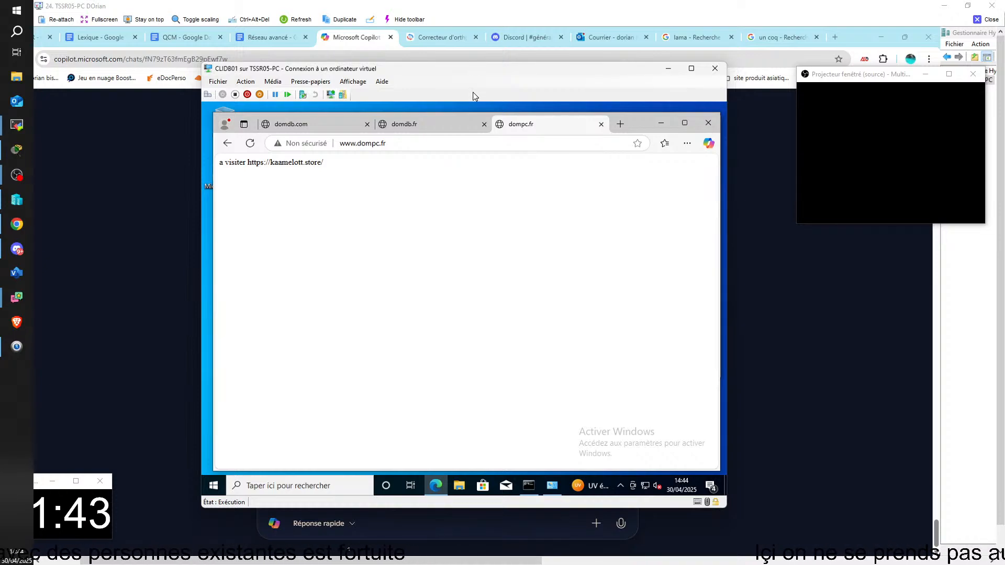
pyautogui.click(388, 146)
pyautogui.click(410, 148)
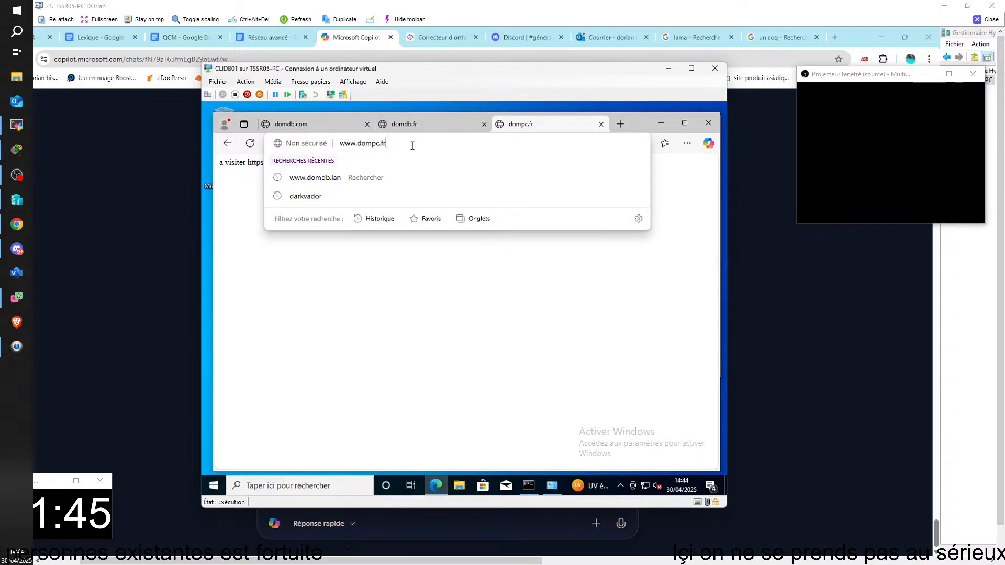
pyautogui.press('BackSpace')
pyautogui.press('BackSpace')
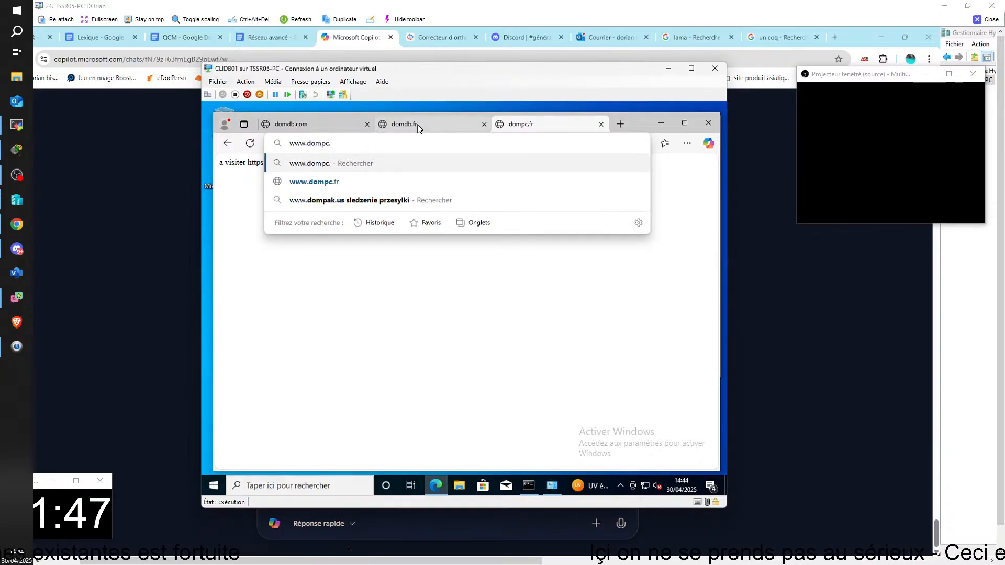
pyautogui.write('com')
pyautogui.press('Return')
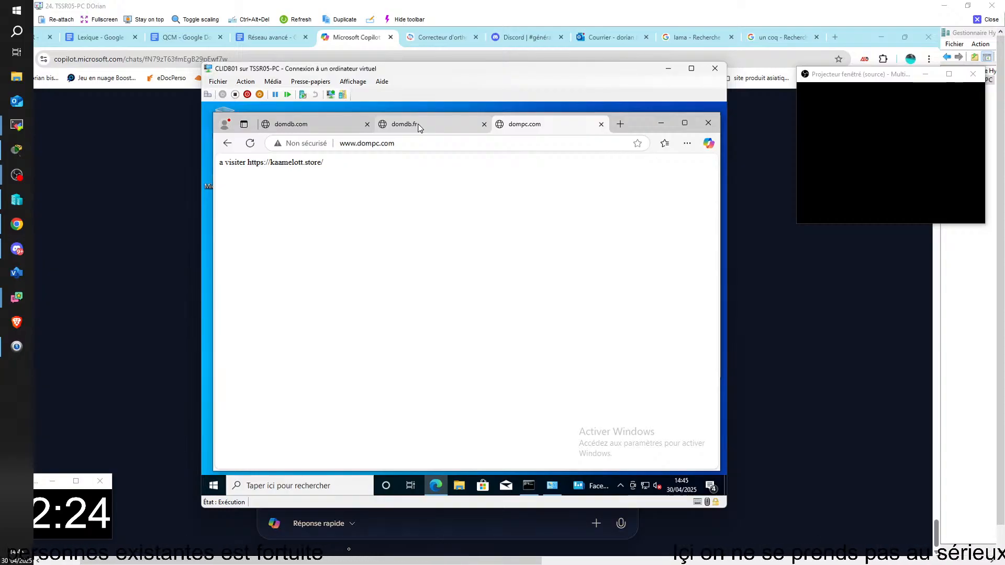
# Check the IPv4 and DNS server settings of CLIDB01's Ethernet 2 adapter, and close the TSSR05-PC remote session
pyautogui.click(552, 486)
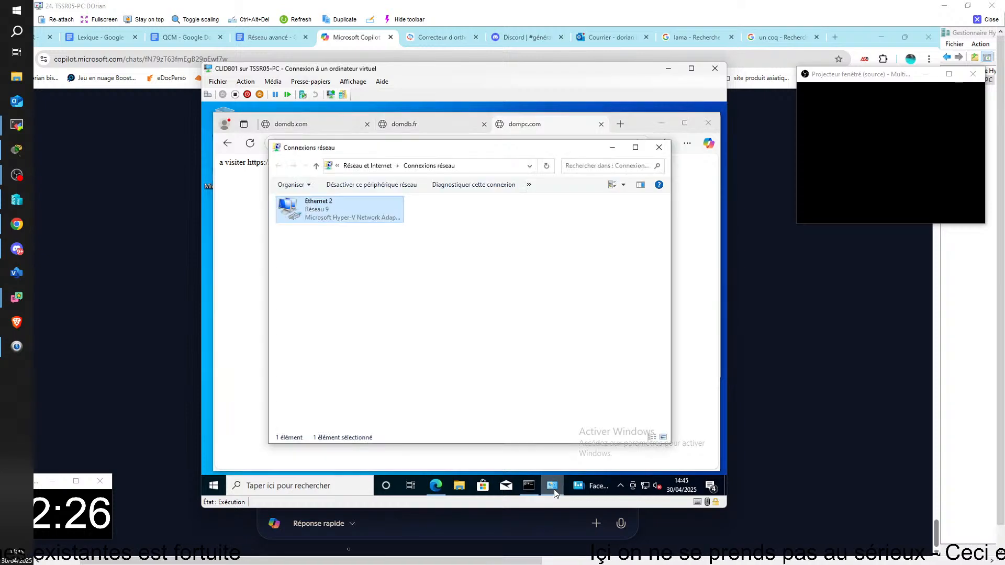
pyautogui.rightClick(317, 212)
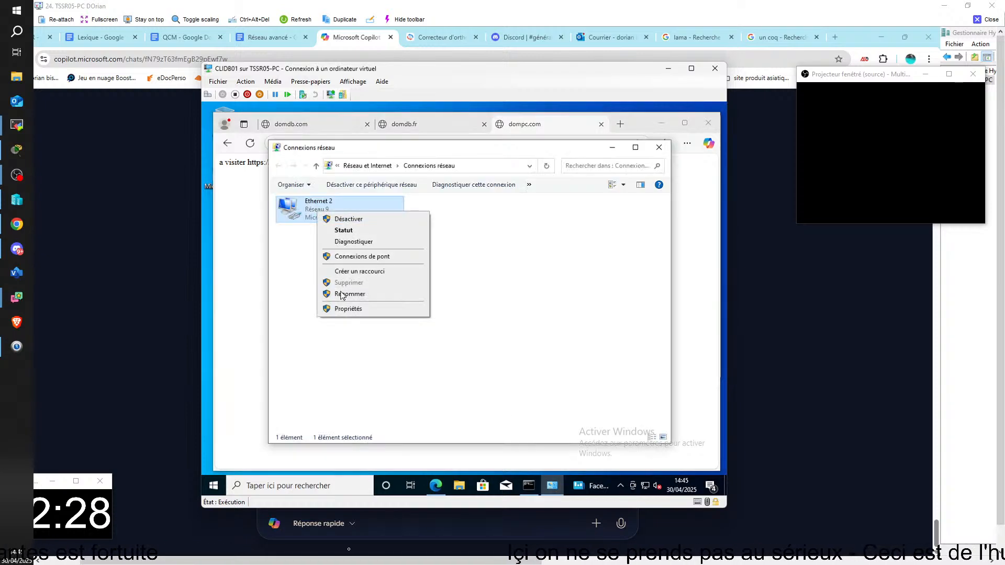
pyautogui.click(348, 308)
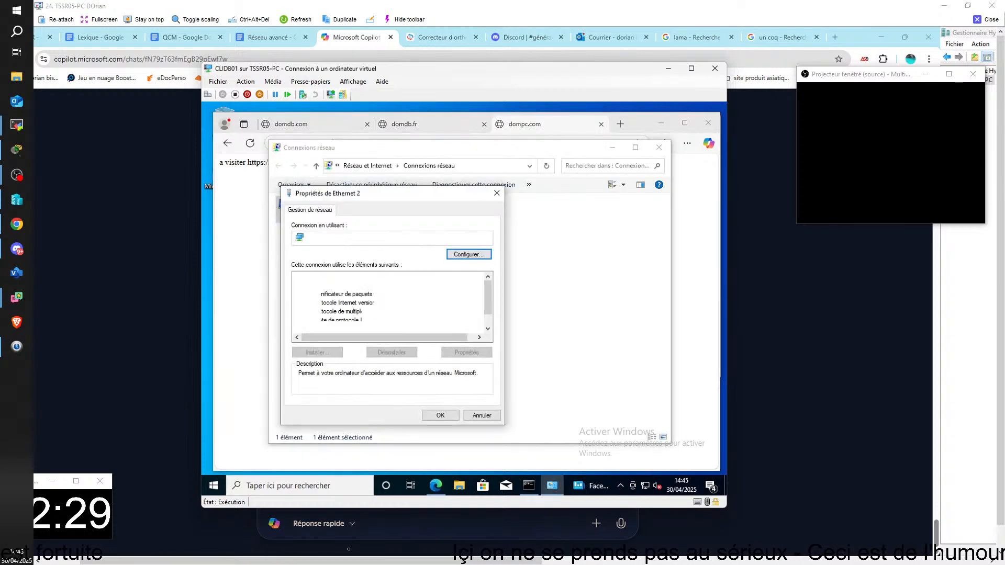
pyautogui.doubleClick(346, 303)
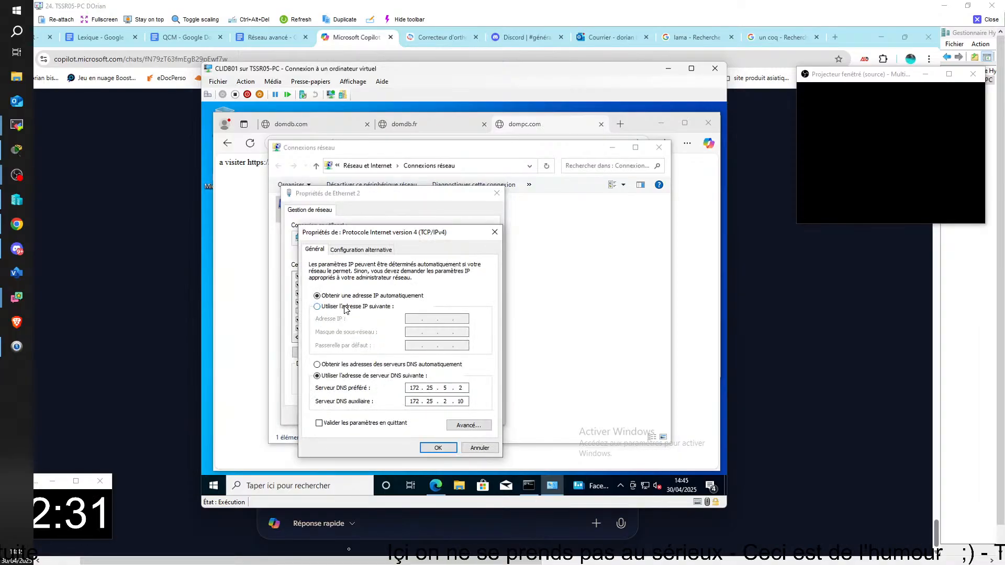
pyautogui.click(438, 448)
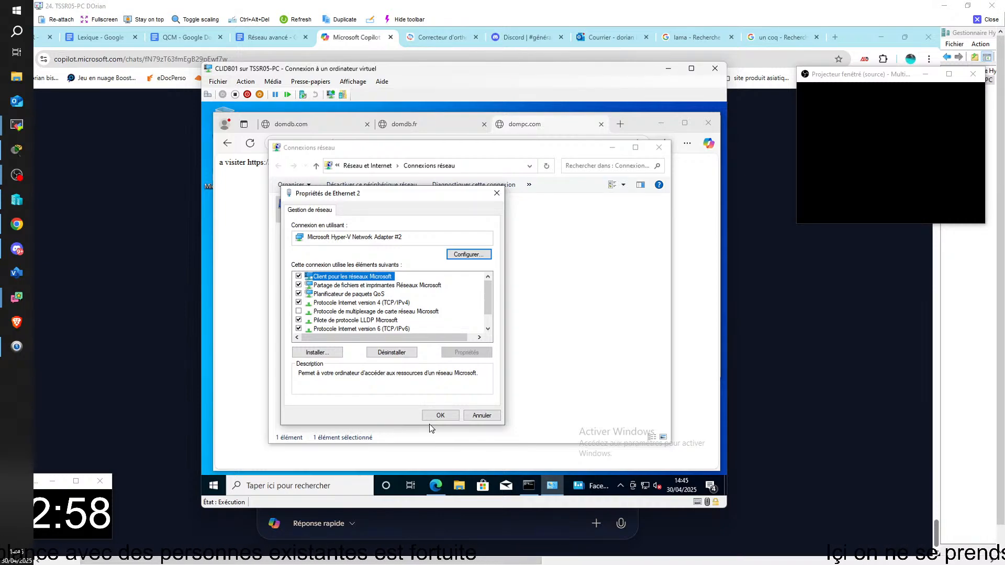
pyautogui.click(987, 19)
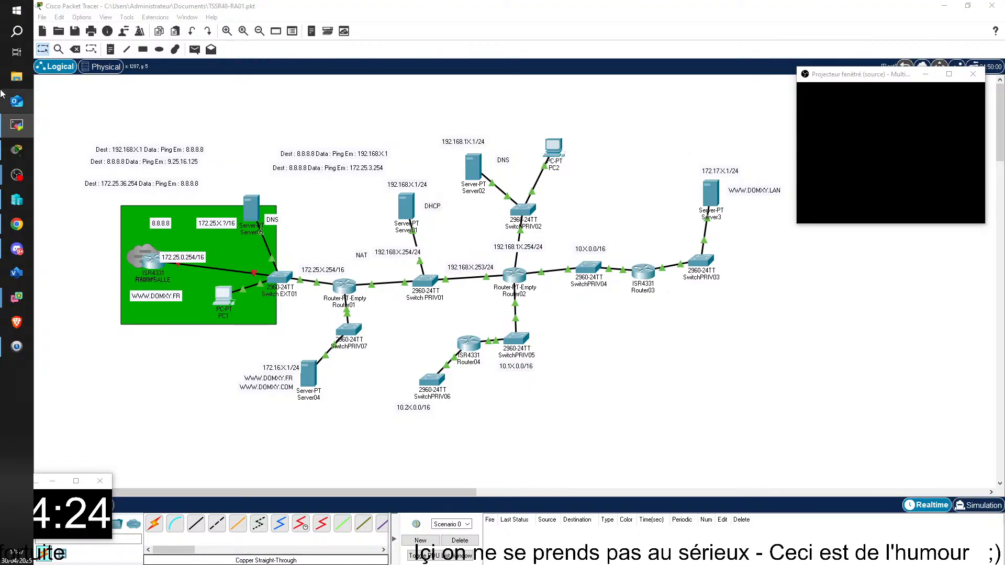
pyautogui.moveTo(1, 254)
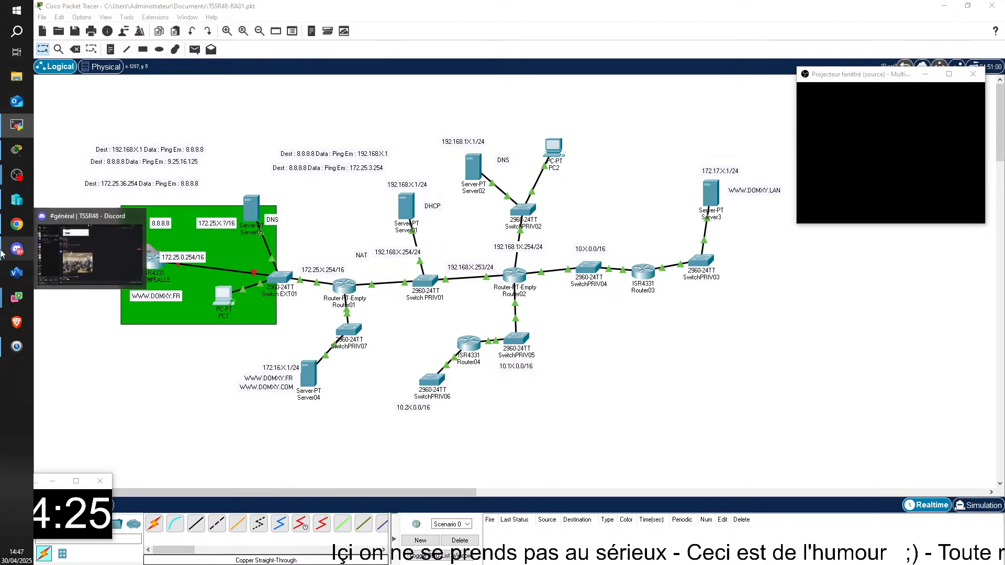
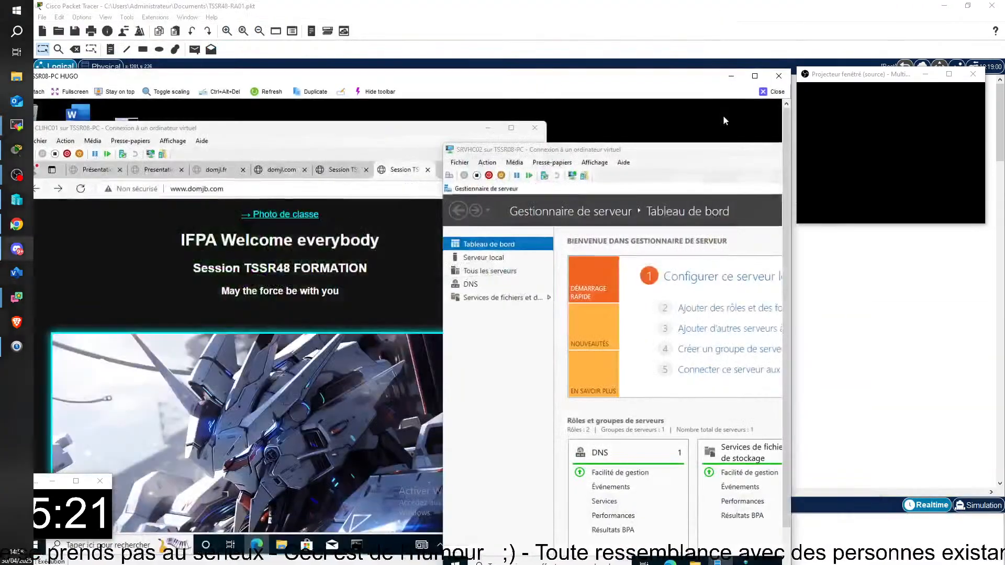
# Maximize the TSSR08-PC remote session and check the domjb.fr, domjl.com and domjl.fr pages in CLIHC01's browser
pyautogui.click(754, 76)
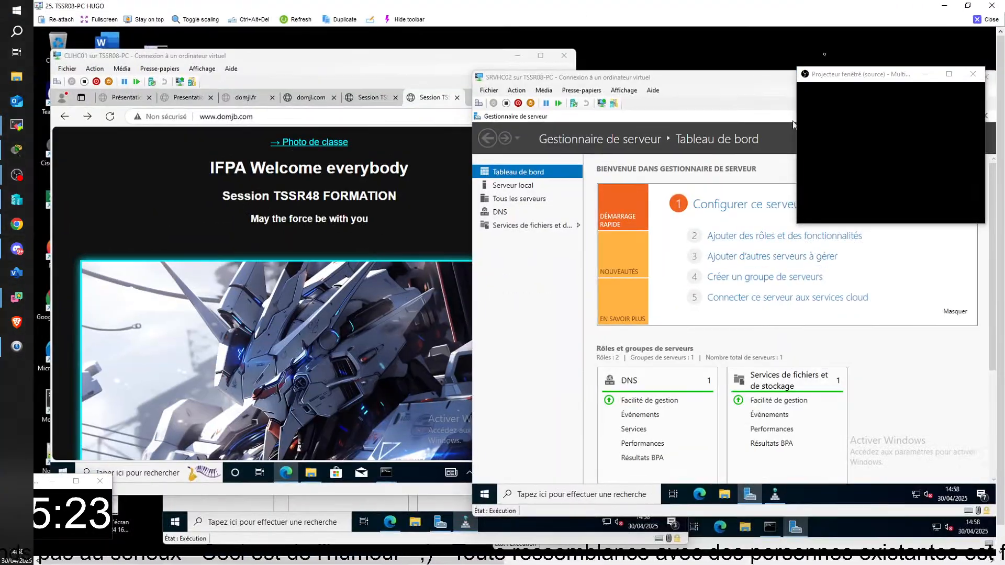
pyautogui.click(275, 65)
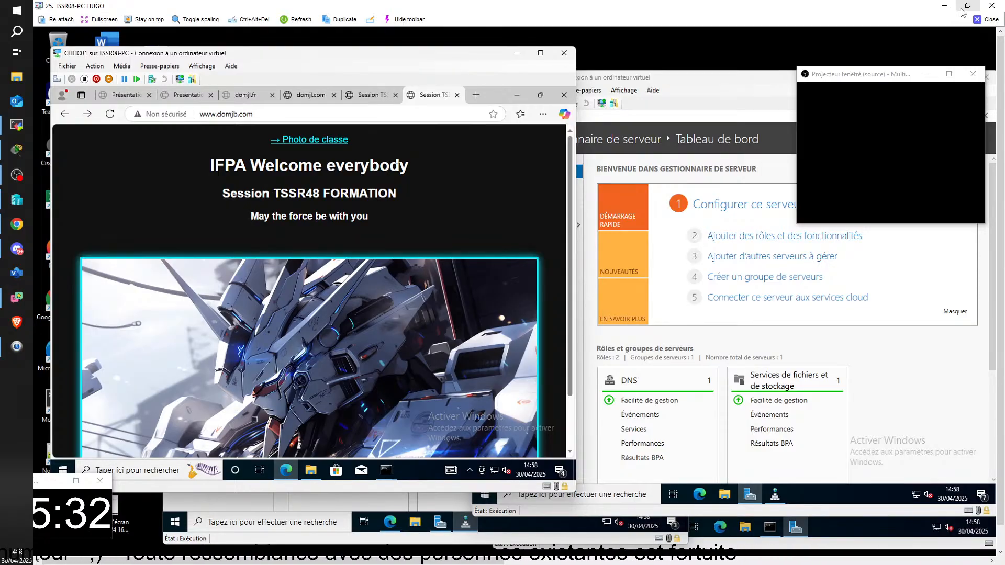
pyautogui.click(369, 99)
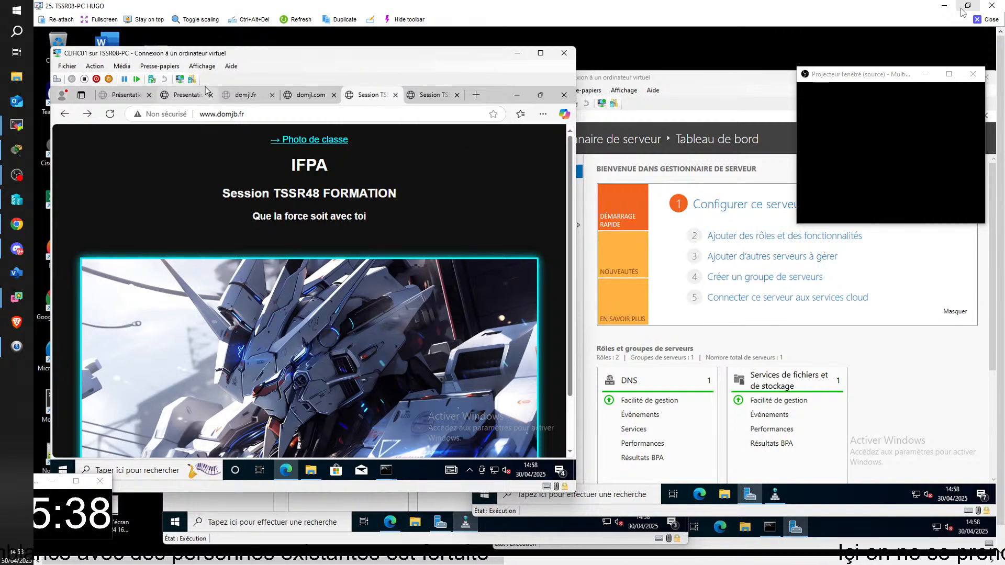
pyautogui.click(315, 99)
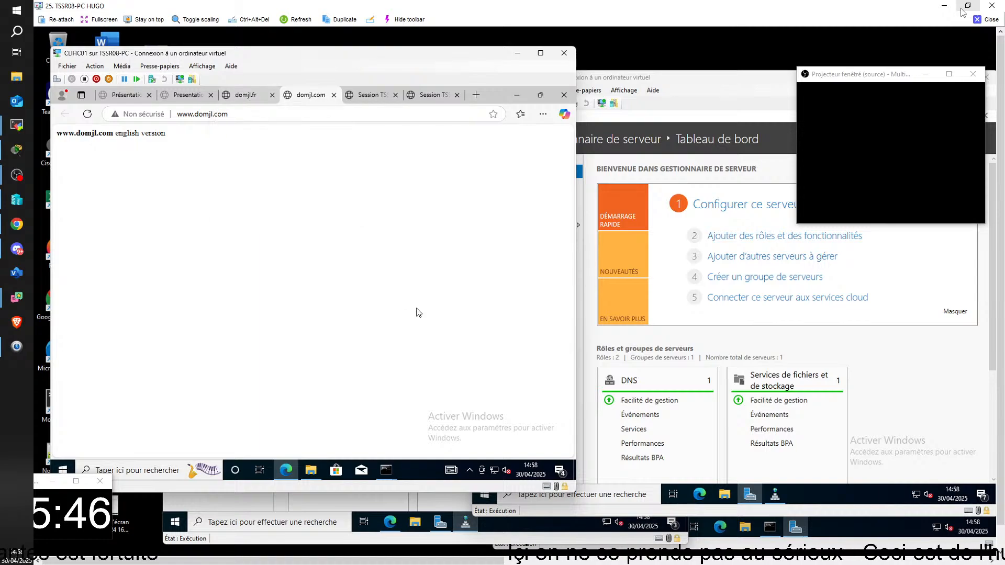
pyautogui.click(256, 103)
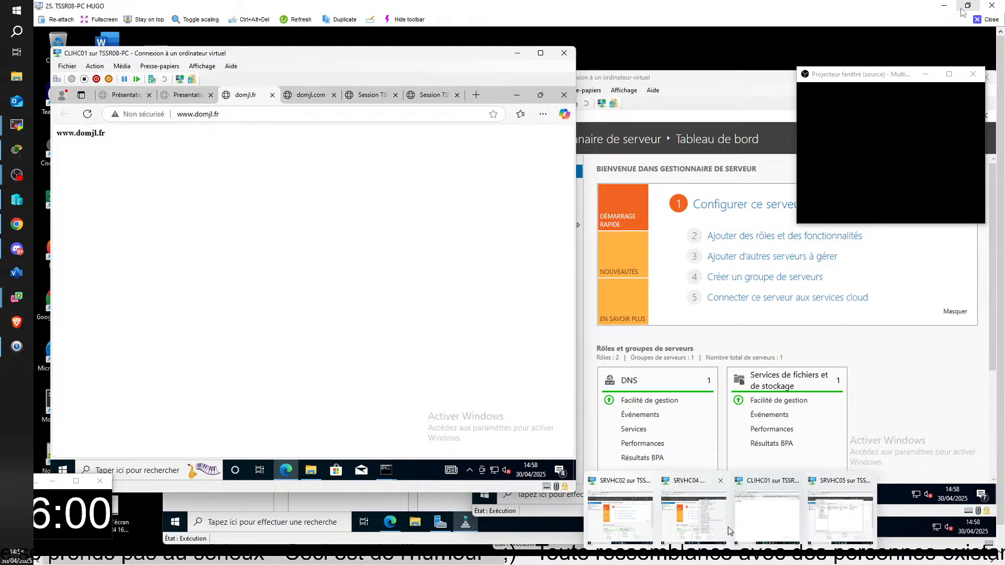
# Start a new conditional forwarder in SRVHC05's DNS Manager with master server IP address 172.25.9.10, and close the TSSR08-PC remote session
pyautogui.click(835, 522)
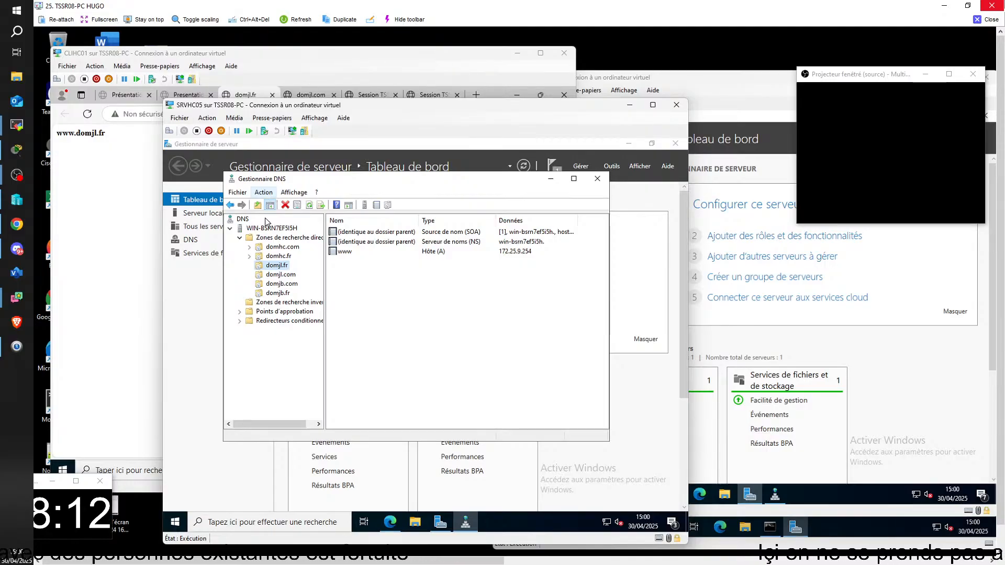
pyautogui.click(277, 320)
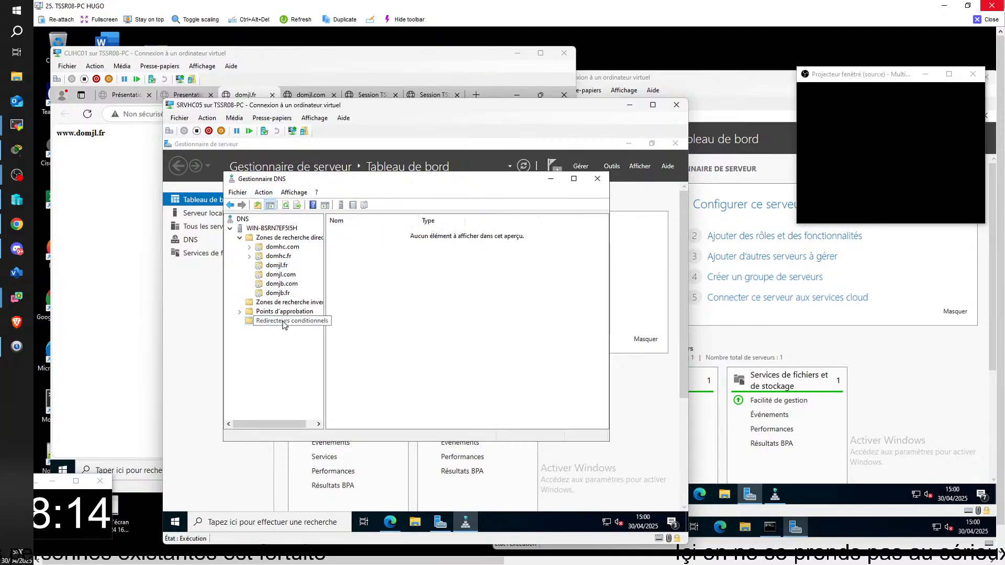
pyautogui.rightClick(287, 321)
pyautogui.click(315, 330)
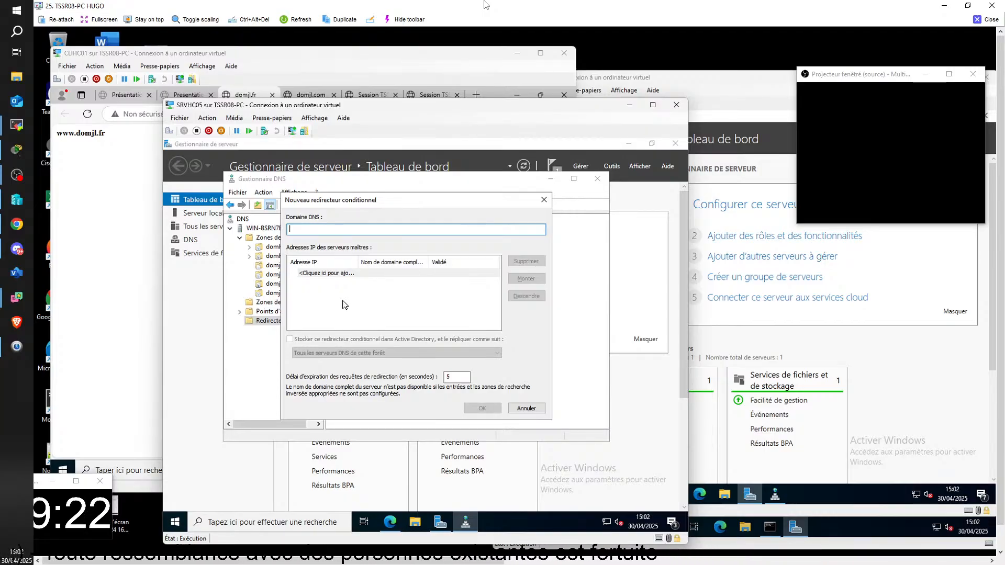
pyautogui.click(313, 272)
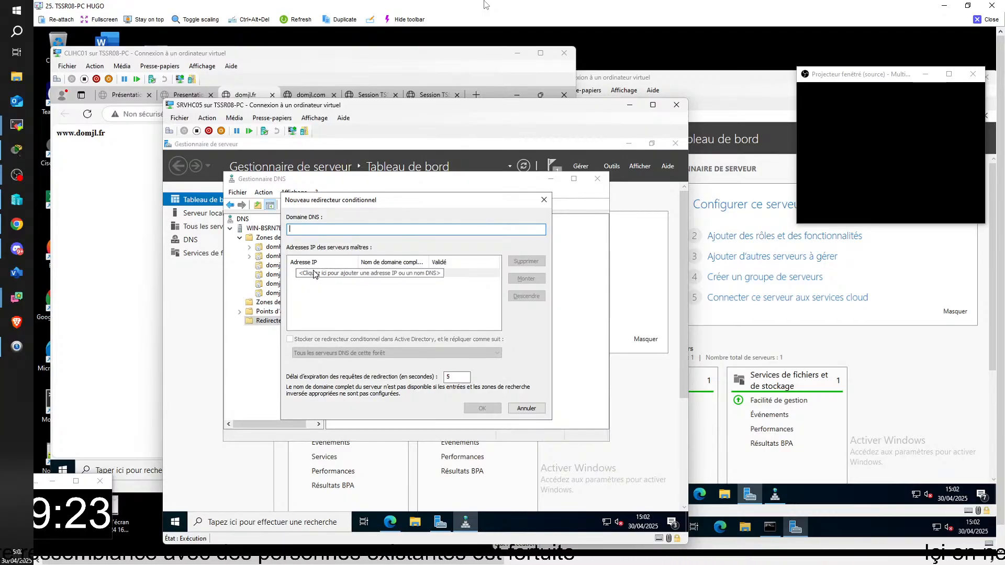
pyautogui.write('172.25')
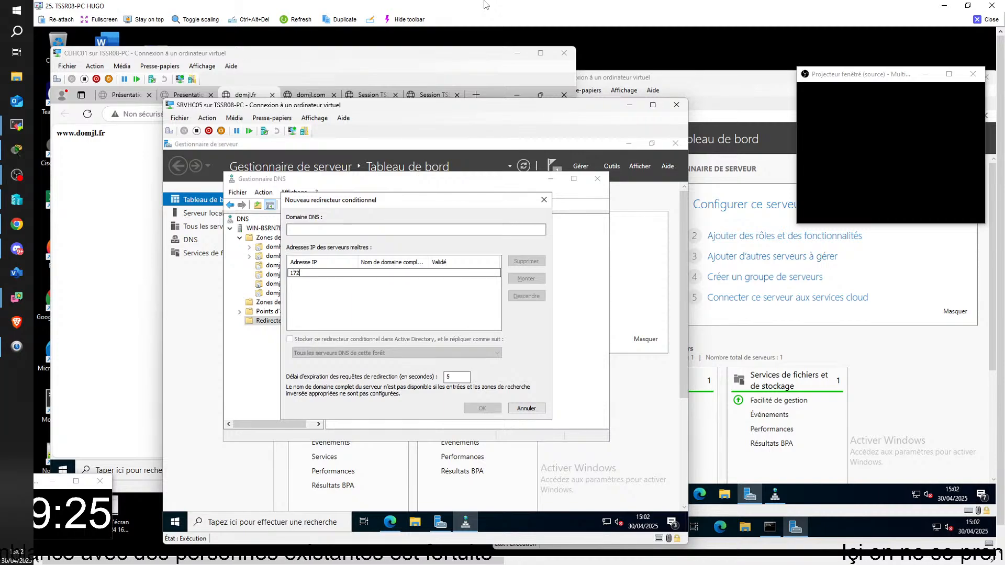
pyautogui.write('9.')
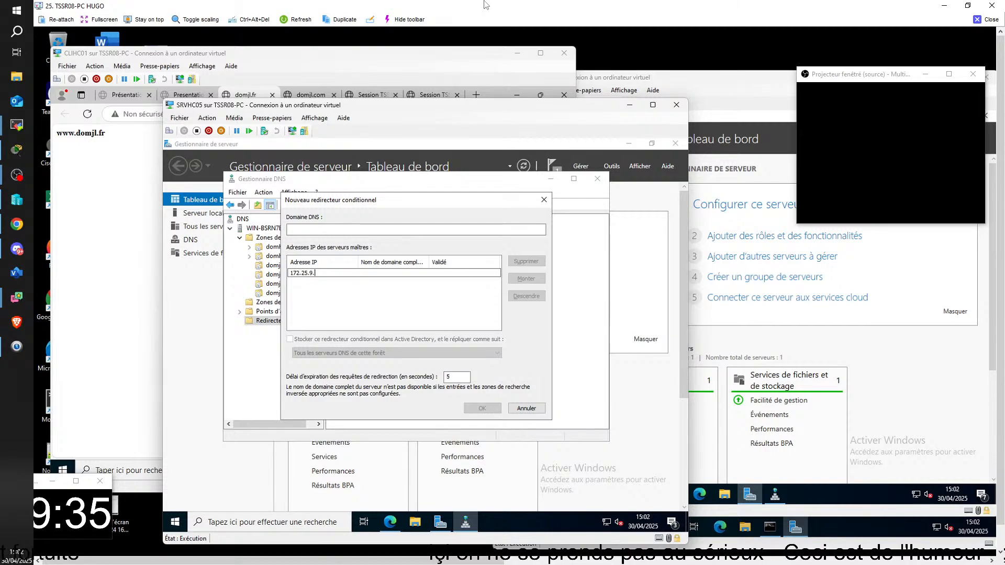
pyautogui.write('10')
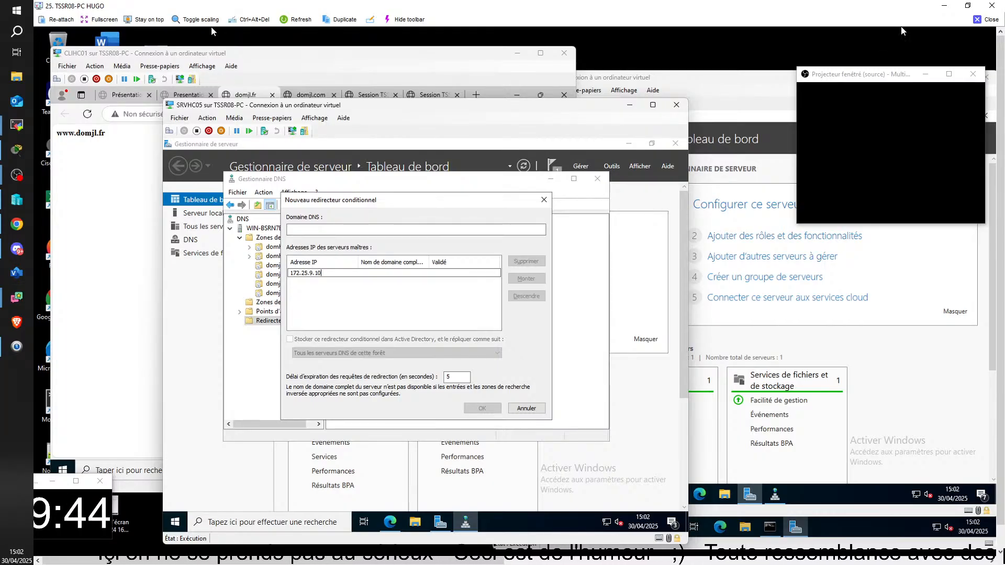
pyautogui.click(990, 19)
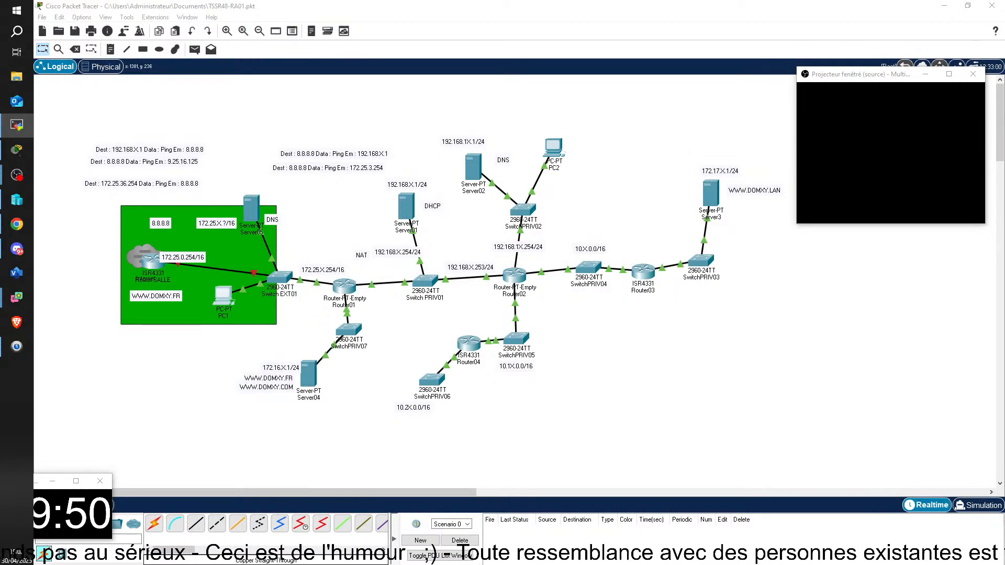
# Bring up the TSSR04-PC remote session maximized and reposition the SRVMC05 external DNS machine's window within it
pyautogui.moveTo(236, 560); pyautogui.dragTo(243, 8)
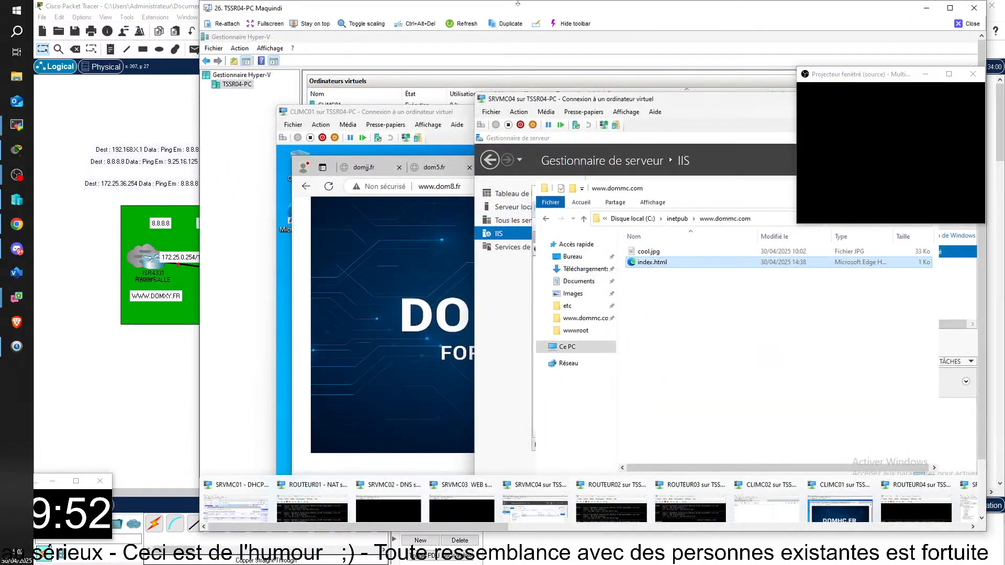
pyautogui.doubleClick(455, 10)
pyautogui.moveTo(669, 170); pyautogui.dragTo(690, 132)
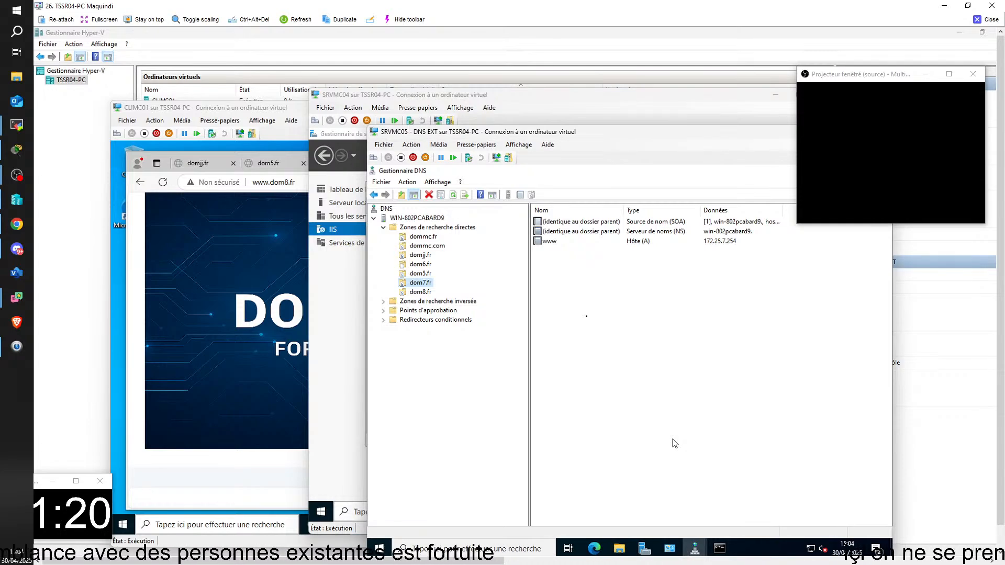
pyautogui.moveTo(620, 134); pyautogui.dragTo(646, 139)
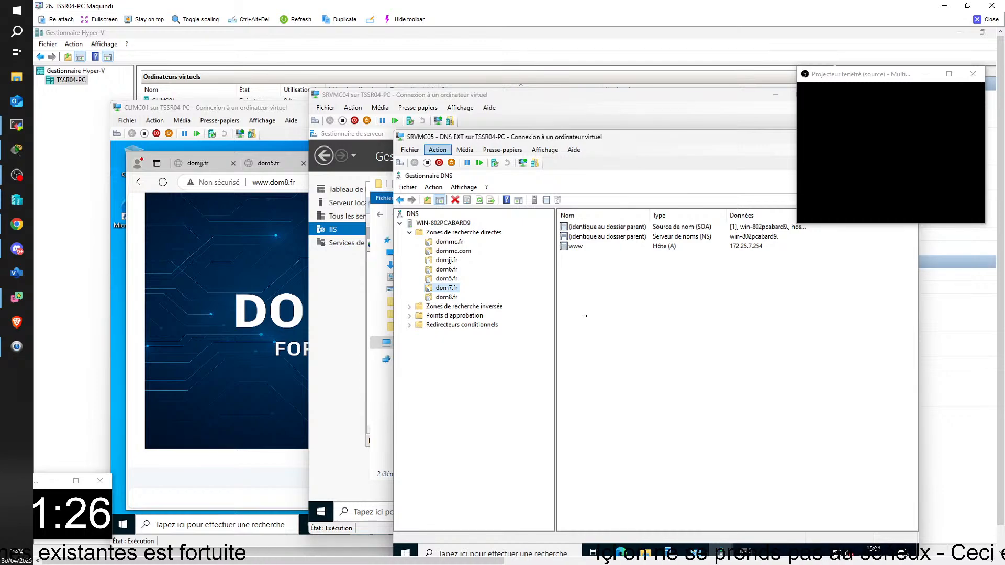
pyautogui.moveTo(271, 107); pyautogui.dragTo(273, 110)
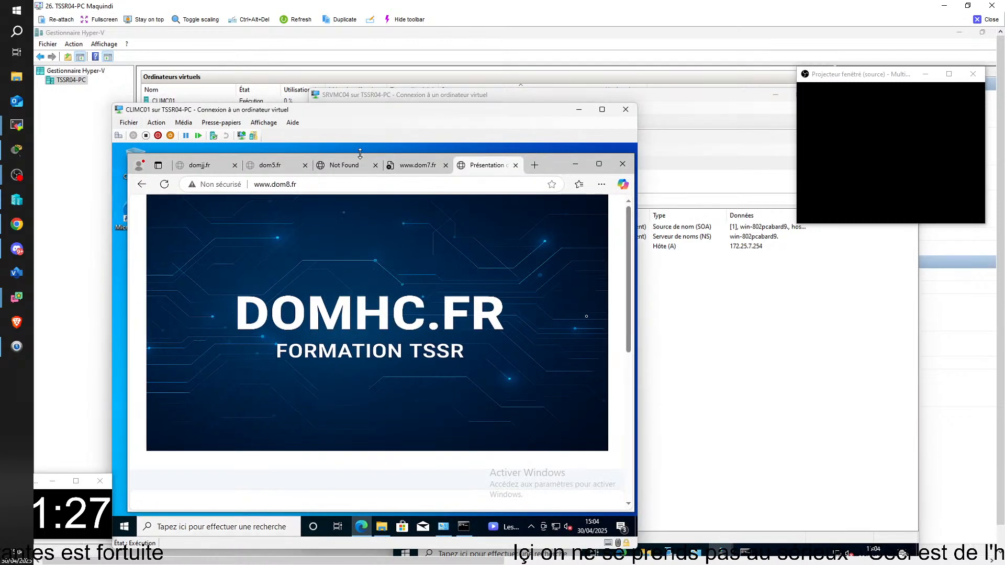
pyautogui.click(405, 168)
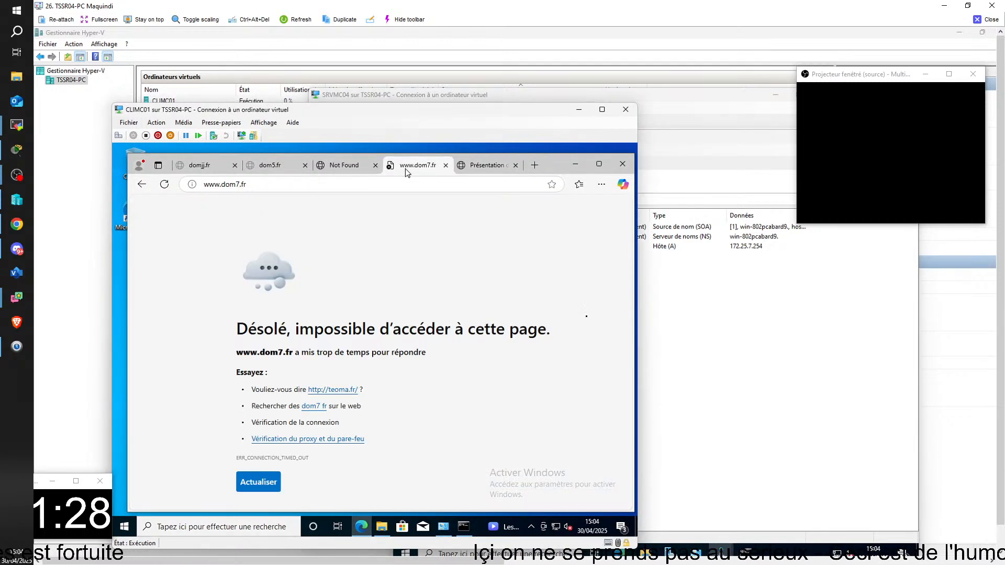
pyautogui.click(468, 168)
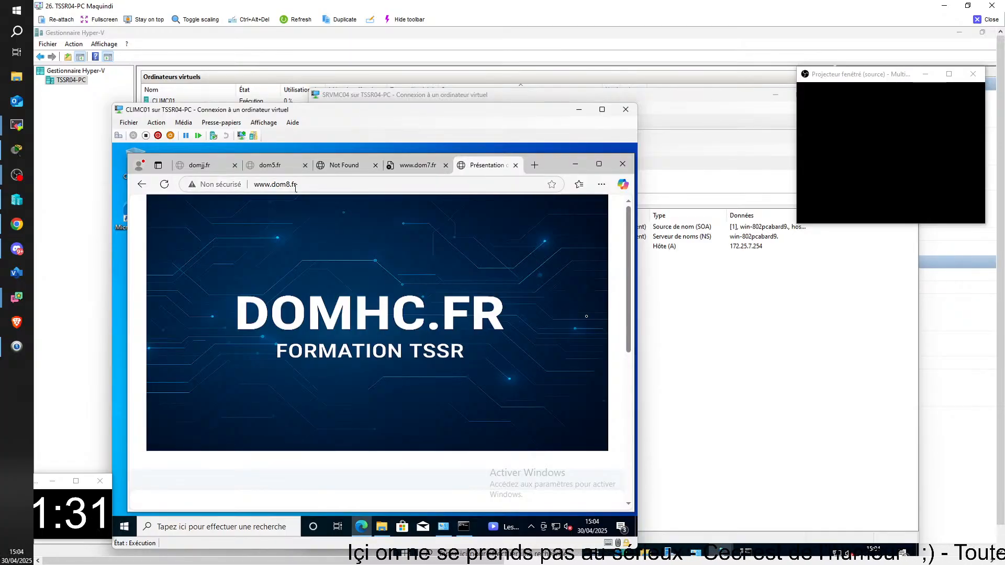
pyautogui.click(283, 184)
pyautogui.click(277, 167)
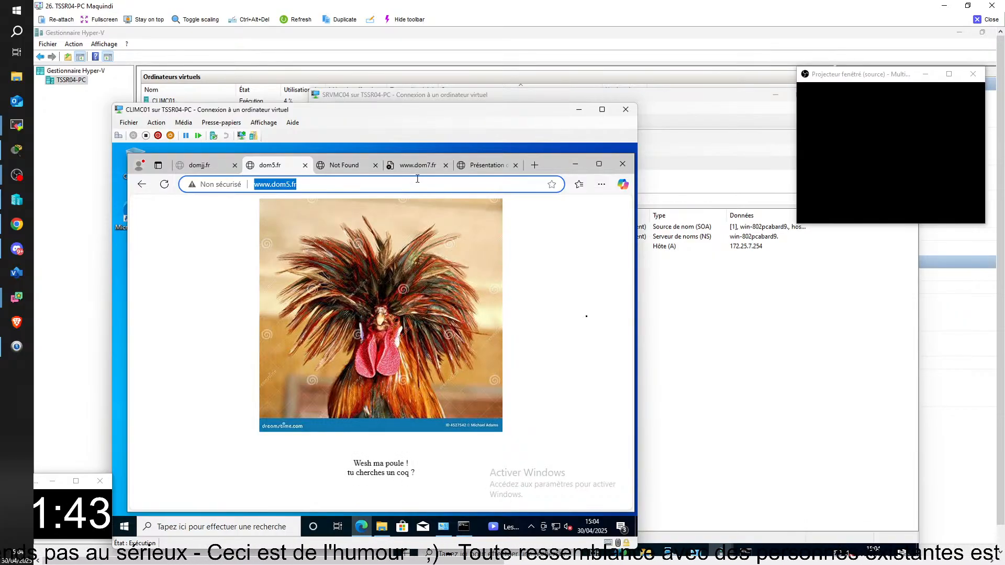
# Start a new conditional forwarder in SRVMC05's DNS Manager for the DNS domain domjj.fr
pyautogui.click(691, 160)
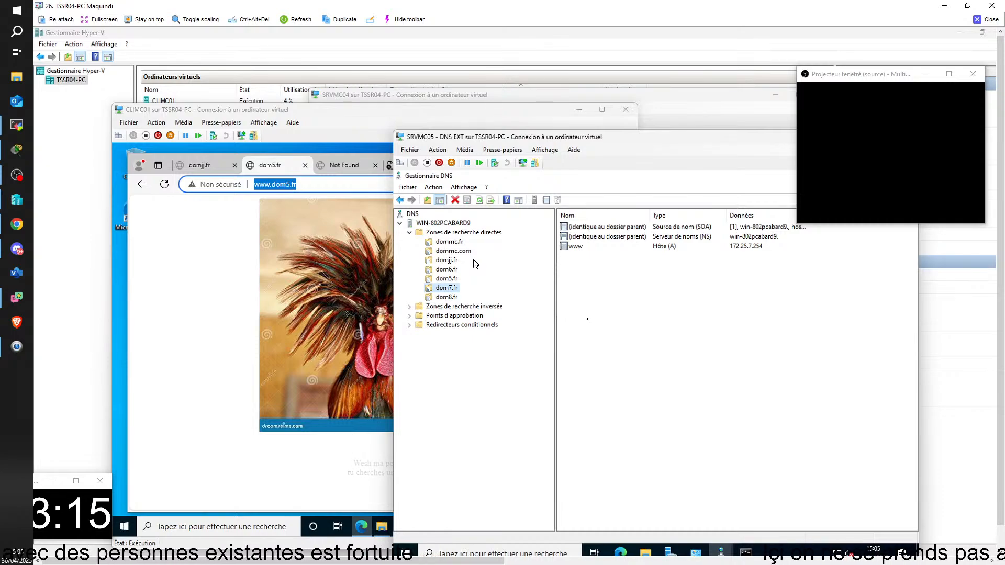
pyautogui.click(447, 326)
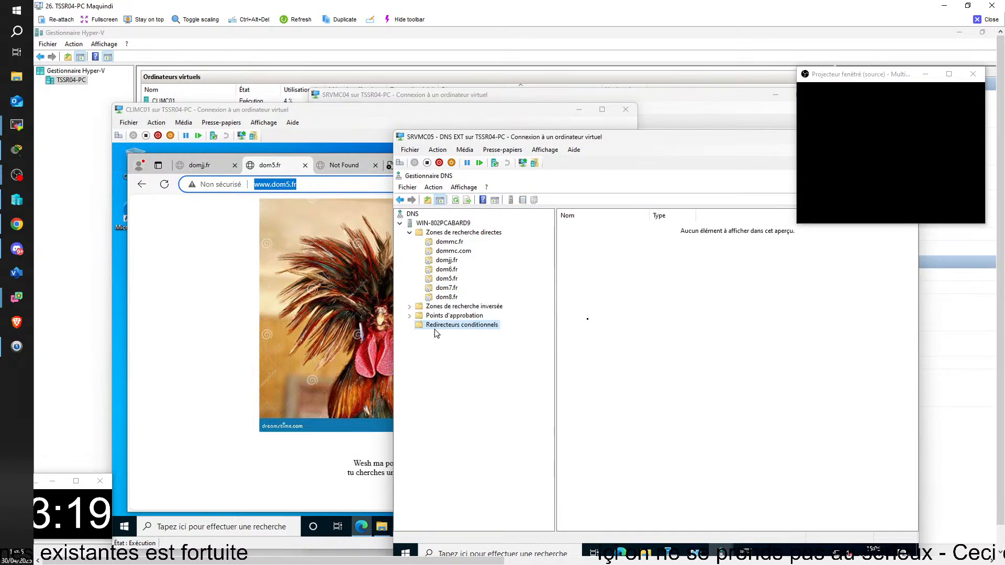
pyautogui.rightClick(442, 327)
pyautogui.click(461, 334)
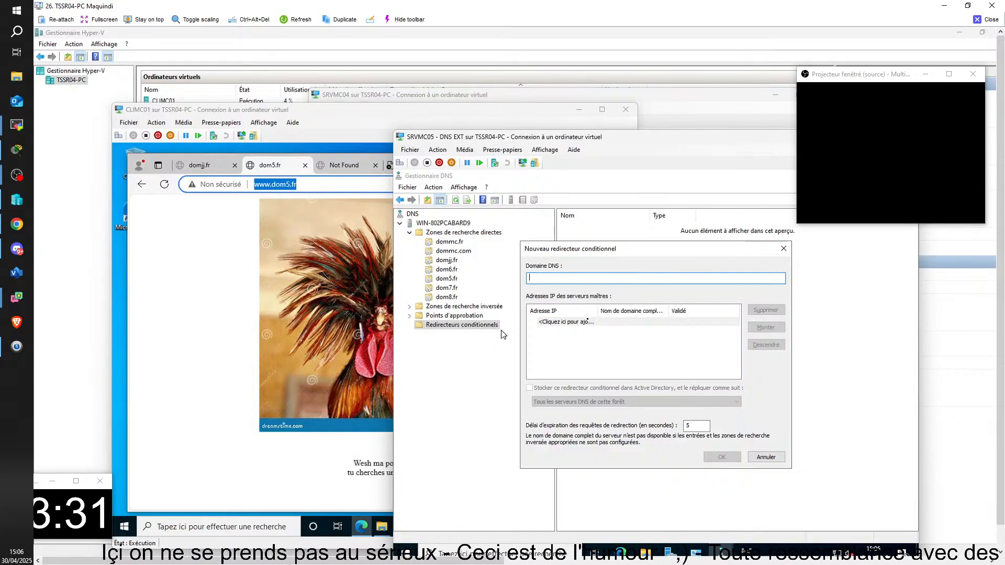
pyautogui.write('www')
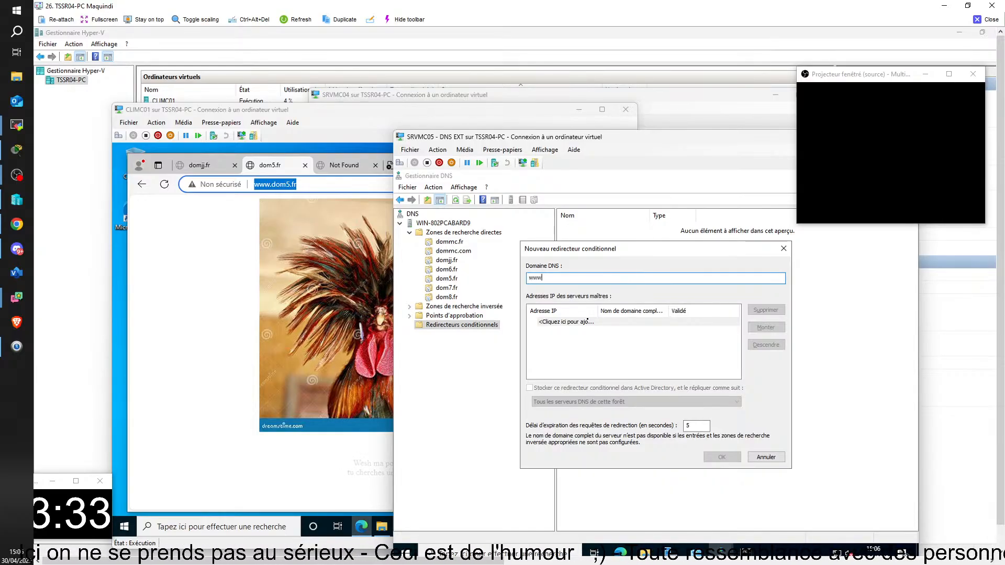
pyautogui.press('BackSpace')
pyautogui.press('BackSpace')
pyautogui.press('BackSpace')
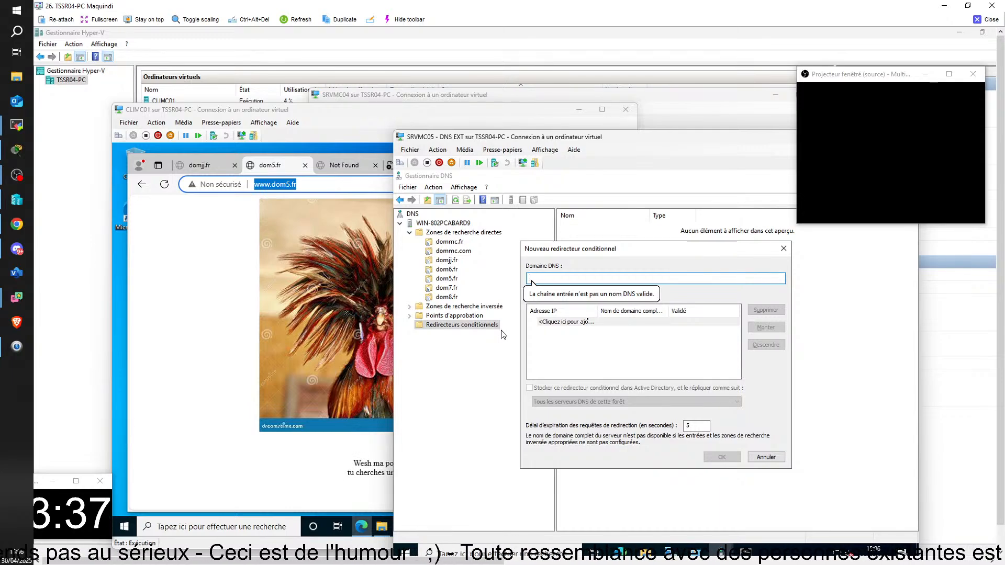
pyautogui.write('dom')
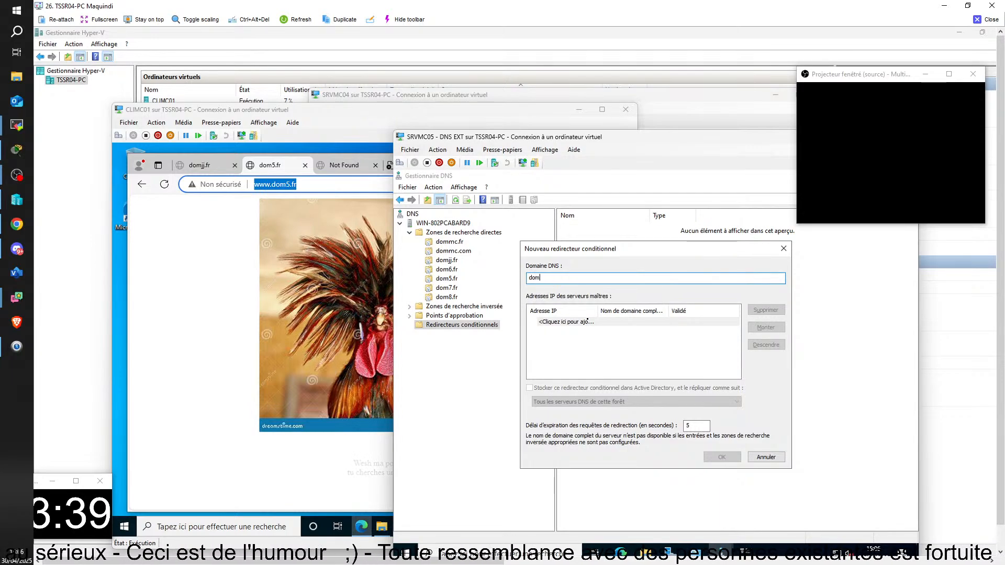
pyautogui.write('jj.')
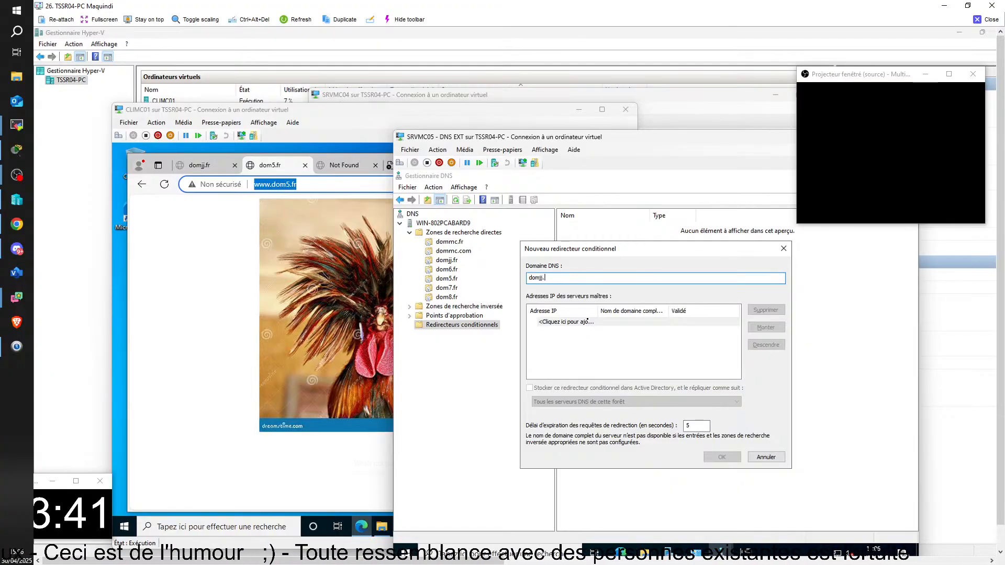
pyautogui.write('fr')
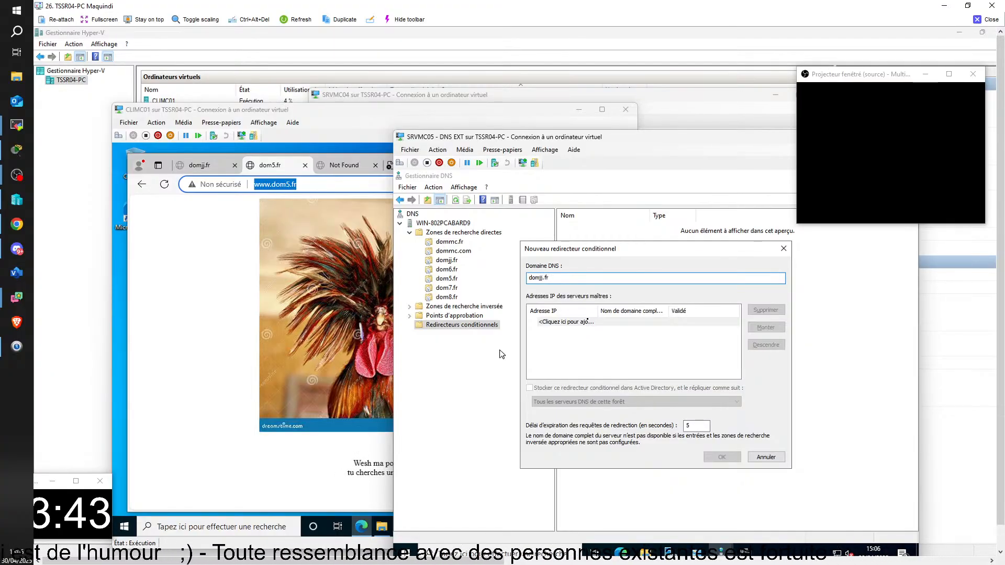
# Enter 172.25.3.10 as the master server IP address of the domjj.fr conditional forwarder
pyautogui.click(631, 323)
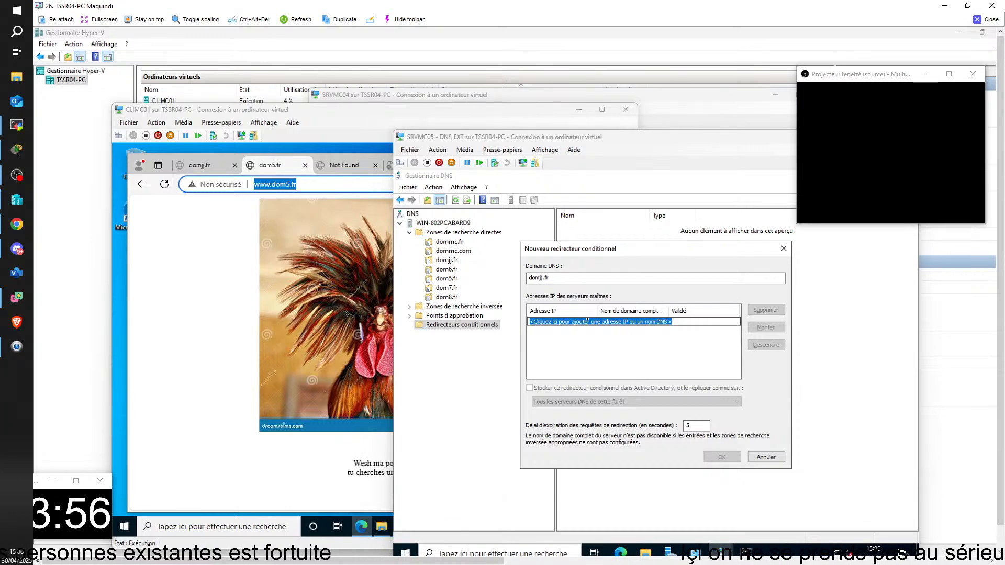
pyautogui.hotkey('alt', 'Tab')
pyautogui.hotkey('alt', 'Tab')
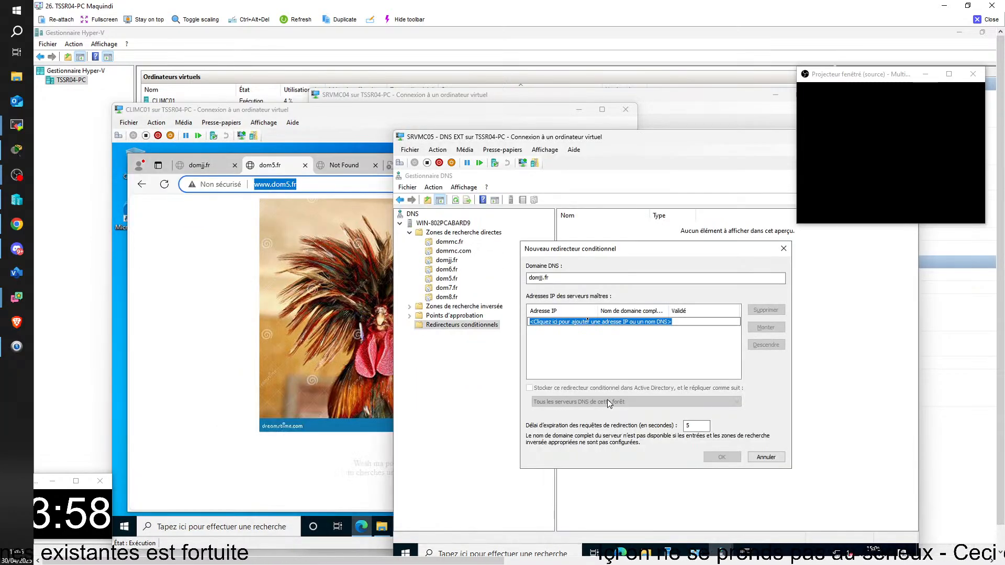
pyautogui.write('172')
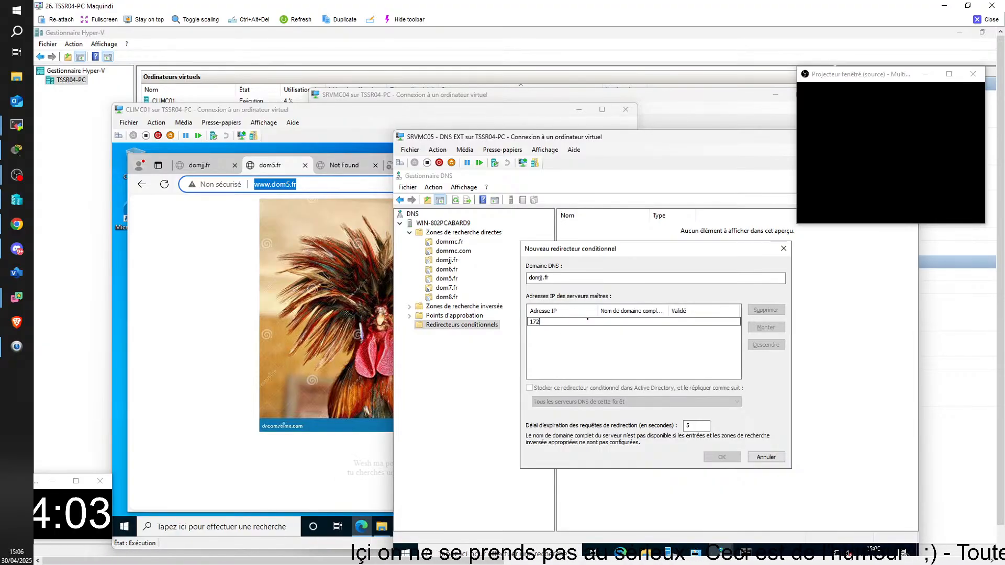
pyautogui.write('.25')
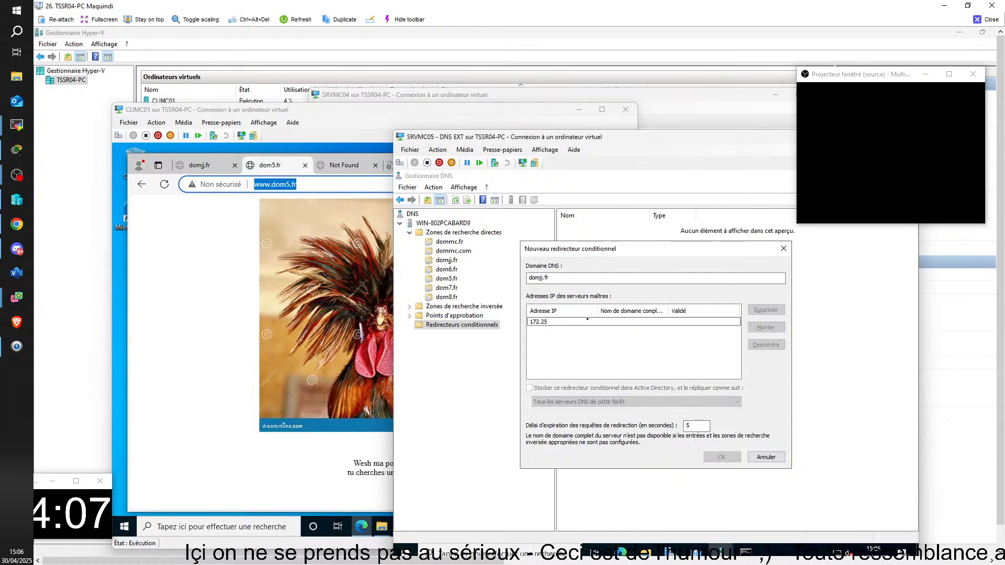
pyautogui.write('3')
pyautogui.press('BackSpace')
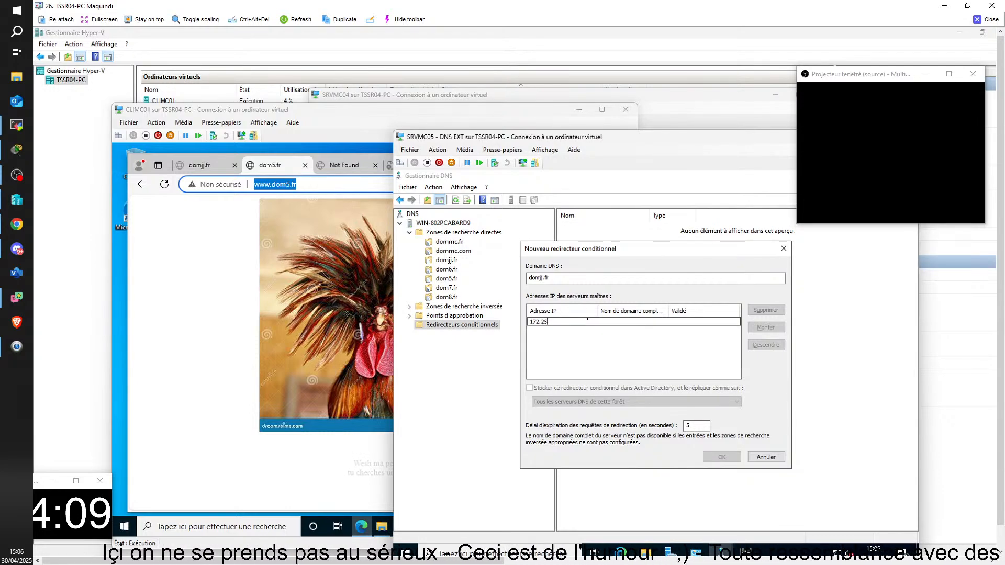
pyautogui.write('.3')
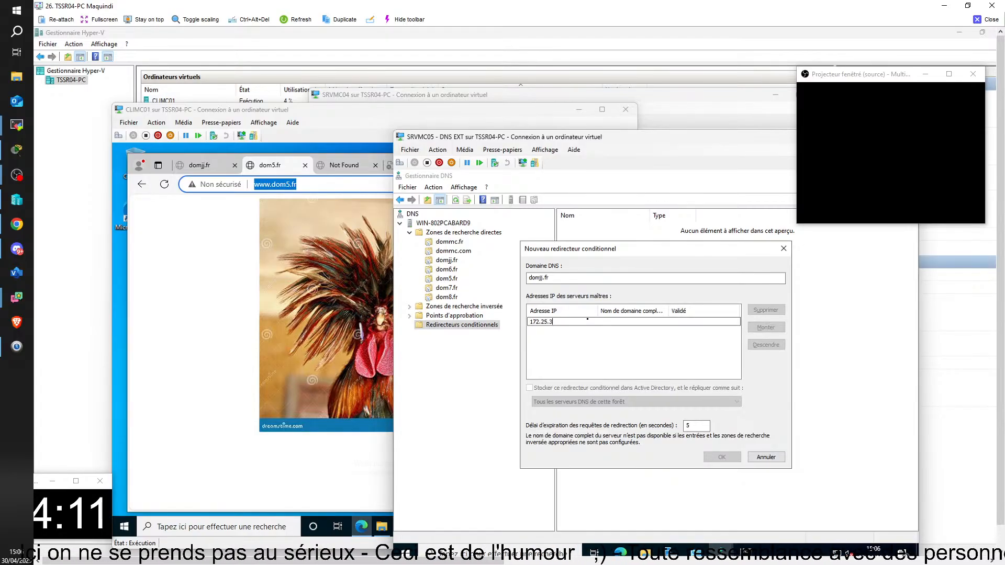
pyautogui.write('.10')
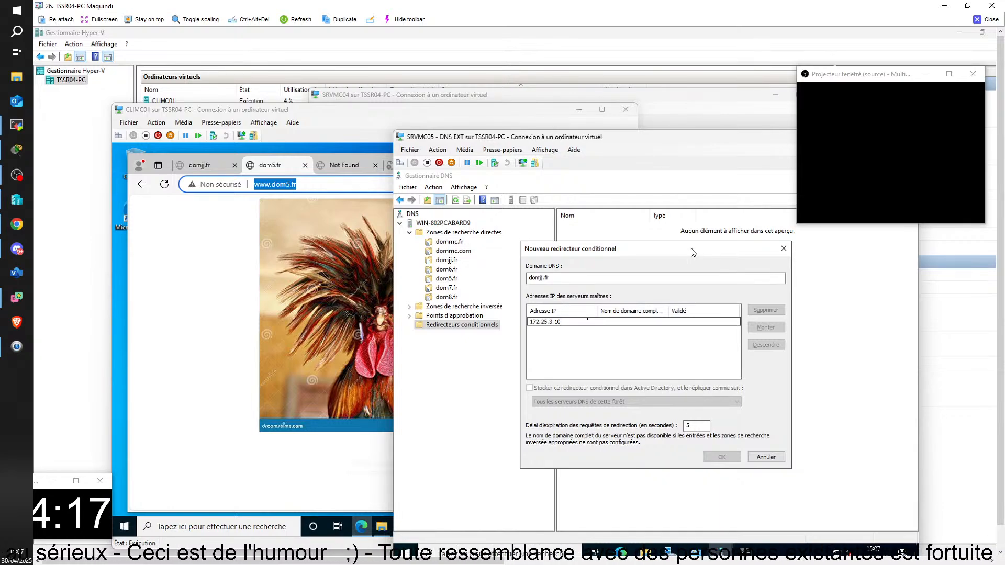
# Validate the master server address and try to create the domjj.fr conditional forwarder
pyautogui.moveTo(691, 249); pyautogui.dragTo(692, 246)
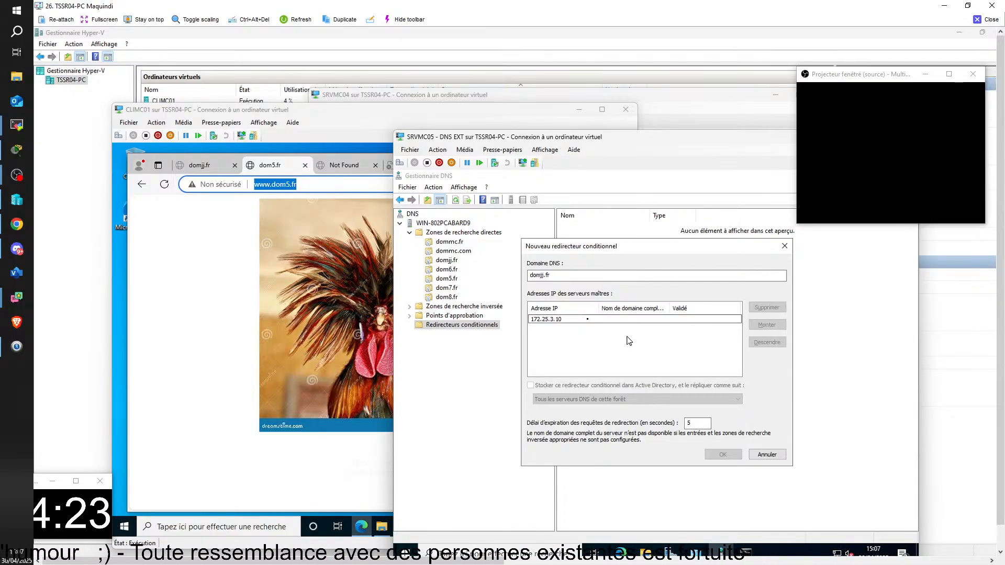
pyautogui.click(618, 353)
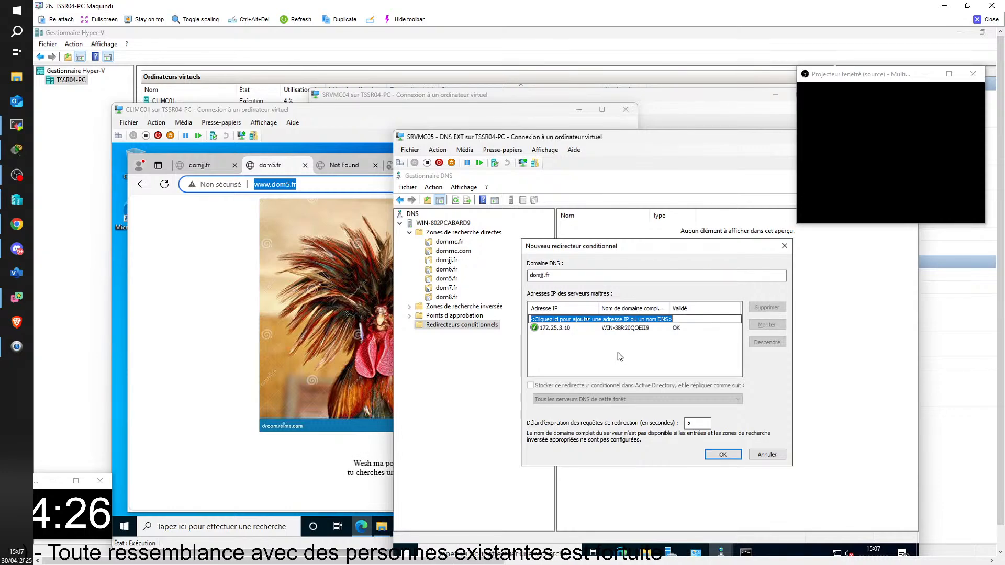
pyautogui.click(719, 454)
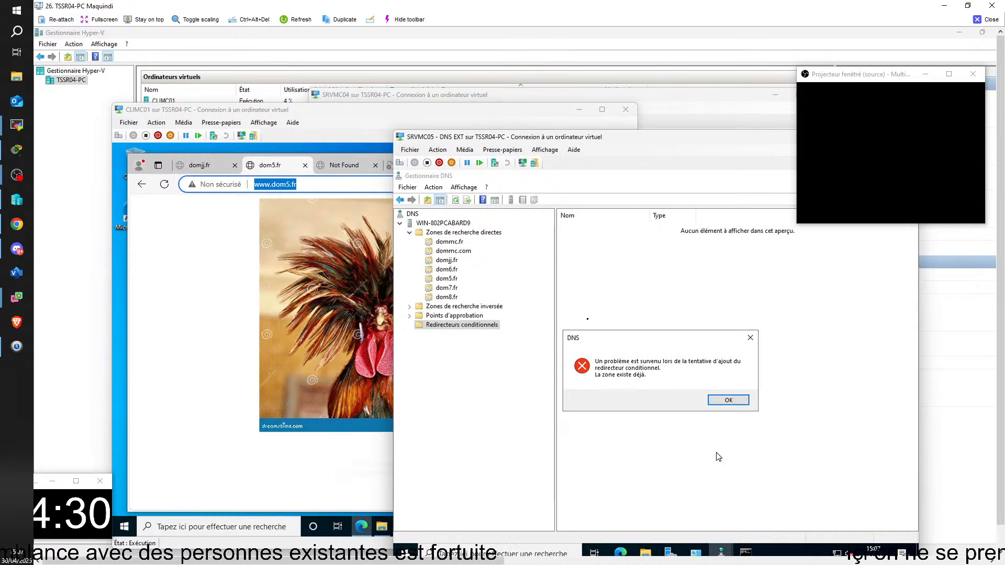
pyautogui.click(728, 400)
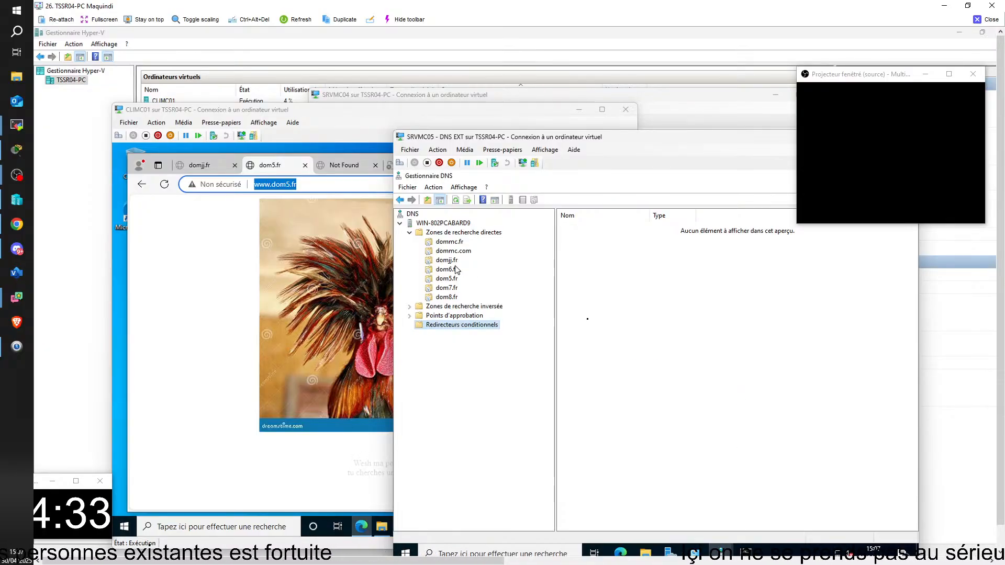
# Delete the domjj.fr forward lookup zone from the SRVMC05 DNS server
pyautogui.click(447, 260)
pyautogui.rightClick(452, 262)
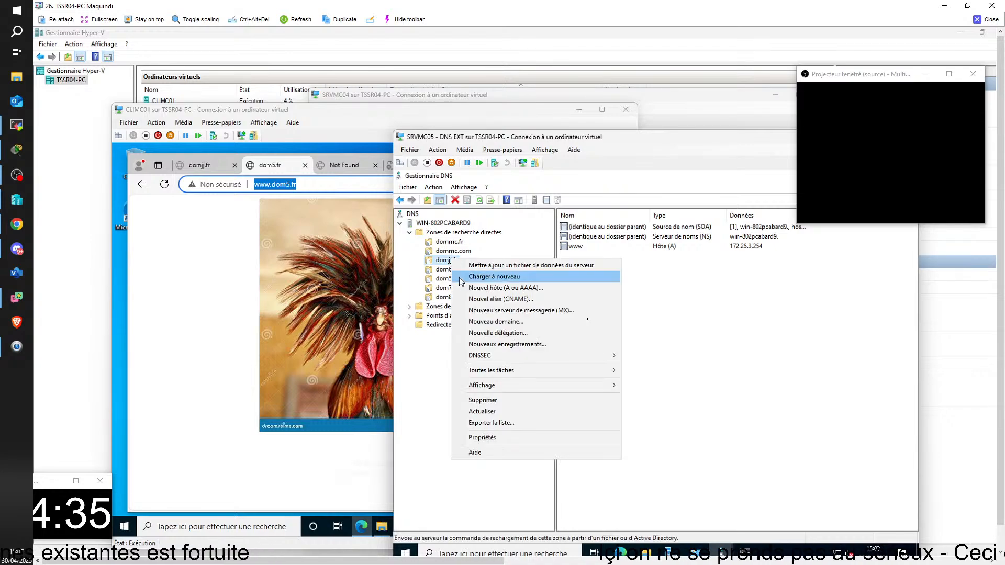
pyautogui.click(495, 401)
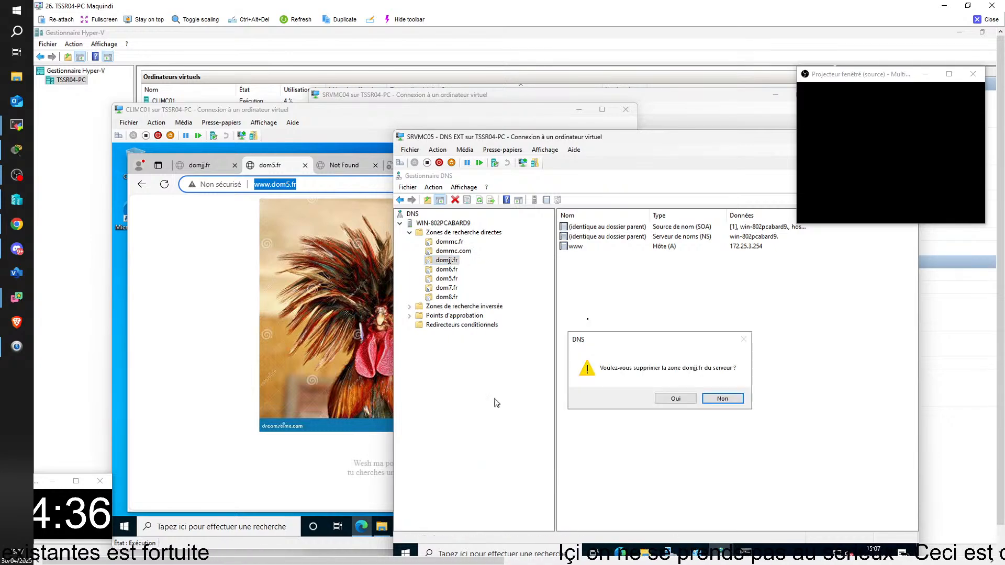
pyautogui.click(669, 399)
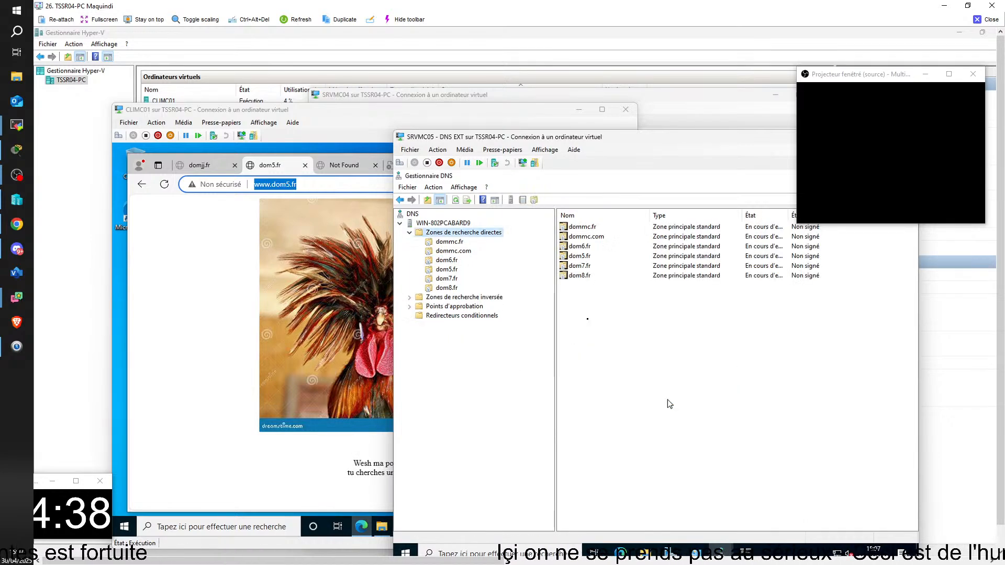
# Start another new conditional forwarder on SRVMC05 with domjj.fr as its DNS domain
pyautogui.click(473, 317)
pyautogui.rightClick(473, 317)
pyautogui.click(496, 324)
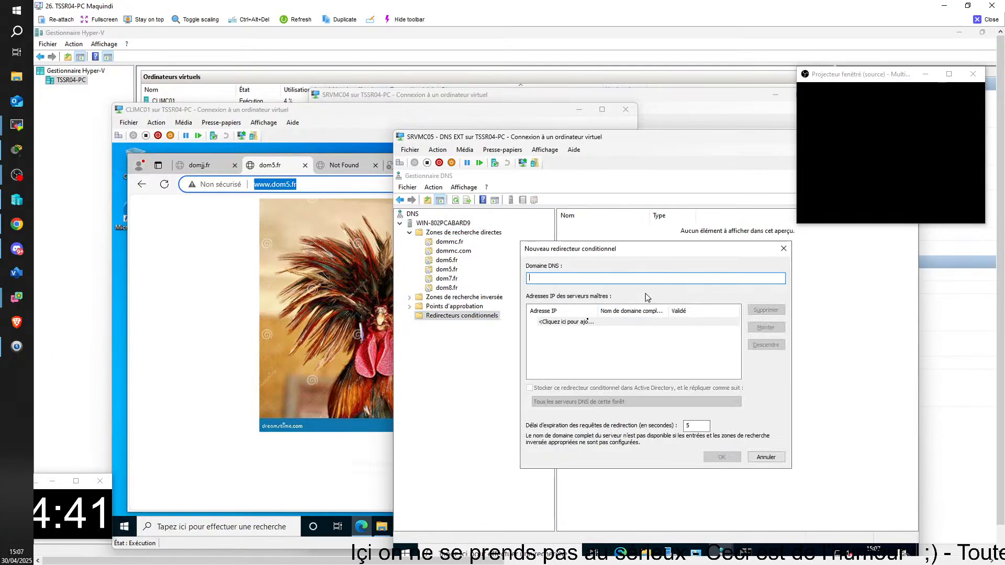
pyautogui.write('dom')
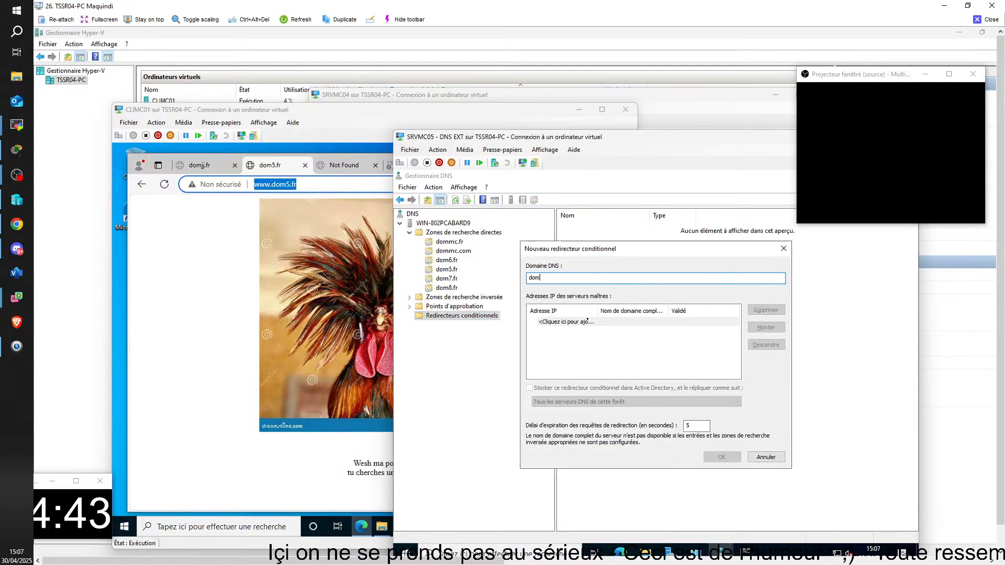
pyautogui.write('jj.fr')
# Add 172.25.3.10 as the master server of the new forwarder and create it
pyautogui.click(582, 322)
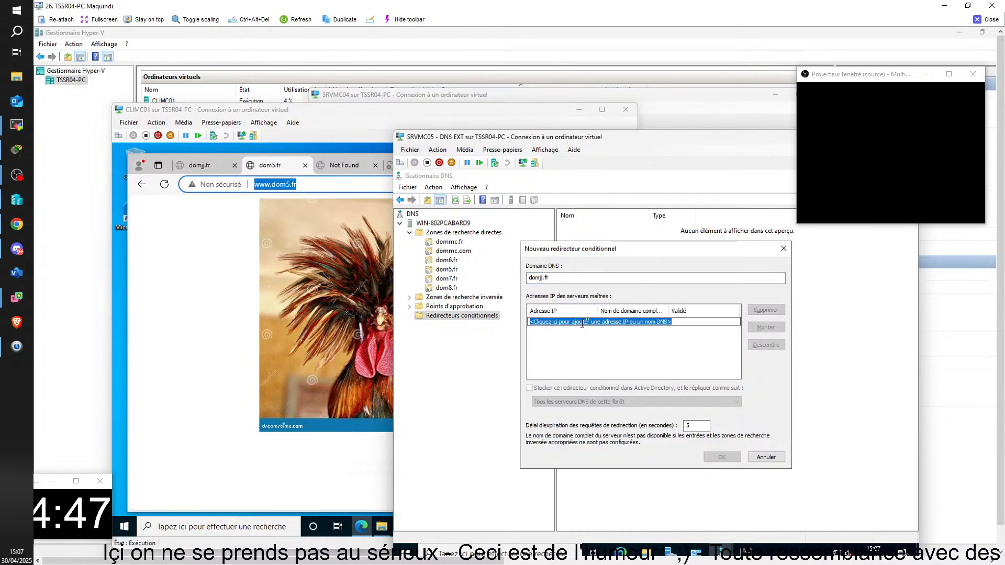
pyautogui.write('172.25')
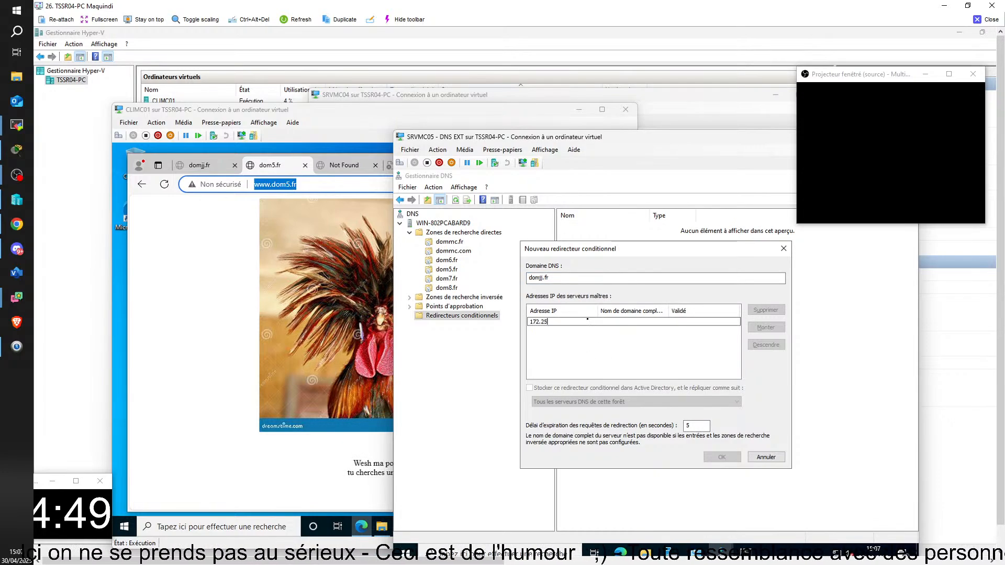
pyautogui.write('.3.10')
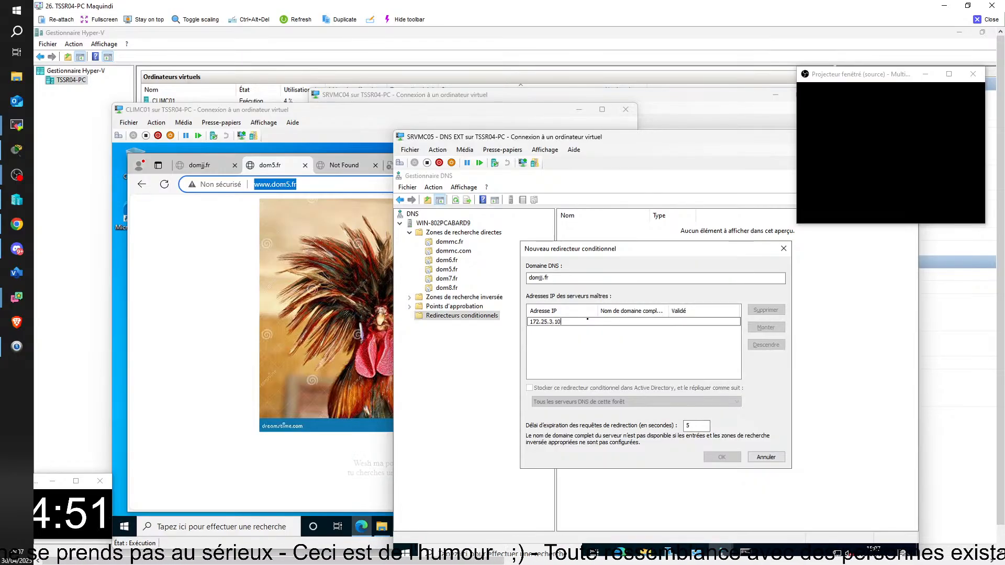
pyautogui.press('Return')
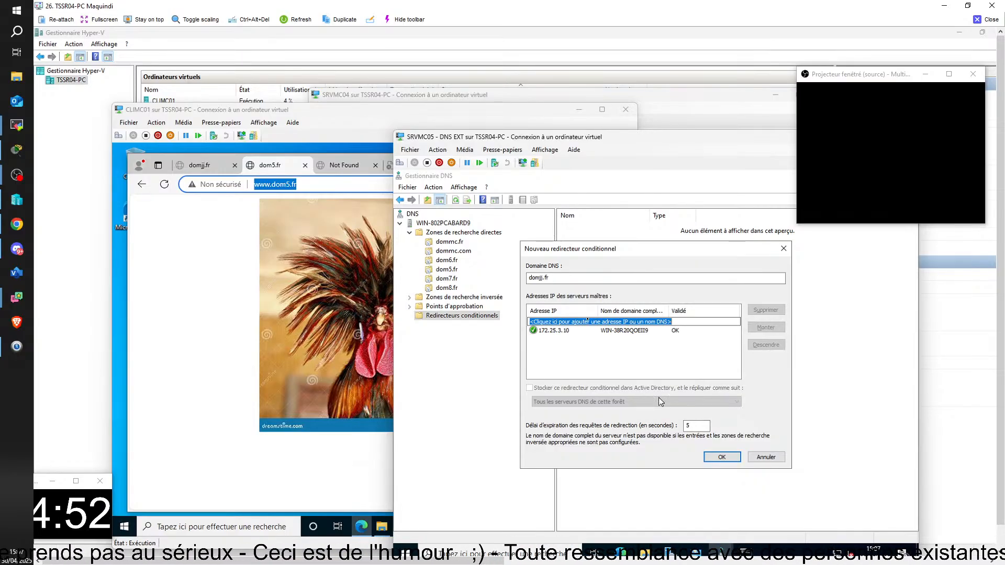
pyautogui.click(722, 457)
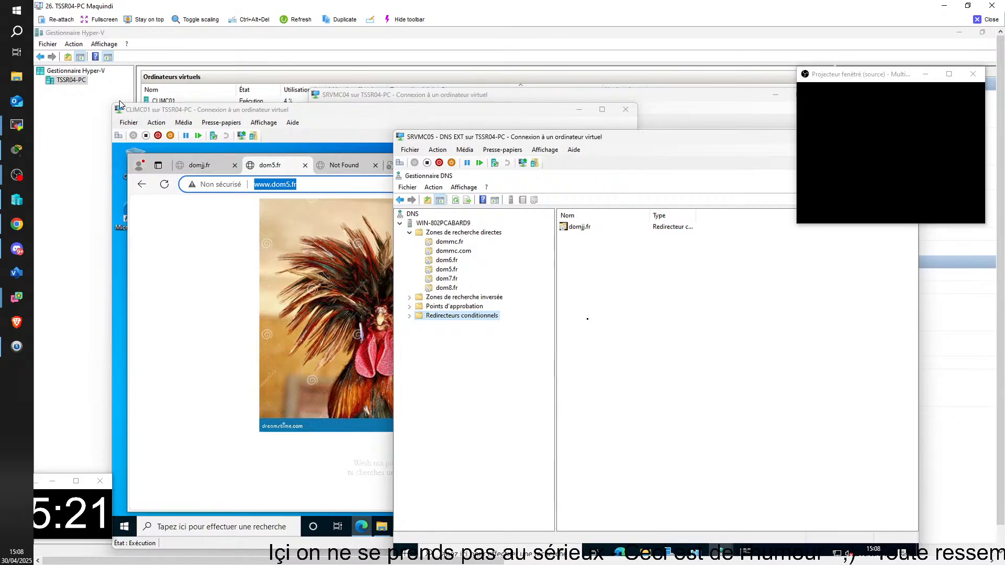
# Close the domjj.fr page in CLIMC01's browser and open a new blank tab
pyautogui.click(379, 125)
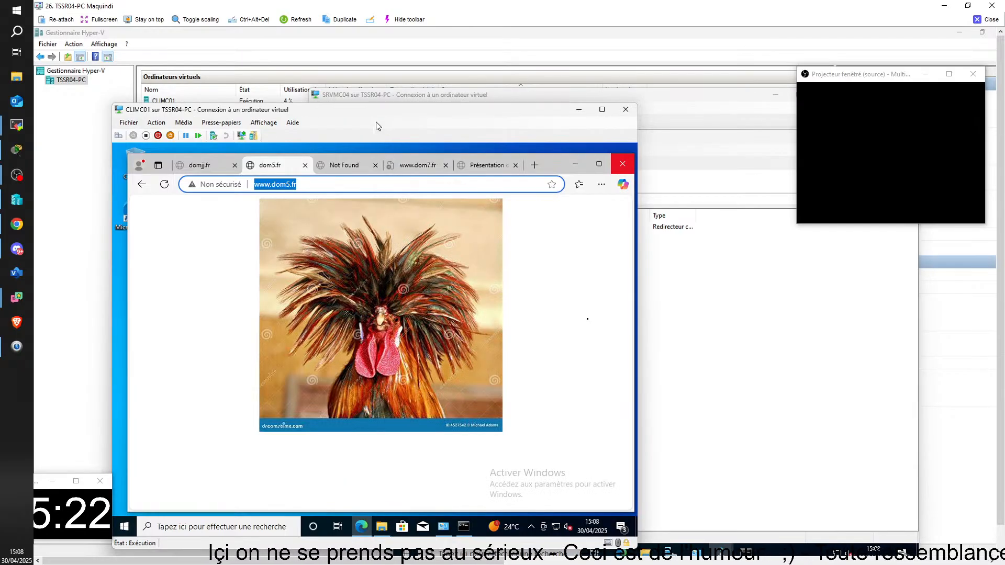
pyautogui.click(208, 170)
pyautogui.click(235, 165)
pyautogui.click(469, 165)
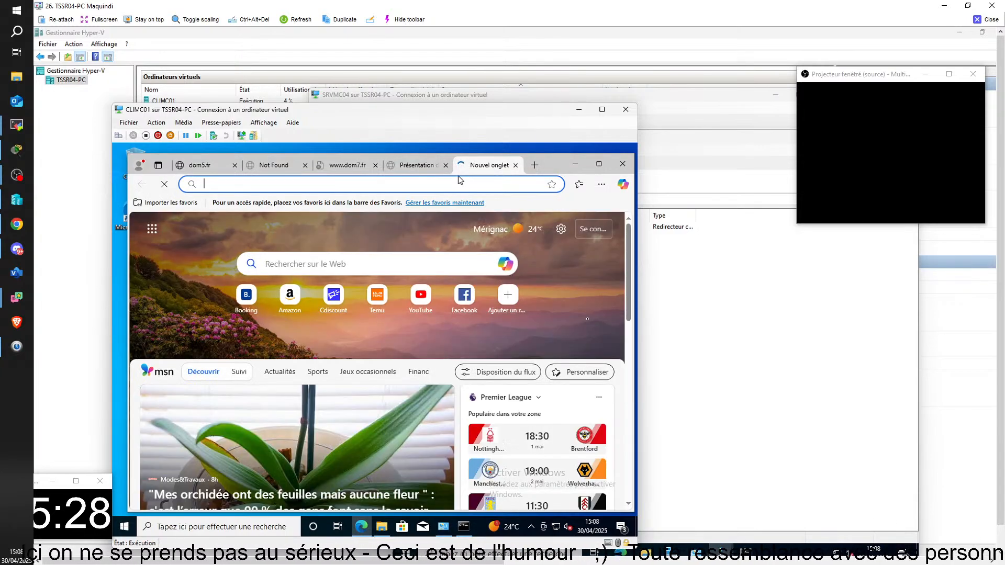
pyautogui.write('d')
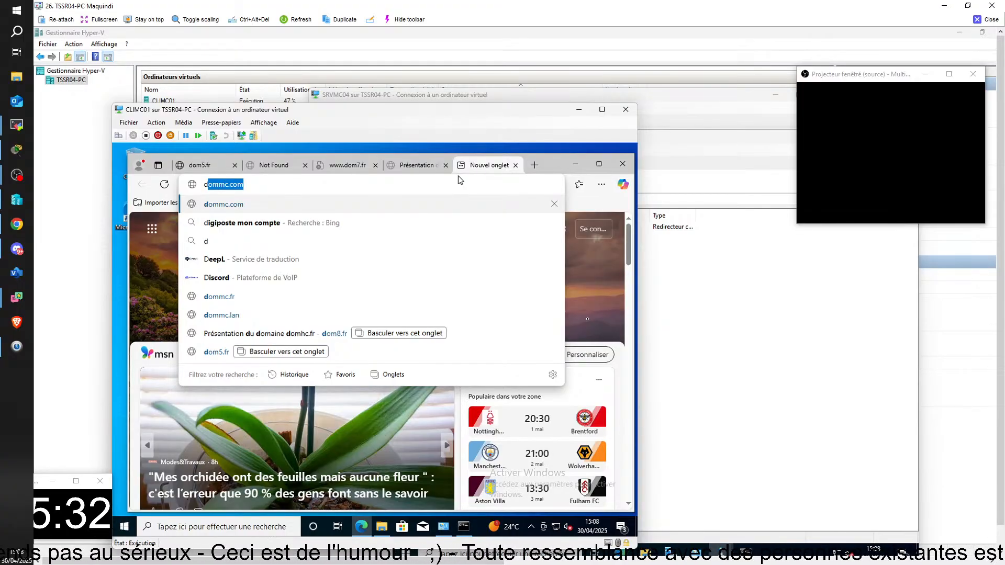
# Return to SRVMC05's DNS Manager and delete the dom6.fr forward lookup zone
pyautogui.click(724, 165)
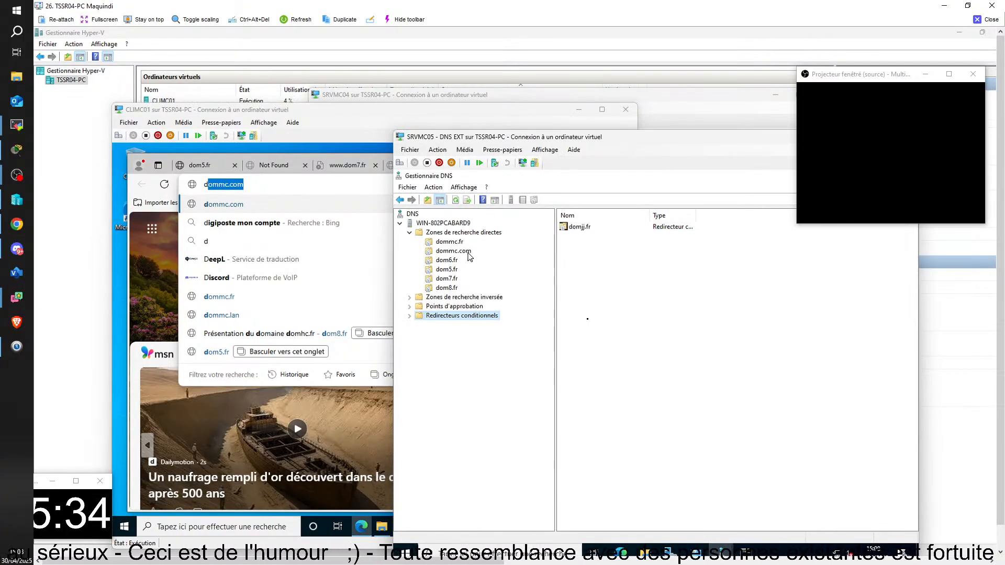
pyautogui.click(453, 250)
pyautogui.rightClick(453, 261)
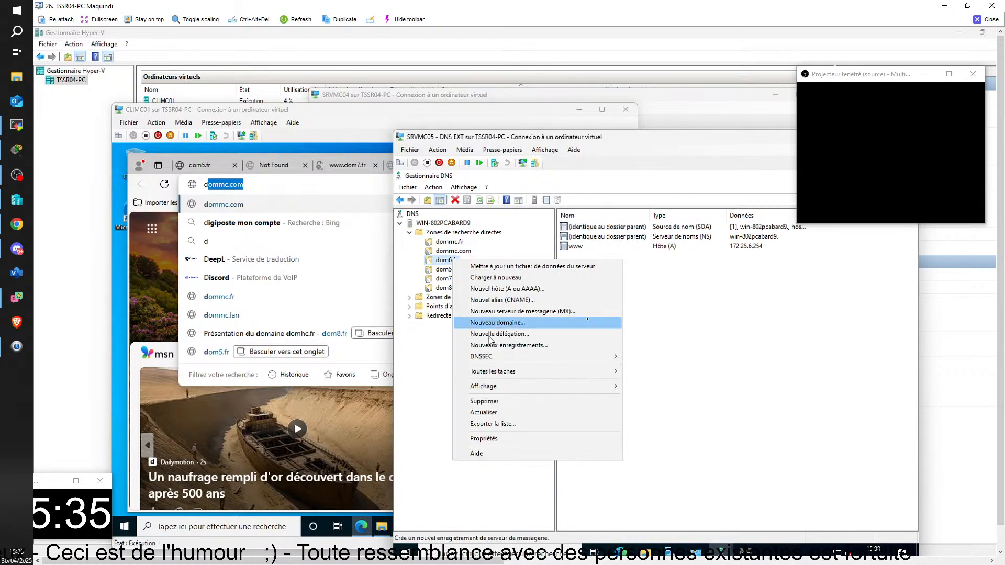
pyautogui.click(484, 401)
pyautogui.click(671, 400)
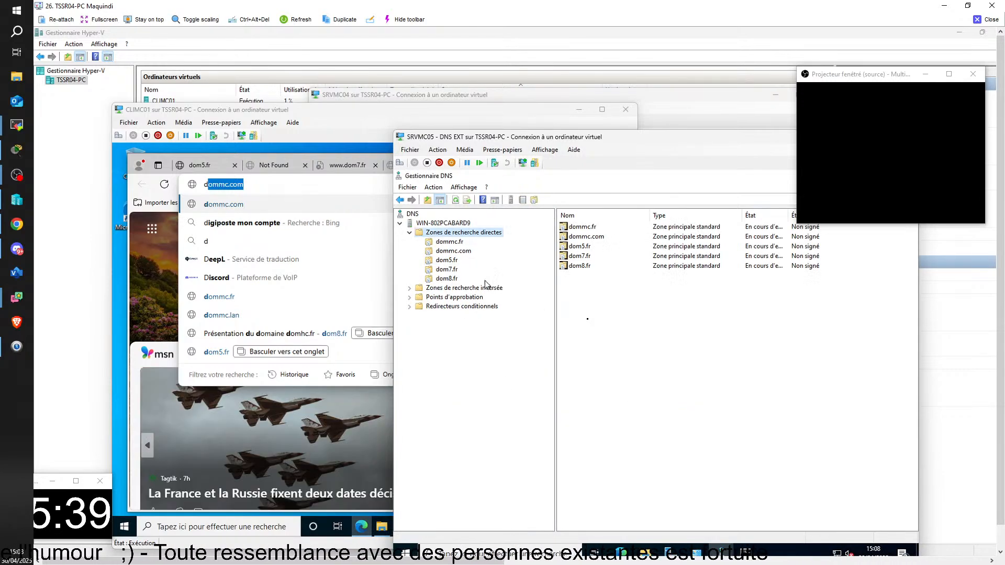
# Delete the dom5.fr forward lookup zone from SRVMC05
pyautogui.click(446, 269)
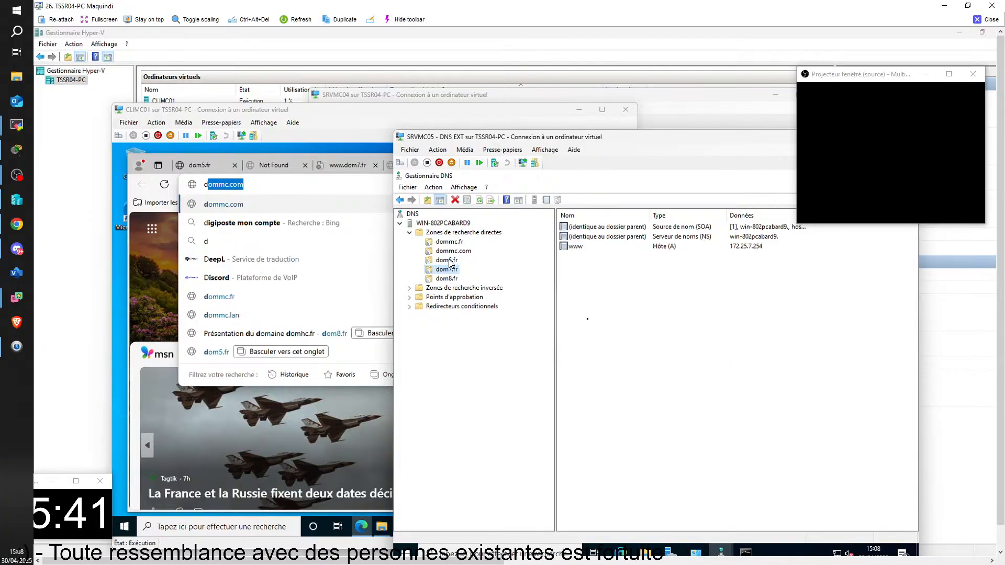
pyautogui.click(451, 260)
pyautogui.rightClick(449, 260)
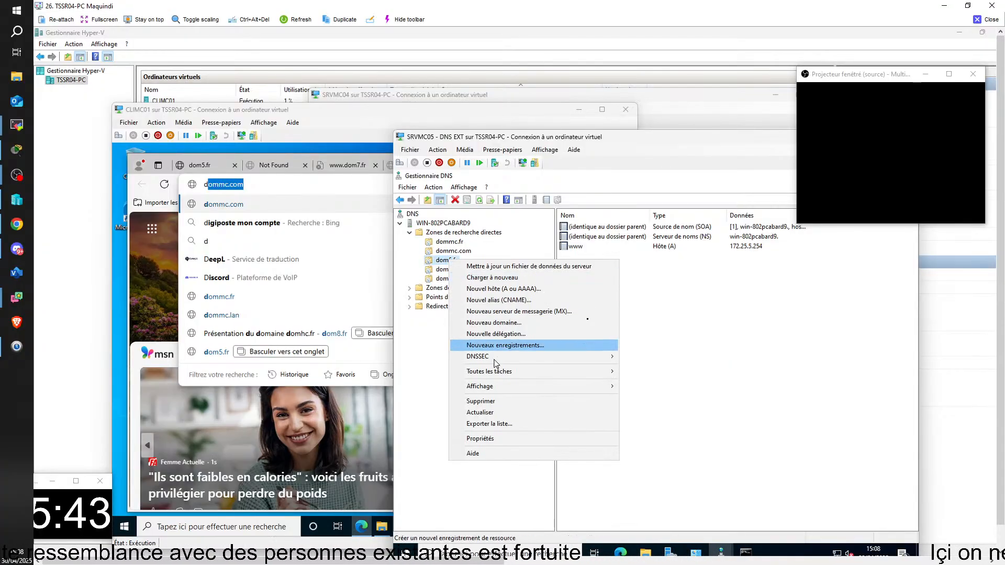
pyautogui.click(499, 402)
pyautogui.click(676, 399)
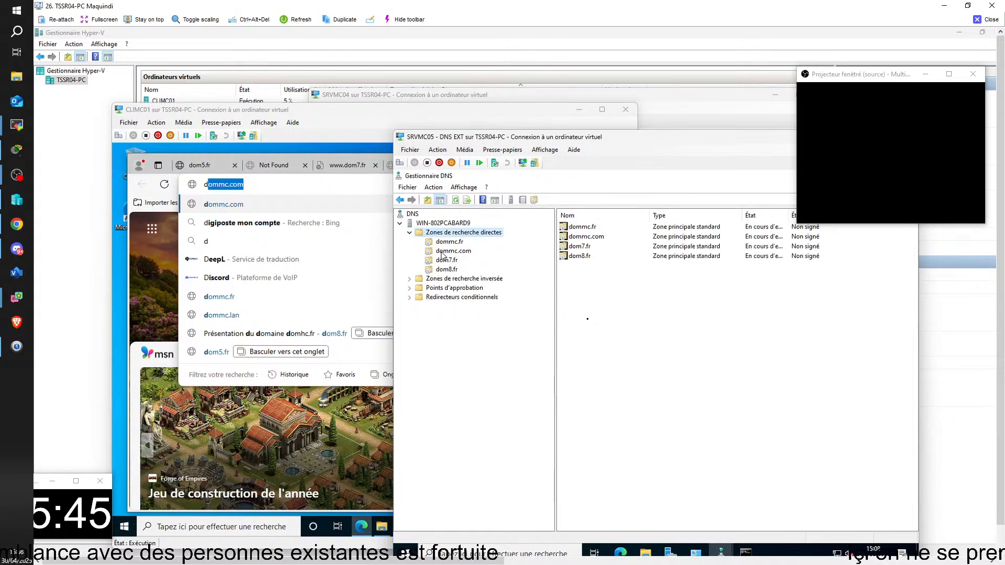
# Delete the dom7.fr and dom8.fr forward lookup zones from SRVMC05 and display its conditional forwarders
pyautogui.rightClick(448, 260)
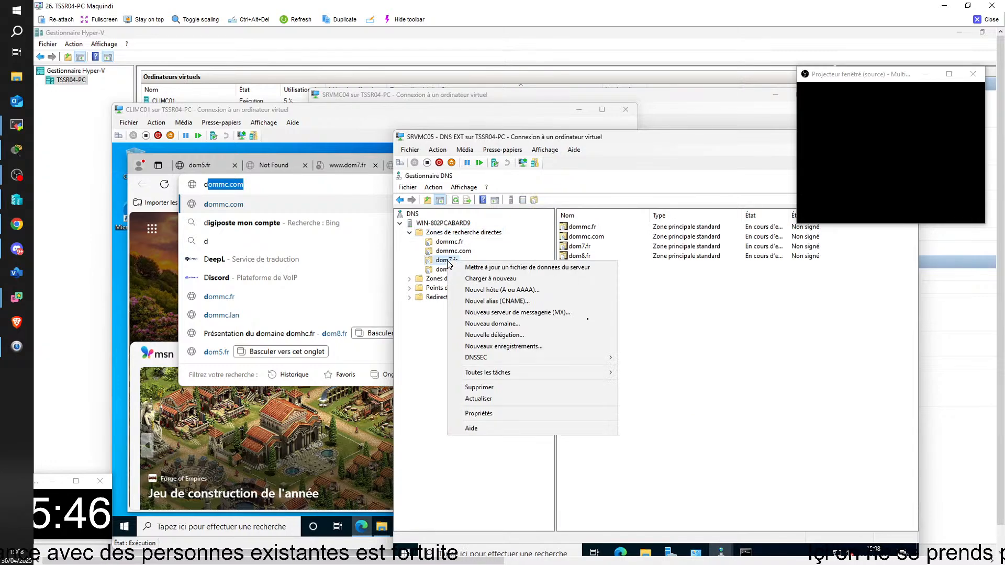
pyautogui.click(495, 387)
pyautogui.click(678, 398)
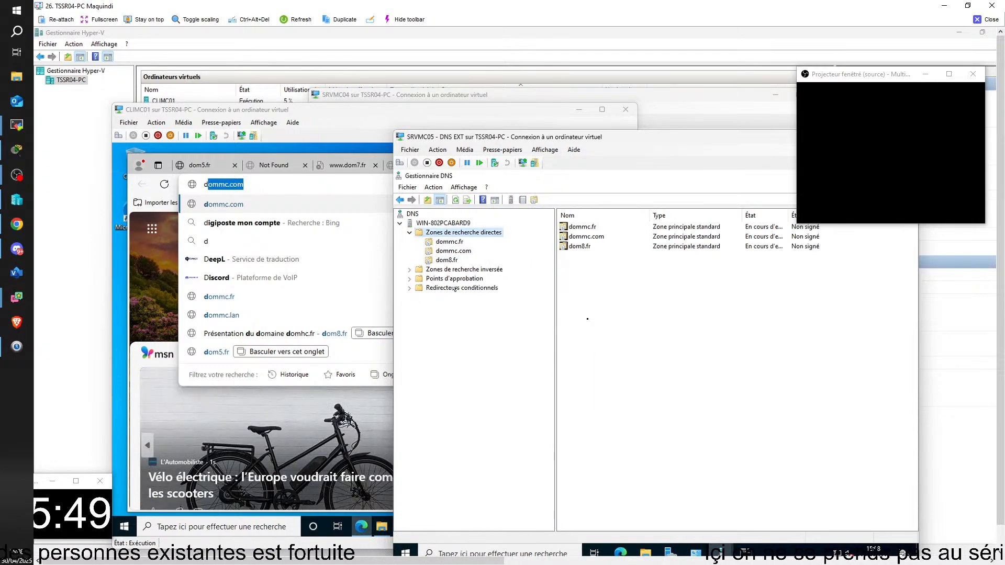
pyautogui.rightClick(439, 261)
pyautogui.click(474, 388)
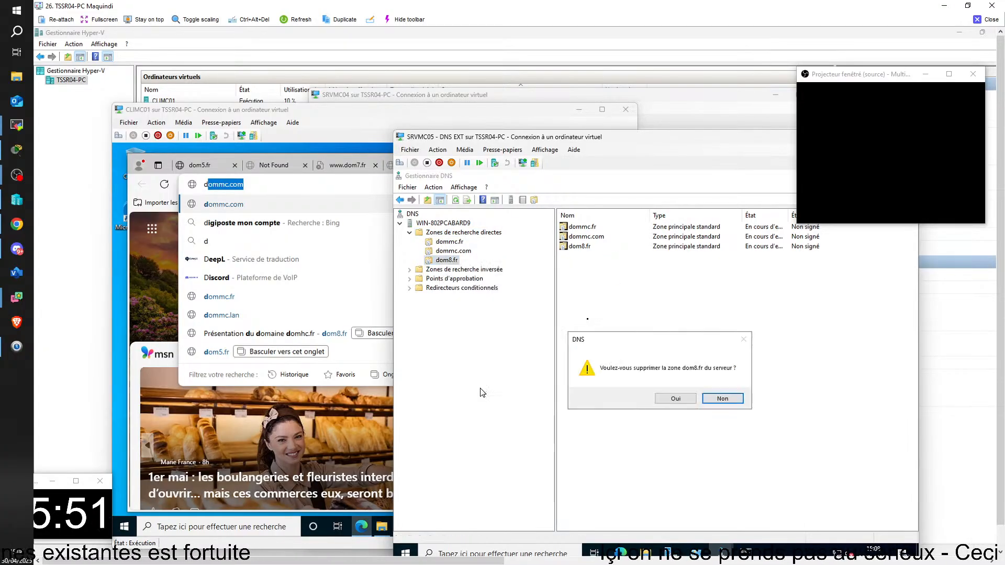
pyautogui.click(668, 397)
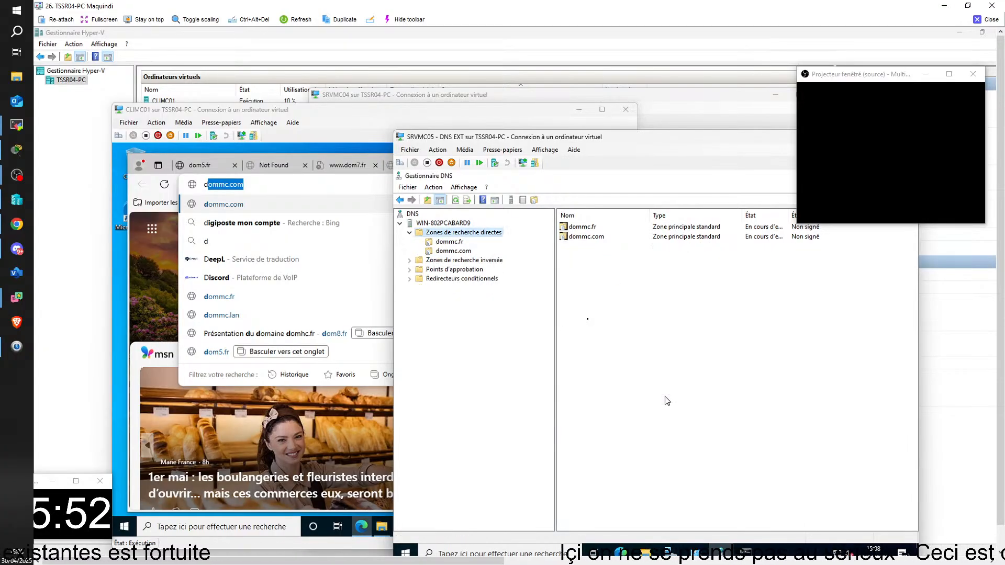
pyautogui.click(454, 279)
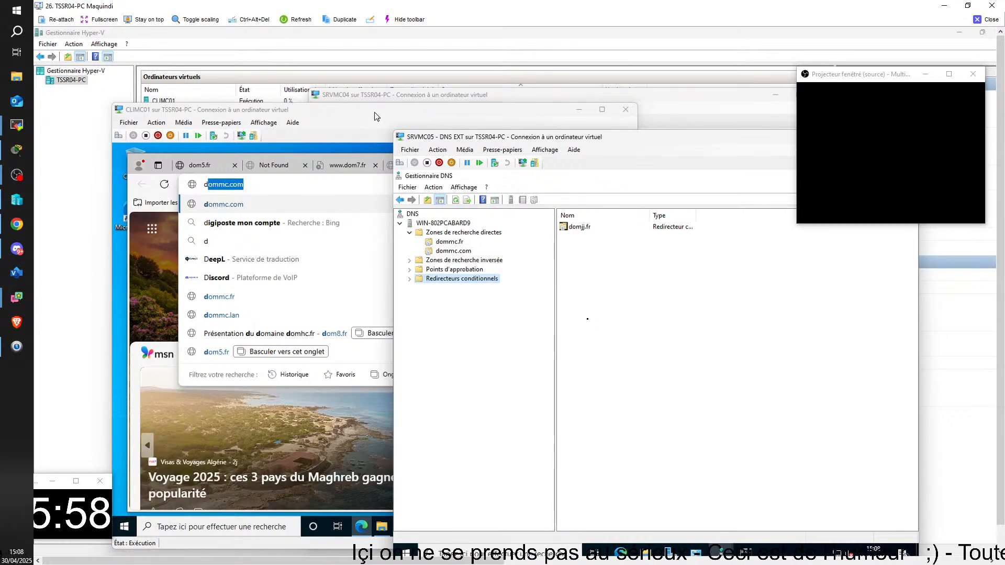
pyautogui.click(375, 112)
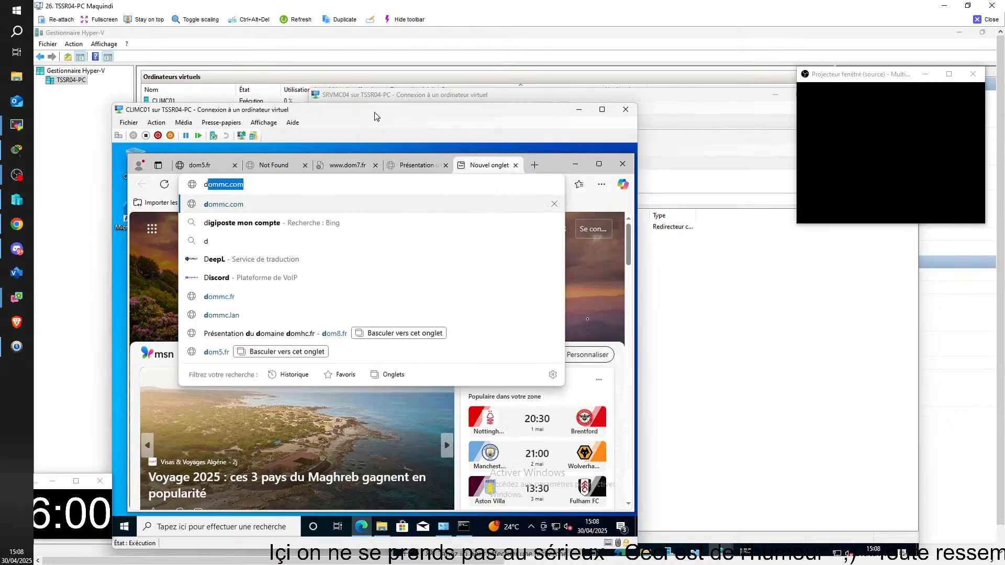
pyautogui.write('d')
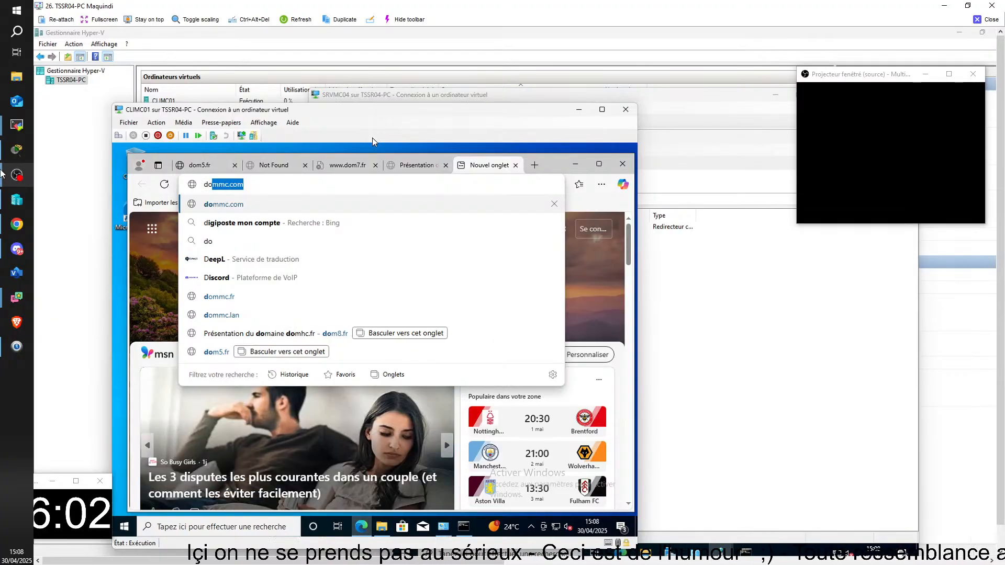
pyautogui.write('o')
pyautogui.moveTo(3, 174)
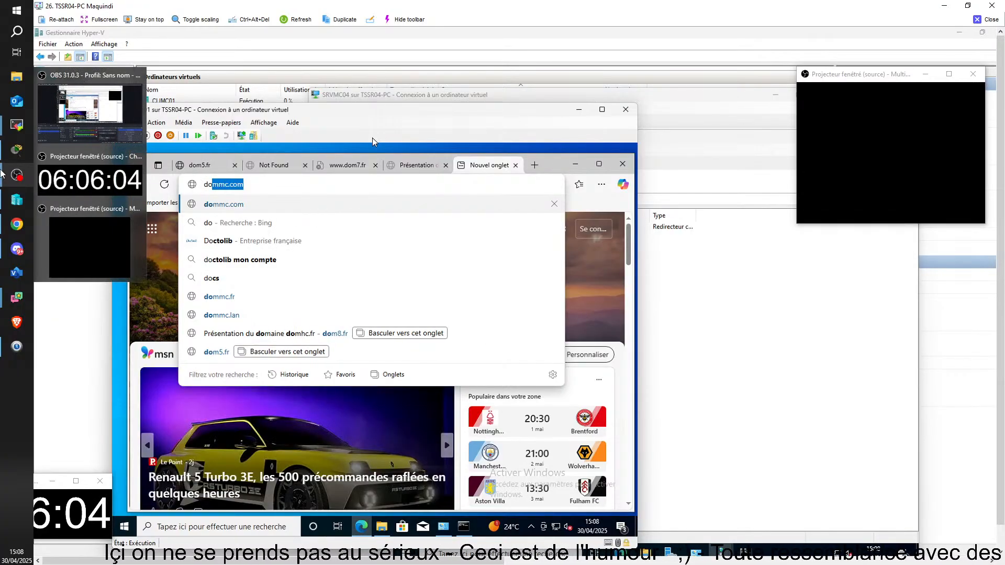
pyautogui.write('m')
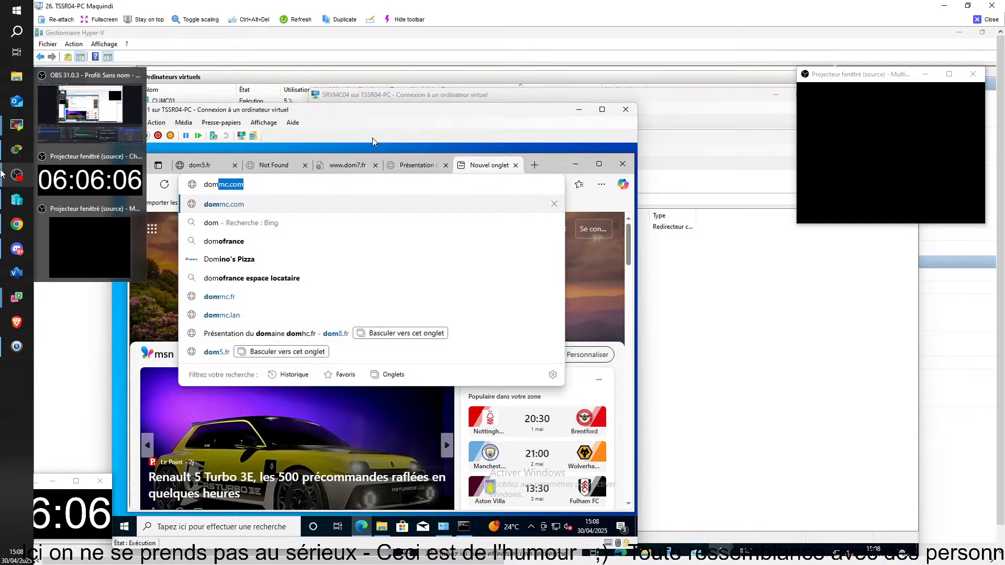
pyautogui.press('BackSpace')
pyautogui.press('BackSpace')
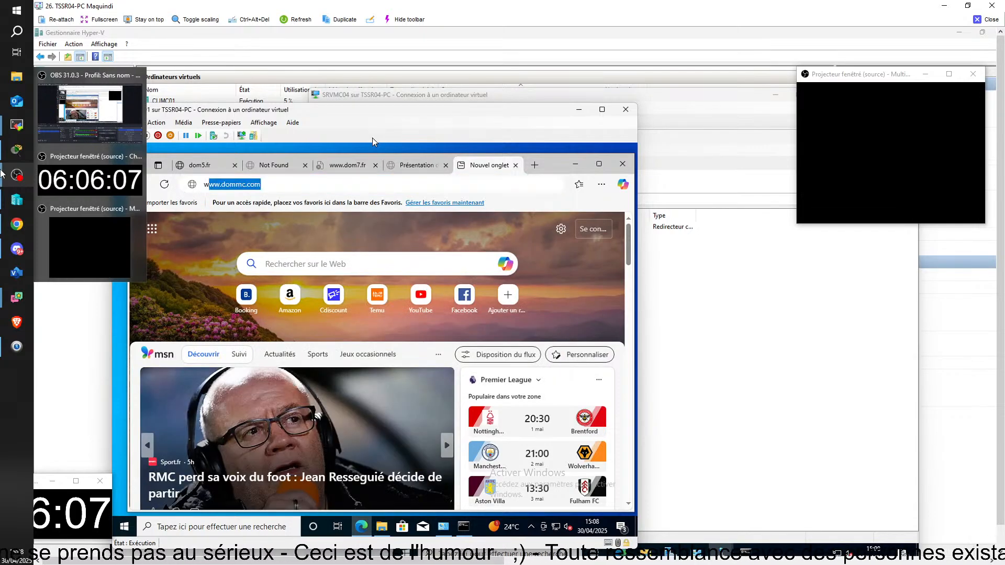
pyautogui.write('www.do')
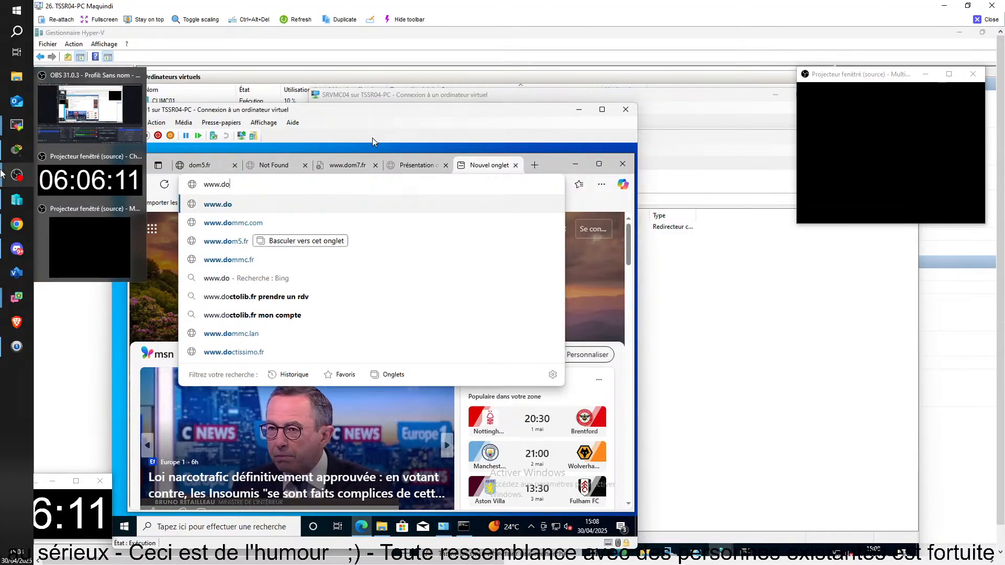
pyautogui.write('mjj')
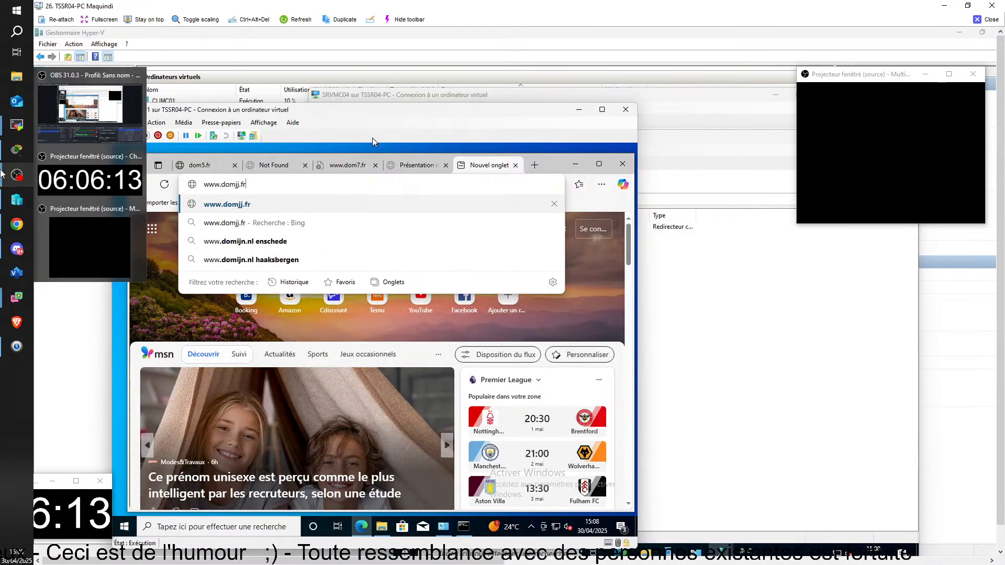
pyautogui.write('.fr')
pyautogui.press('Return')
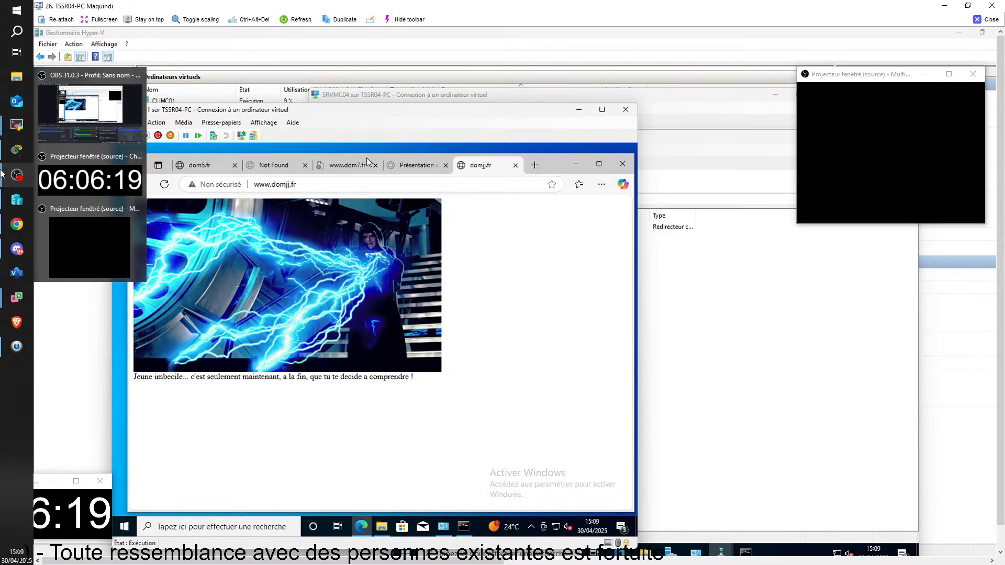
# Close the dom5.fr, dom6.fr, dom7.fr and dom8.fr tabs in CLIMC01's browser, then close the TSSR04 remote session
pyautogui.click(208, 171)
pyautogui.click(234, 165)
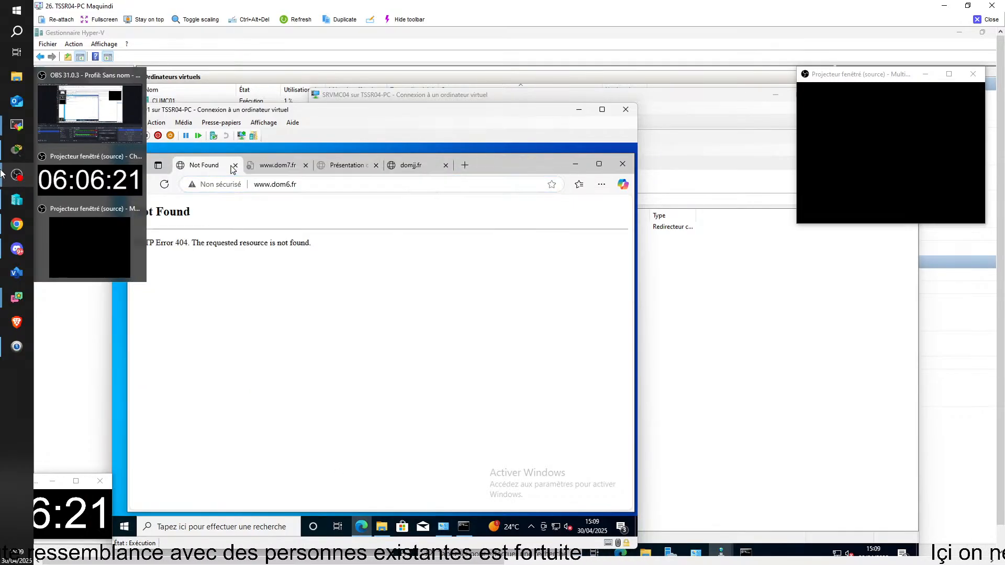
pyautogui.click(235, 166)
pyautogui.click(234, 166)
pyautogui.click(235, 166)
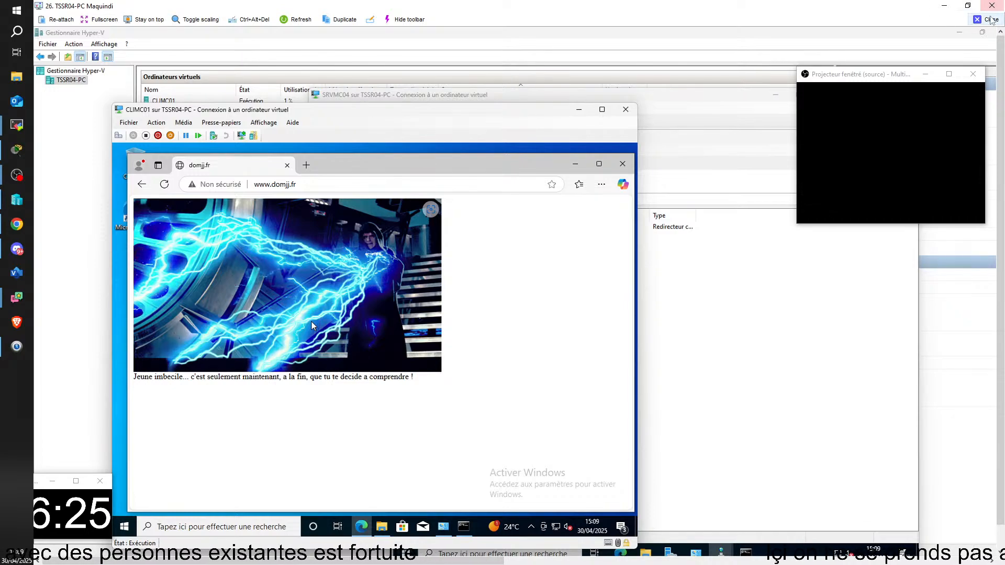
pyautogui.click(989, 18)
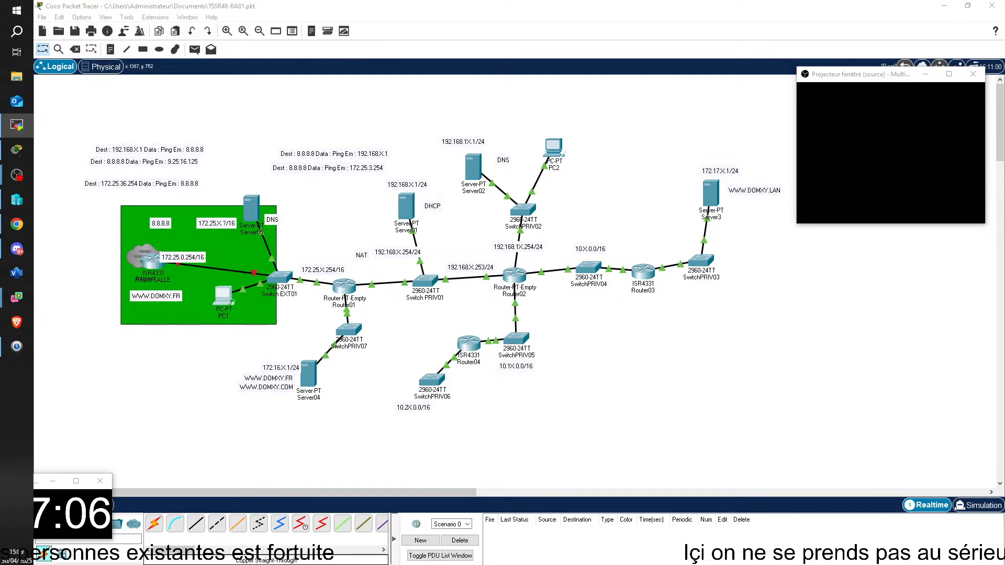
pyautogui.moveTo(994, 560); pyautogui.dragTo(434, 56)
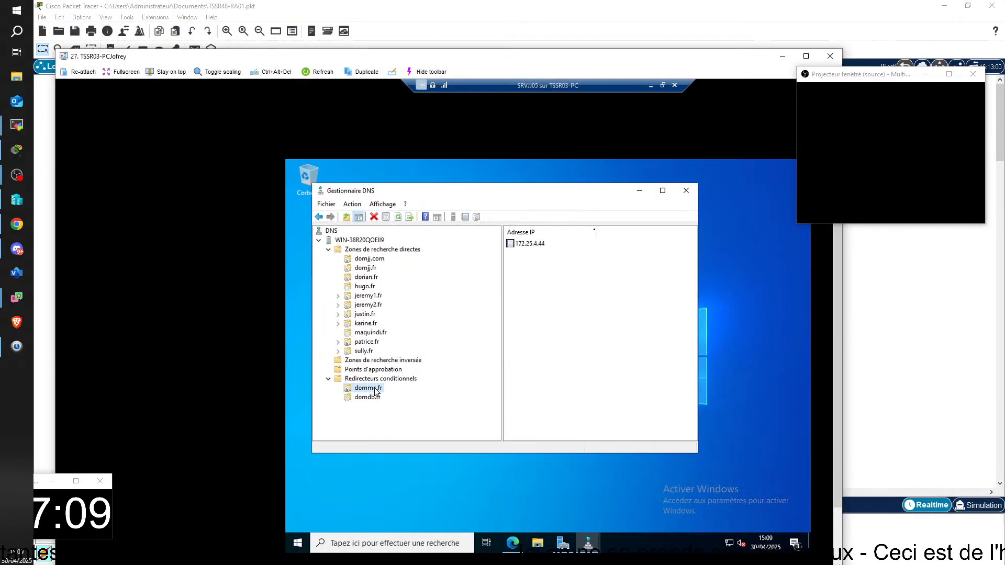
pyautogui.click(512, 543)
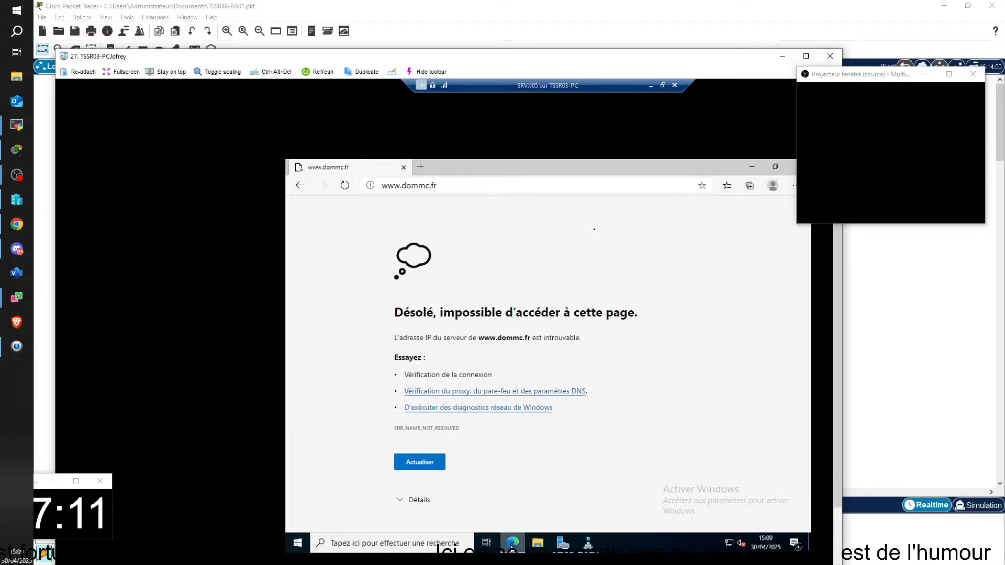
pyautogui.click(511, 544)
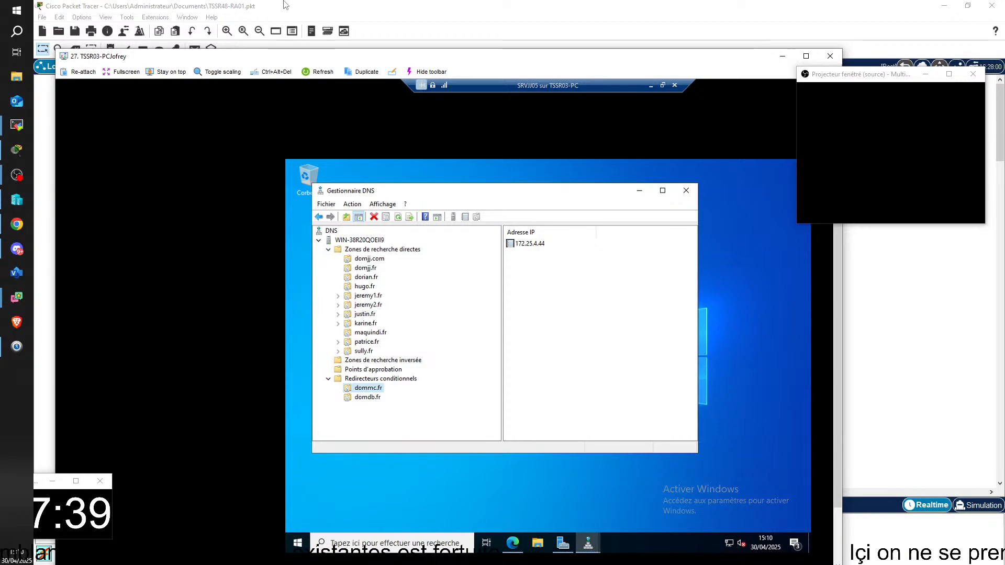
pyautogui.moveTo(517, 552)
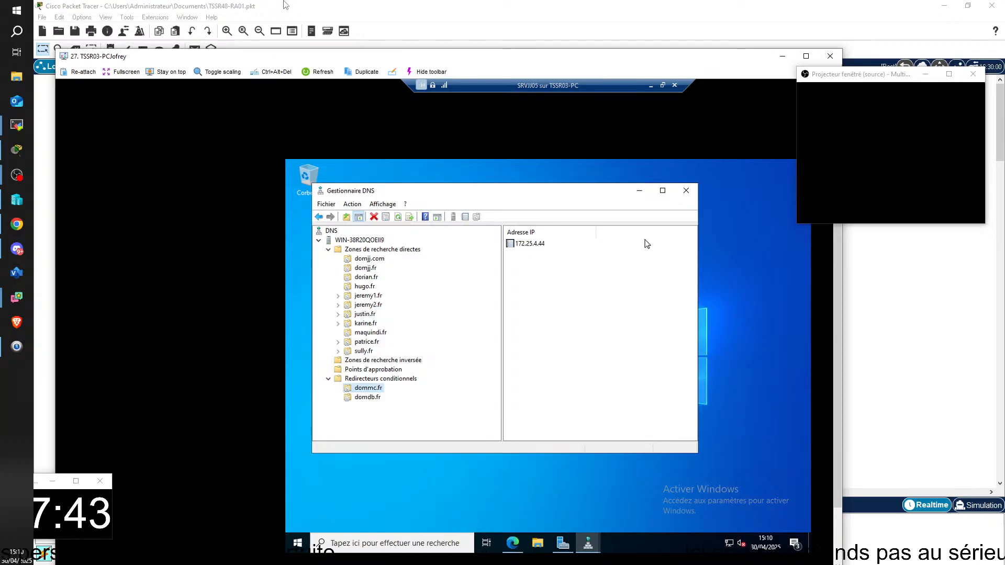
# Take the SRVJJ05 console out of full screen and minimize the SRVJJ04 console on TSSR03-PC
pyautogui.click(662, 85)
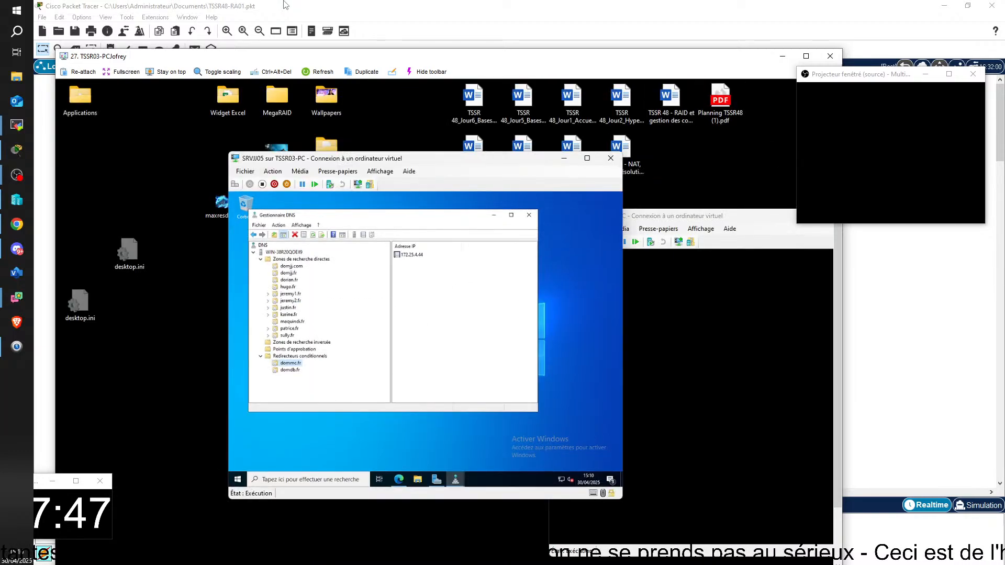
pyautogui.click(753, 219)
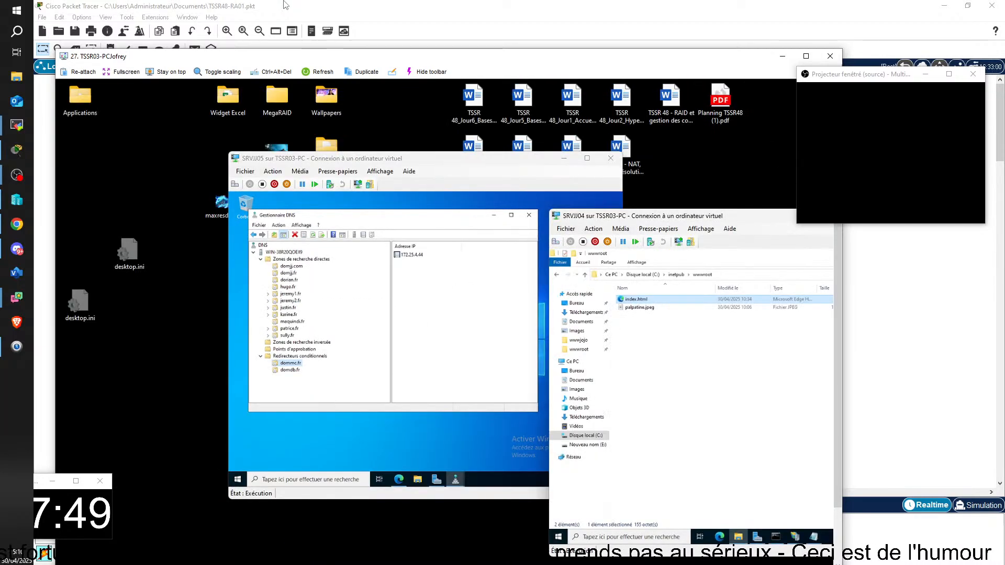
pyautogui.click(884, 216)
# Bring up Hyper-V Manager on TSSR03-PC and connect to the CLIJJ01 virtual machine, dismissing the display configuration dialog
pyautogui.moveTo(321, 559)
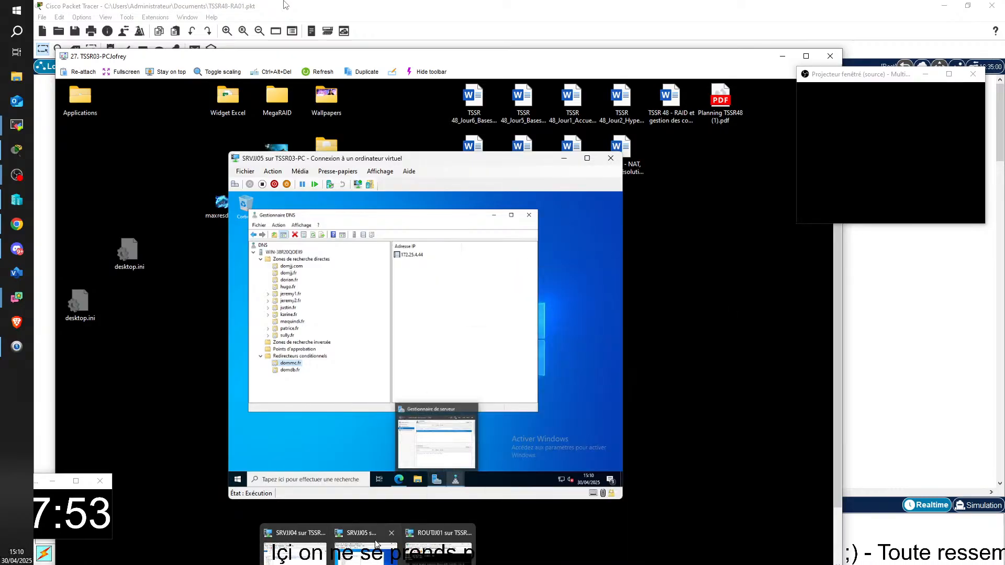
pyautogui.click(413, 533)
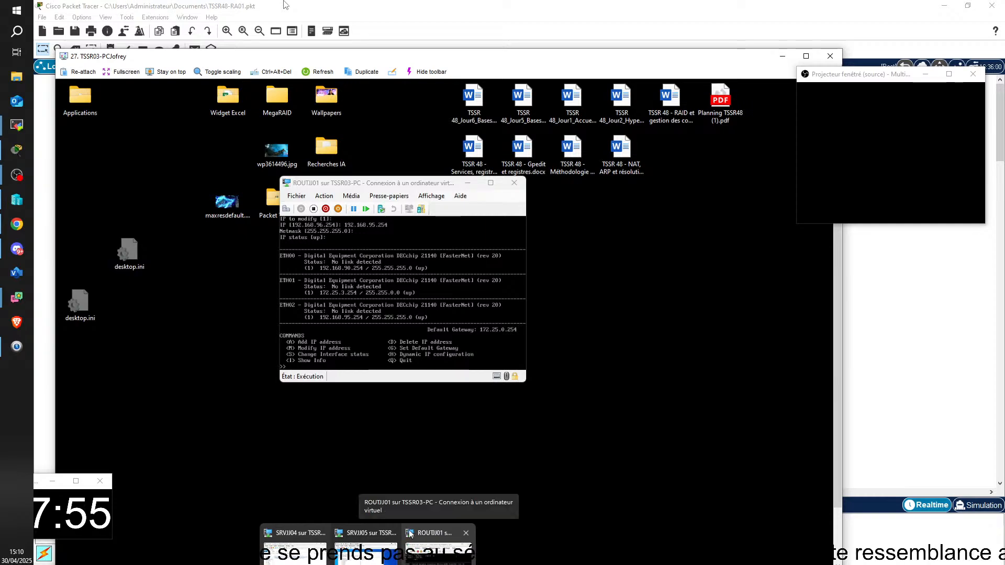
pyautogui.click(366, 532)
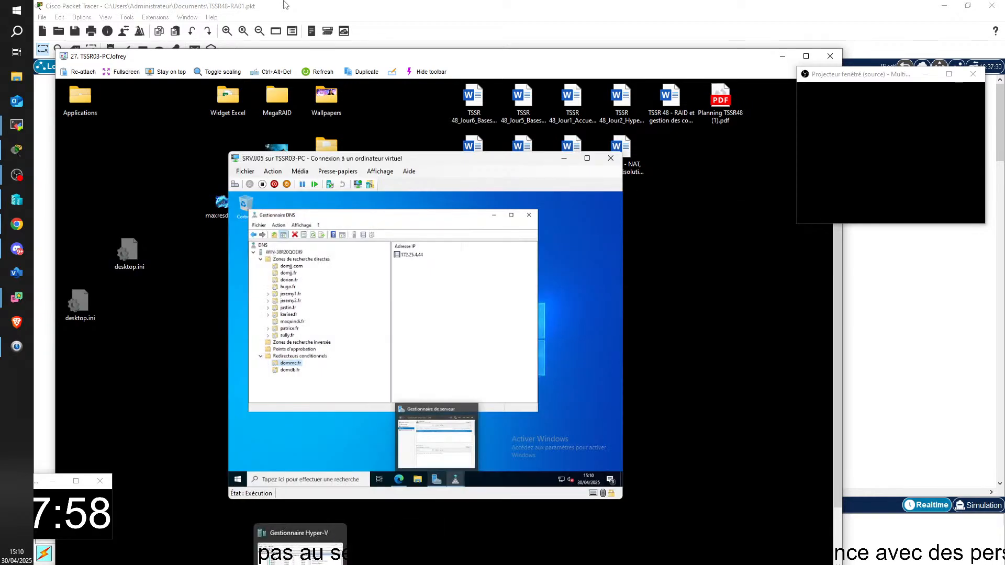
pyautogui.click(300, 544)
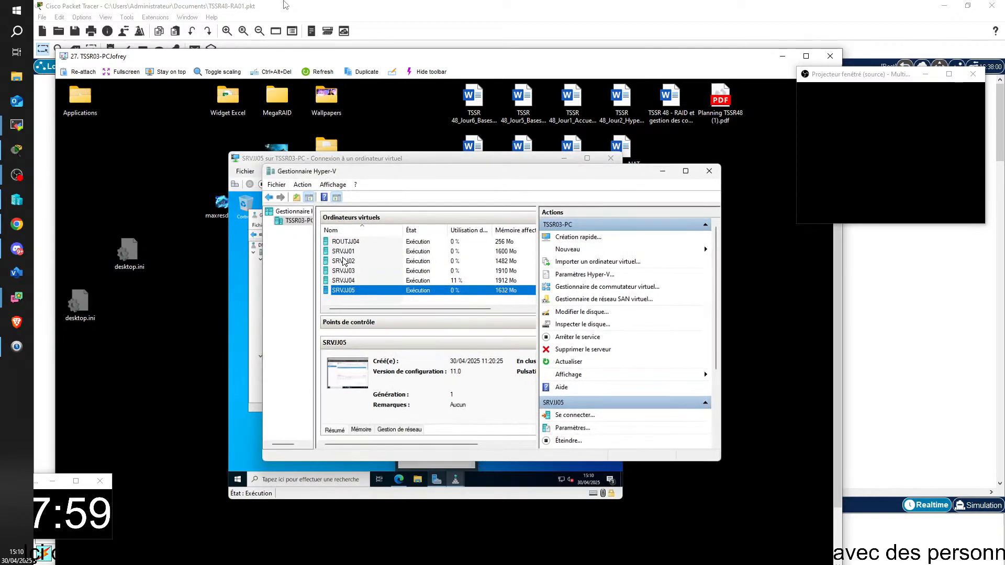
pyautogui.scroll(2, 344, 261)
pyautogui.click(344, 242)
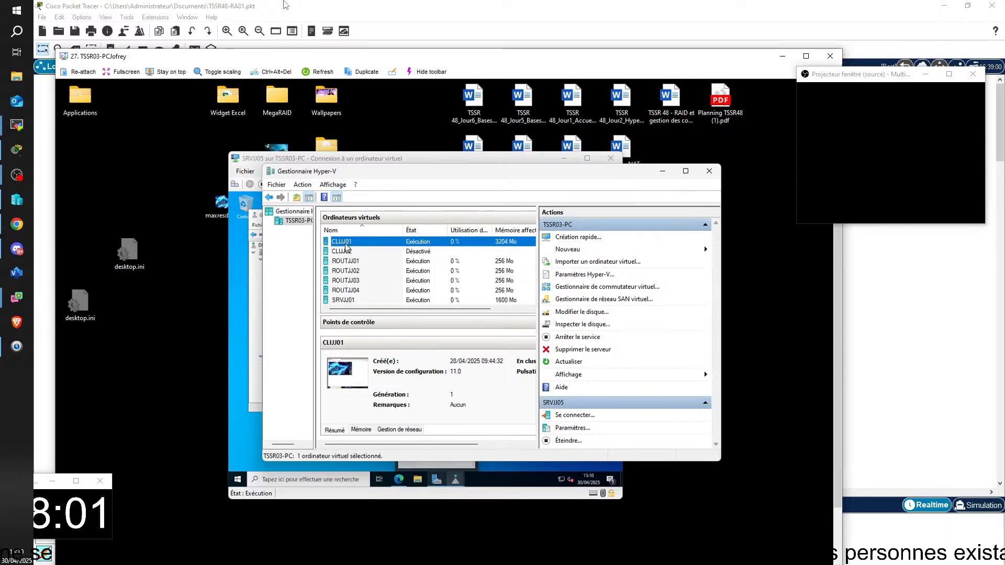
pyautogui.doubleClick(344, 244)
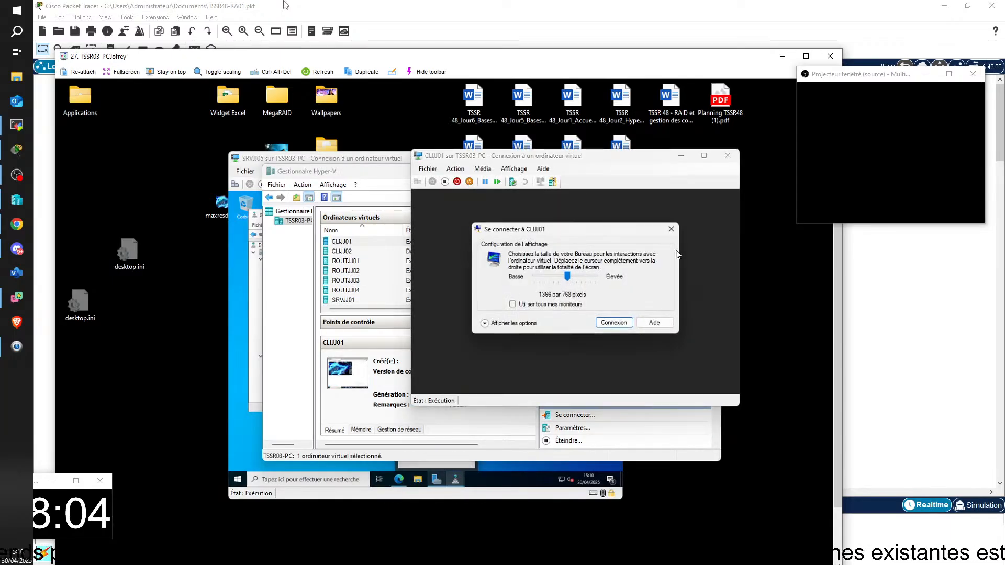
pyautogui.click(671, 229)
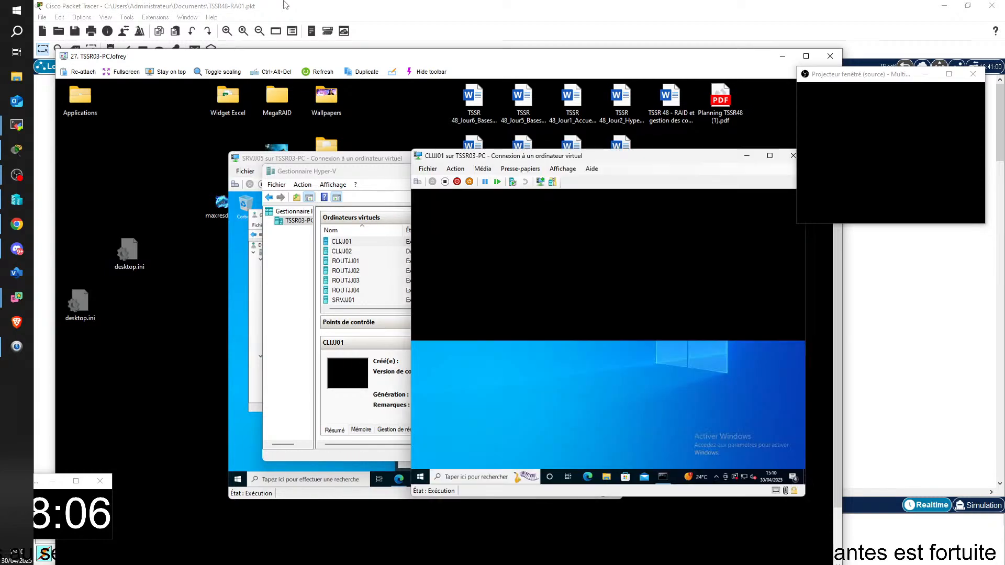
pyautogui.click(588, 477)
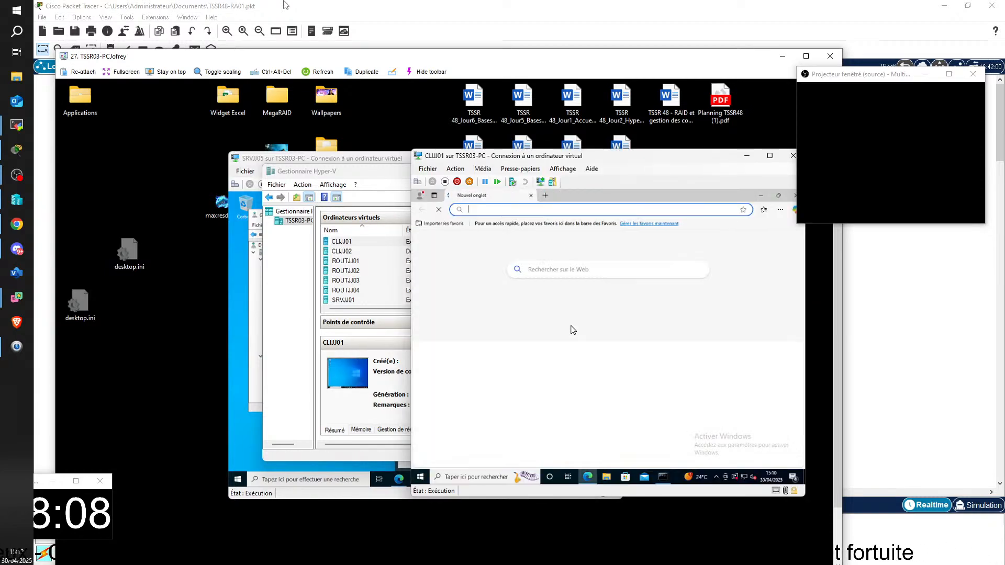
pyautogui.write('www')
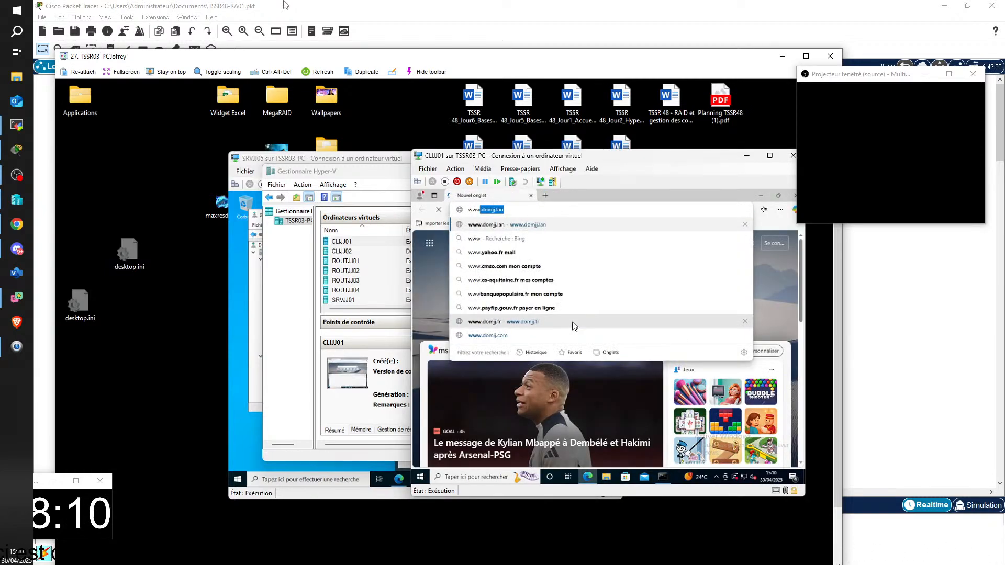
pyautogui.write('.dom')
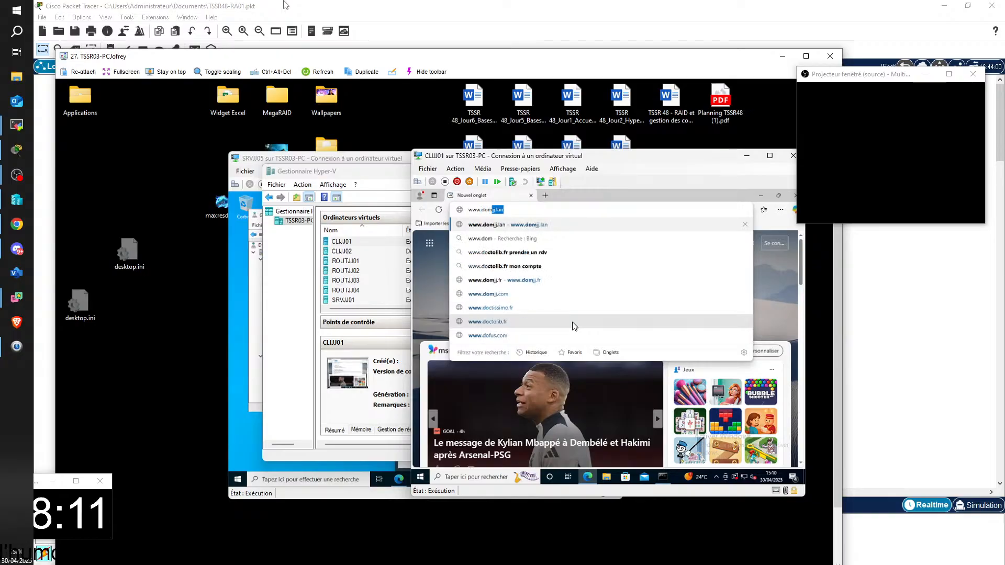
pyautogui.write('mc')
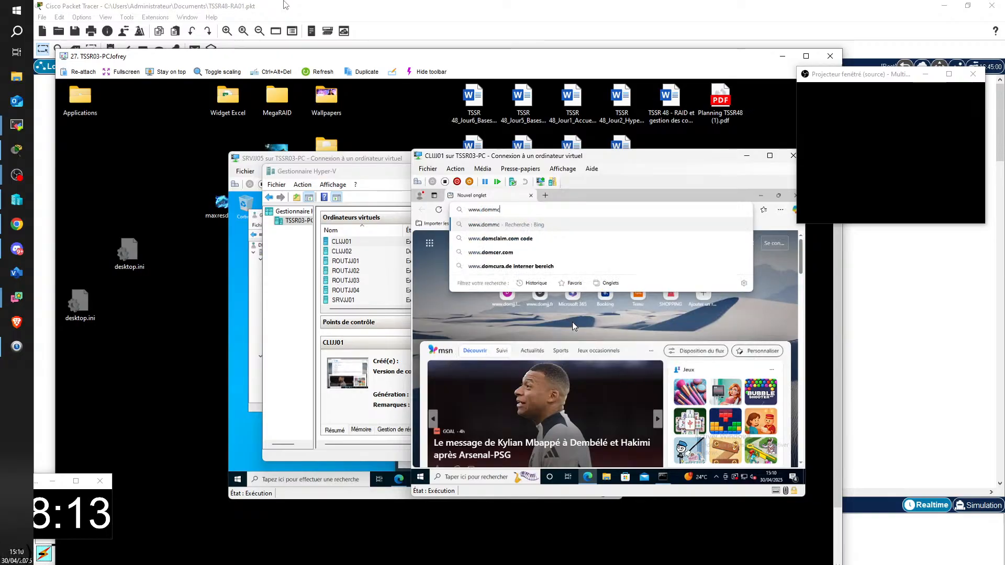
pyautogui.write('.fr')
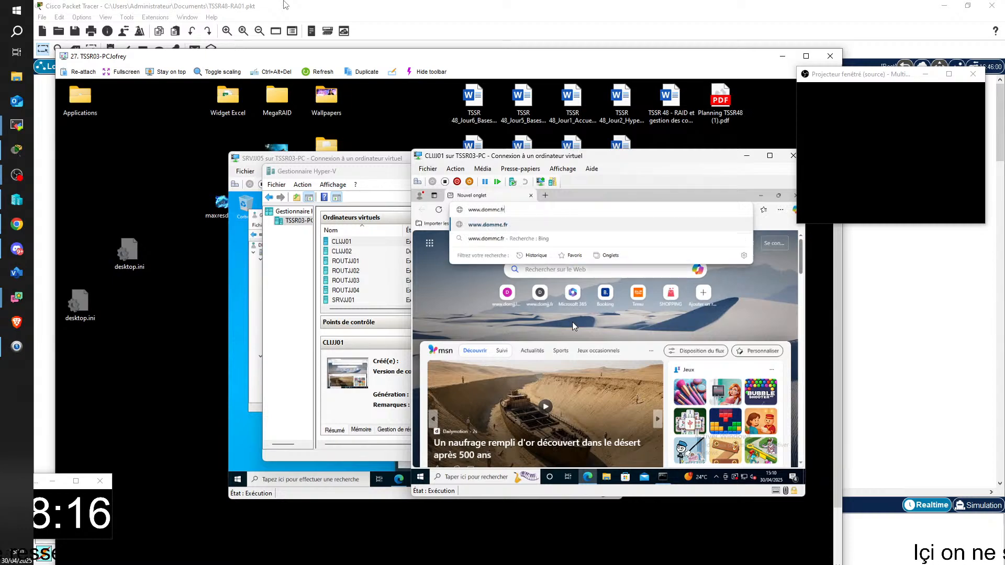
pyautogui.press('Return')
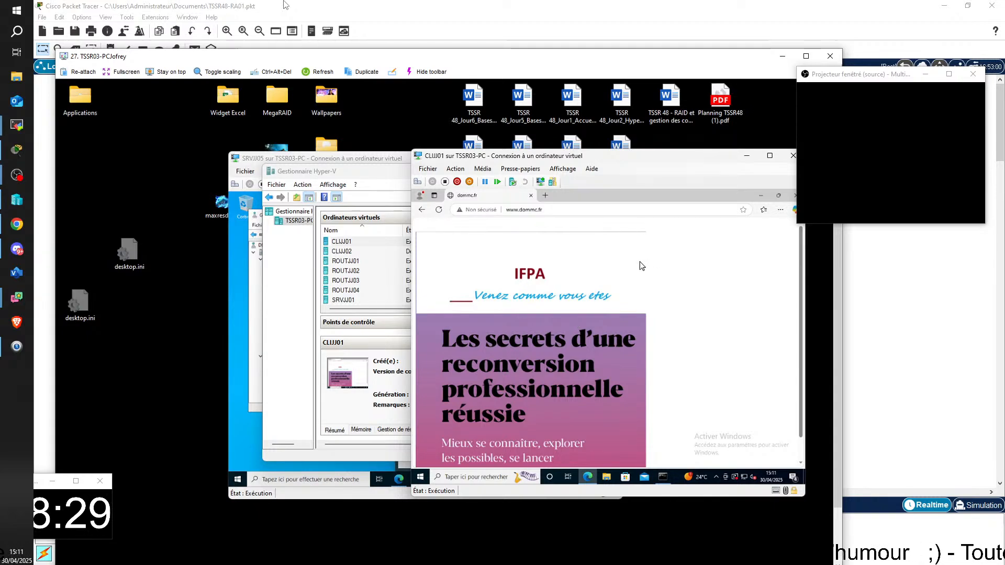
# Minimize Hyper-V Manager and place the SRVJJ05 and CLIJJ01 consoles side by side, with SRVJJ05 active
pyautogui.click(392, 172)
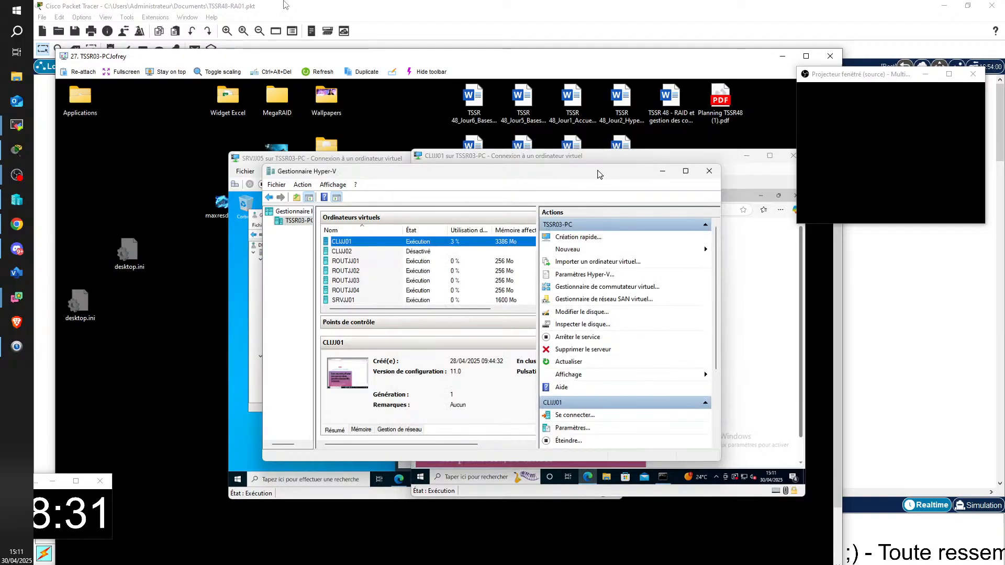
pyautogui.click(661, 172)
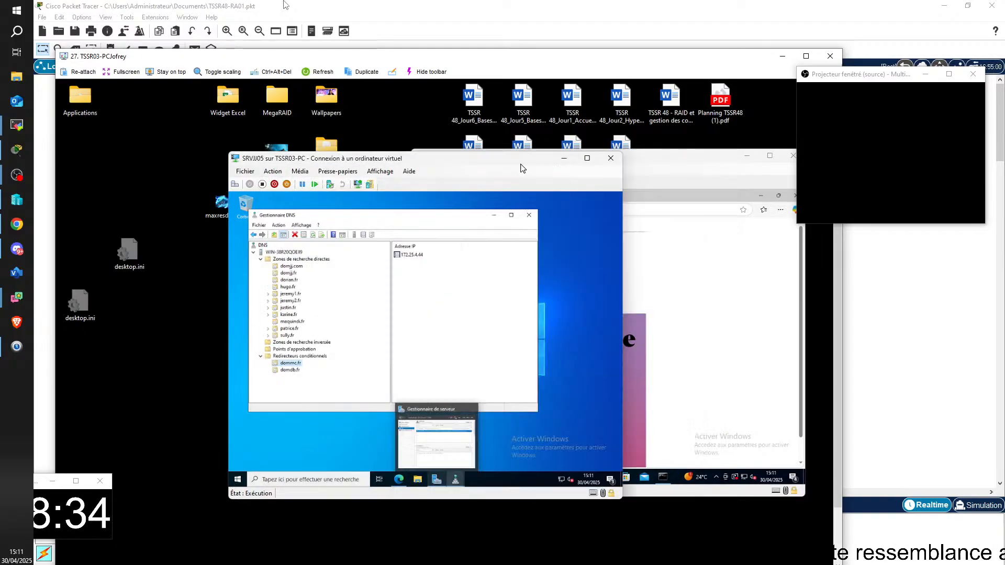
pyautogui.moveTo(492, 164); pyautogui.dragTo(425, 184)
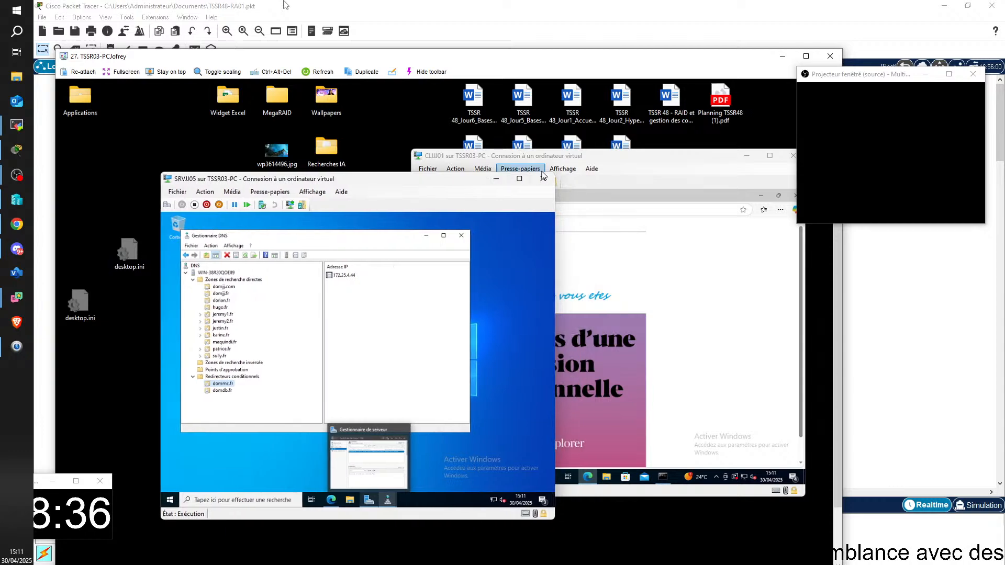
pyautogui.moveTo(613, 159); pyautogui.dragTo(777, 148)
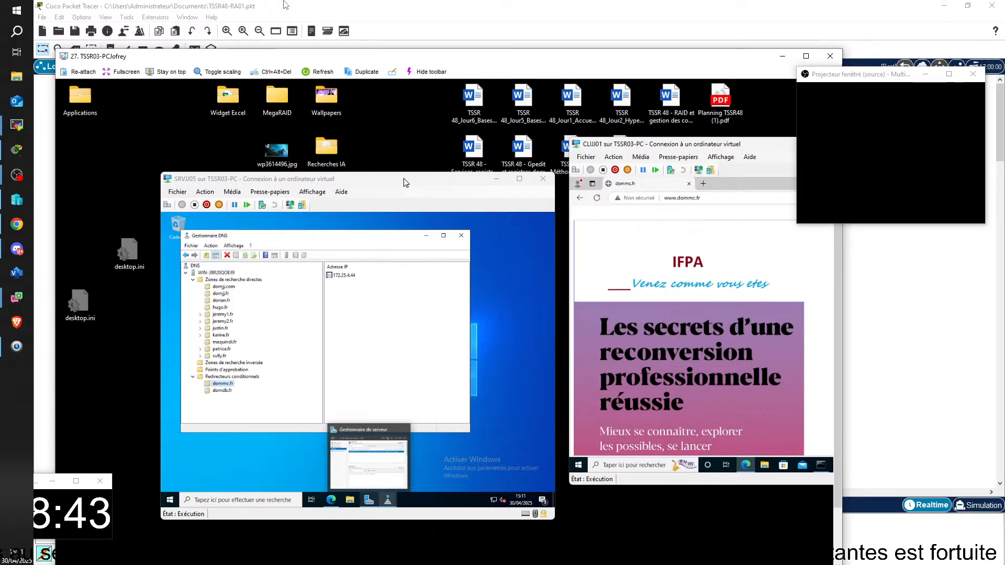
pyautogui.click(442, 186)
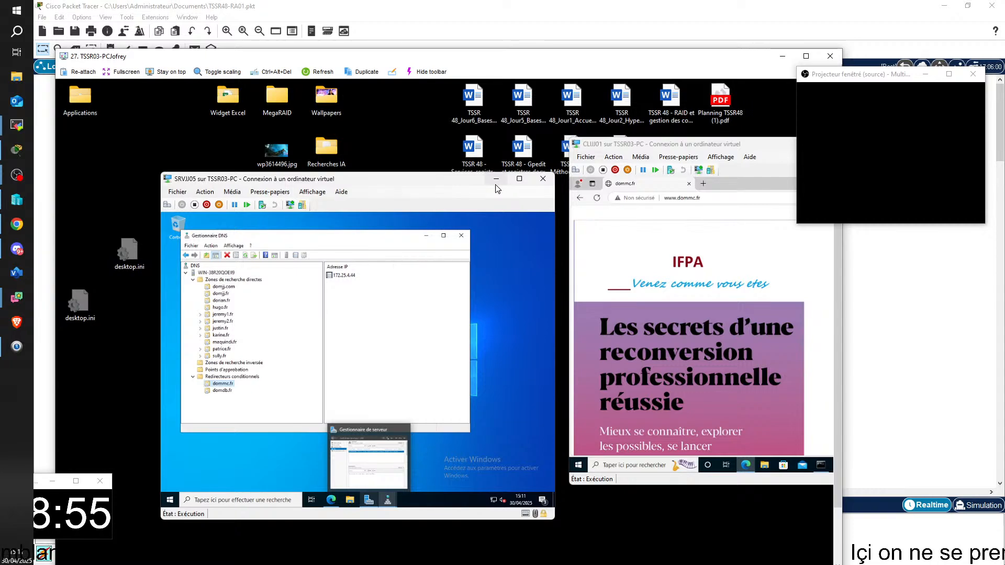
# Close DNS Manager on SRVJJ05 and open the IPv4 properties of its Ethernet connection
pyautogui.click(461, 235)
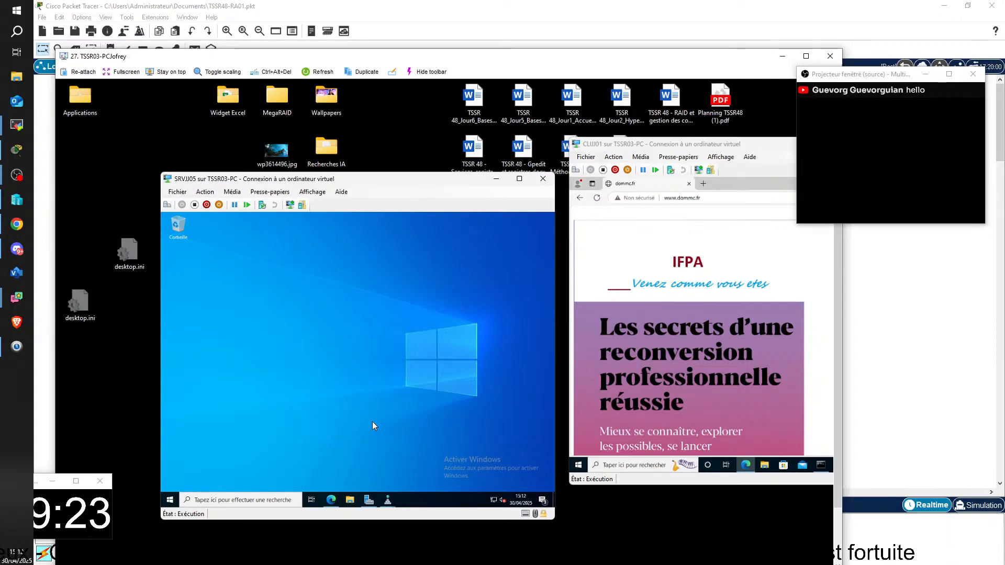
pyautogui.press('super+r')
pyautogui.press('Return')
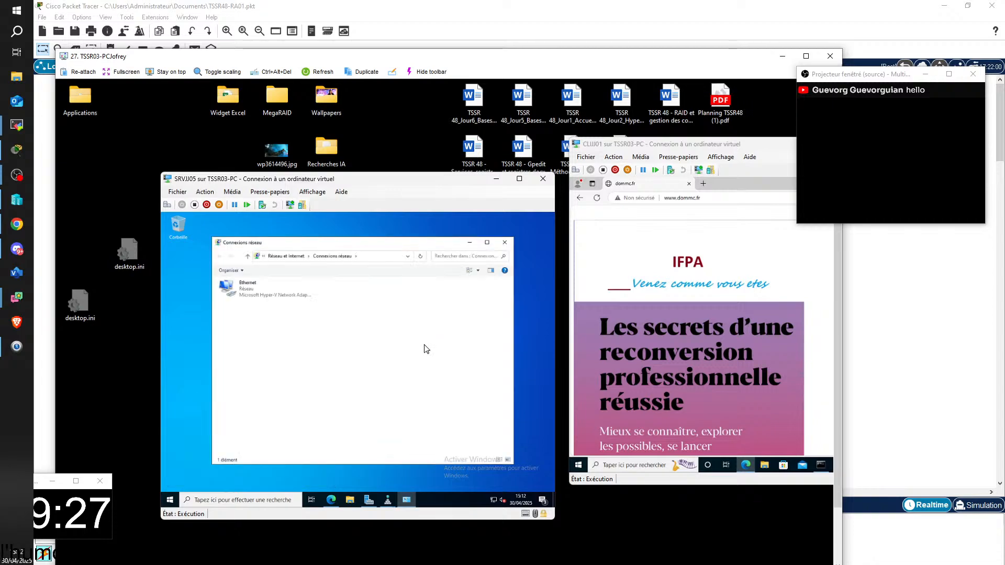
pyautogui.click(264, 290)
pyautogui.rightClick(265, 290)
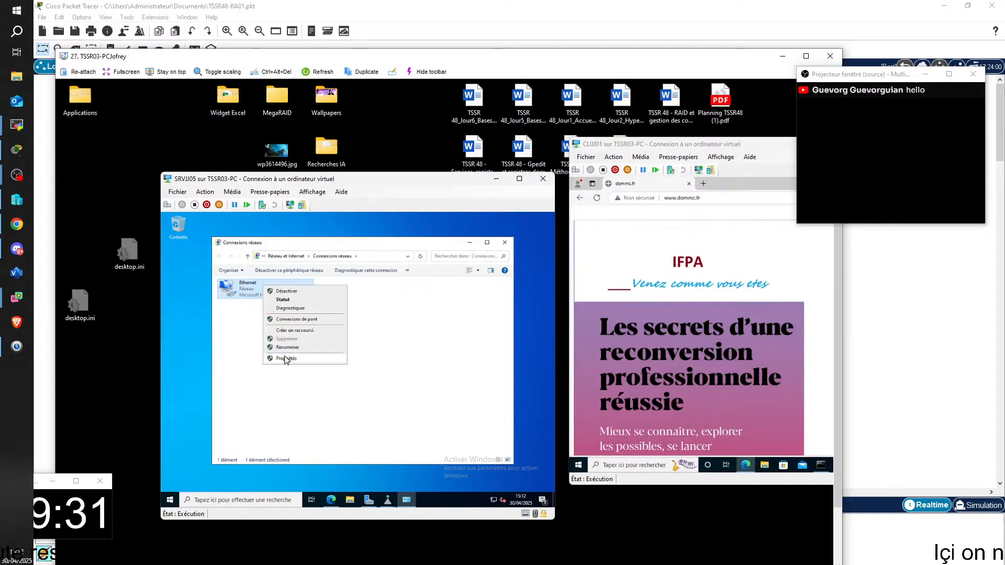
pyautogui.click(286, 359)
pyautogui.doubleClick(270, 359)
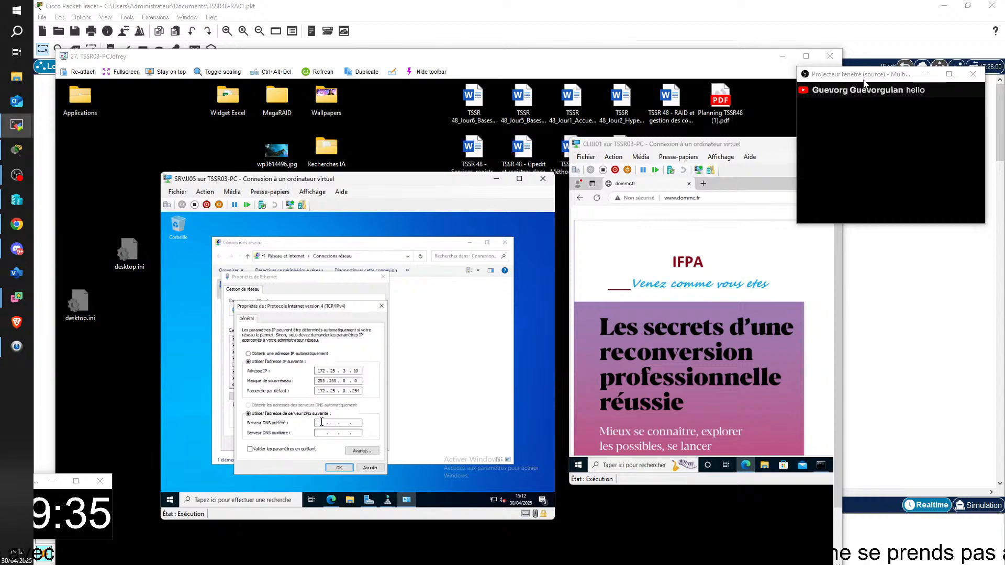
# Close the TSSR03-PC remote session and bring up the TSSR02-PC session in a maximized window
pyautogui.doubleClick(747, 59)
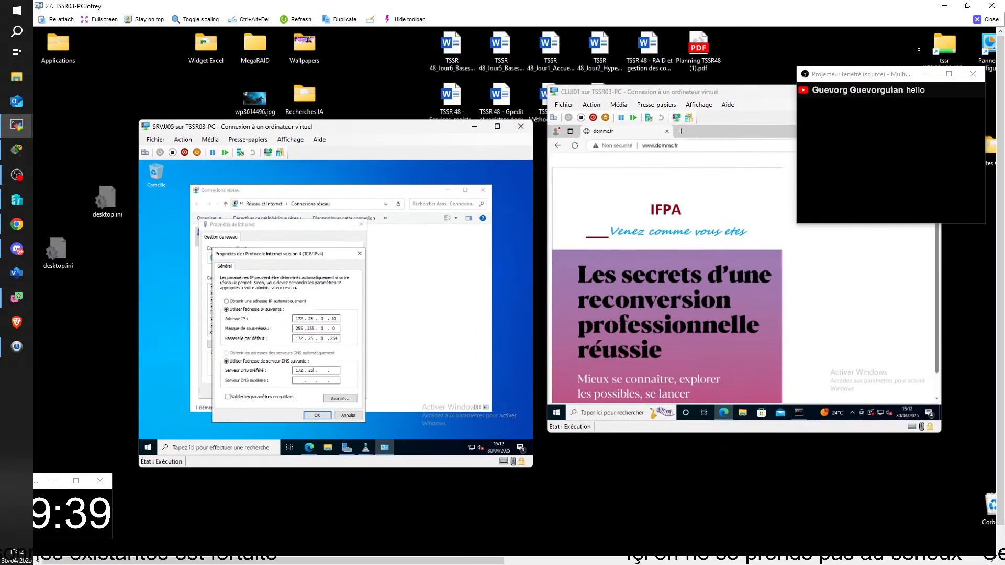
pyautogui.click(986, 19)
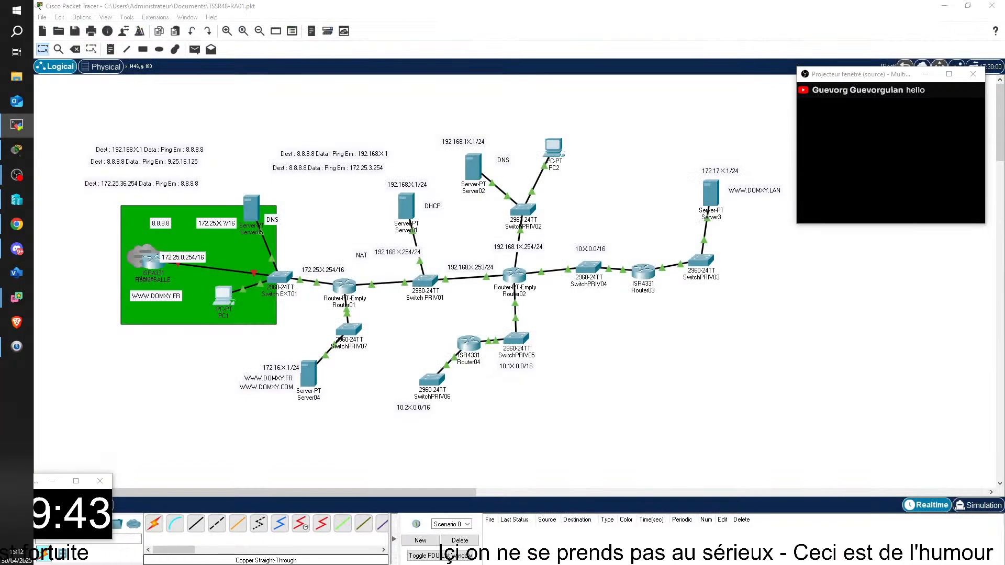
pyautogui.moveTo(1004, 225); pyautogui.dragTo(398, 11)
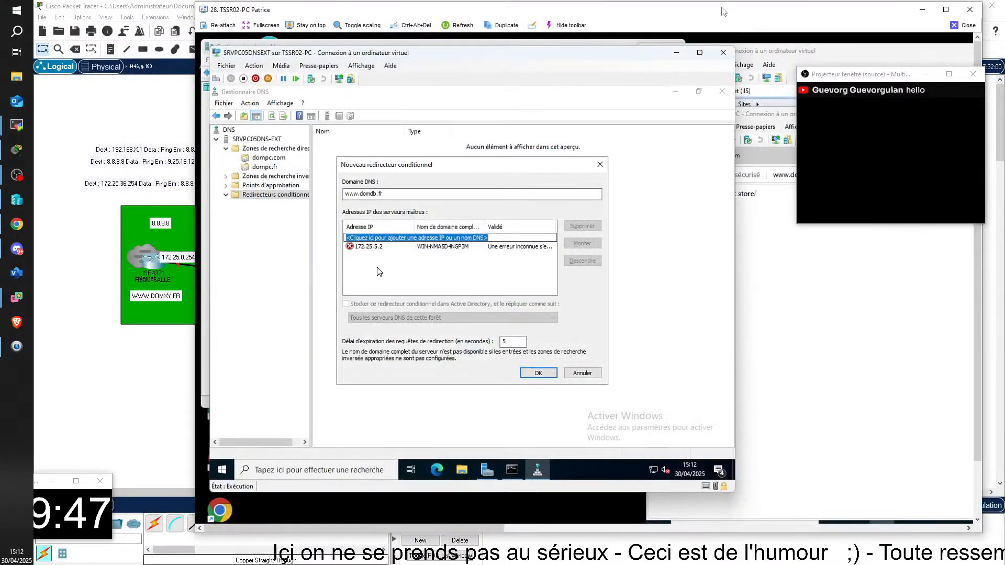
pyautogui.doubleClick(723, 11)
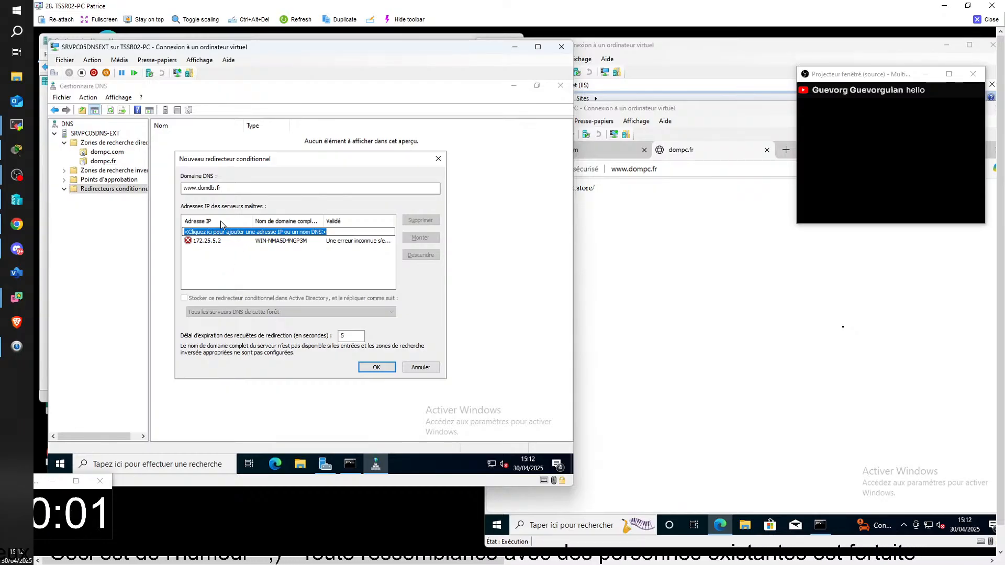
pyautogui.click(198, 190)
pyautogui.press('BackSpace')
pyautogui.press('BackSpace')
pyautogui.press('BackSpace')
pyautogui.press('BackSpace')
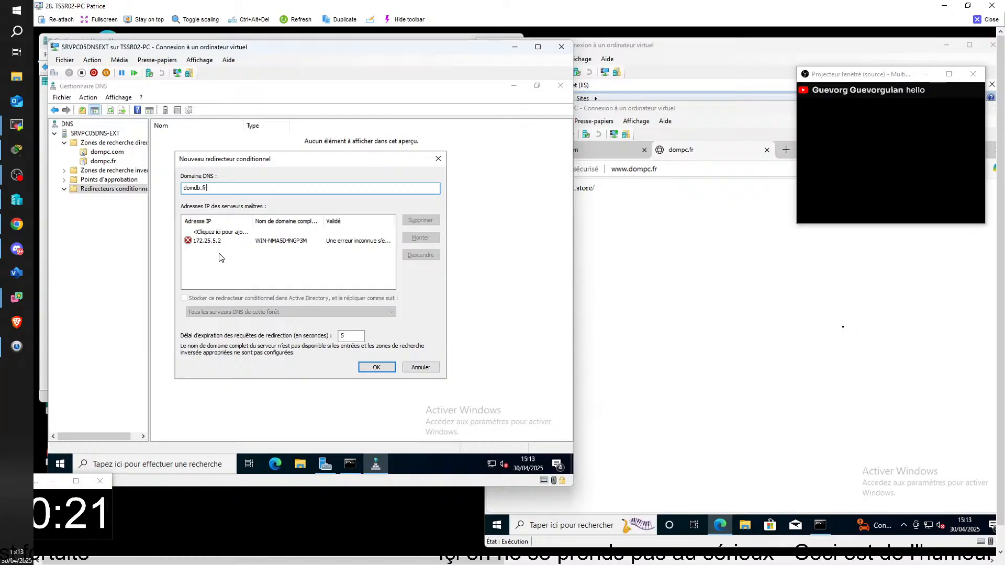
pyautogui.press('Tab')
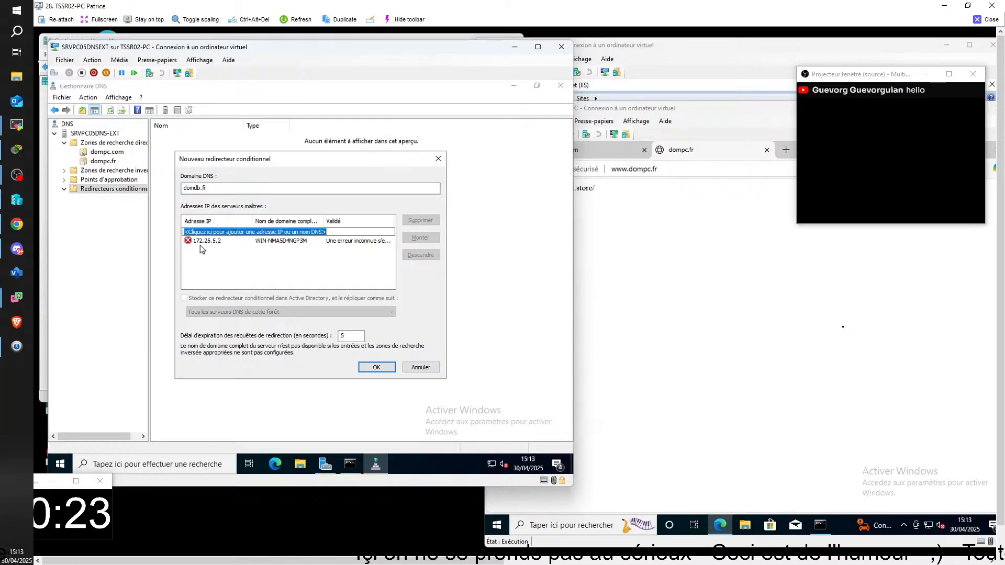
# Re-enter 172.25.5.2 as the master server address to have it validated for domdb.fr
pyautogui.click(199, 244)
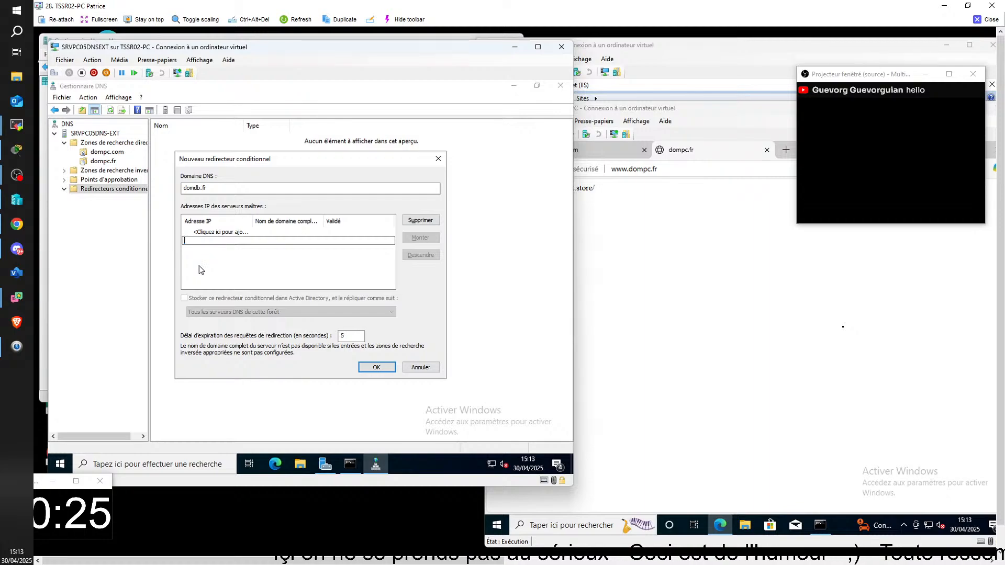
pyautogui.click(199, 266)
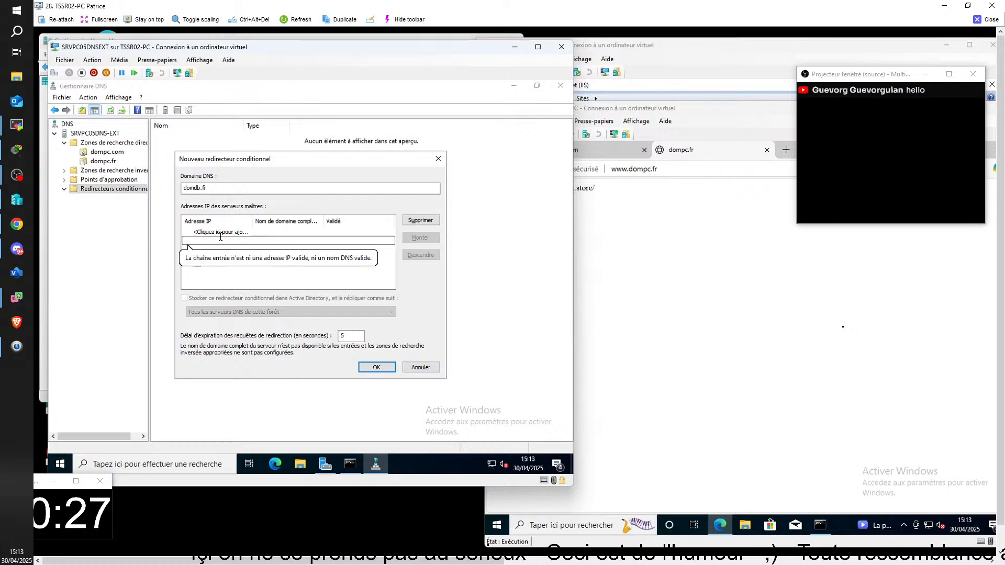
pyautogui.write('172.')
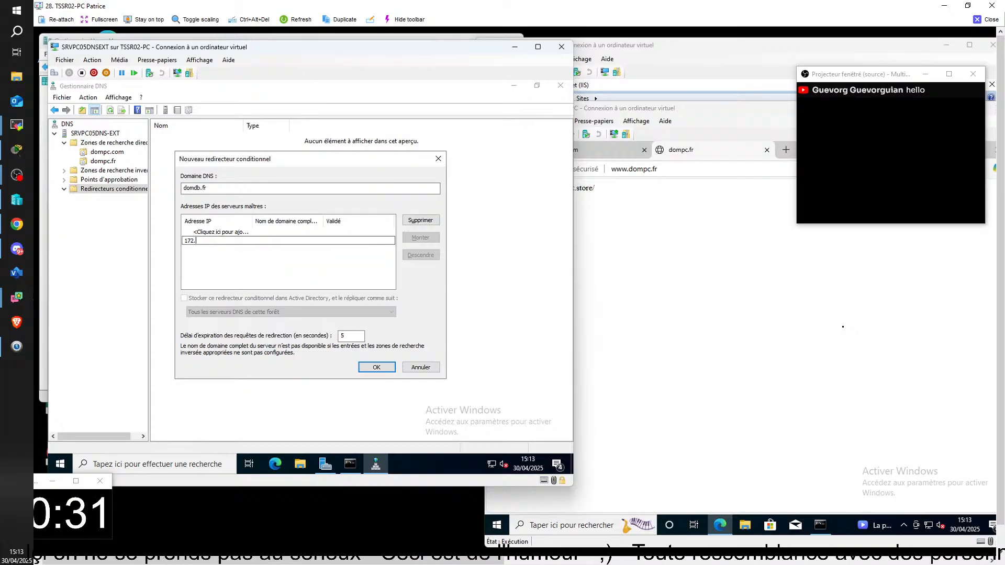
pyautogui.write('25.')
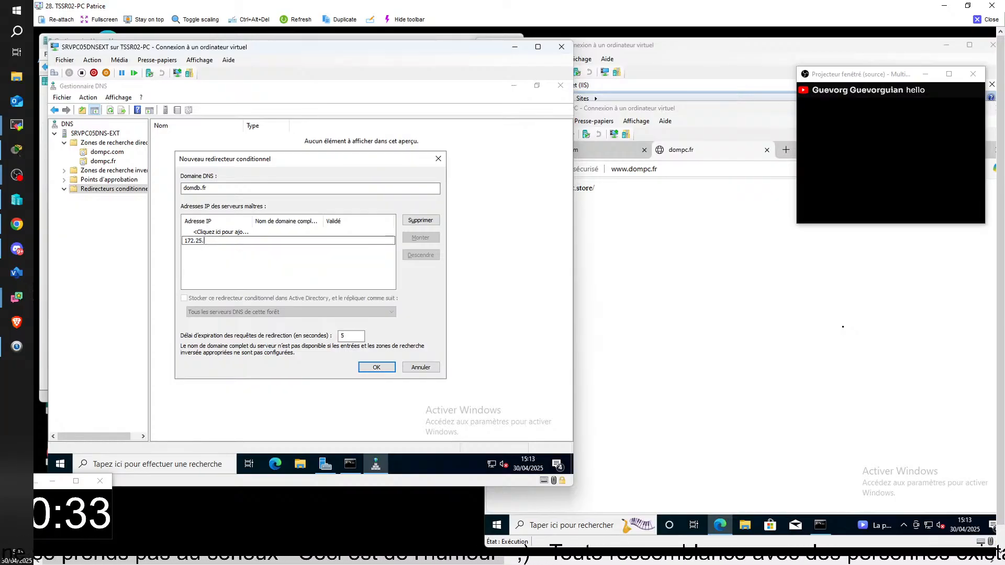
pyautogui.write('5.')
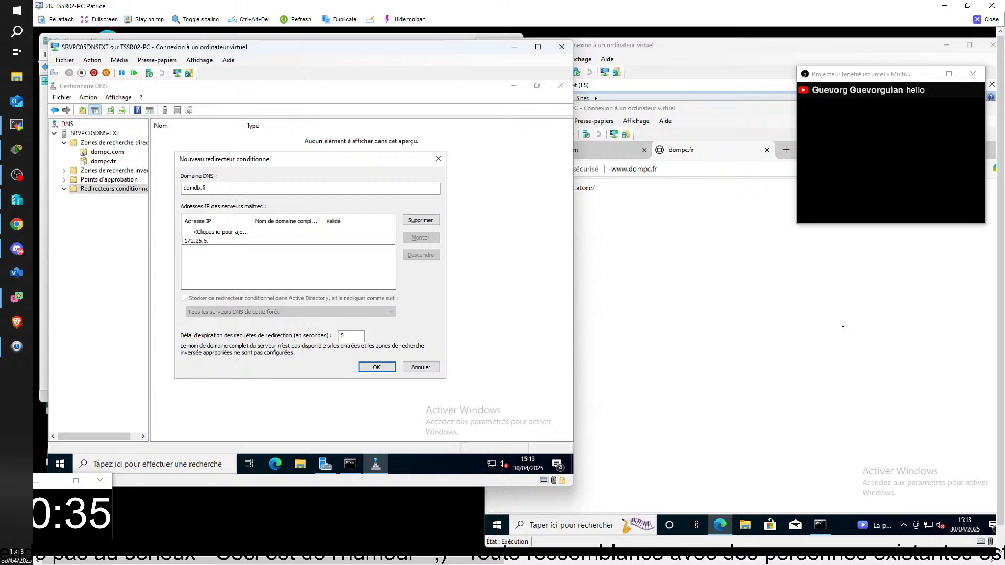
pyautogui.write('2')
pyautogui.press('Return')
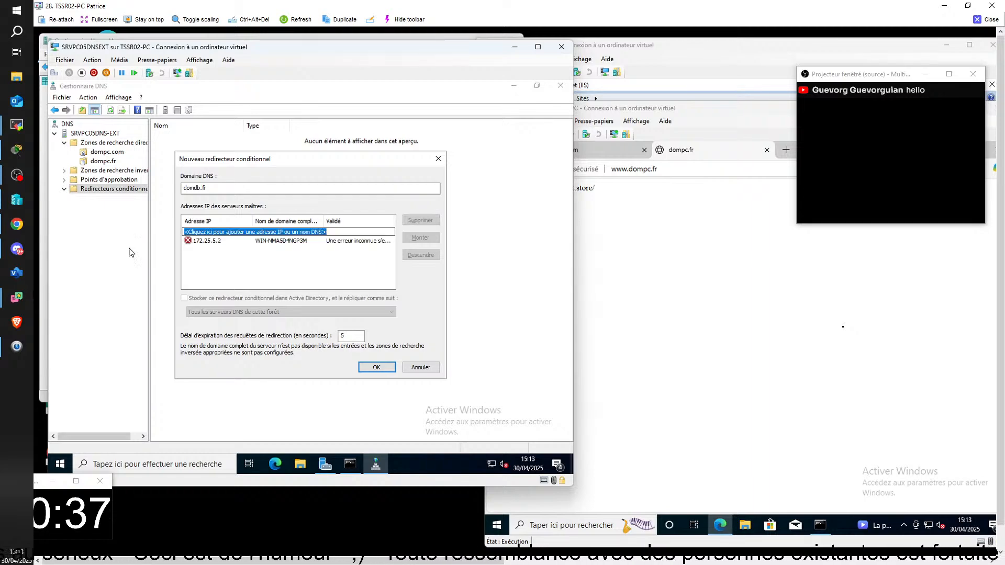
# Replace the master server entry with a freshly entered 172.25.5.2 and create the domdb.fr conditional forwarder
pyautogui.click(221, 243)
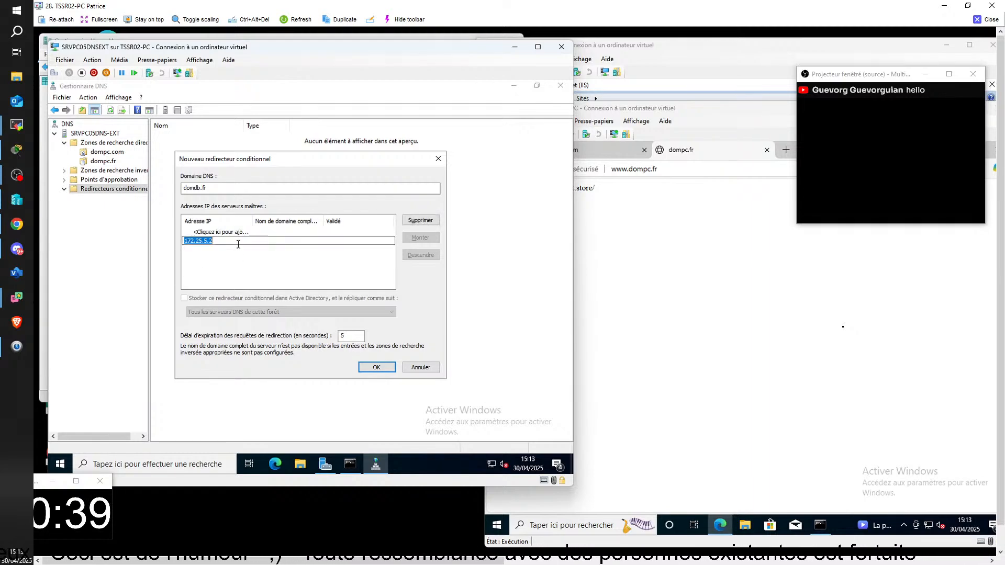
pyautogui.press('BackSpace')
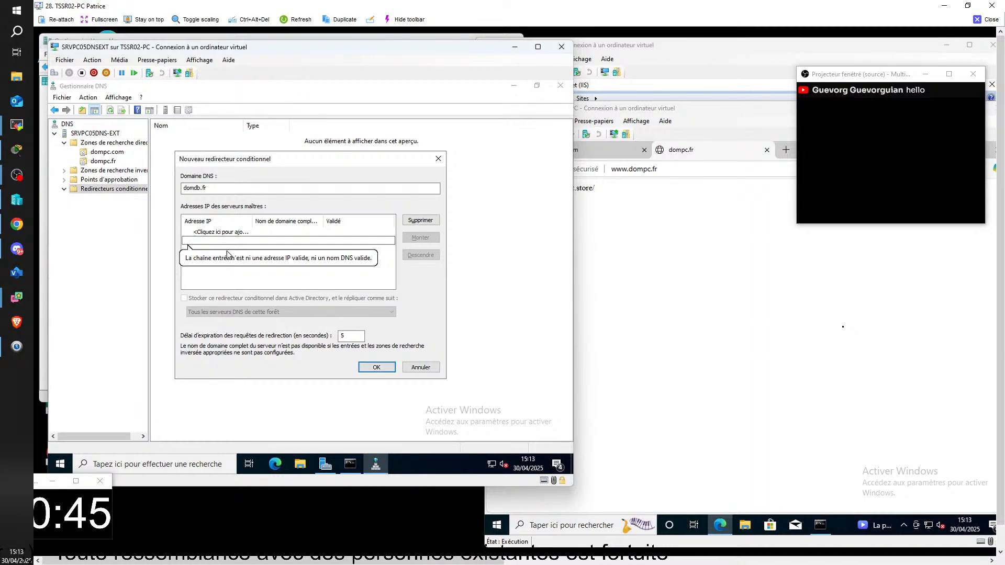
pyautogui.write('1')
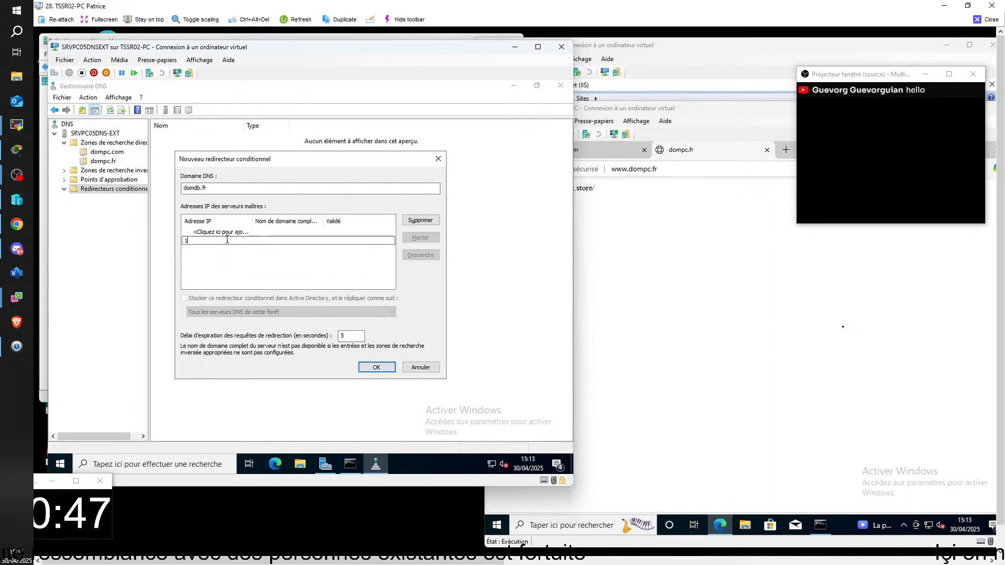
pyautogui.write('72.')
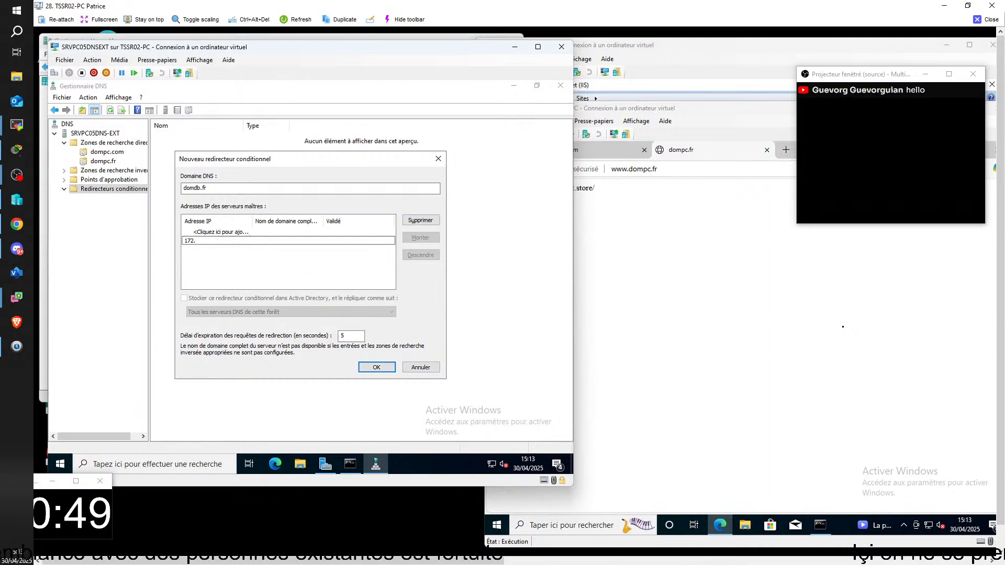
pyautogui.write('25.')
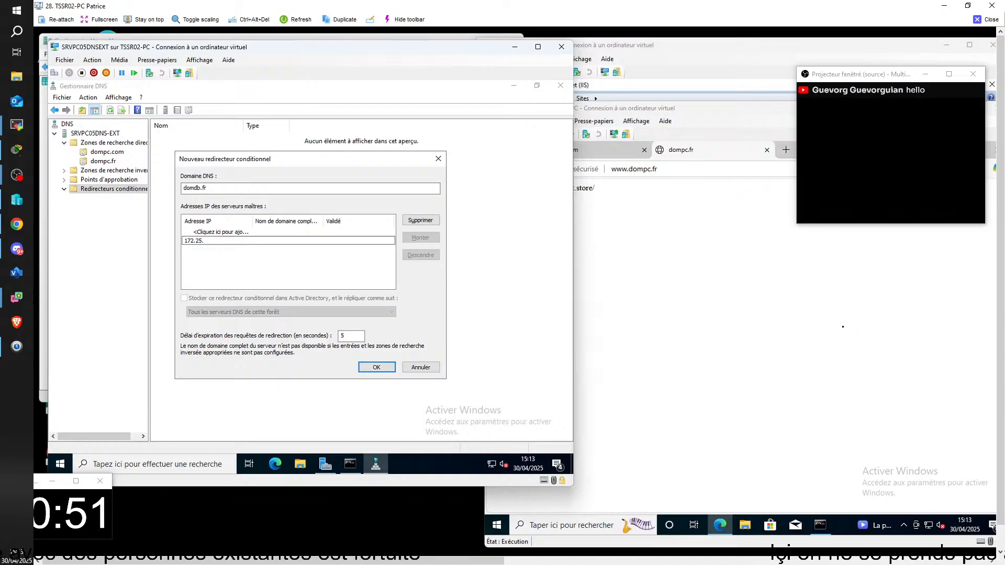
pyautogui.write('5.2')
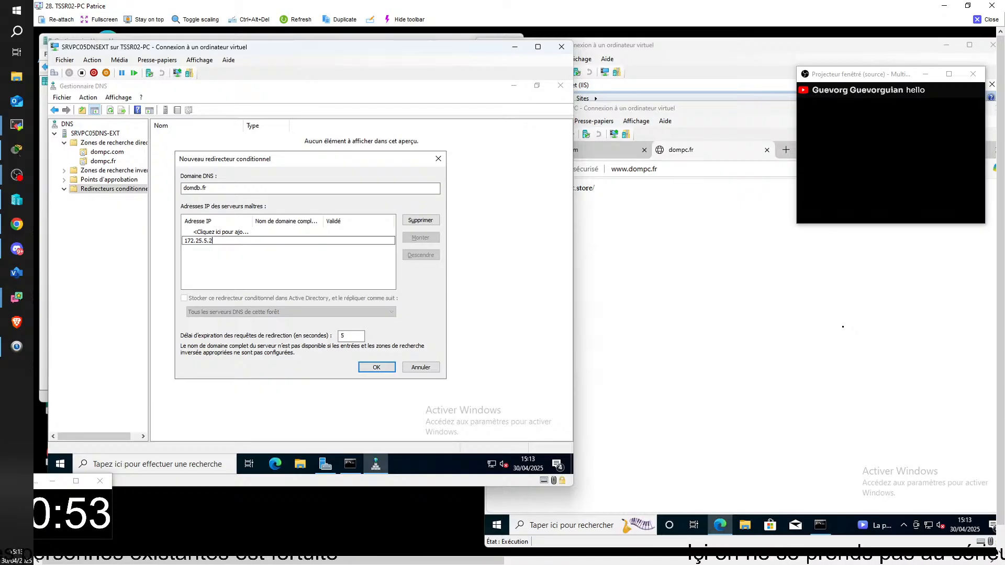
pyautogui.click(376, 367)
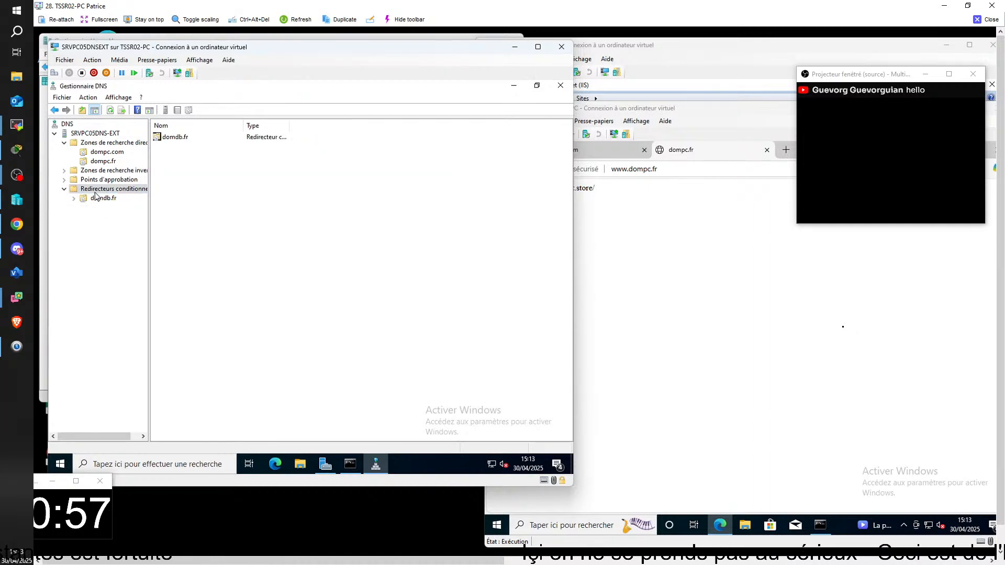
pyautogui.click(761, 249)
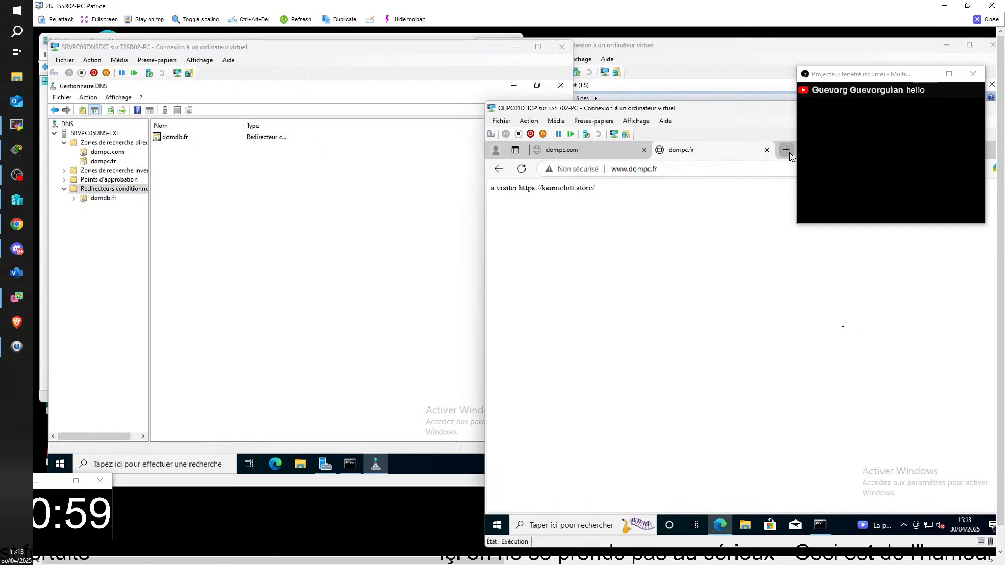
pyautogui.click(786, 151)
pyautogui.moveTo(793, 112); pyautogui.dragTo(674, 83)
pyautogui.click(586, 144)
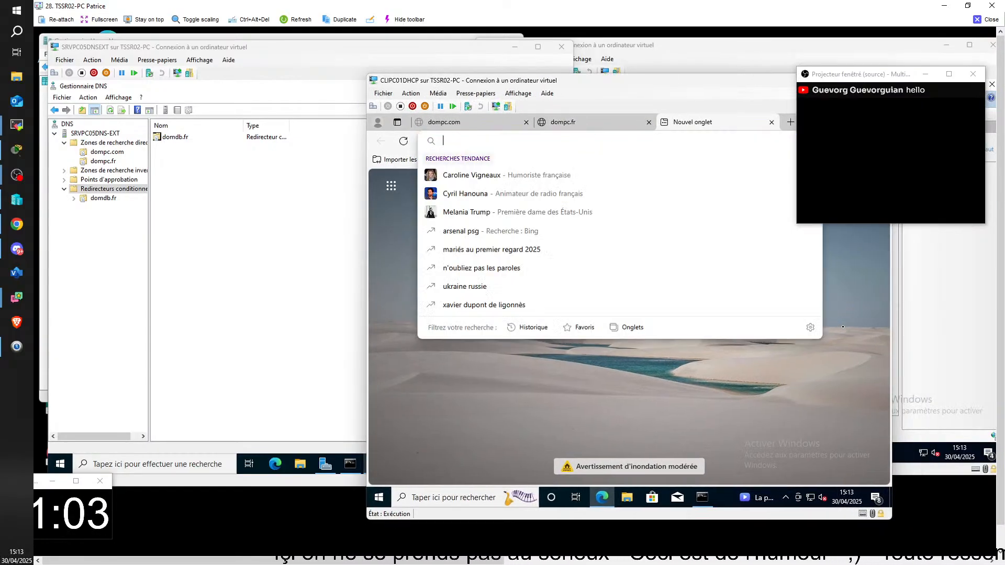
pyautogui.write('h')
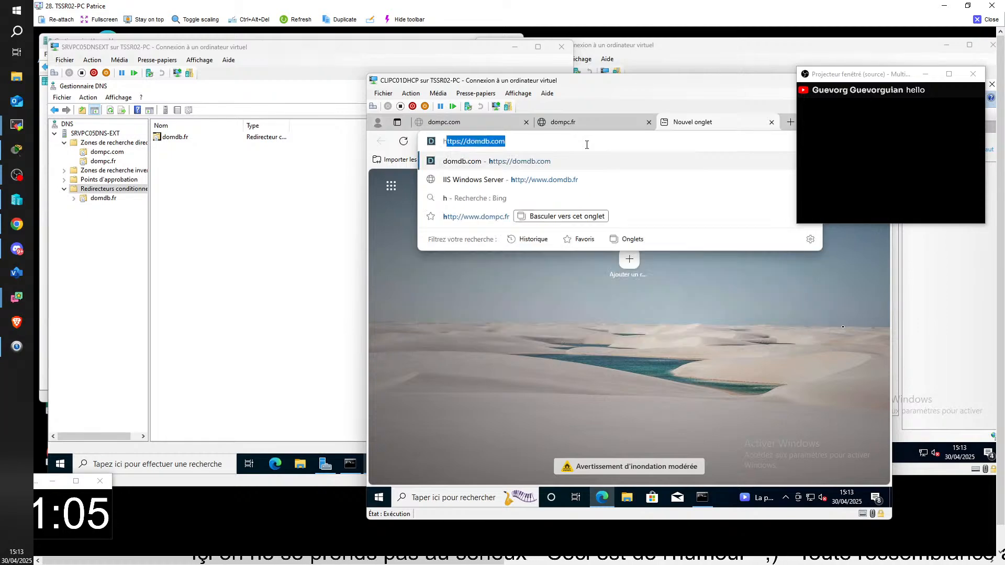
pyautogui.write('ttp://www')
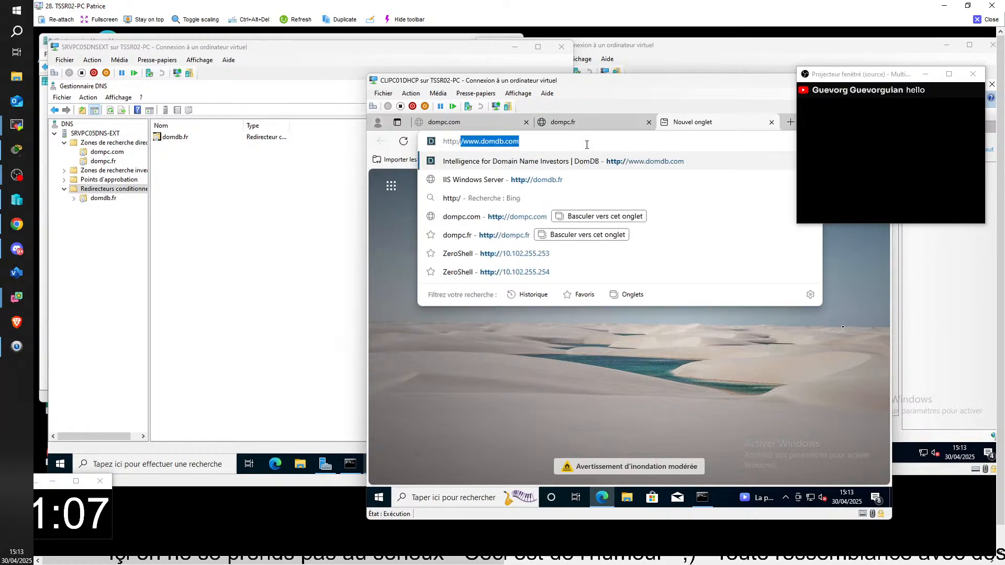
pyautogui.write('.')
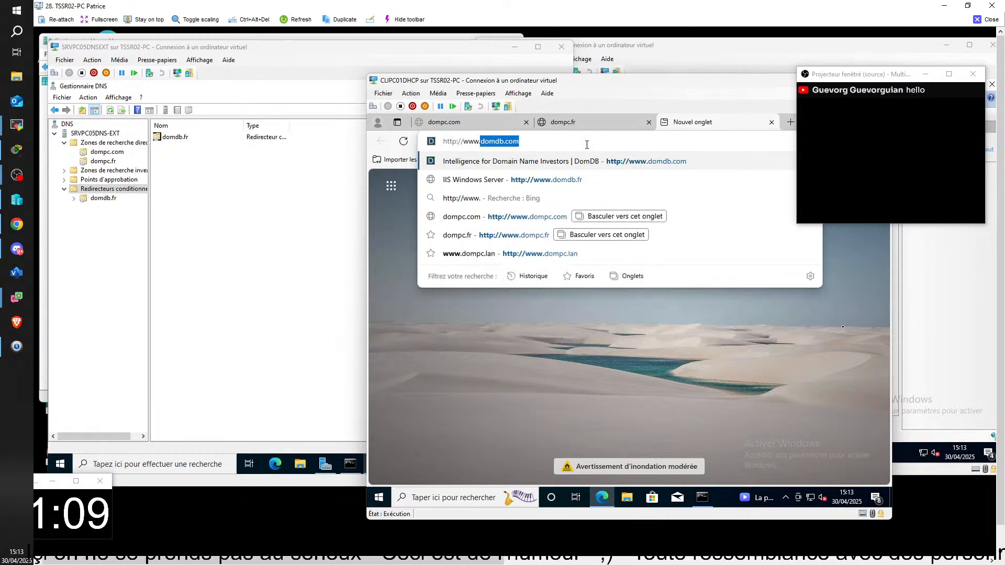
pyautogui.write('dom')
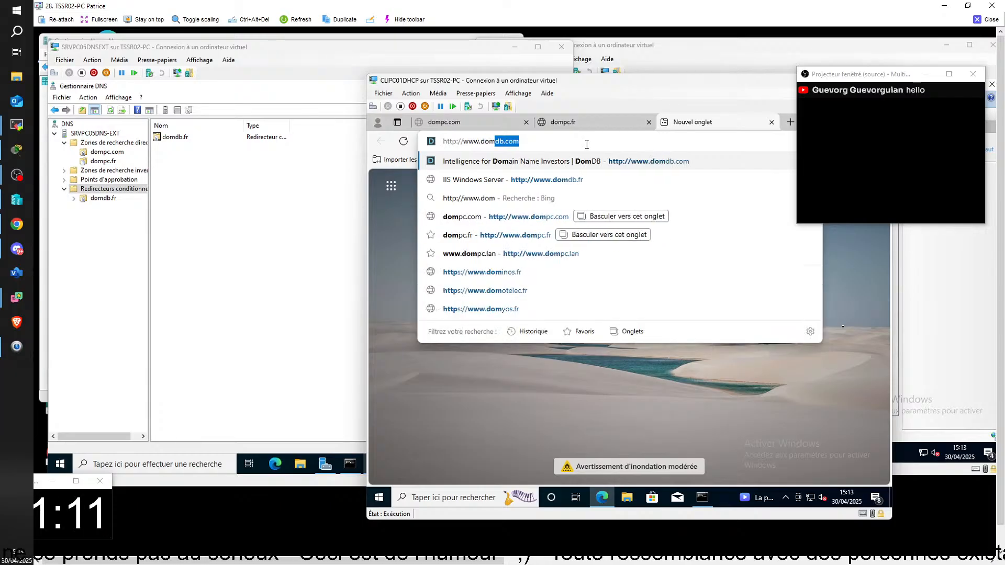
pyautogui.write('db')
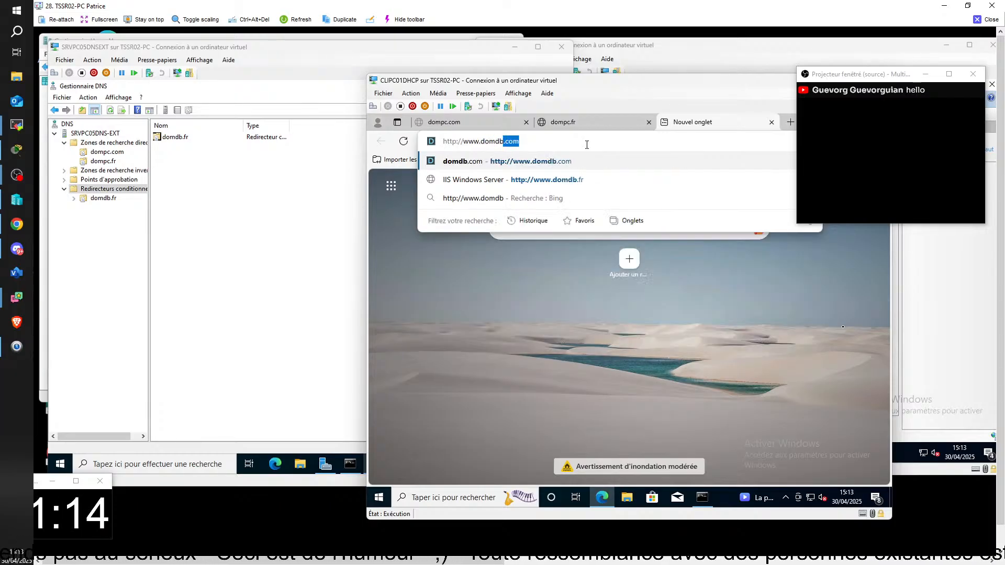
pyautogui.write('.fr')
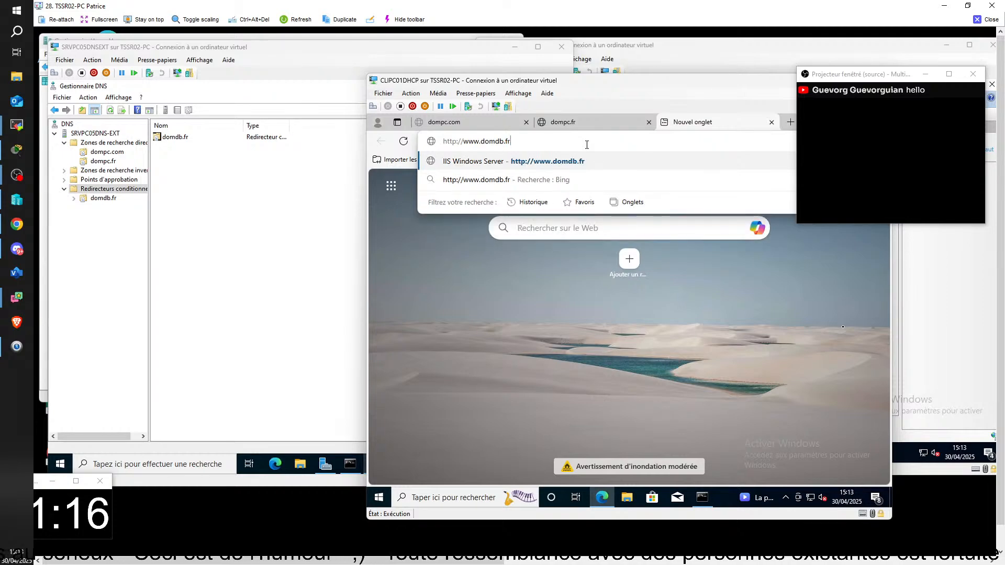
pyautogui.press('Return')
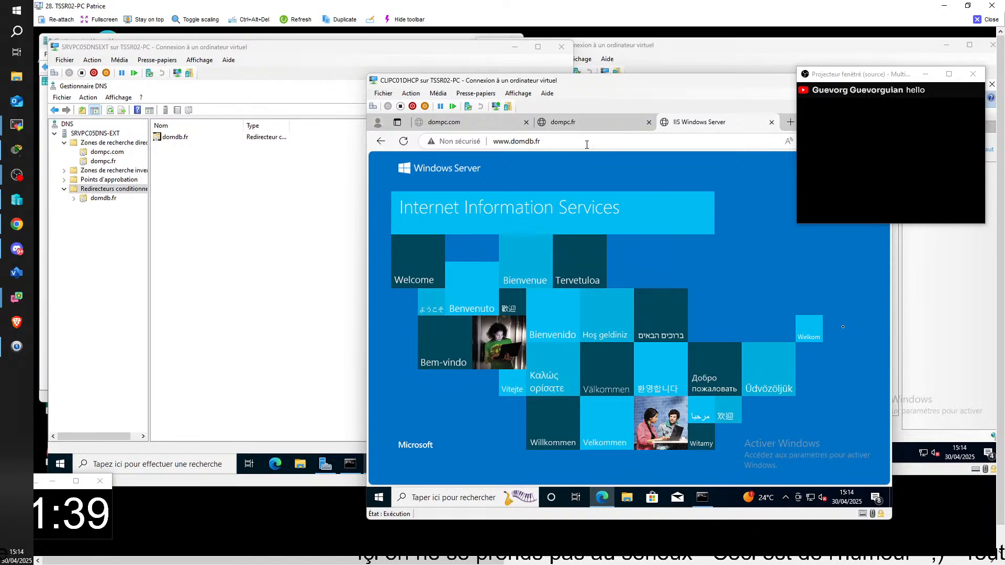
# Close the TSSR02-PC session and bring the SRVKL04 console on TSSR14-PC to the front
pyautogui.click(987, 21)
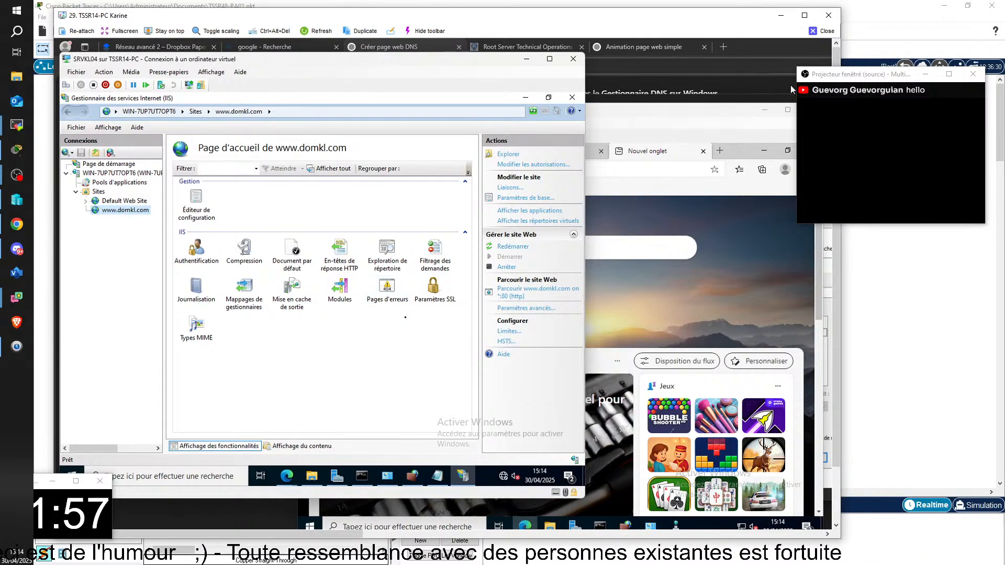
pyautogui.click(632, 237)
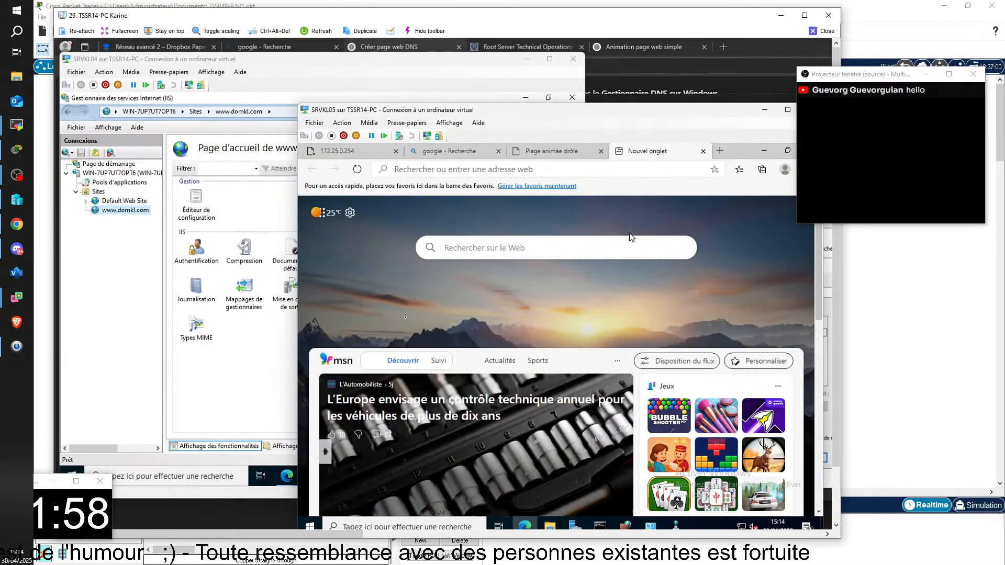
pyautogui.click(263, 69)
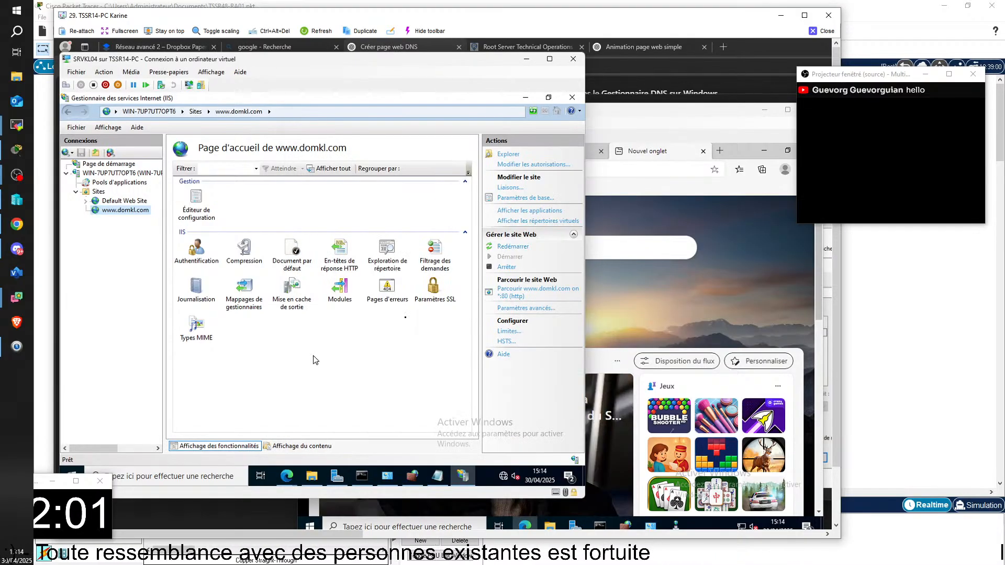
# Check the google.com page in the SRVKL04 browser and the IP configuration listed in its command prompt
pyautogui.click(287, 475)
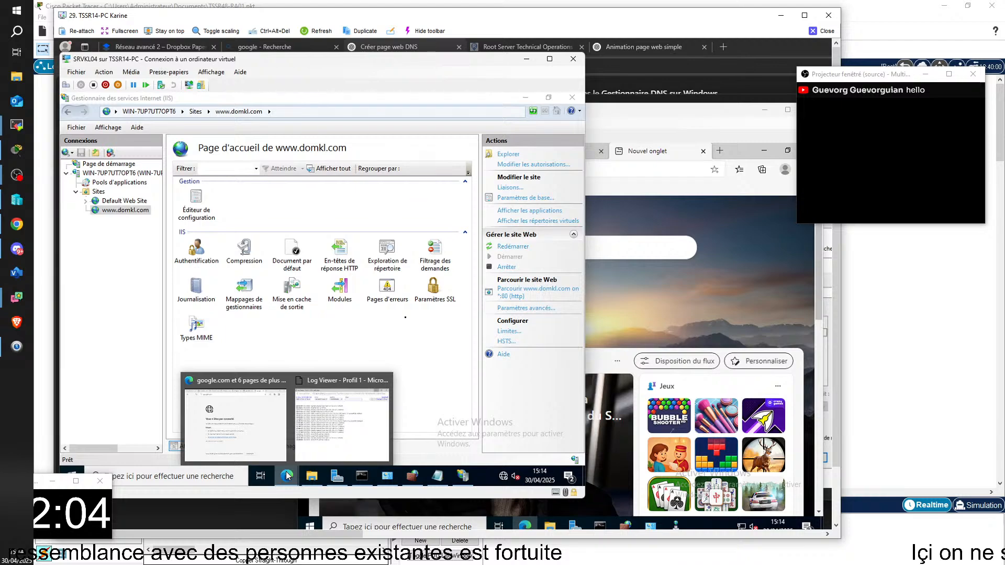
pyautogui.click(235, 425)
pyautogui.click(415, 121)
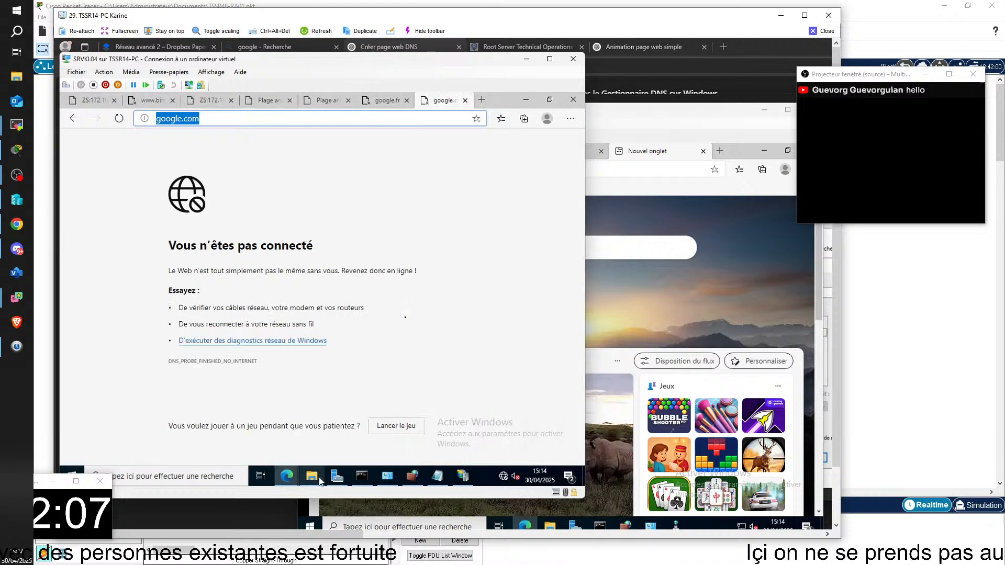
pyautogui.click(362, 476)
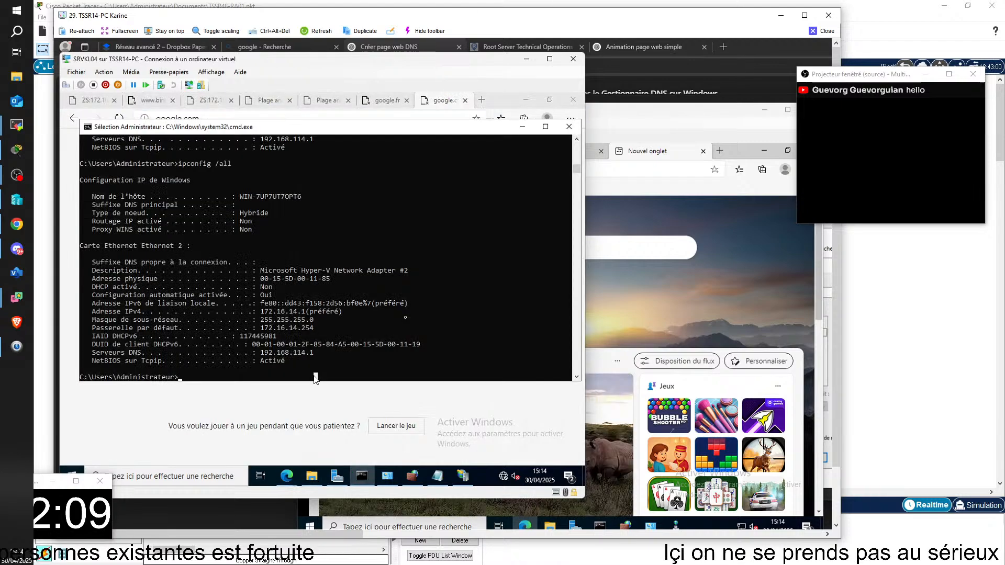
pyautogui.press('Up')
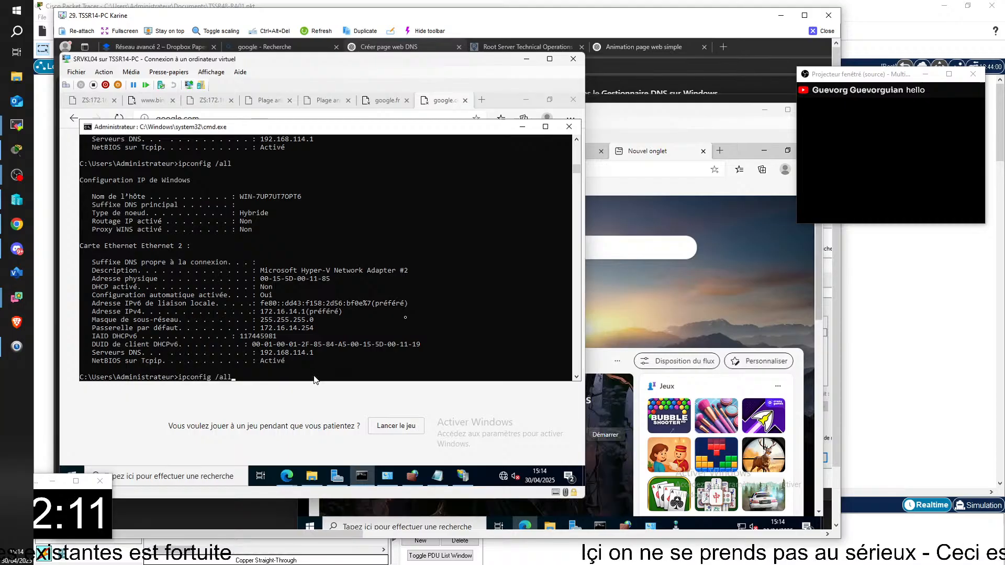
pyautogui.press('Escape')
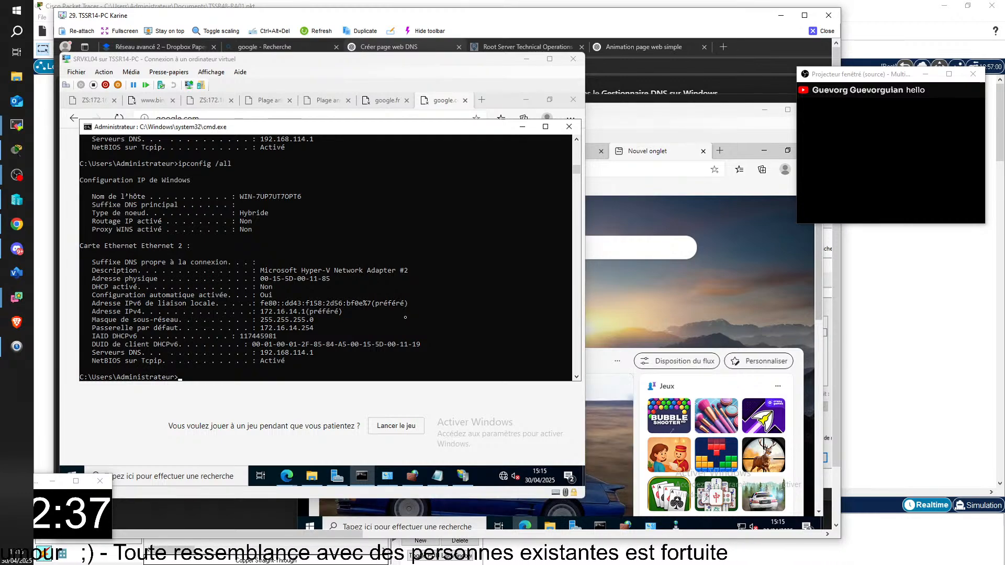
# Ping 192.168.114.1 and 8.8.8.8 from the SRVKL04 command prompt and review the replies
pyautogui.click(401, 378)
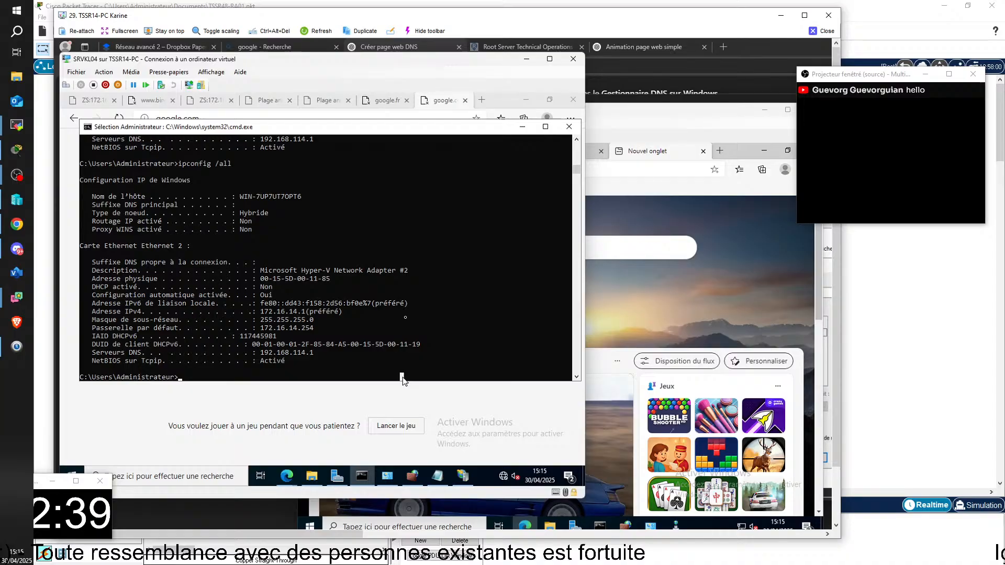
pyautogui.write('ping')
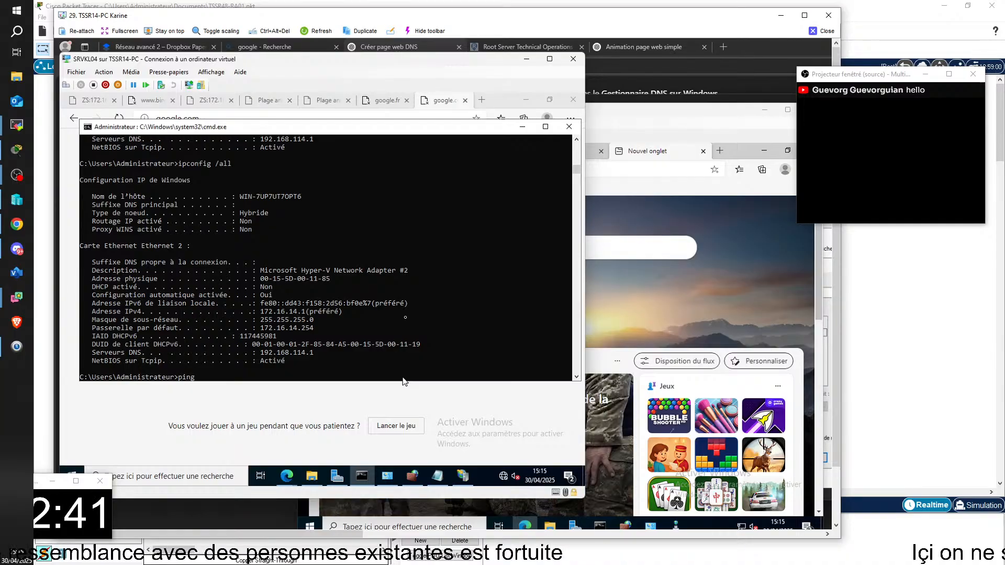
pyautogui.write(' 192.168.')
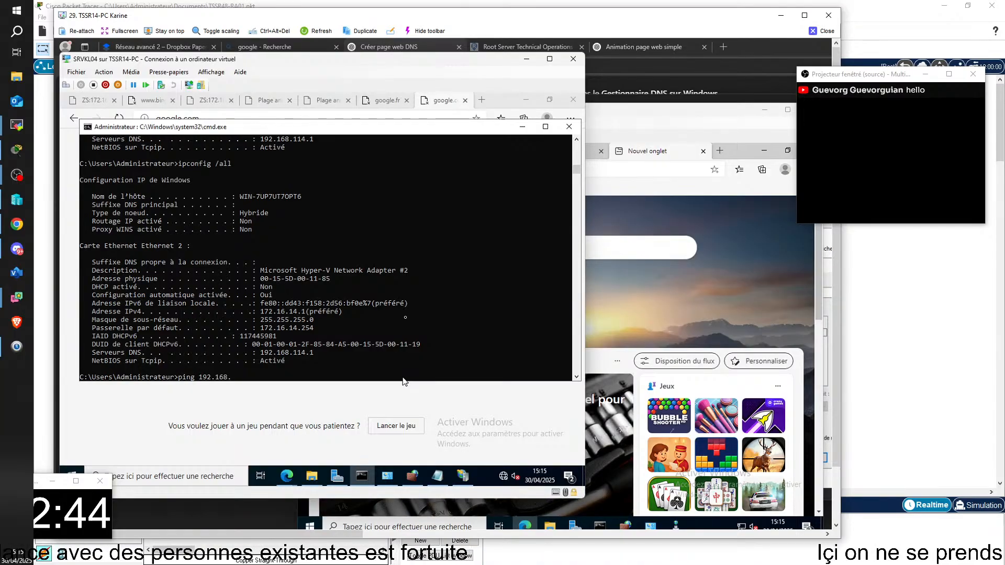
pyautogui.write('114.')
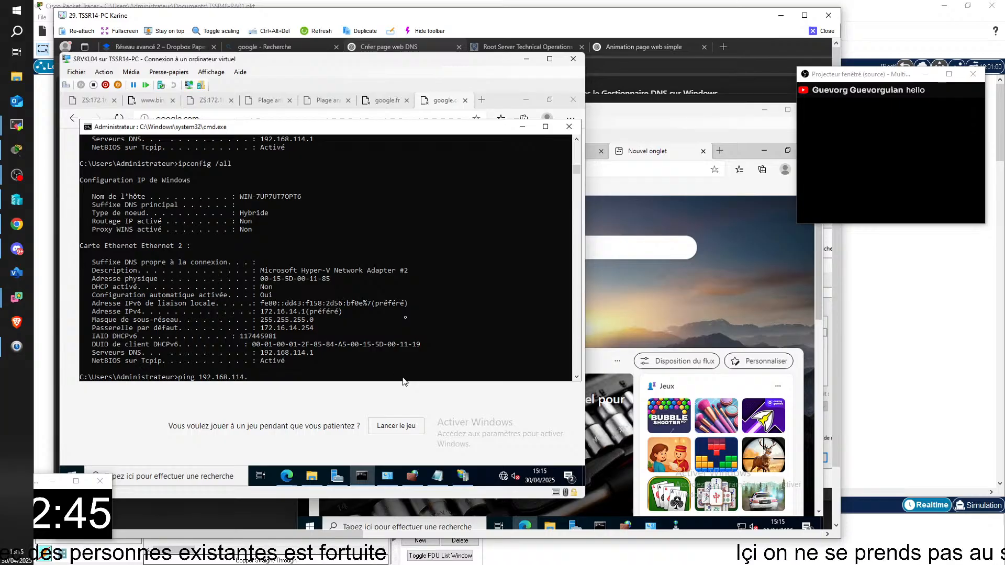
pyautogui.write('1')
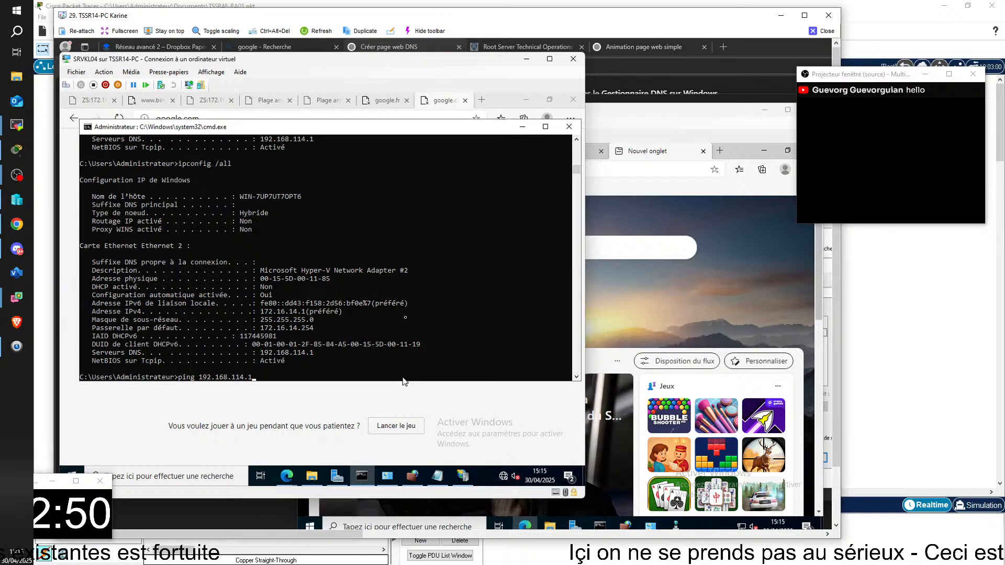
pyautogui.press('Return')
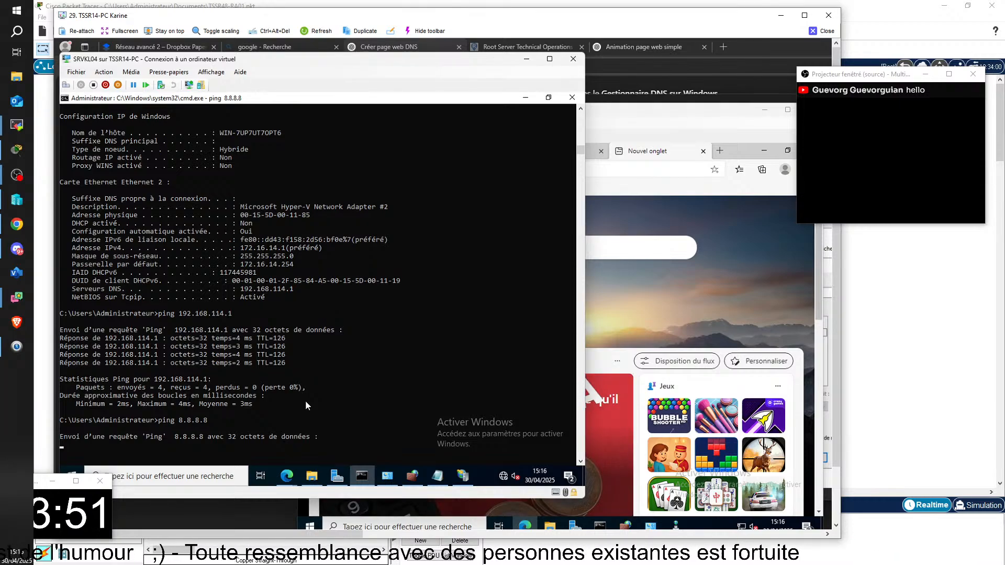
pyautogui.hotkey('alt', 'Tab')
pyautogui.hotkey('alt', 'Tab')
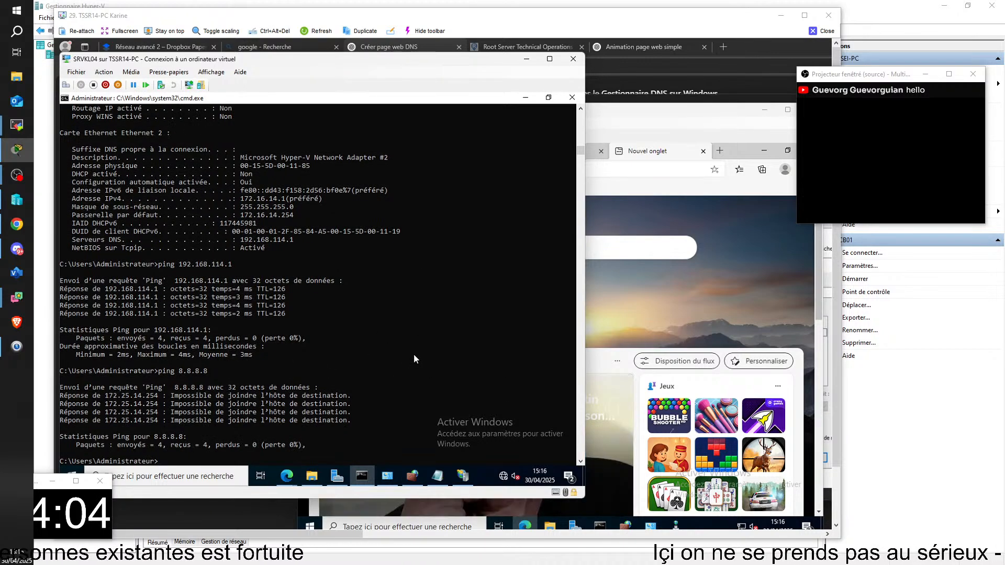
pyautogui.scroll(-1, 413, 354)
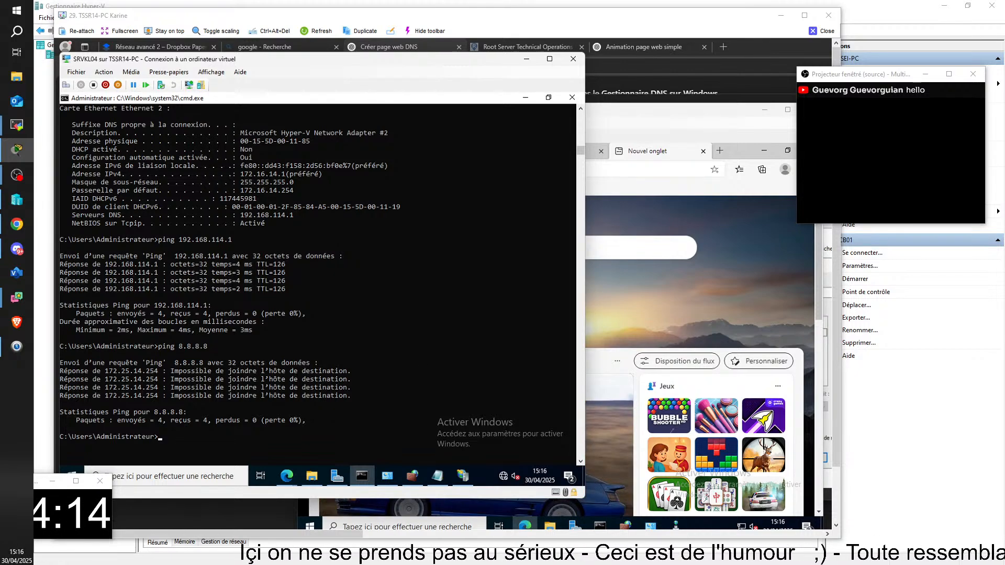
# Bring the SRVKL2 console on TSSR14-PC to the front
pyautogui.moveTo(649, 526)
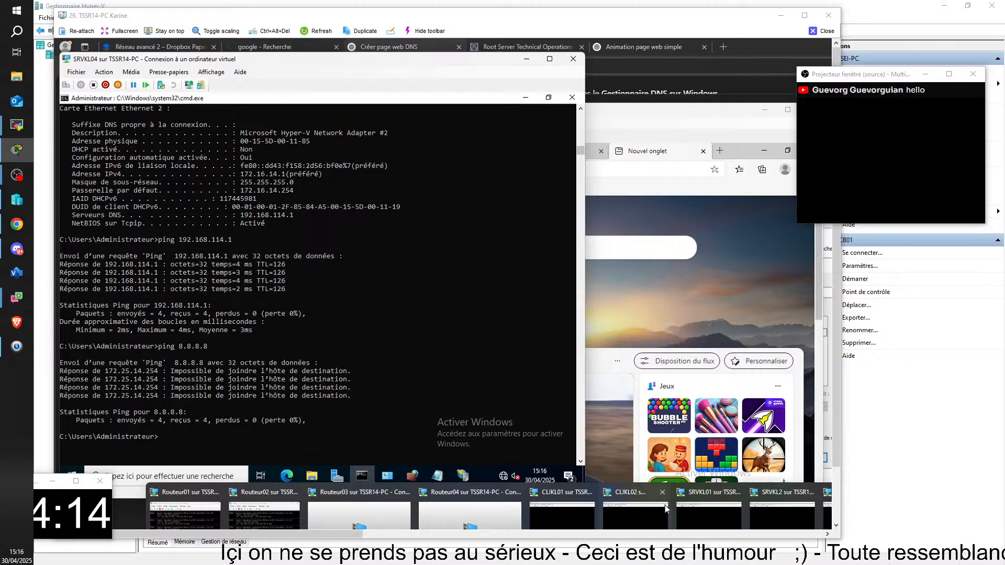
pyautogui.click(793, 526)
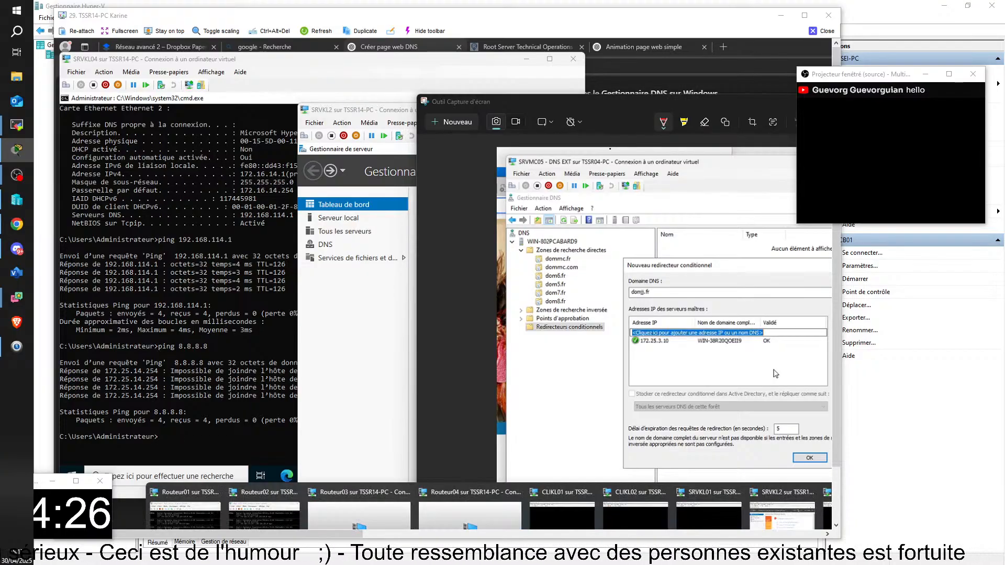
pyautogui.click(781, 515)
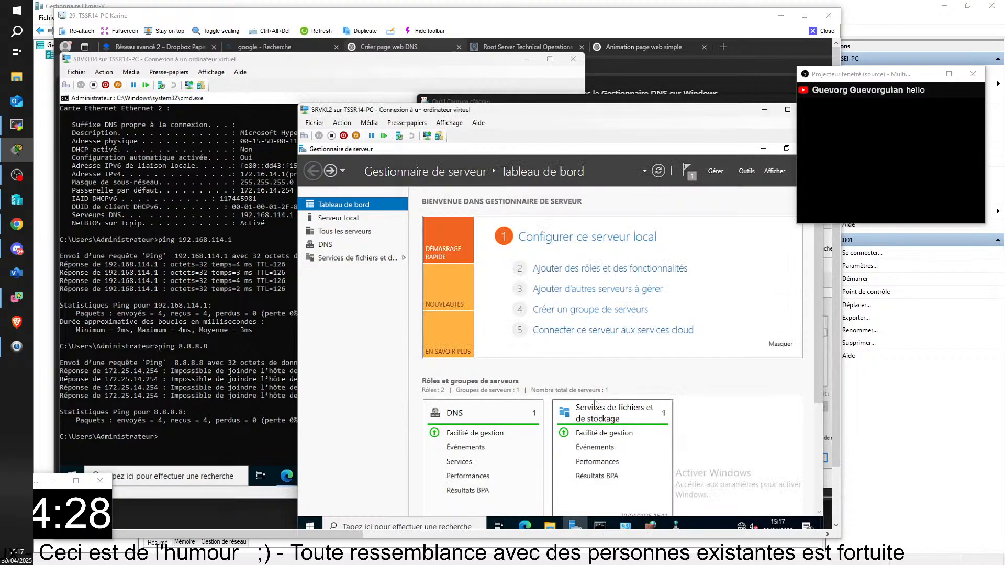
# Load google.fr in a new browser tab on SRVKL2 to test its internet access
pyautogui.click(524, 526)
pyautogui.click(677, 151)
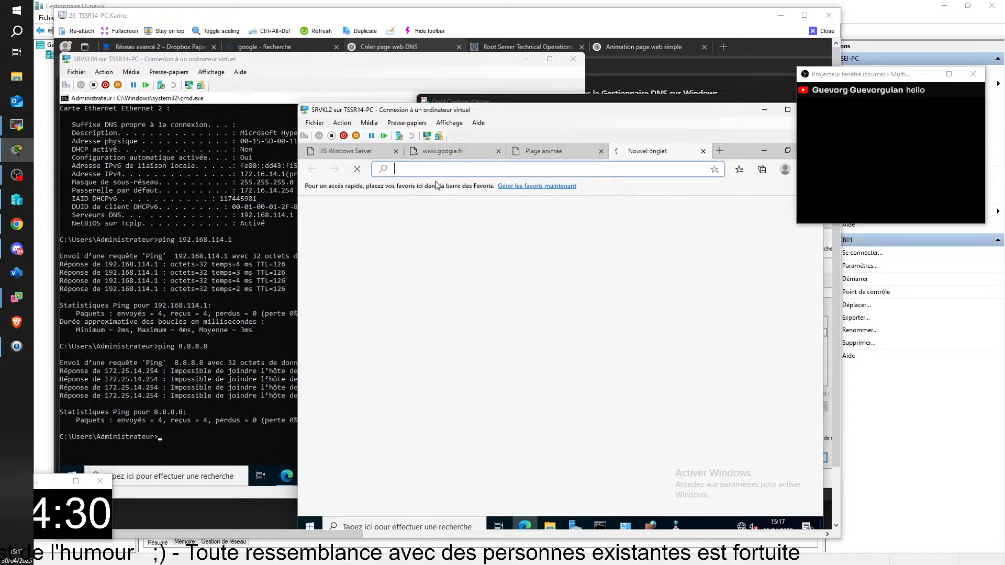
pyautogui.write('goo')
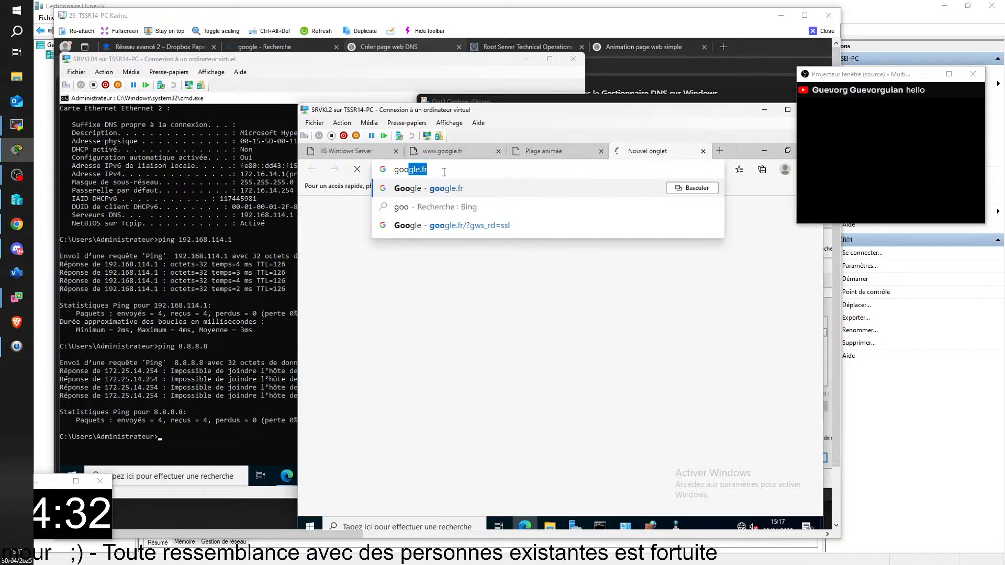
pyautogui.press('Return')
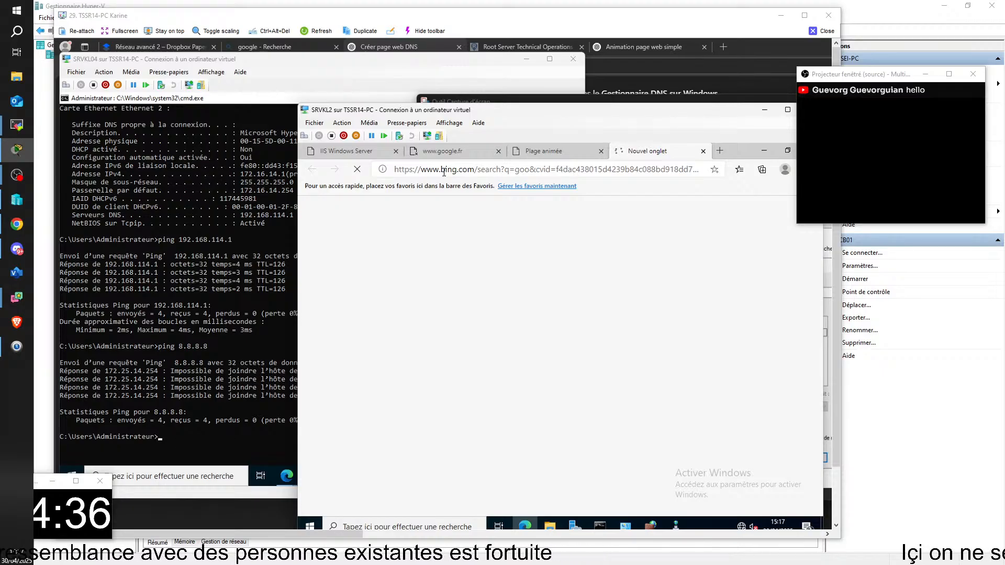
pyautogui.click(444, 171)
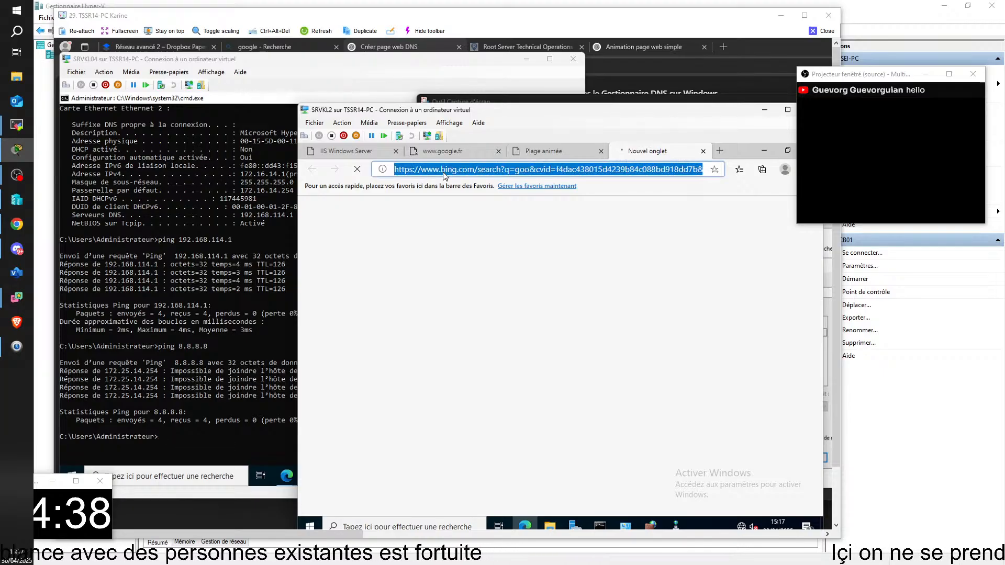
pyautogui.write('g')
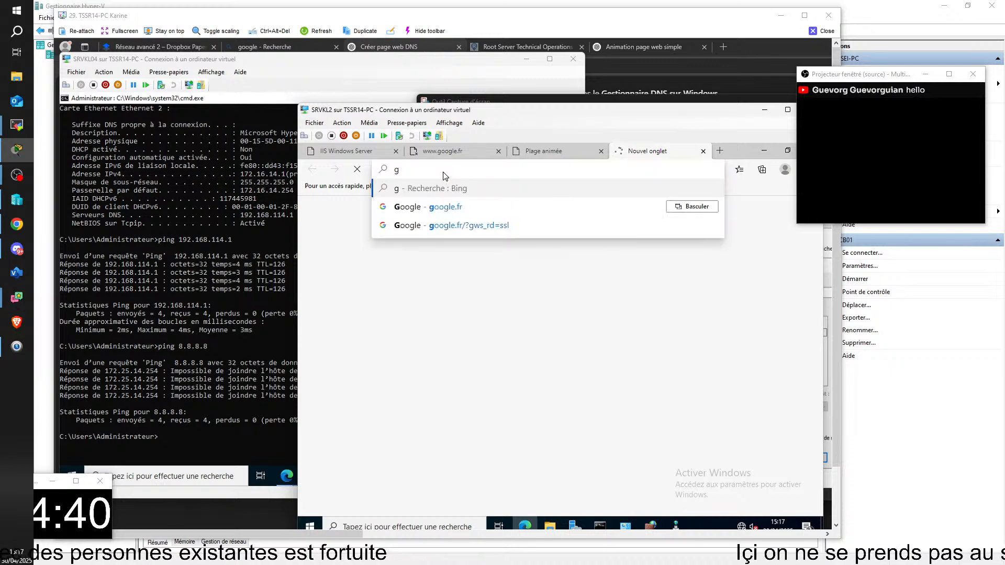
pyautogui.press('Down')
pyautogui.press('Return')
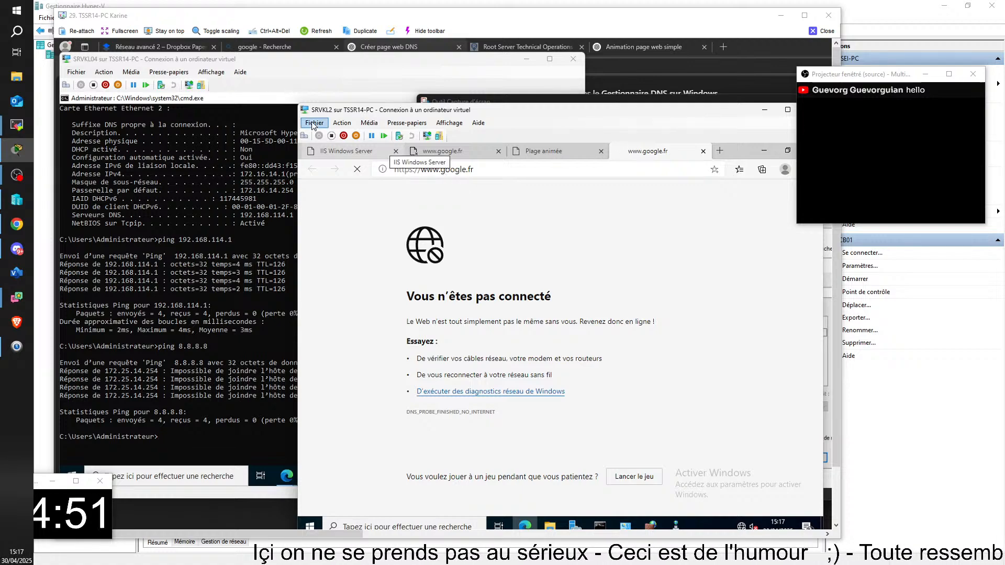
# Load the ZeroShell router's login page at 192.168.14.254 in the same browser tab
pyautogui.click(663, 169)
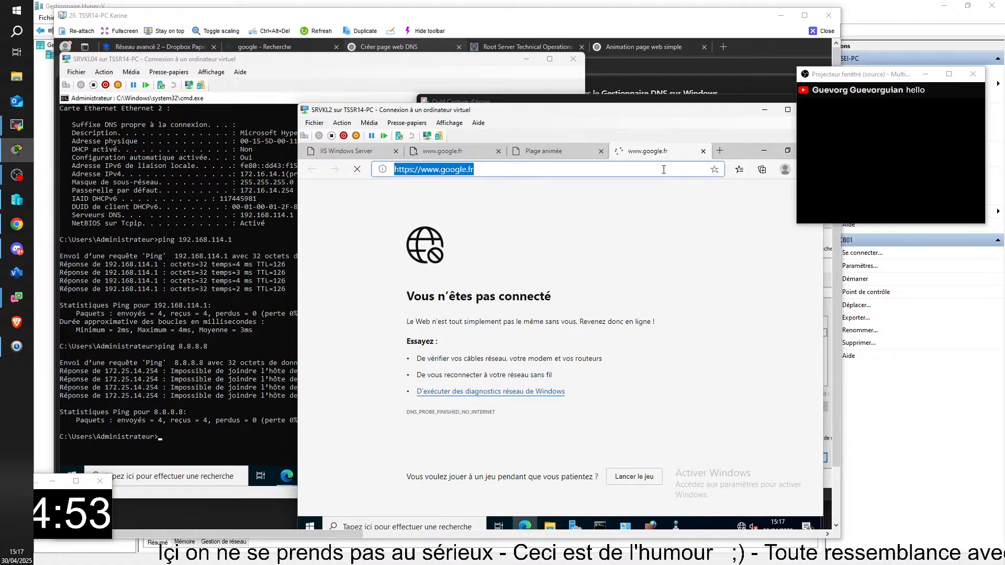
pyautogui.write('192.')
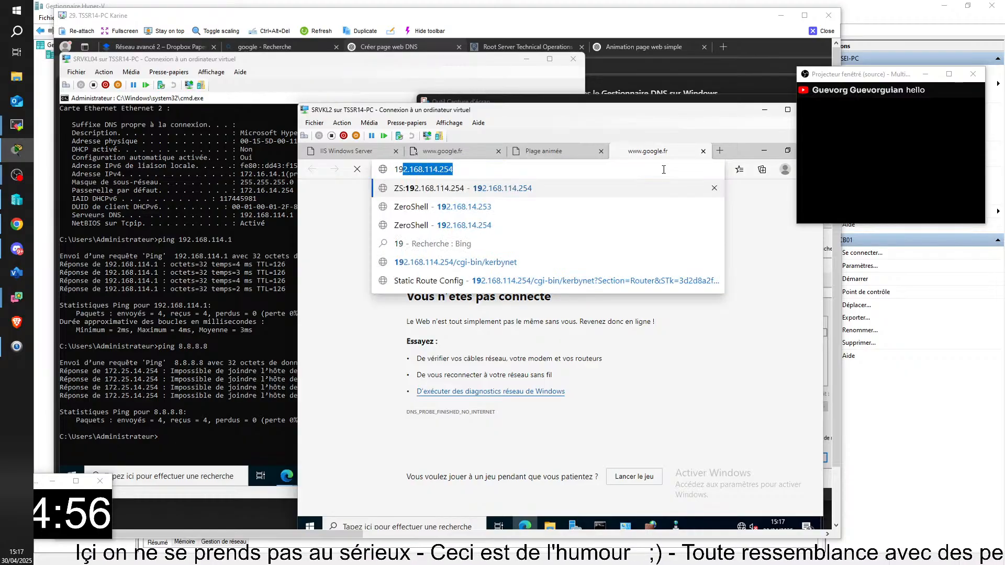
pyautogui.write('1')
pyautogui.rightClick(663, 170)
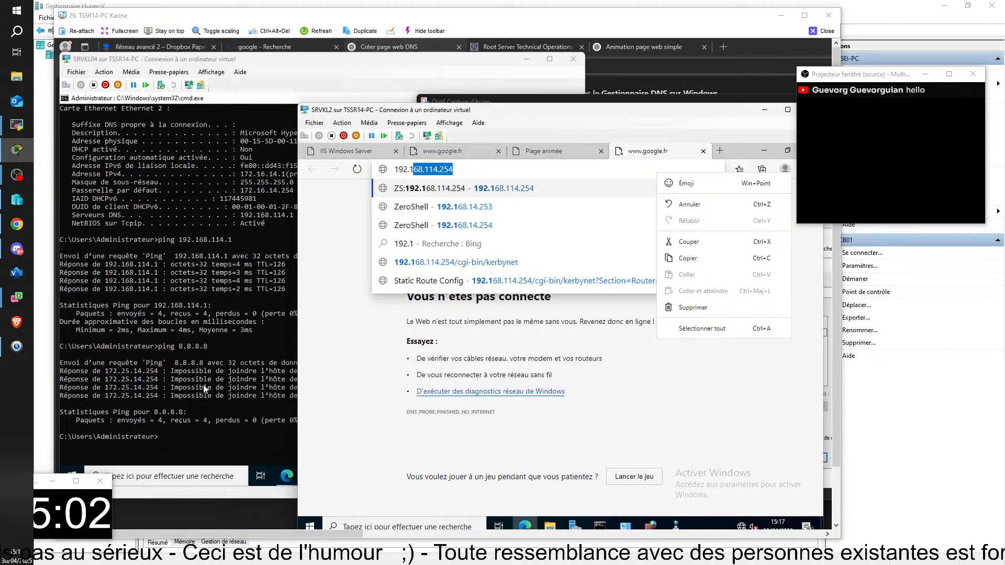
pyautogui.press('Down')
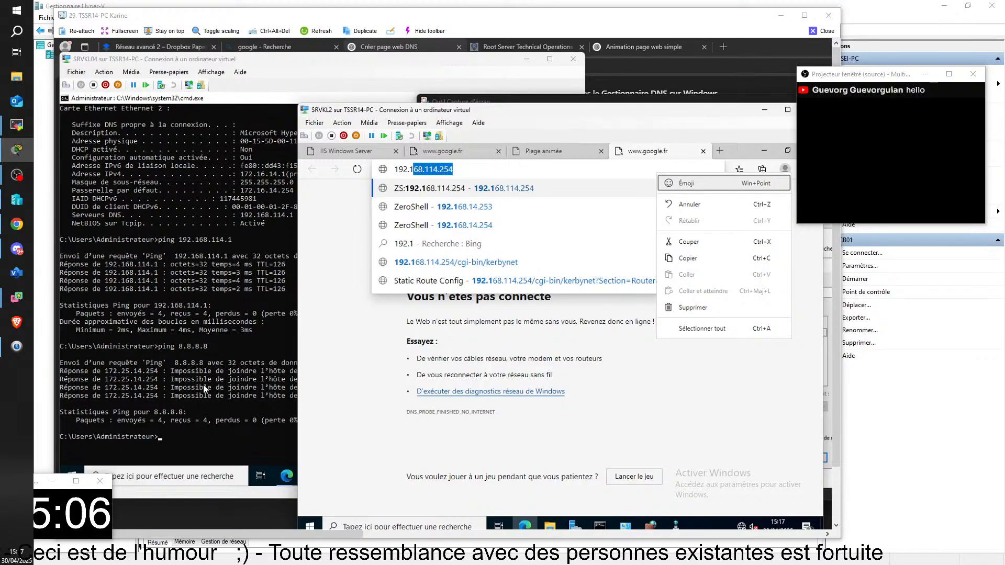
pyautogui.click(432, 169)
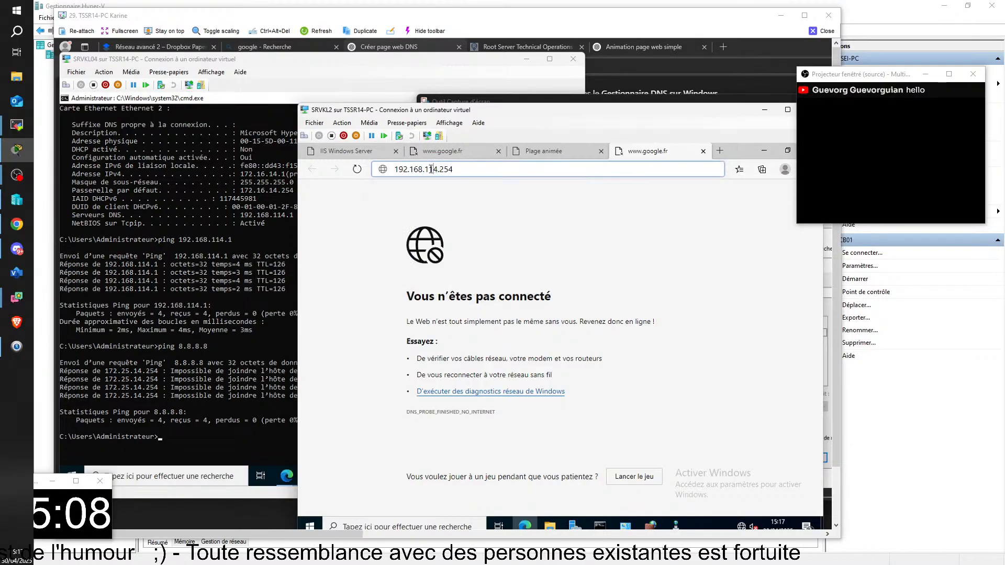
pyautogui.press('BackSpace')
pyautogui.press('Return')
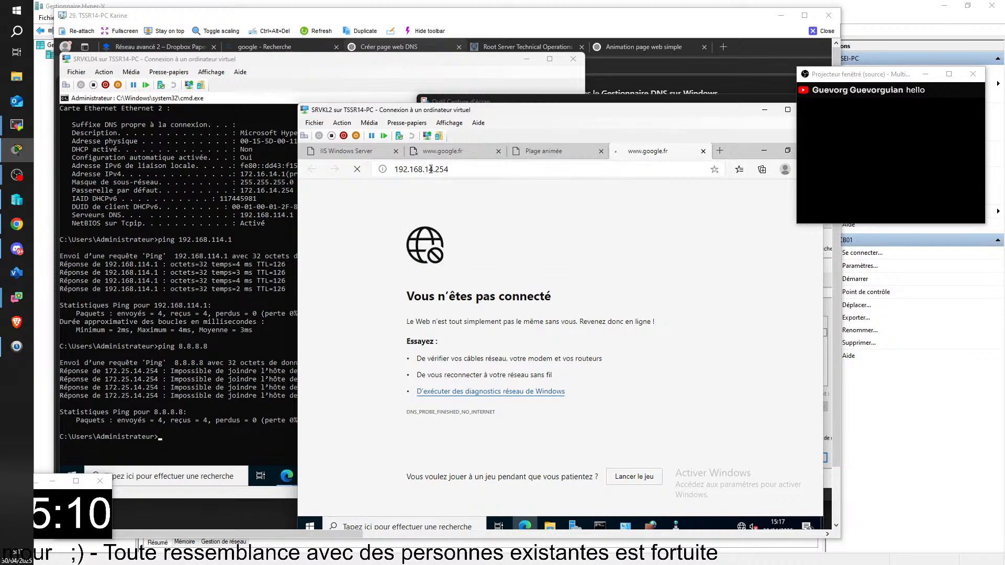
# Log in to ZeroShell as admin with the saved account password and display the router's static routes
pyautogui.write('ad')
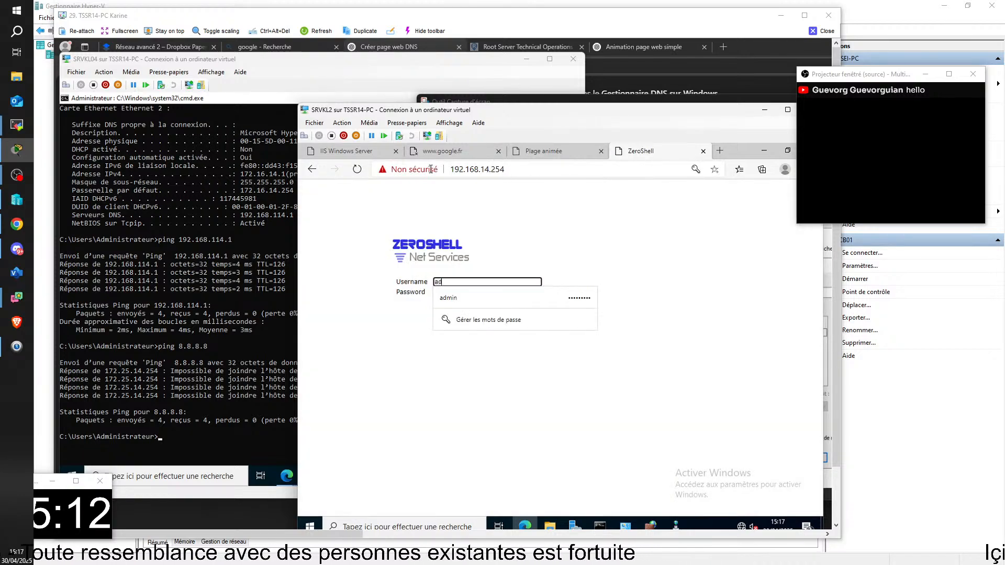
pyautogui.press('Down')
pyautogui.press('Return')
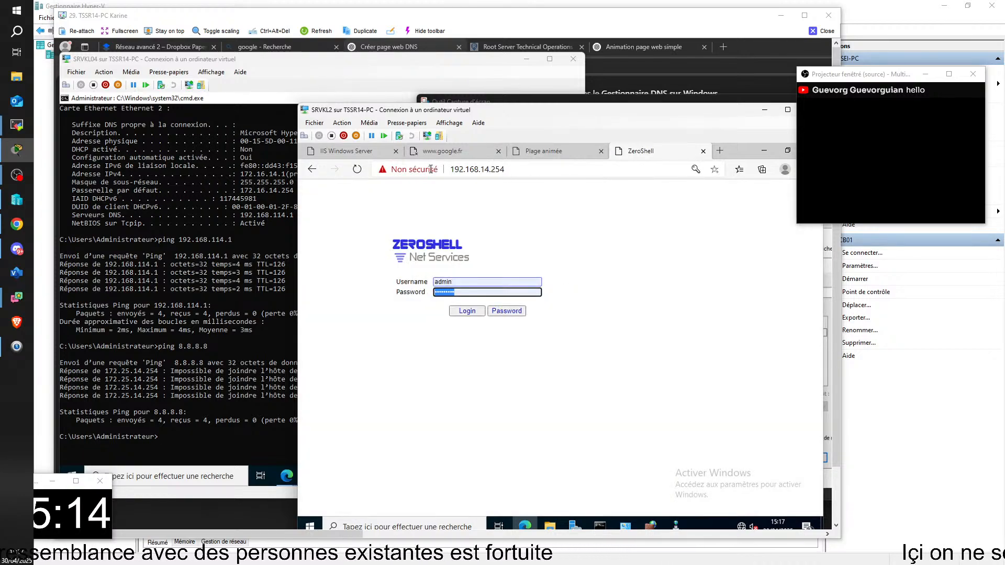
pyautogui.press('Return')
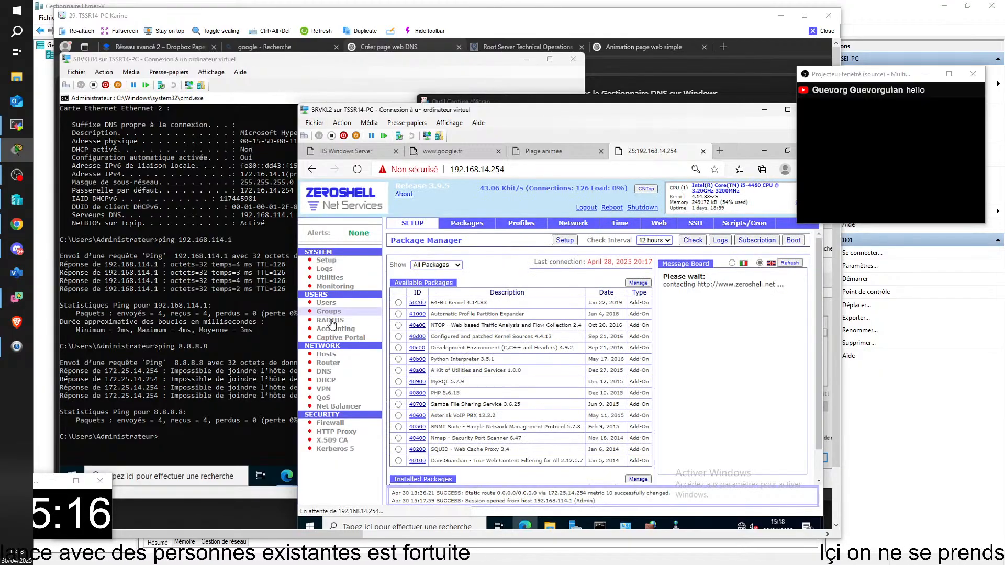
pyautogui.click(326, 362)
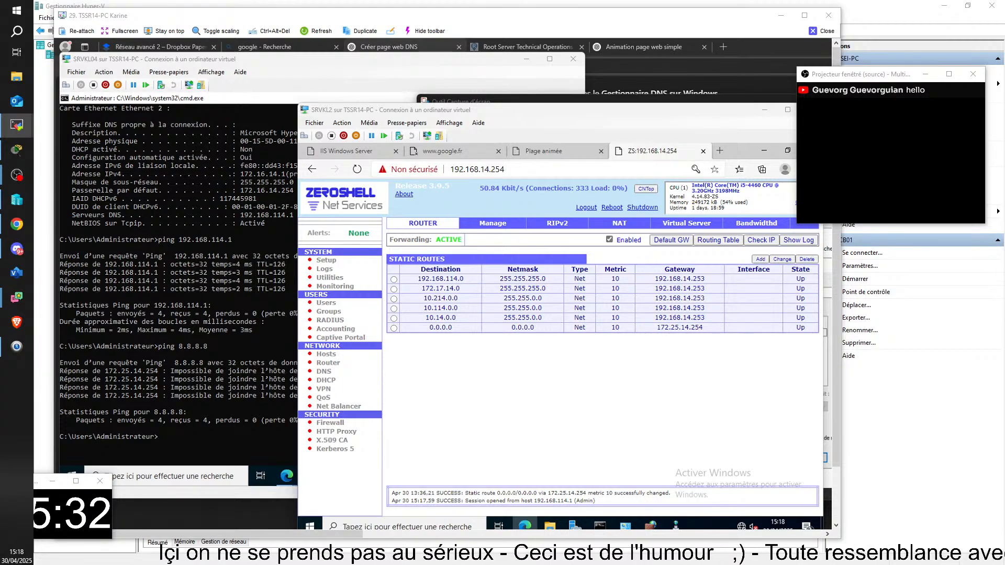
# Close the TSSR04-PC remote session and return to the TSSR14-PC session
pyautogui.moveTo(1004, 210); pyautogui.dragTo(325, 66)
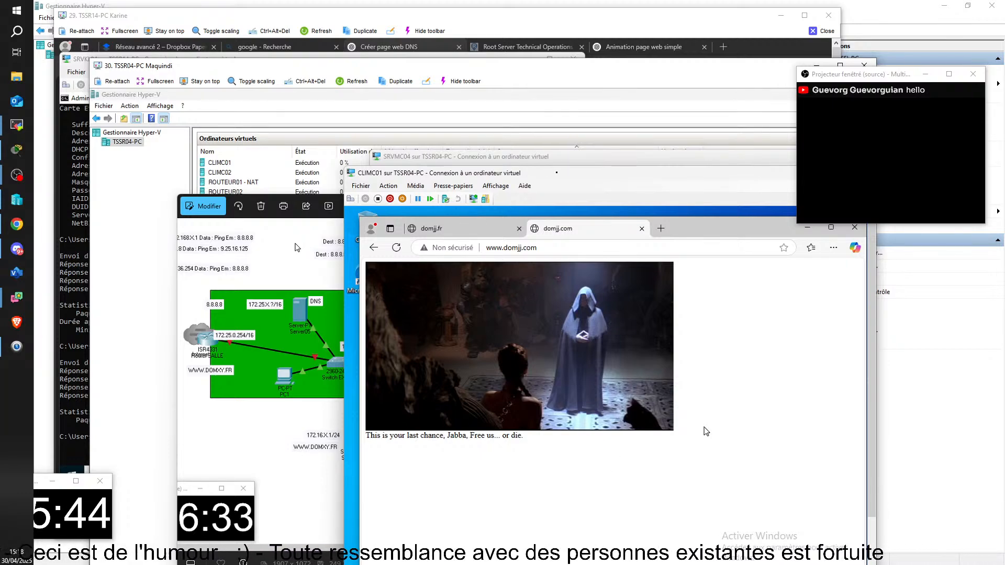
pyautogui.moveTo(857, 78); pyautogui.dragTo(878, 96)
pyautogui.click(864, 66)
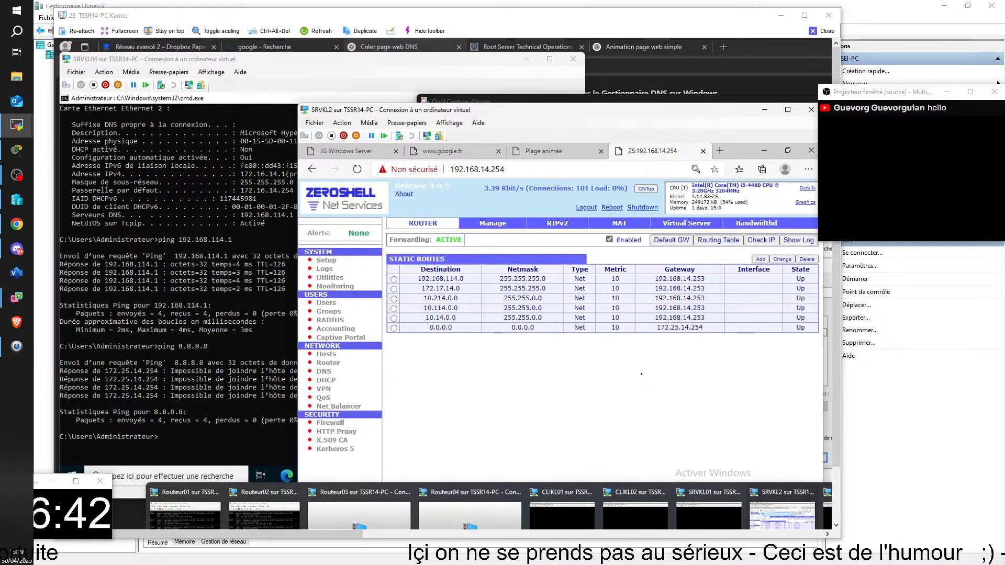
# Test CLIKL01's internet access by opening a trending search in a new browser tab, and minimise that virtual machine
pyautogui.moveTo(562, 527)
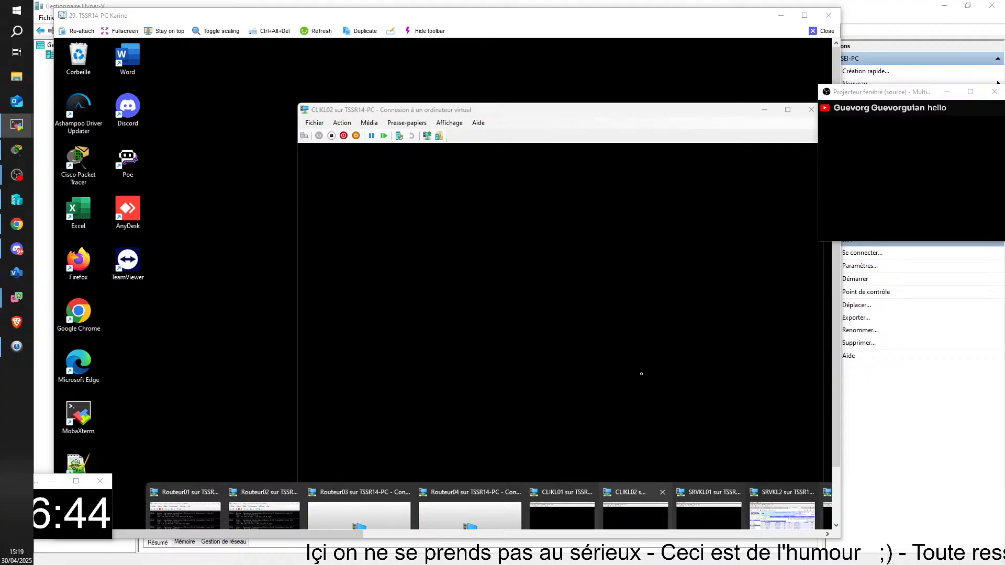
pyautogui.click(562, 515)
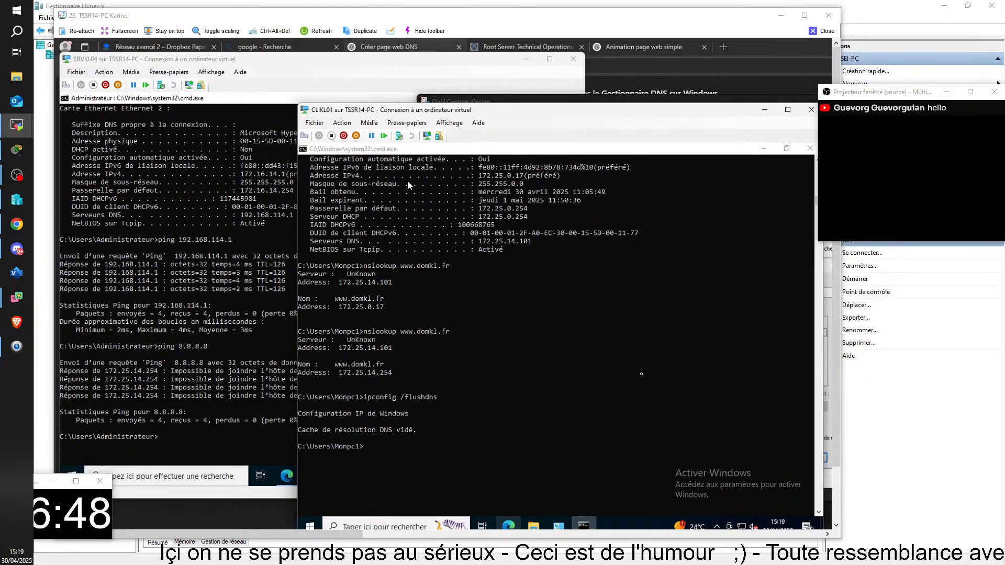
pyautogui.hotkey('ctrl', 't')
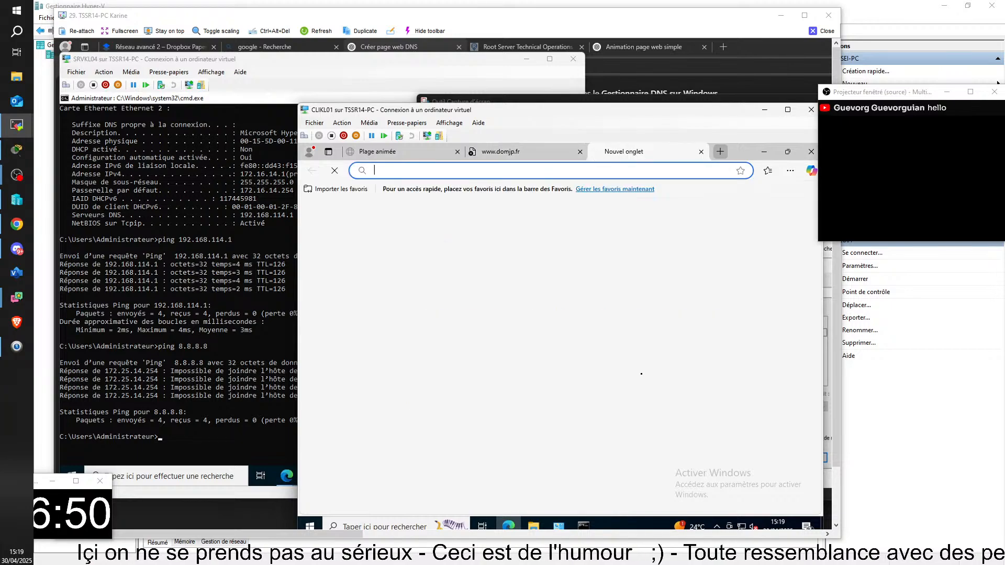
pyautogui.click(522, 174)
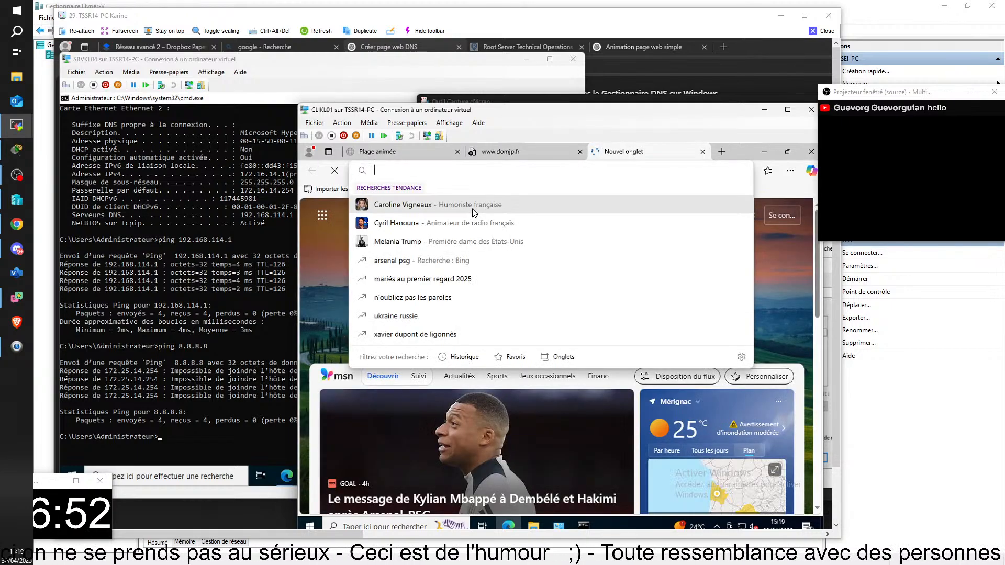
pyautogui.click(473, 209)
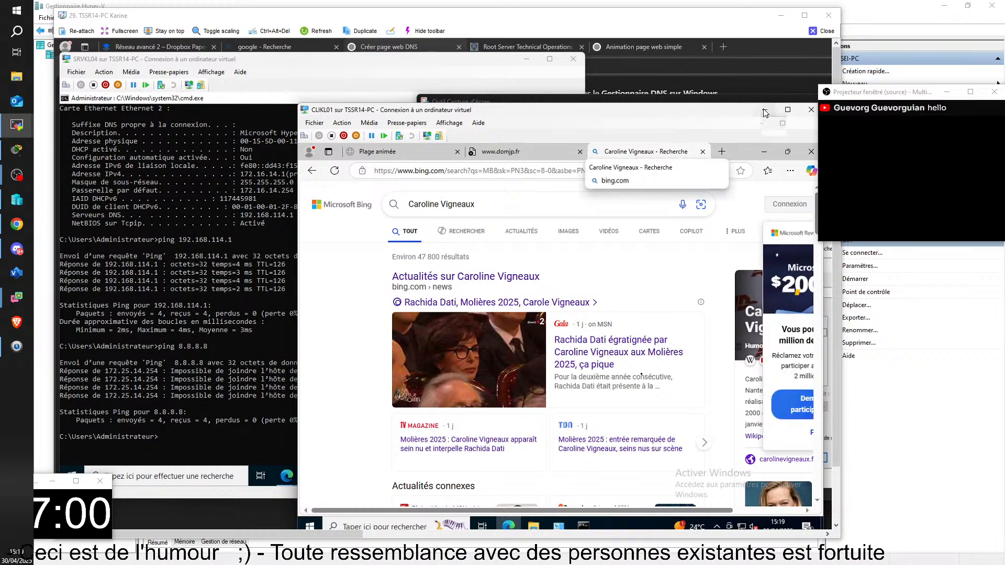
pyautogui.click(765, 110)
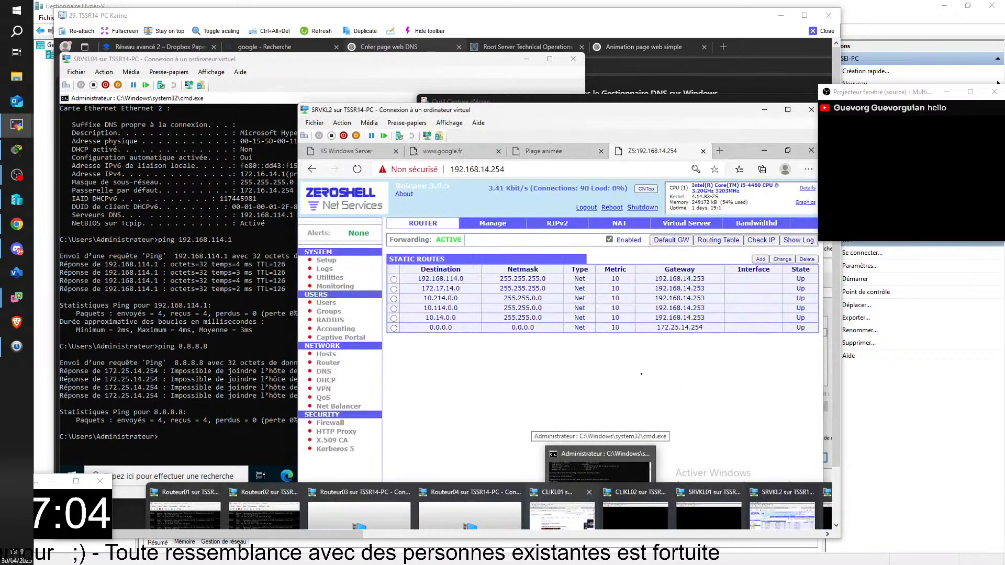
# Test CLIKL02's internet access by searching for google.fr from the Plage d'aquitaine tab, and return to SRVKL2
pyautogui.click(635, 515)
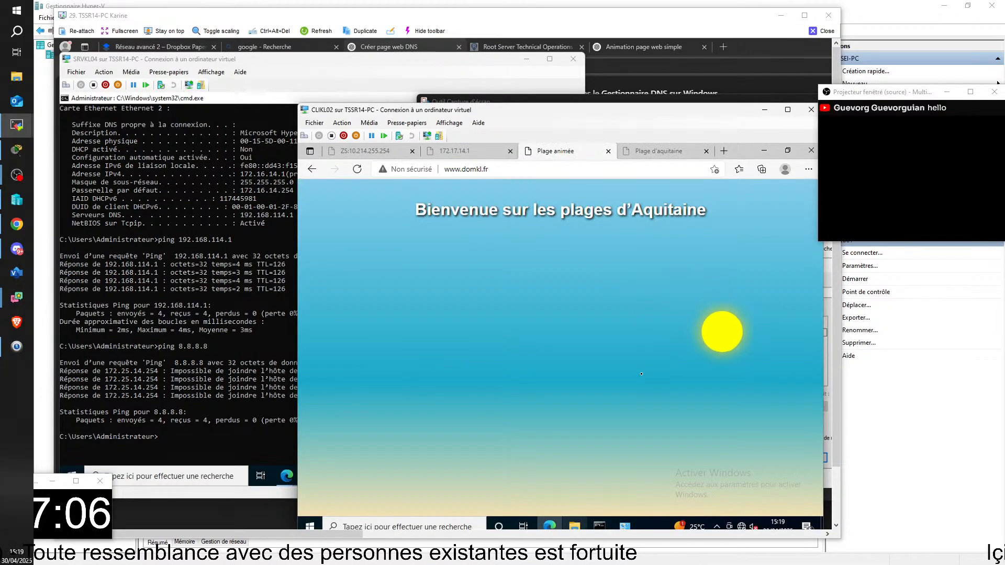
pyautogui.click(658, 150)
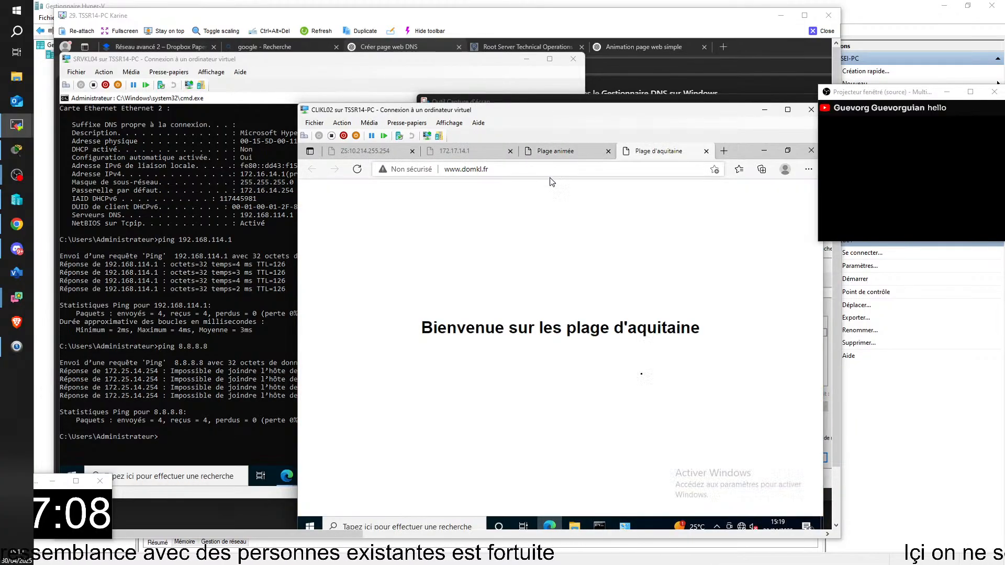
pyautogui.click(546, 170)
pyautogui.press('BackSpace')
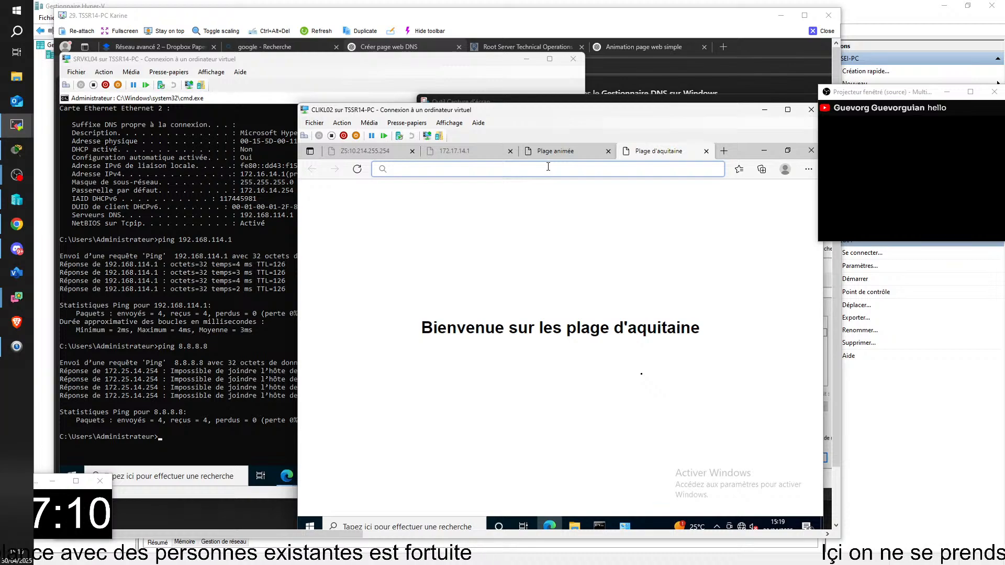
pyautogui.write('g')
pyautogui.click(599, 227)
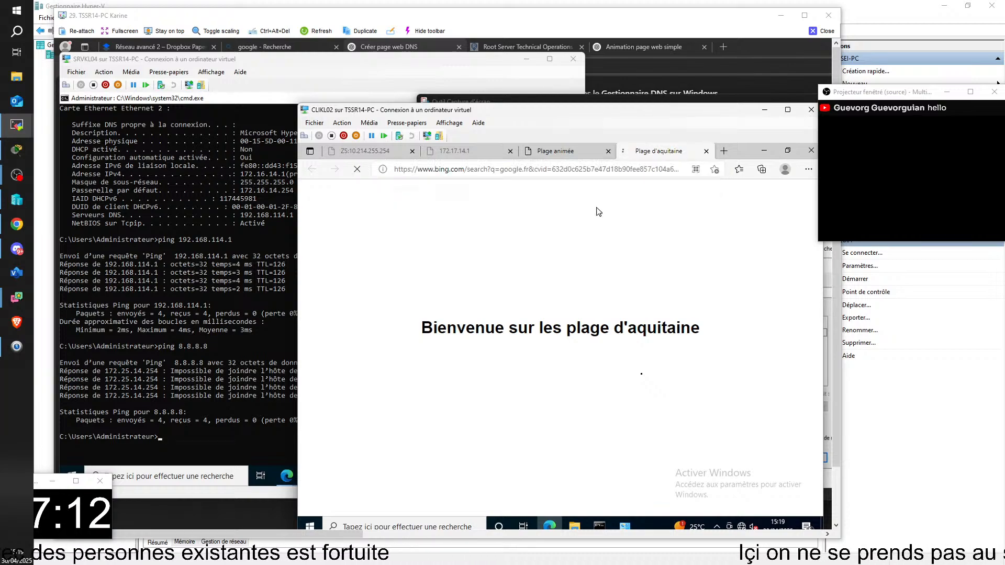
pyautogui.click(764, 114)
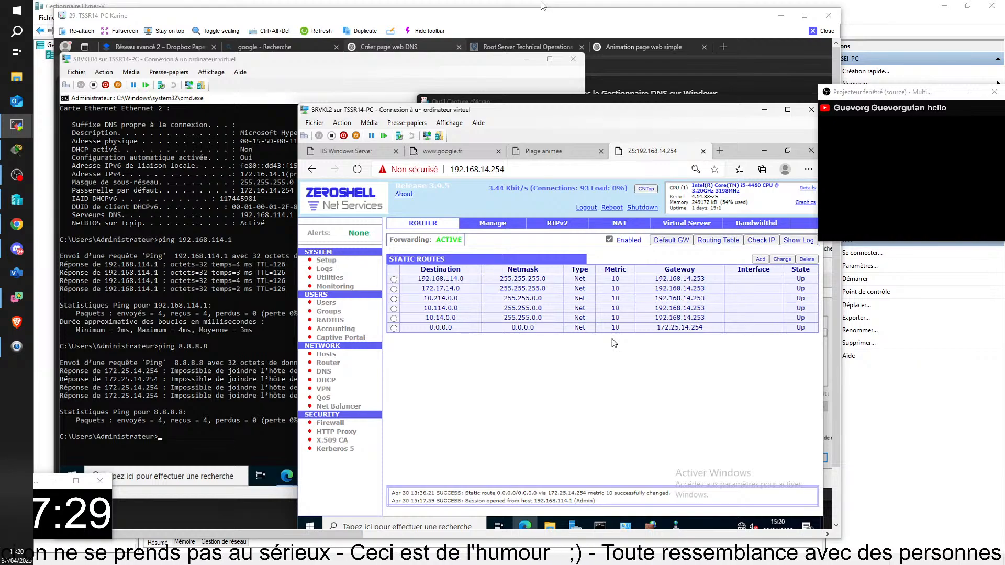
# Set the ZeroShell router's default gateway to 172.25.0.254
pyautogui.click(670, 240)
pyautogui.click(609, 415)
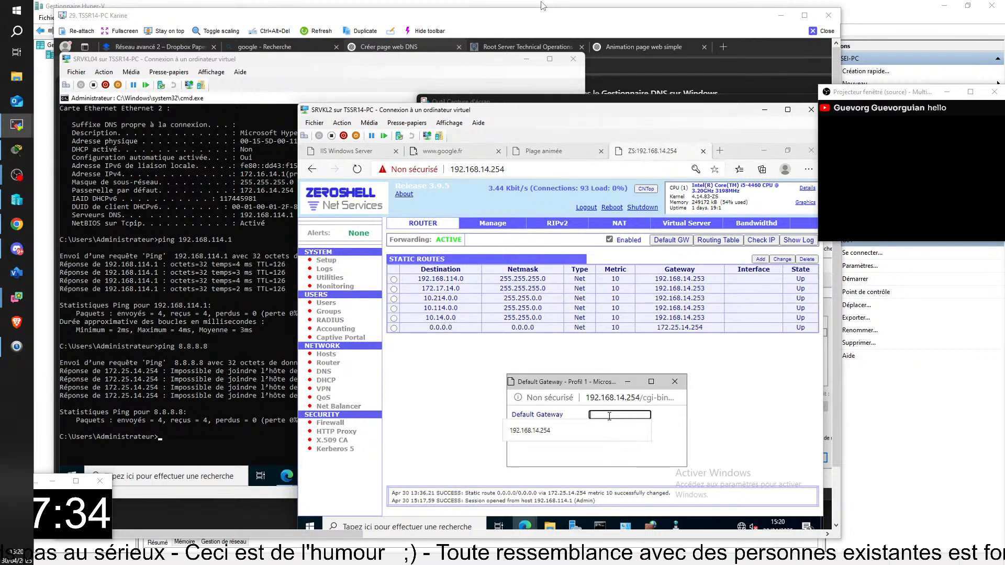
pyautogui.write('1')
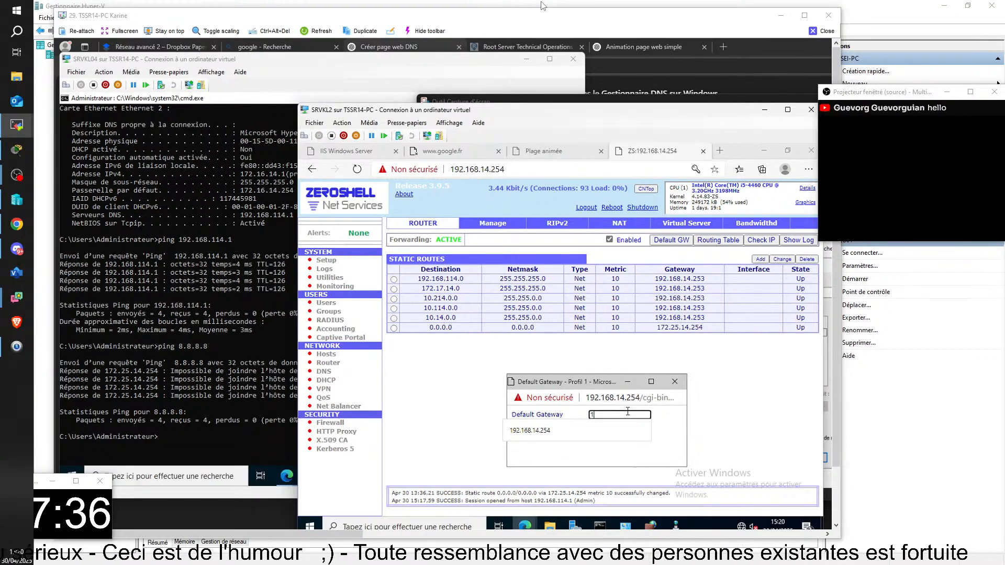
pyautogui.write('72.2')
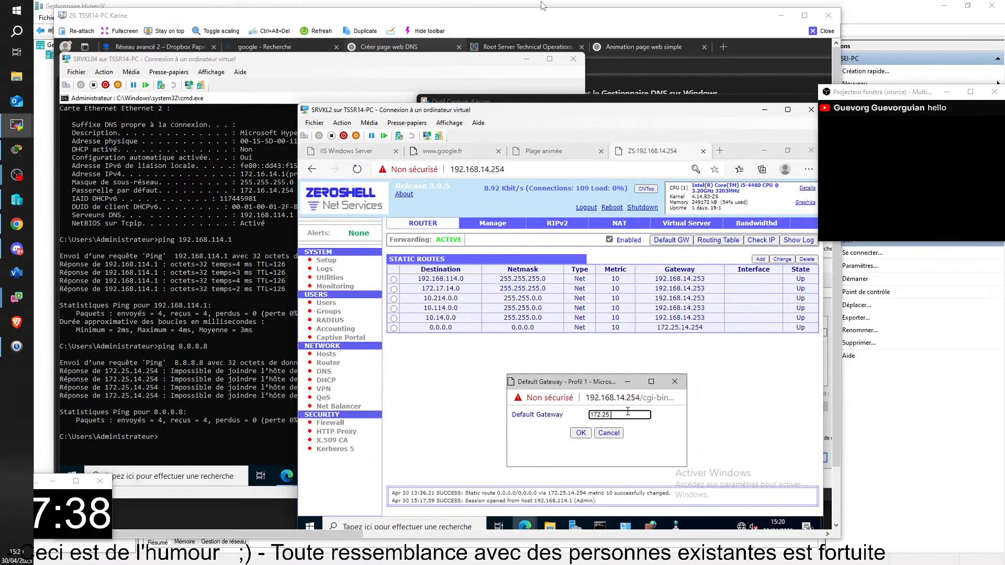
pyautogui.write('5.0.254')
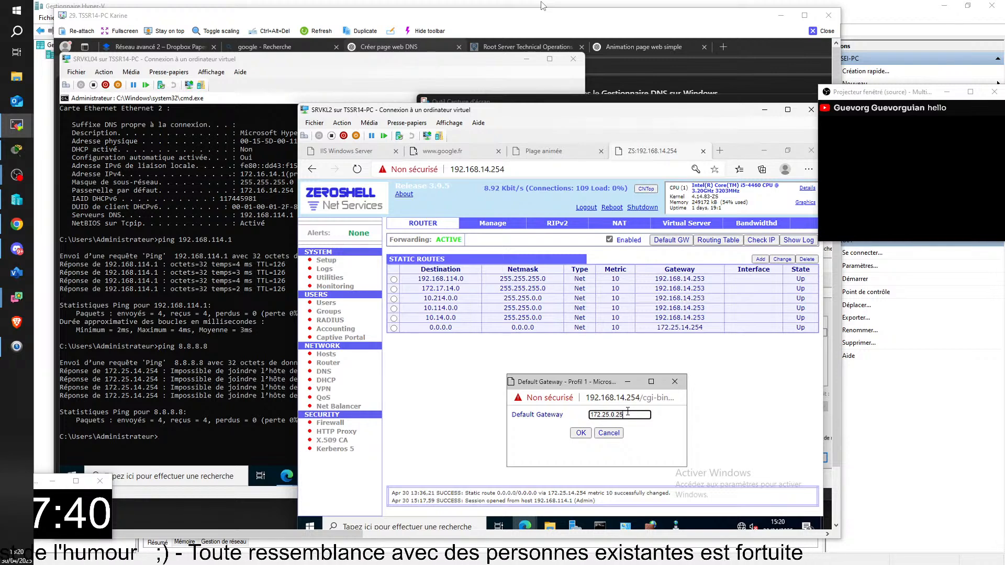
pyautogui.click(591, 432)
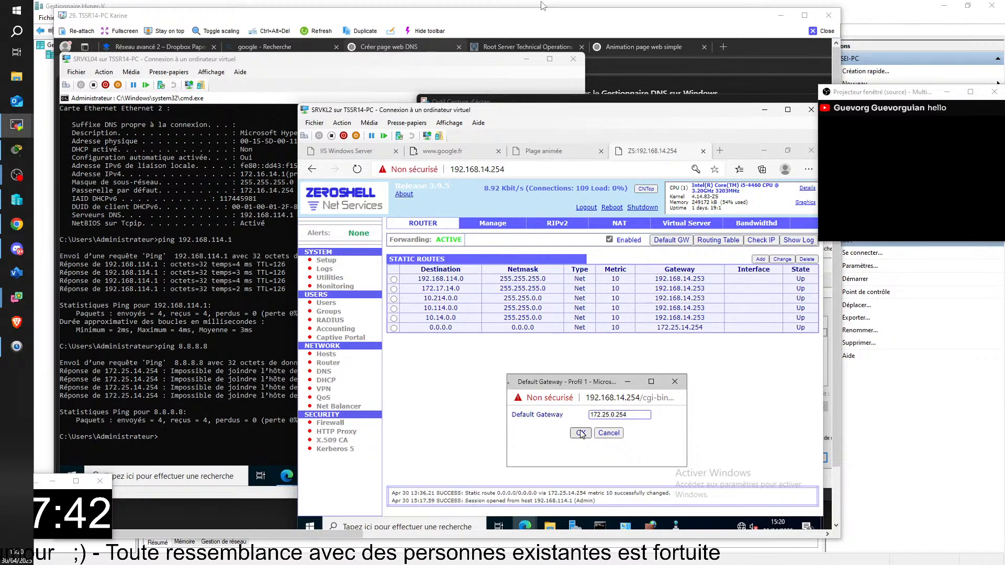
# Delete the router's 0.0.0.0 static route that uses gateway 172.25.14.254
pyautogui.click(393, 337)
pyautogui.click(800, 263)
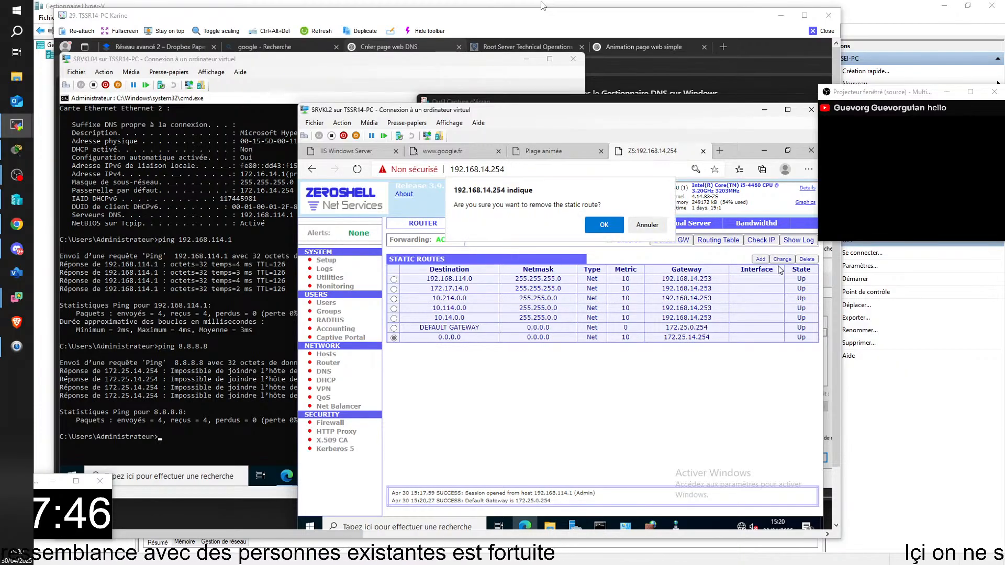
pyautogui.click(614, 223)
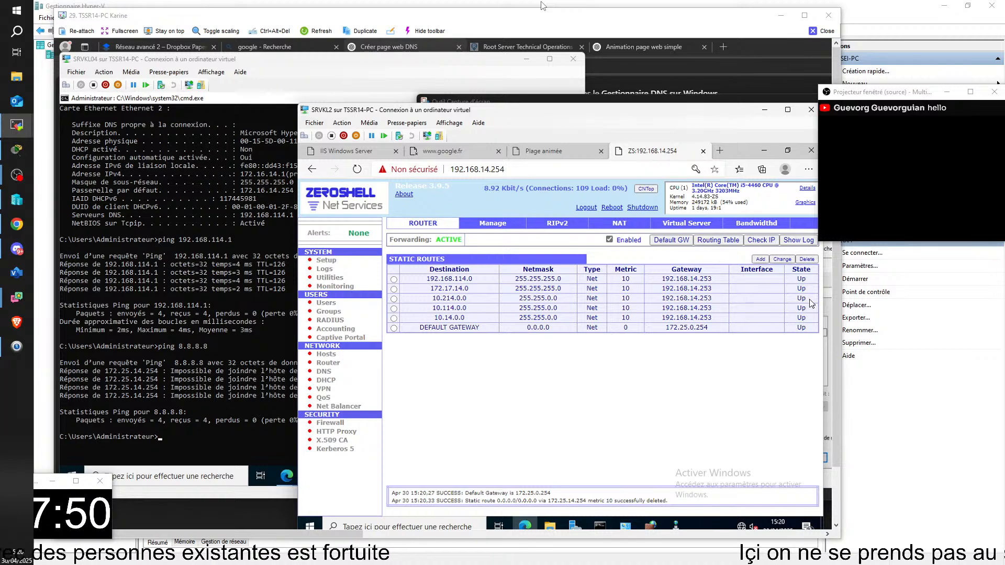
# Ping 8.8.8.8 from the SRVKL2 command prompt to test the new default gateway
pyautogui.click(205, 443)
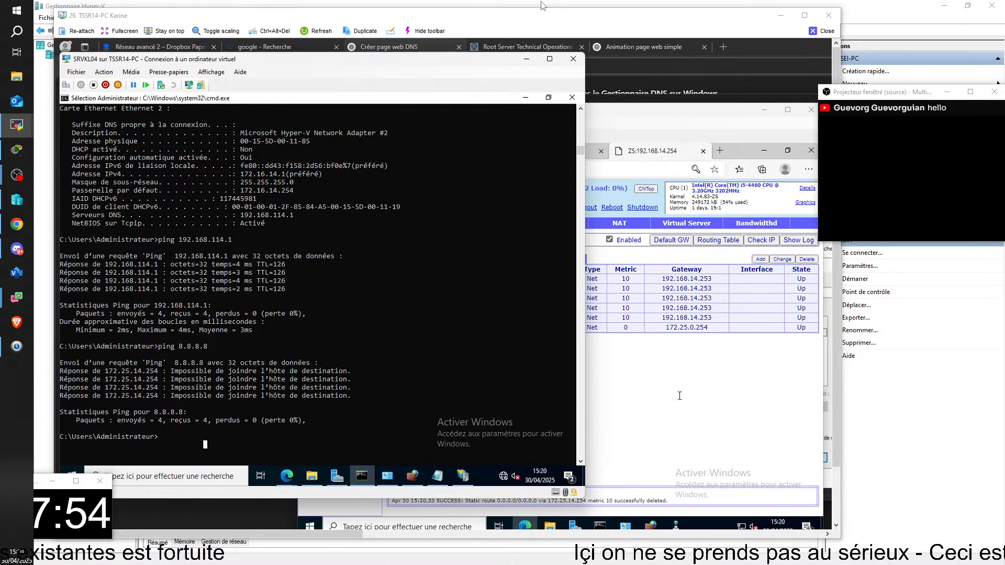
pyautogui.click(599, 525)
pyautogui.click(599, 525)
pyautogui.write('ping 172.214.255.25')
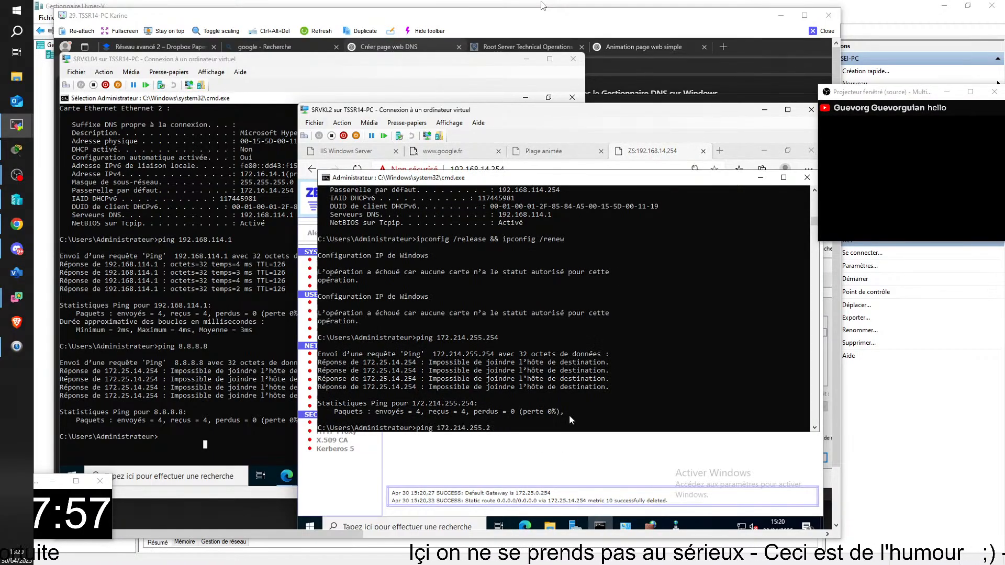
pyautogui.press('BackSpace')
pyautogui.press('BackSpace')
pyautogui.press('BackSpace')
pyautogui.press('BackSpace')
pyautogui.press('BackSpace')
pyautogui.press('BackSpace')
pyautogui.press('BackSpace')
pyautogui.press('BackSpace')
pyautogui.press('BackSpace')
pyautogui.press('BackSpace')
pyautogui.press('BackSpace')
pyautogui.press('BackSpace')
pyautogui.press('BackSpace')
pyautogui.press('BackSpace')
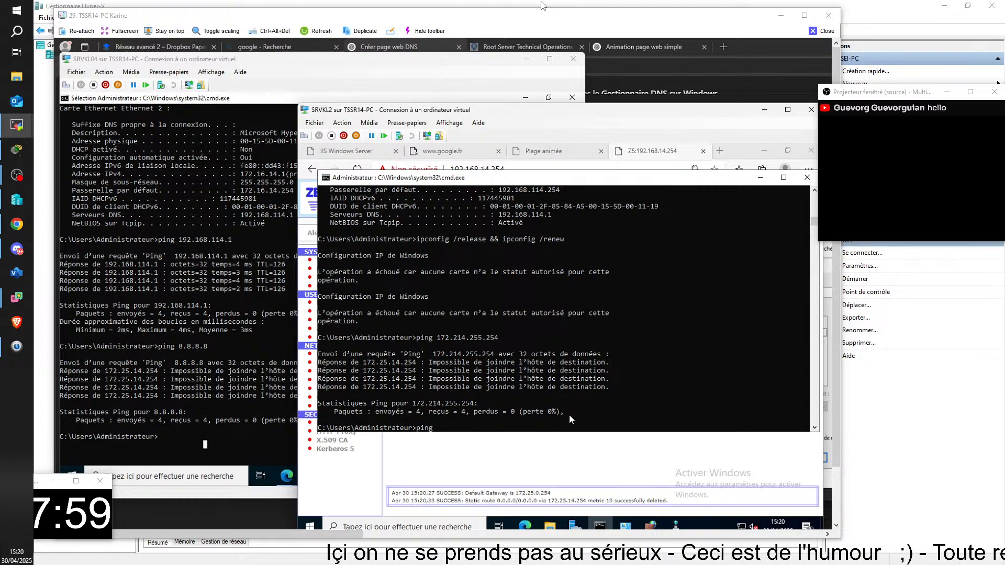
pyautogui.write('8.8.8.8.8')
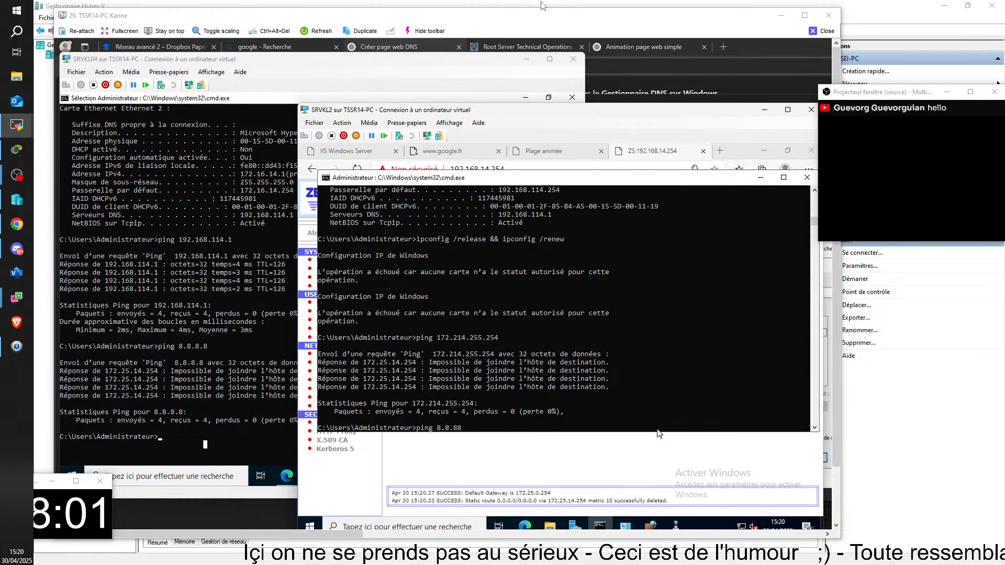
pyautogui.press('Return')
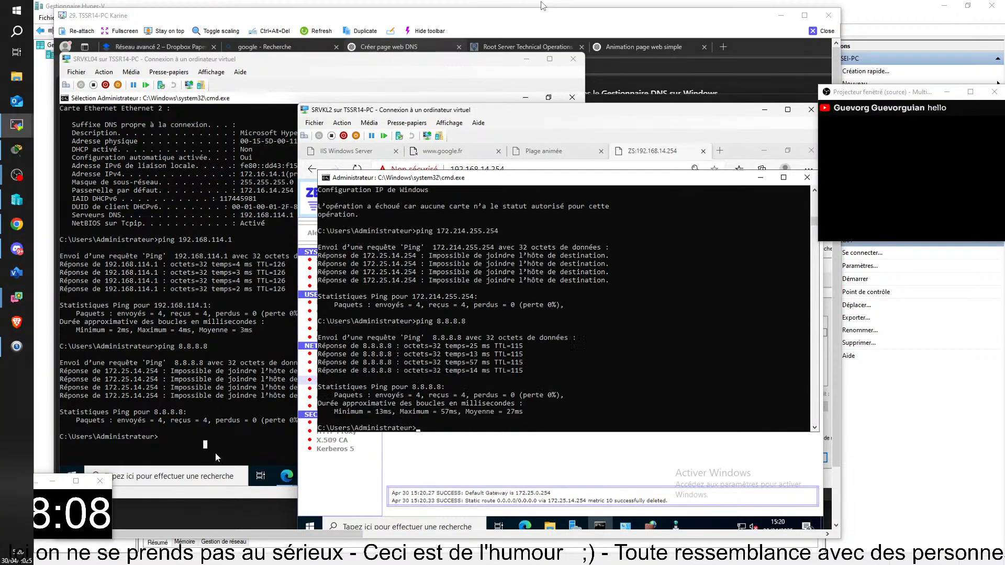
pyautogui.moveTo(694, 528)
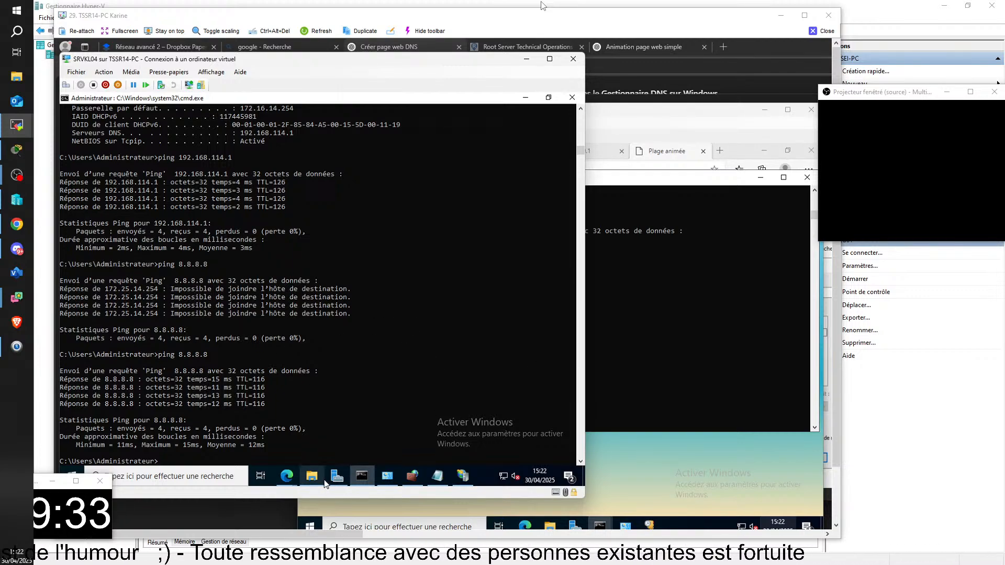
pyautogui.moveTo(288, 476)
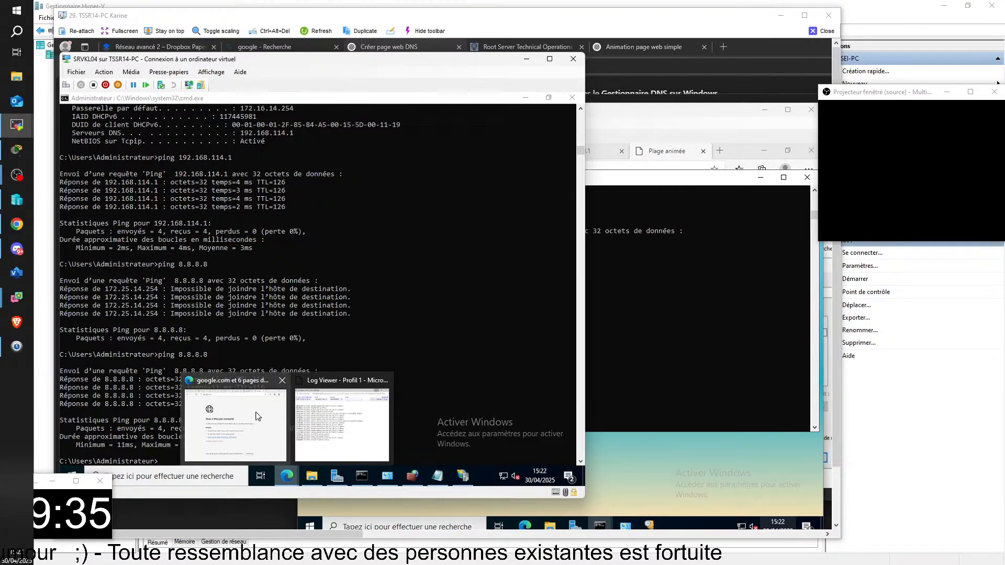
pyautogui.click(463, 474)
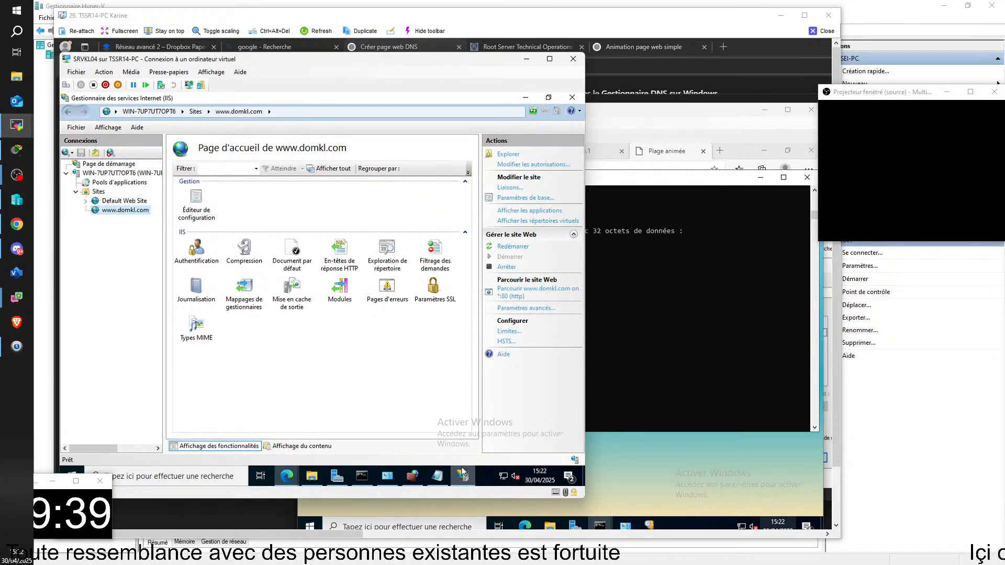
pyautogui.rightClick(119, 211)
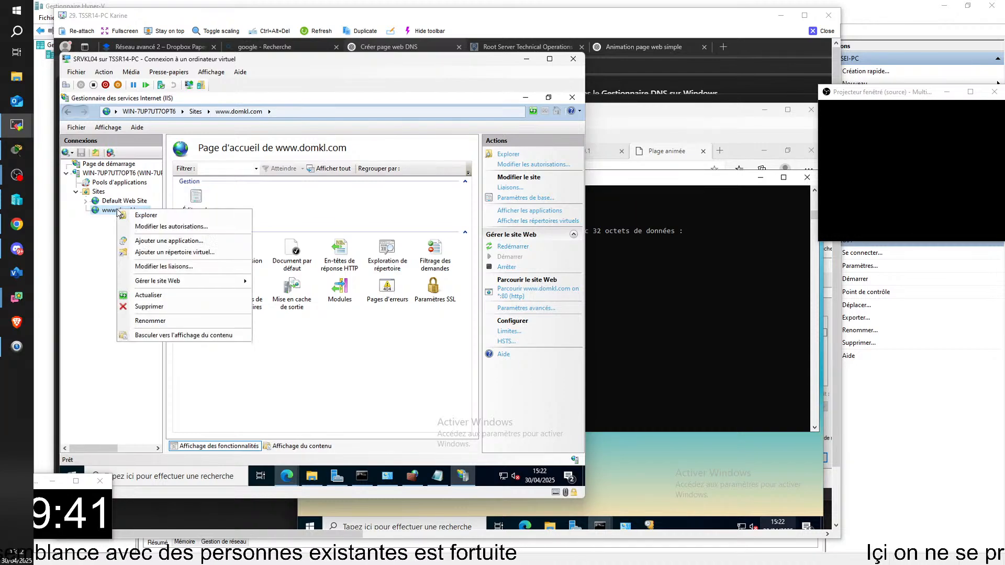
pyautogui.click(150, 227)
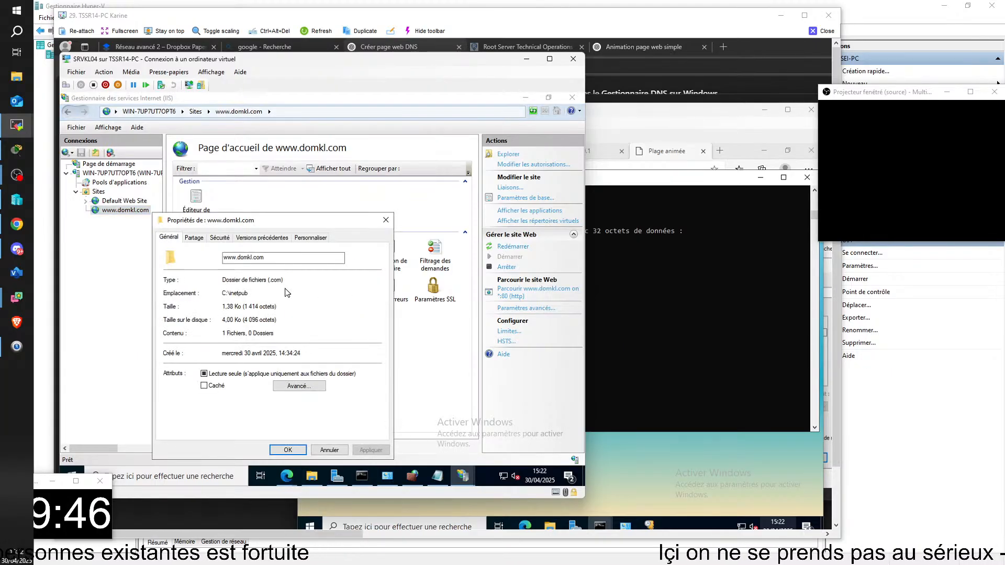
pyautogui.click(385, 220)
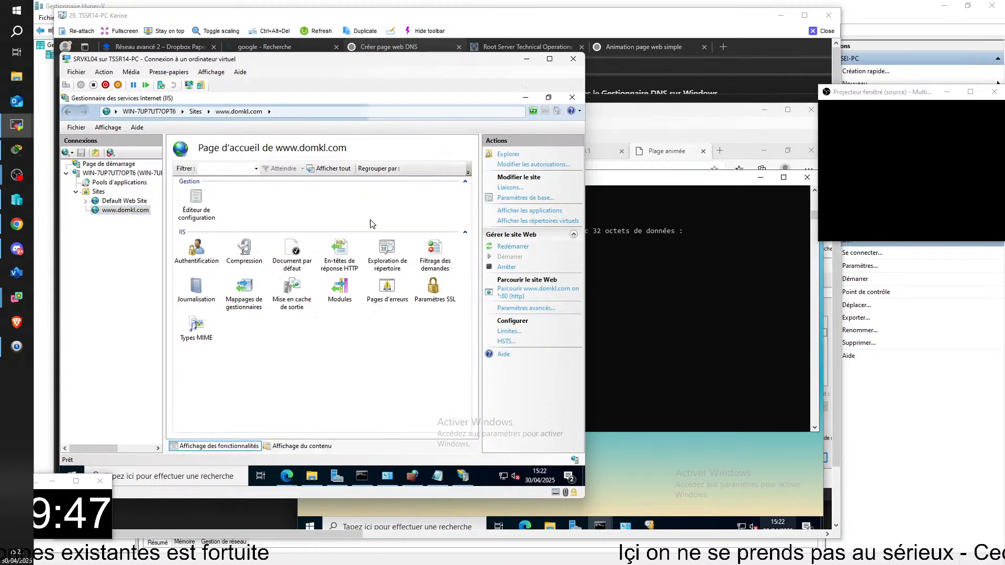
pyautogui.rightClick(114, 211)
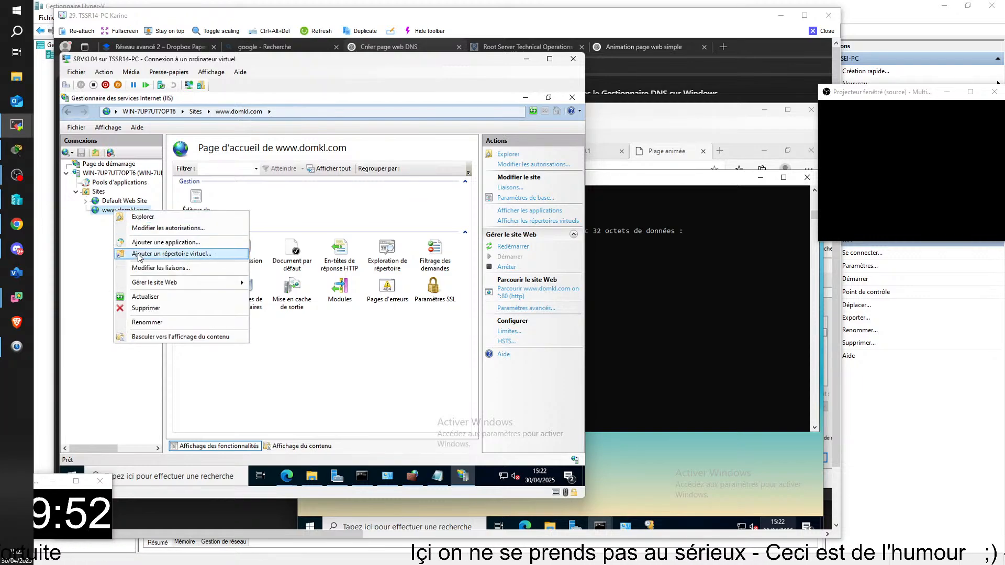
pyautogui.rightClick(105, 209)
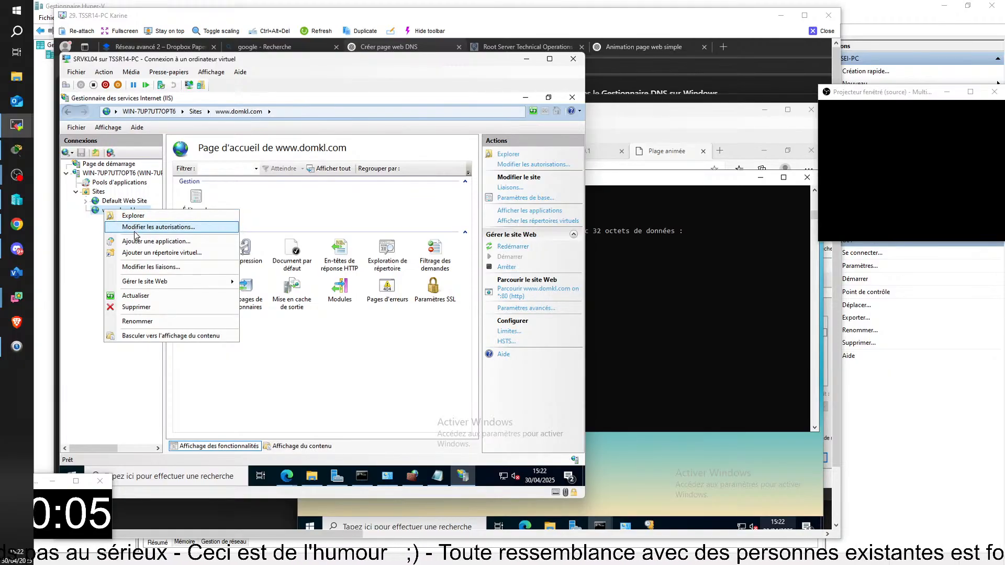
pyautogui.click(91, 224)
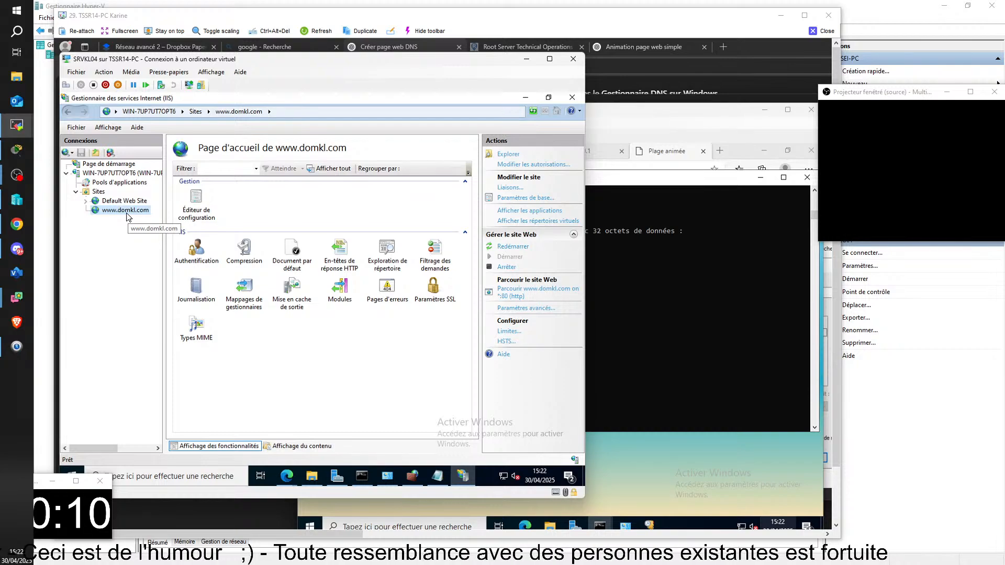
# View the LAN7 scope options in SRVKL01's DHCP console and return to IIS Manager on SRVKL04
pyautogui.moveTo(462, 477)
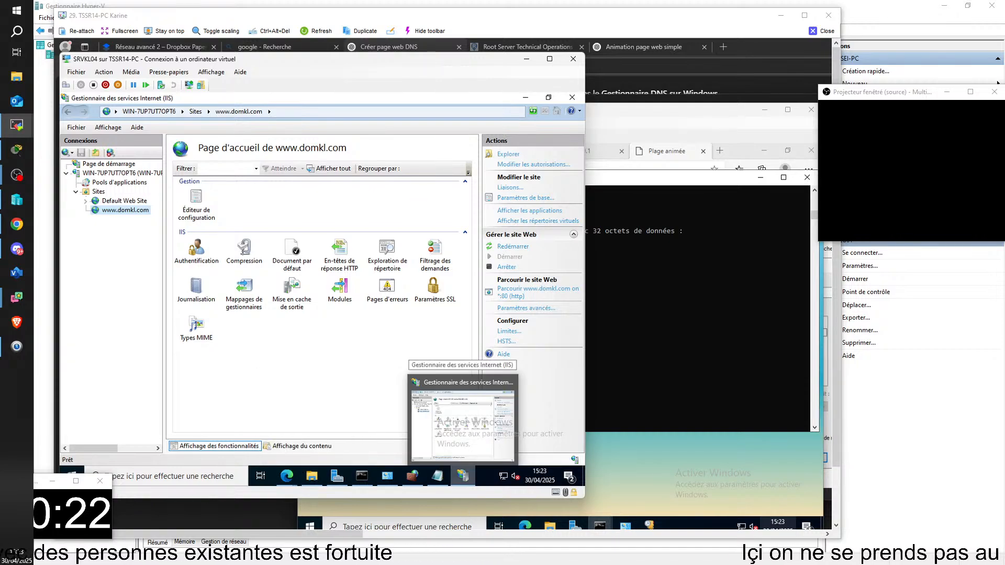
pyautogui.click(649, 525)
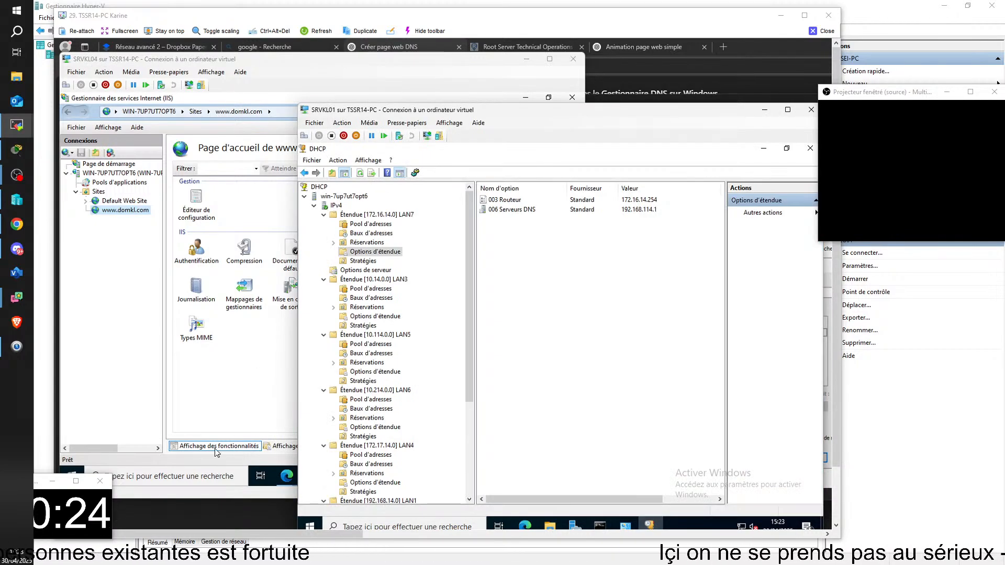
pyautogui.click(239, 399)
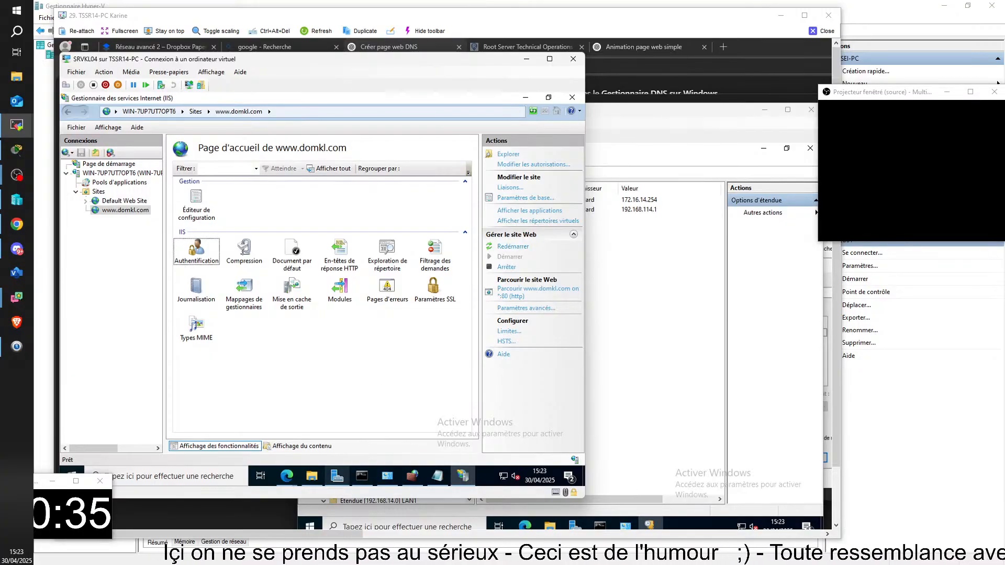
# Switch to the SRVKL05 virtual machine and bring up its DNS Manager window with the pending conditional forwarder
pyautogui.moveTo(337, 475)
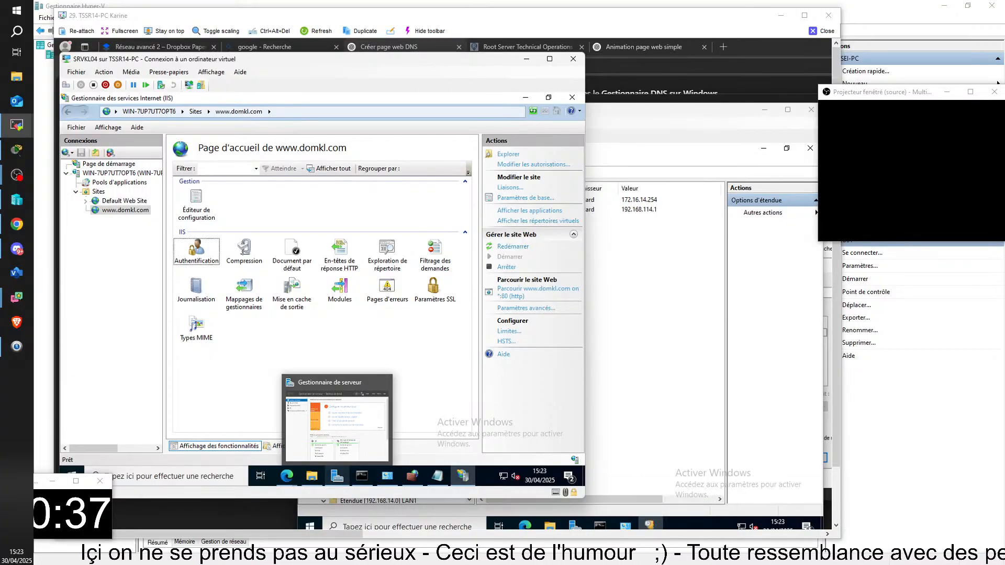
pyautogui.moveTo(596, 528)
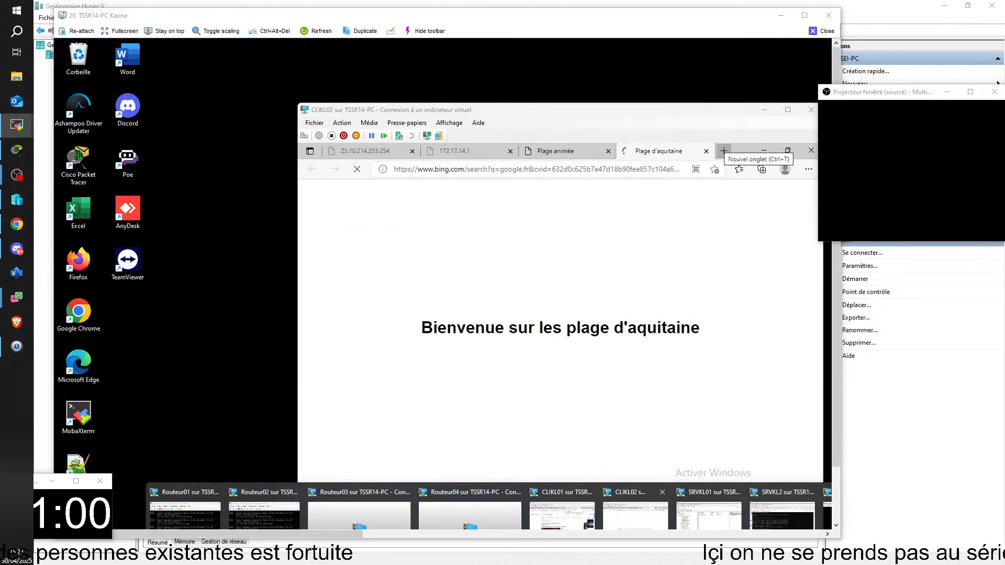
pyautogui.click(602, 521)
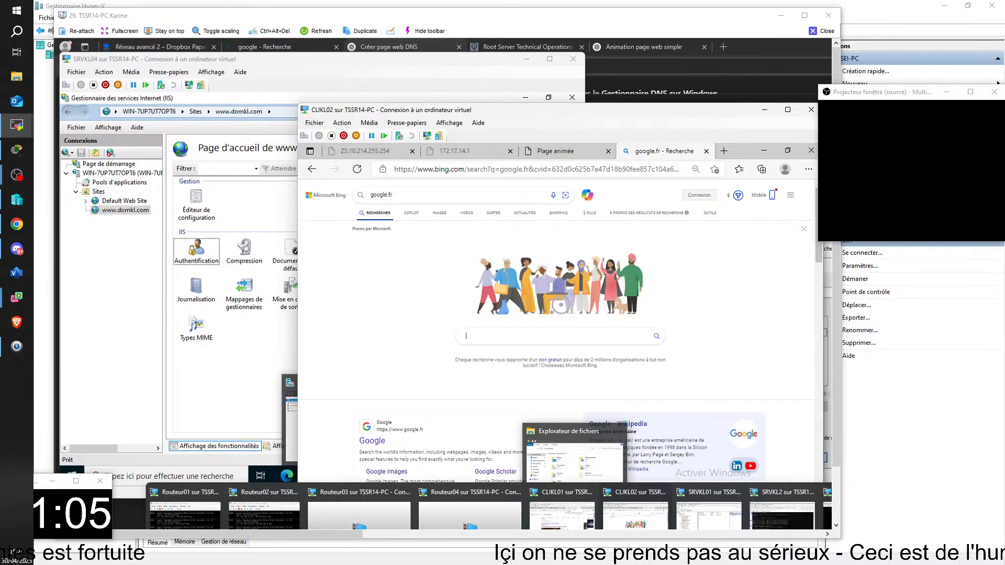
pyautogui.click(826, 515)
pyautogui.moveTo(676, 525)
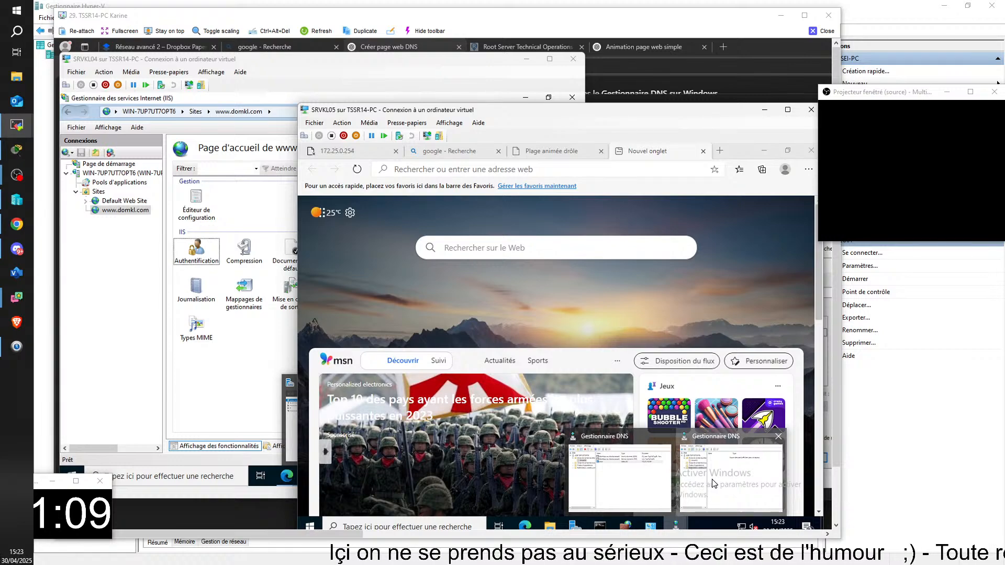
pyautogui.click(713, 482)
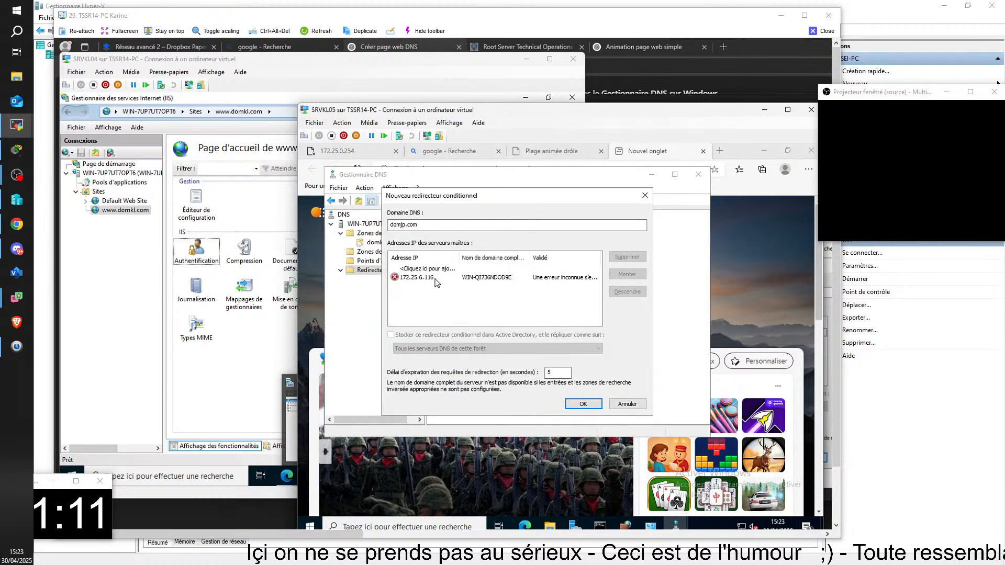
# Re-enter master server 172.25.6.116 for the domjp.com conditional forwarder and create the forwarder
pyautogui.click(432, 278)
pyautogui.click(432, 278)
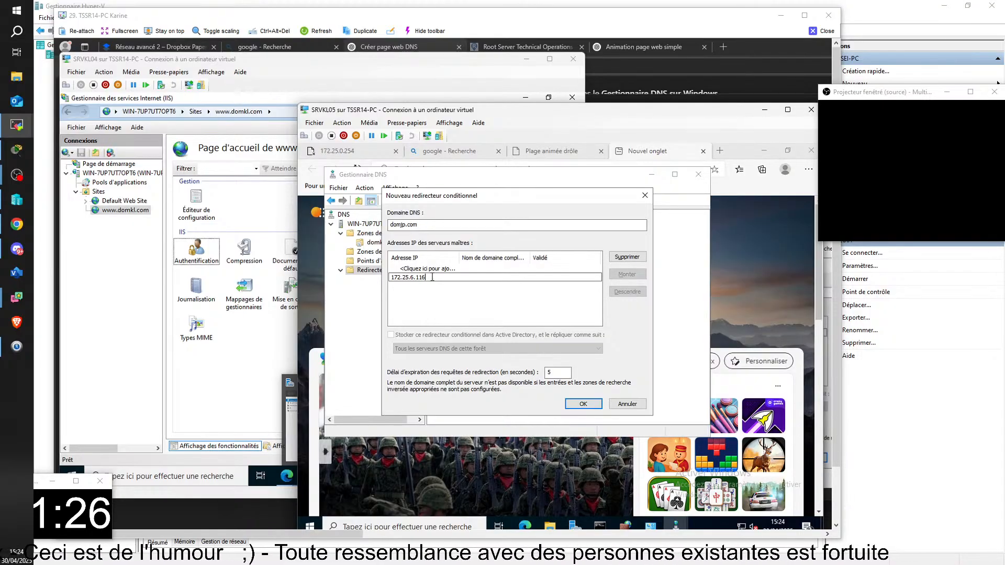
pyautogui.click(582, 404)
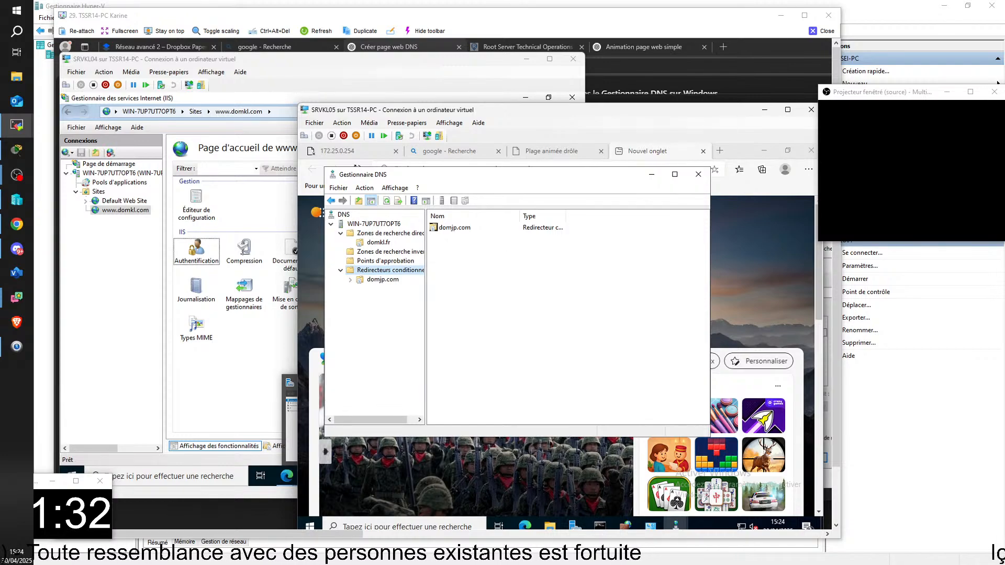
pyautogui.click(529, 524)
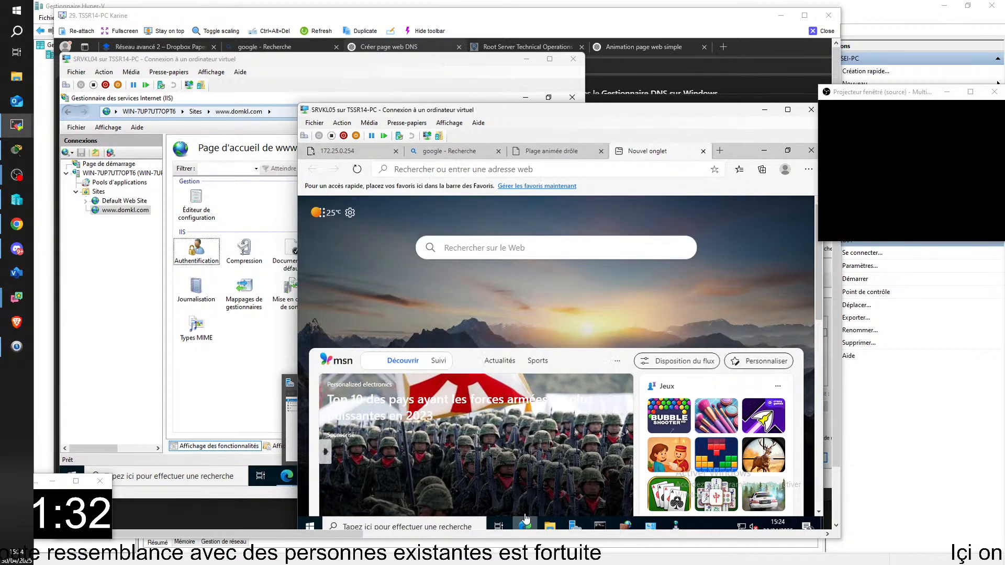
pyautogui.click(674, 172)
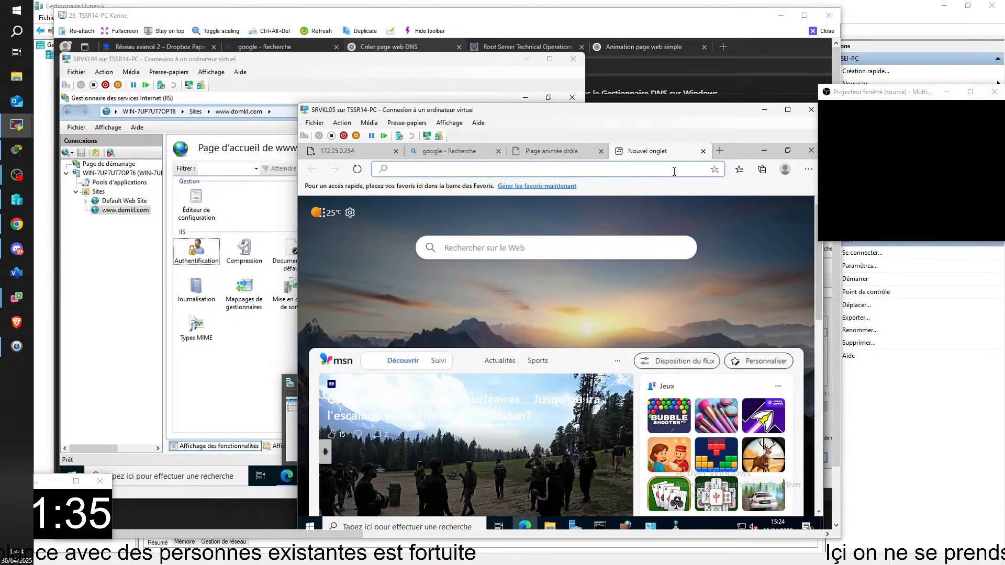
pyautogui.write('www.')
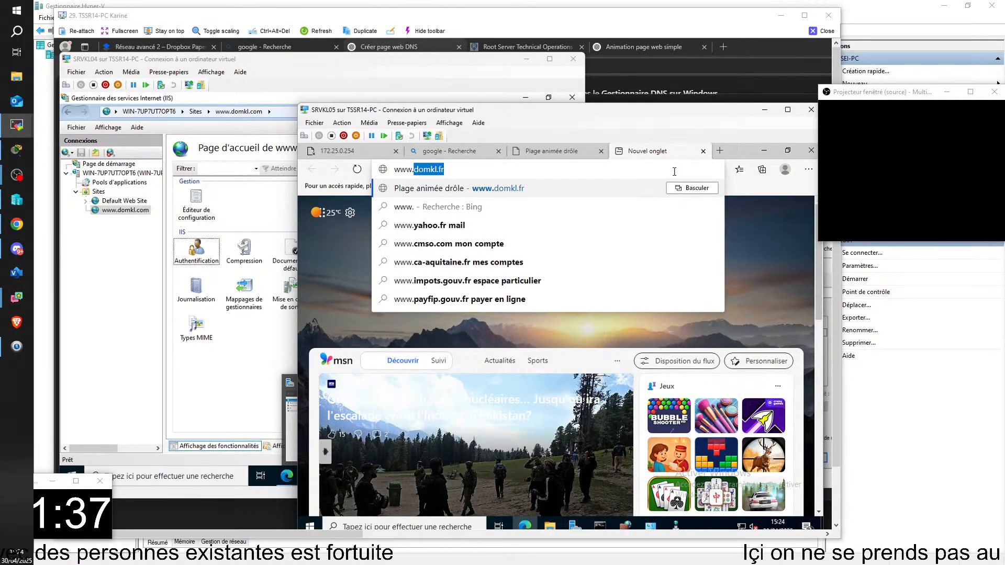
pyautogui.write('dom')
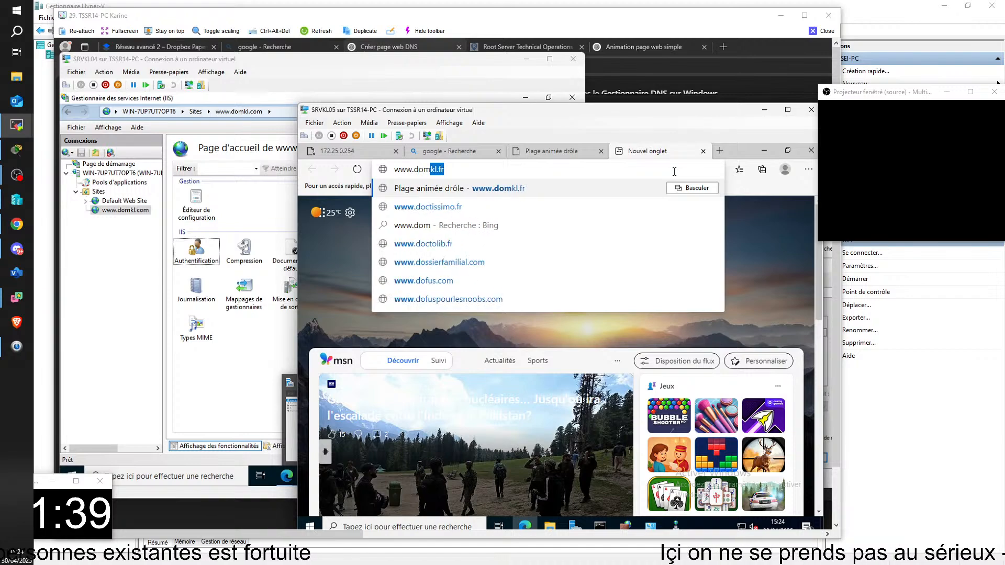
pyautogui.write('jp')
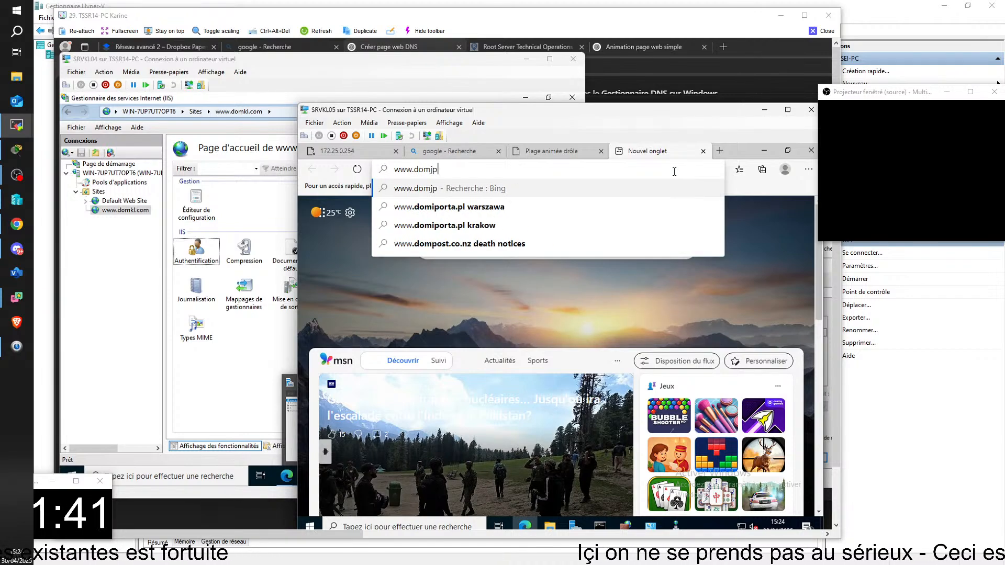
pyautogui.write('.co')
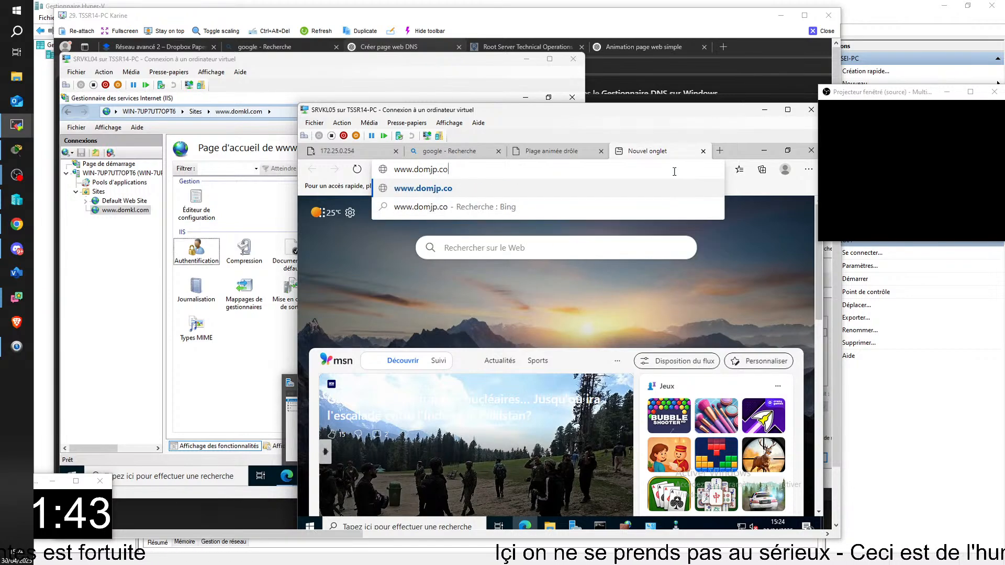
pyautogui.write('m')
pyautogui.press('Return')
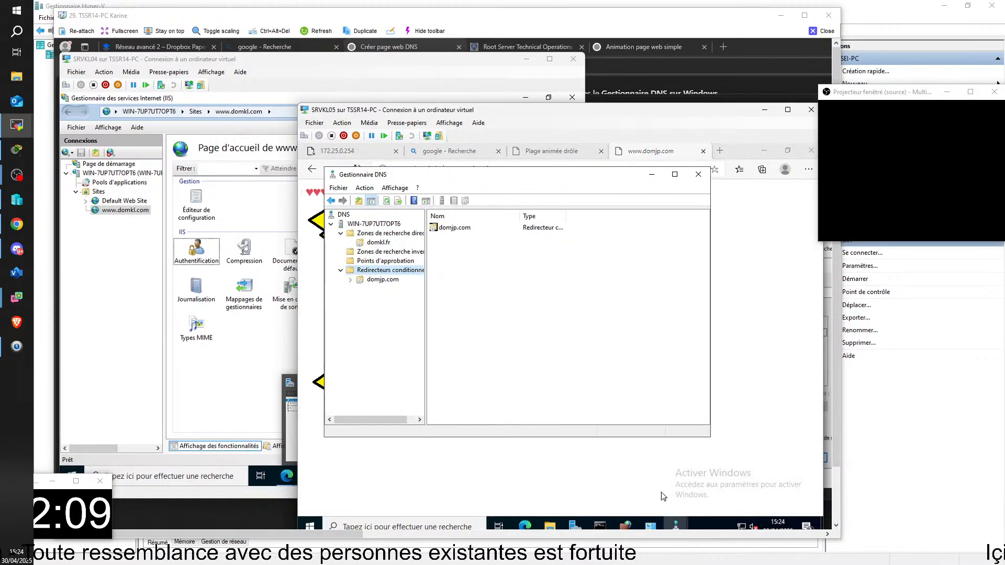
# Close the remote viewing session of TSSR14-PC to return to the local Hyper-V Manager
pyautogui.click(696, 524)
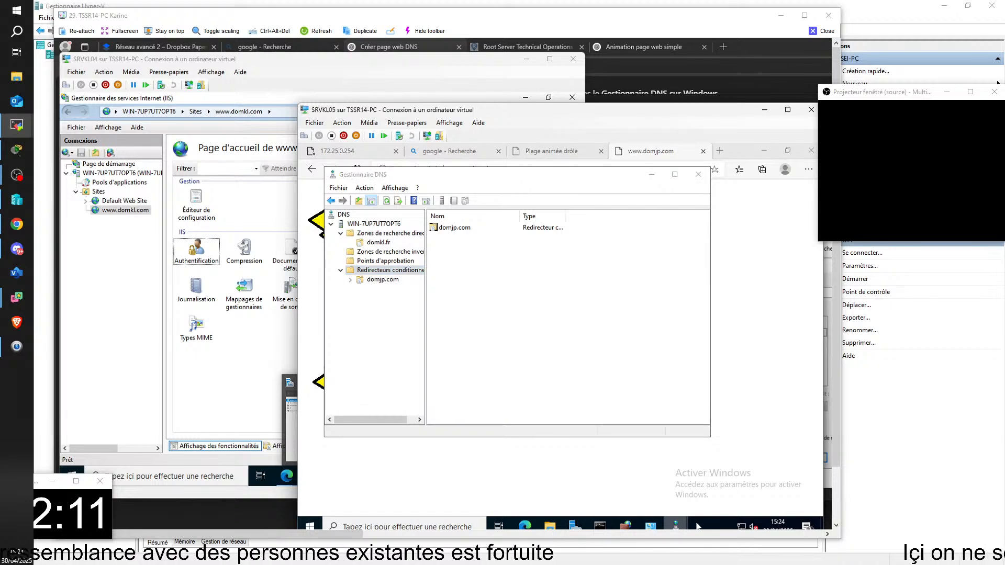
pyautogui.rightClick(680, 524)
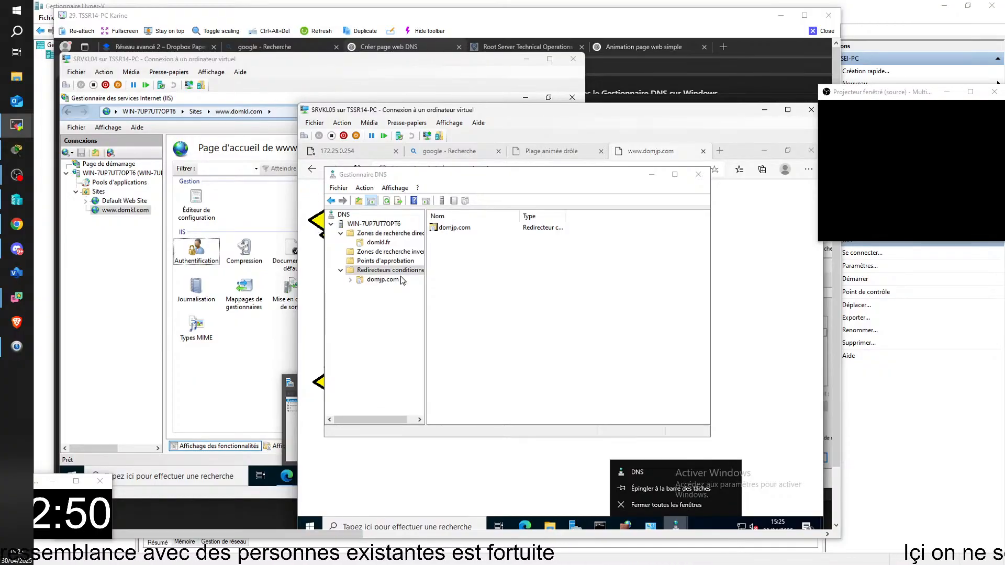
pyautogui.click(822, 31)
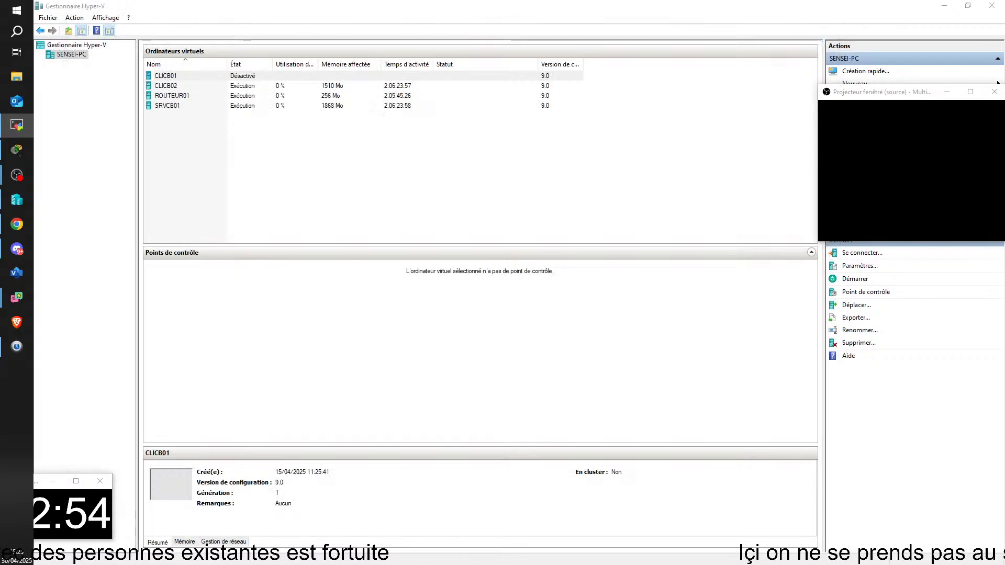
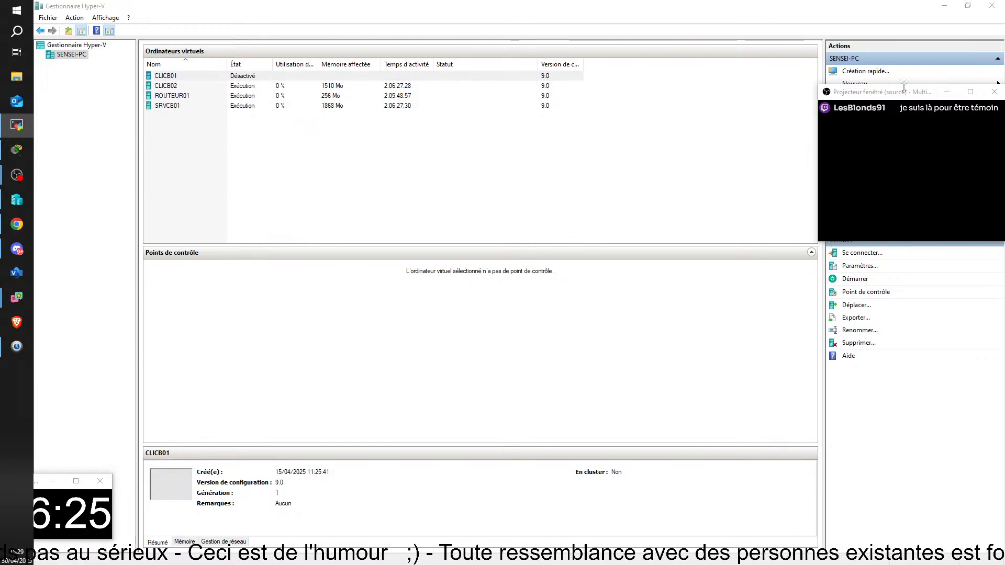
# Move the floating chat projector window slightly away from the screen edge, keeping it over the Hyper-V actions area
pyautogui.moveTo(904, 86); pyautogui.dragTo(887, 88)
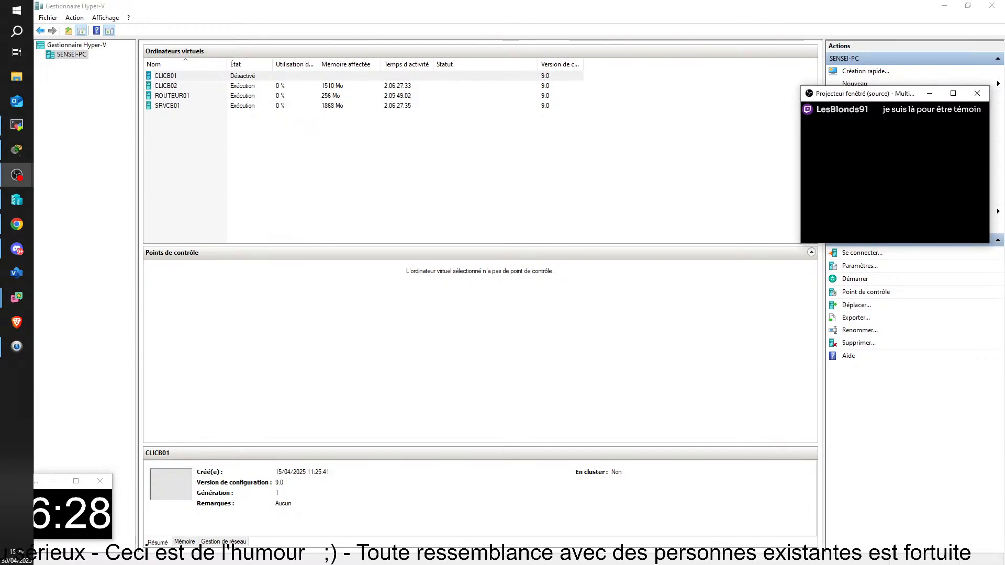